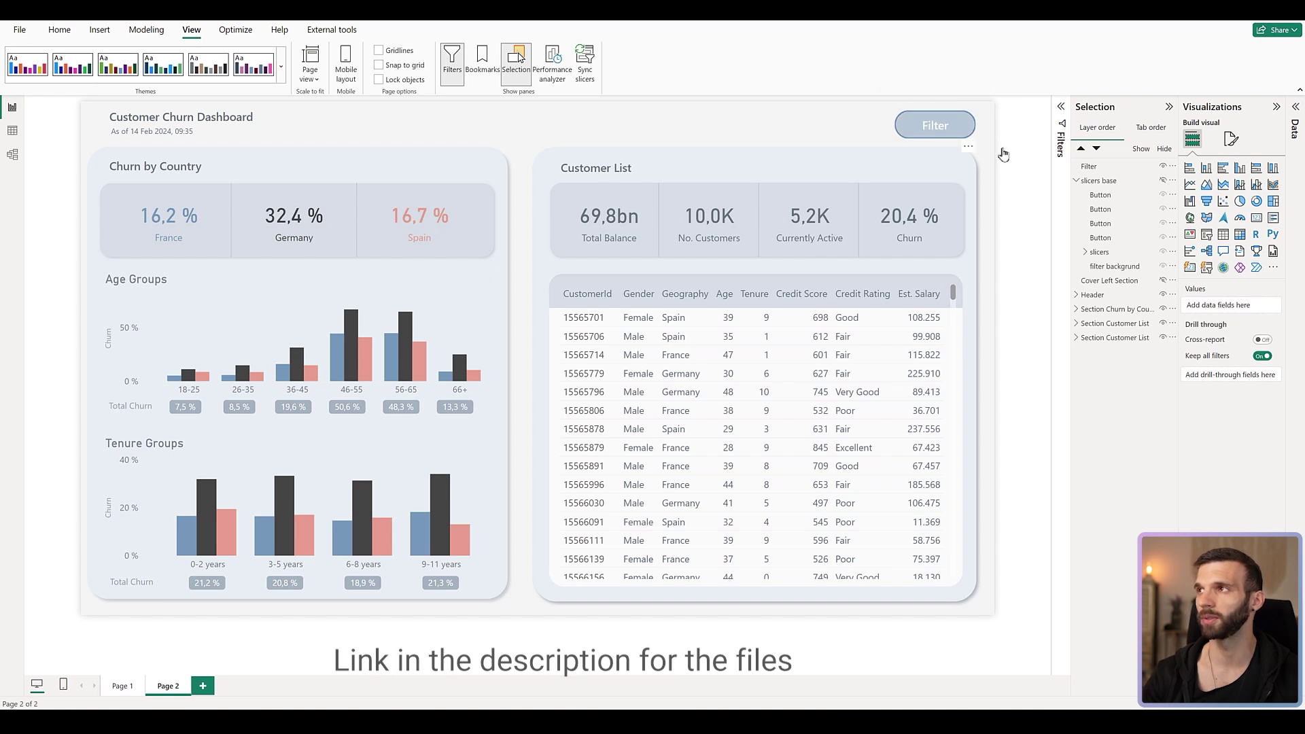
- Filter the dashboard to active members who hold a credit card, close the filter pane and reopen it
{"action": "left_click", "coordinate": [1163, 180]}
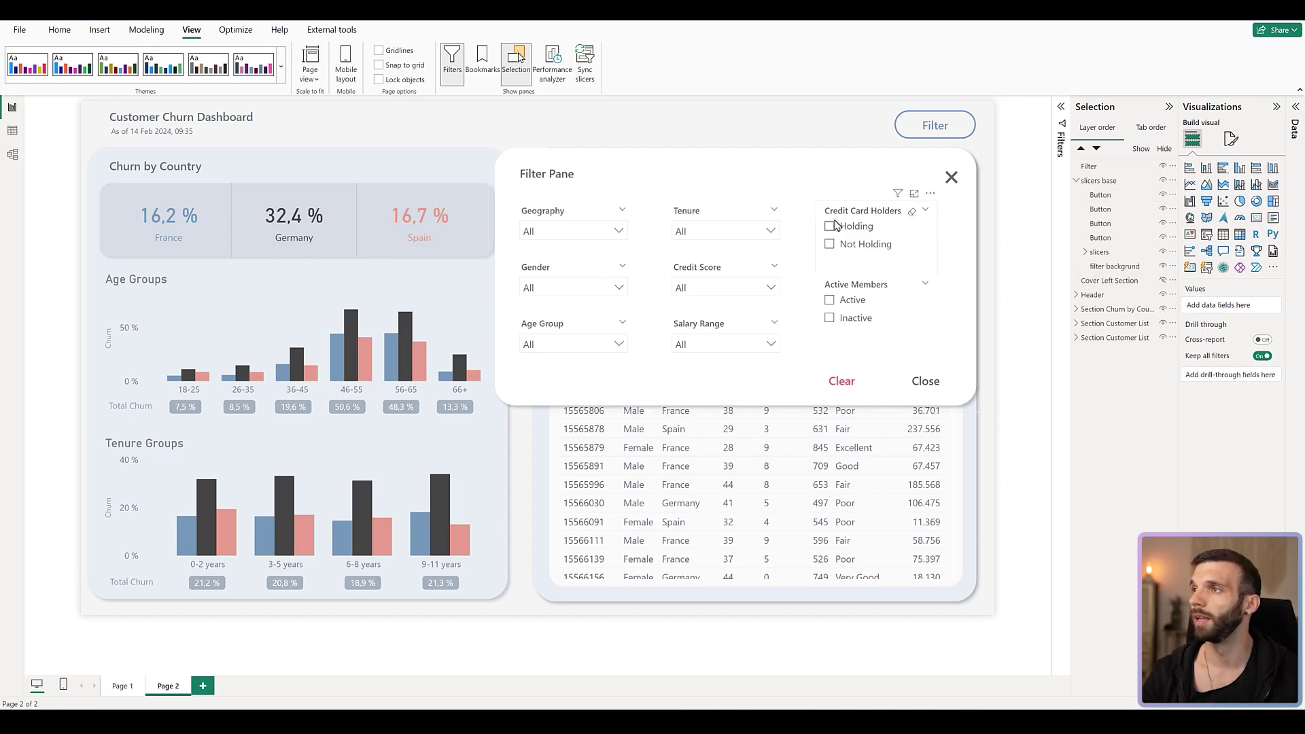
{"action": "left_click", "coordinate": [830, 301]}
{"action": "left_click", "coordinate": [926, 382]}
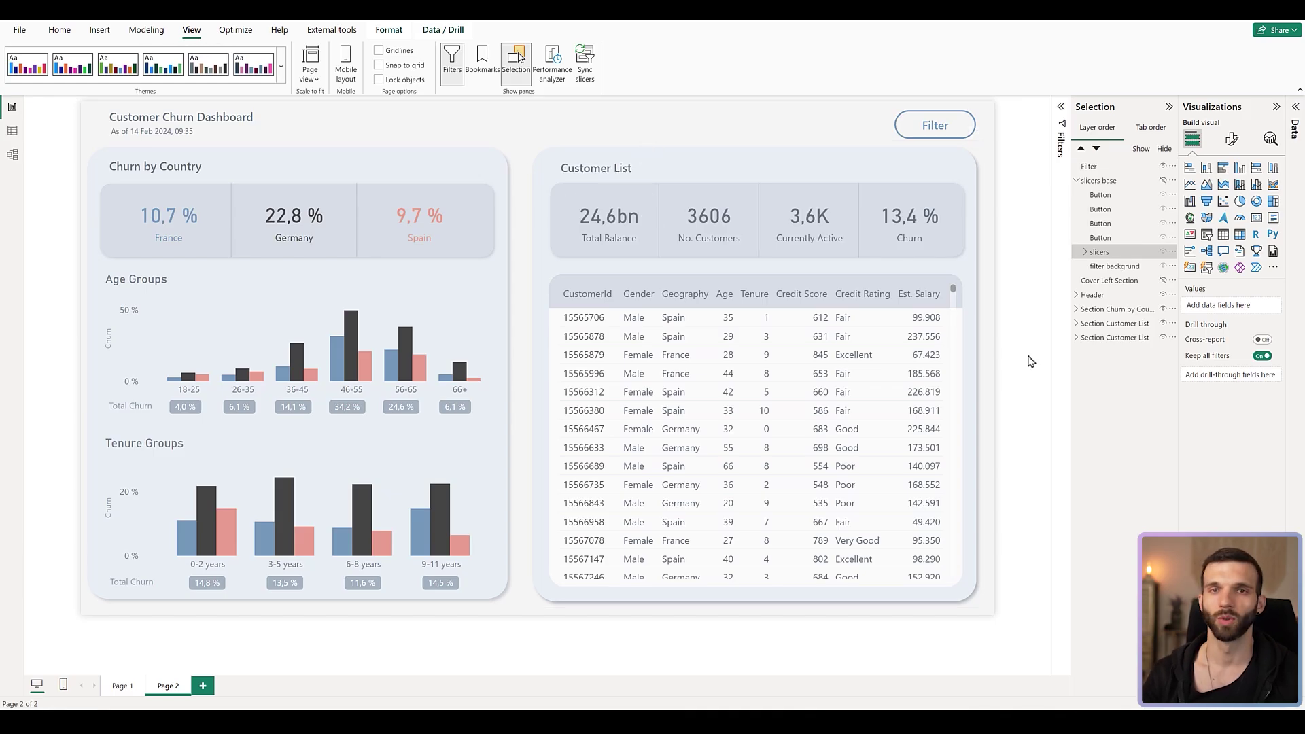
{"action": "left_click", "coordinate": [946, 124]}
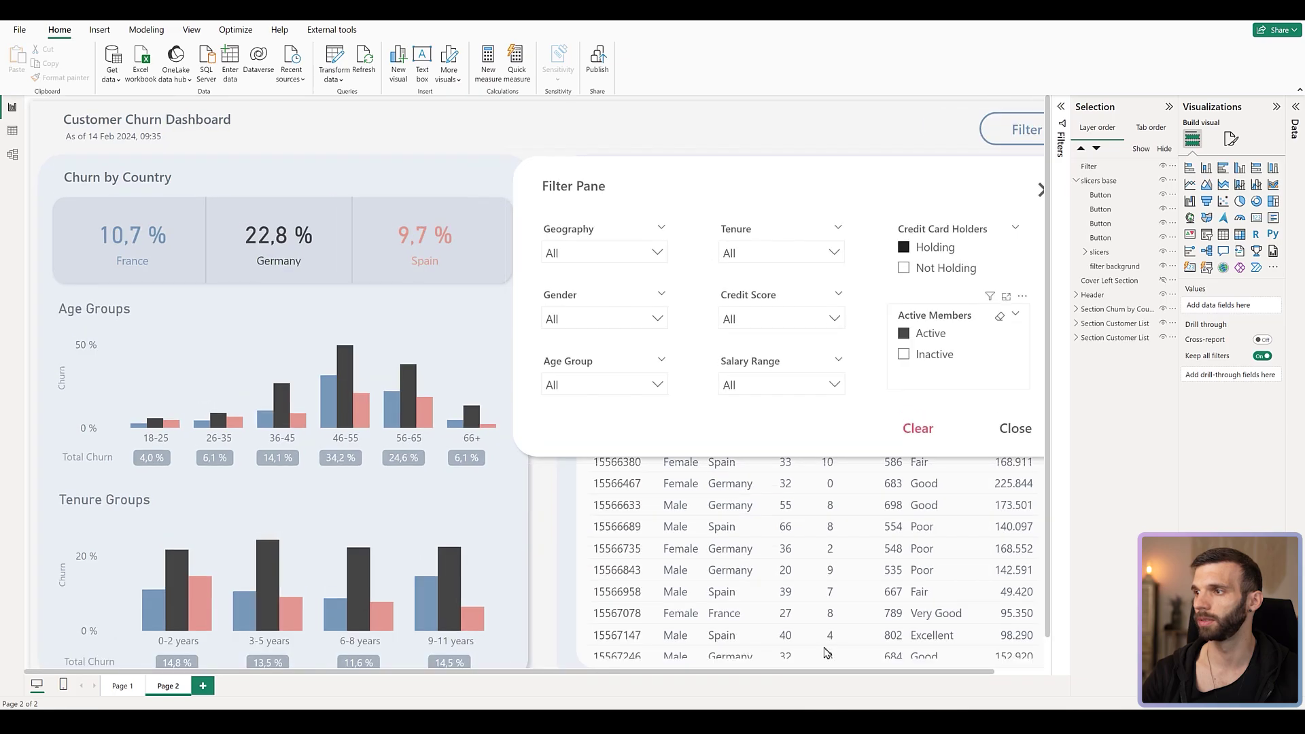
- Create a new measure named Count Active Filters in the Churn_Modelling table, with its expression starting on a second line
{"action": "right_click", "coordinate": [1200, 225]}
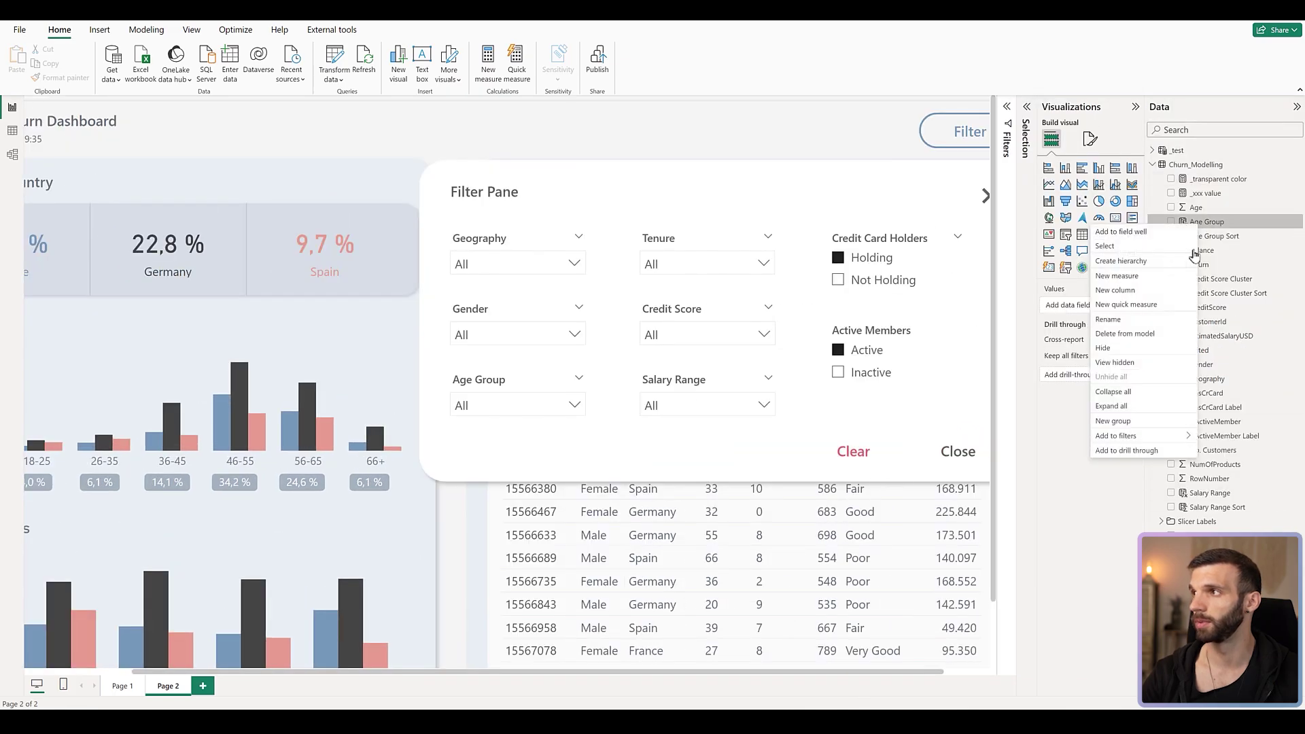
{"action": "left_click", "coordinate": [1122, 276]}
{"action": "type", "text": "Cou"}
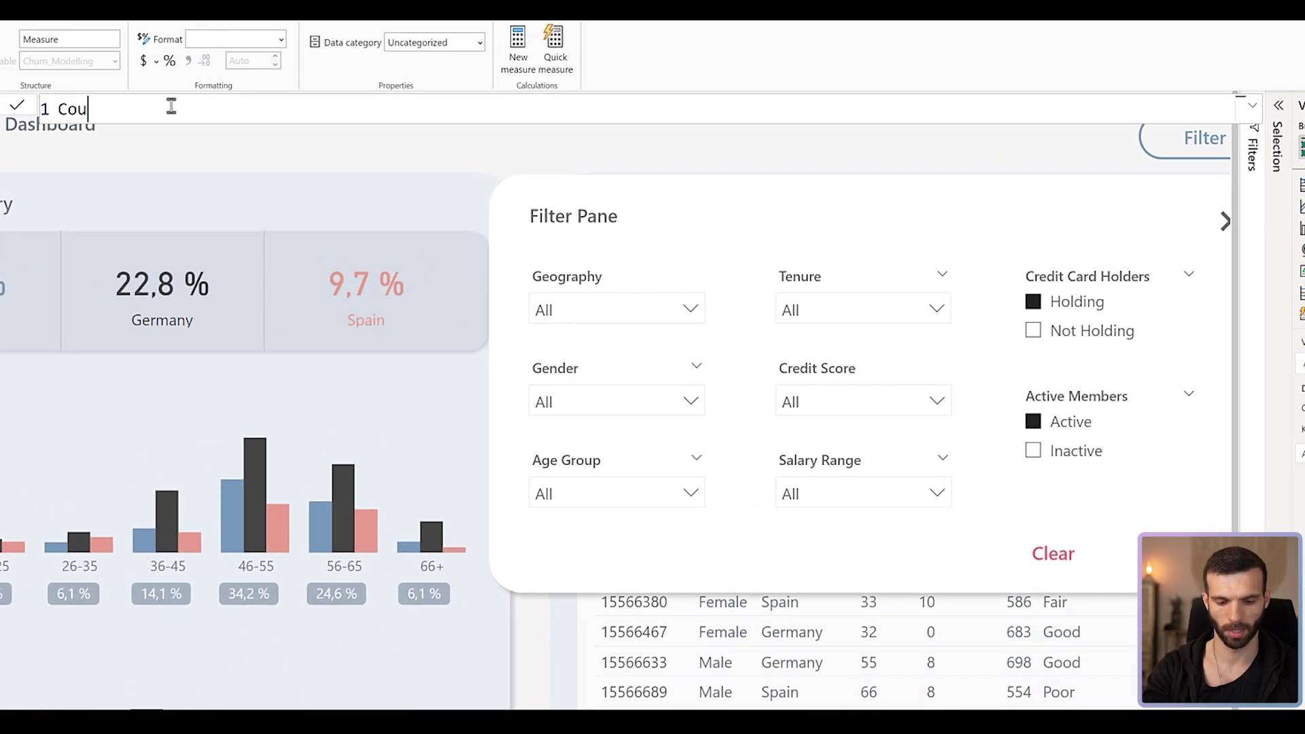
{"action": "type", "text": "nt Active F"}
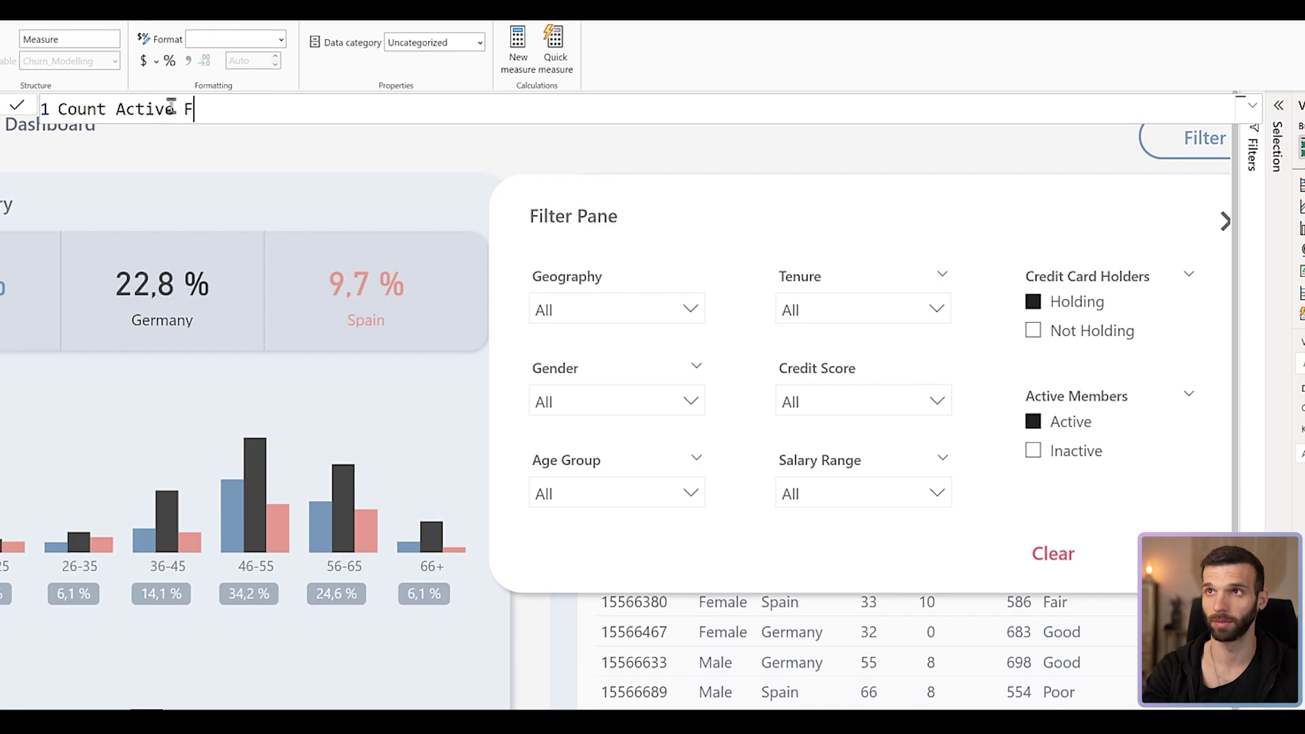
{"action": "type", "text": "ilters ="}
{"action": "key", "text": "shift+Return"}
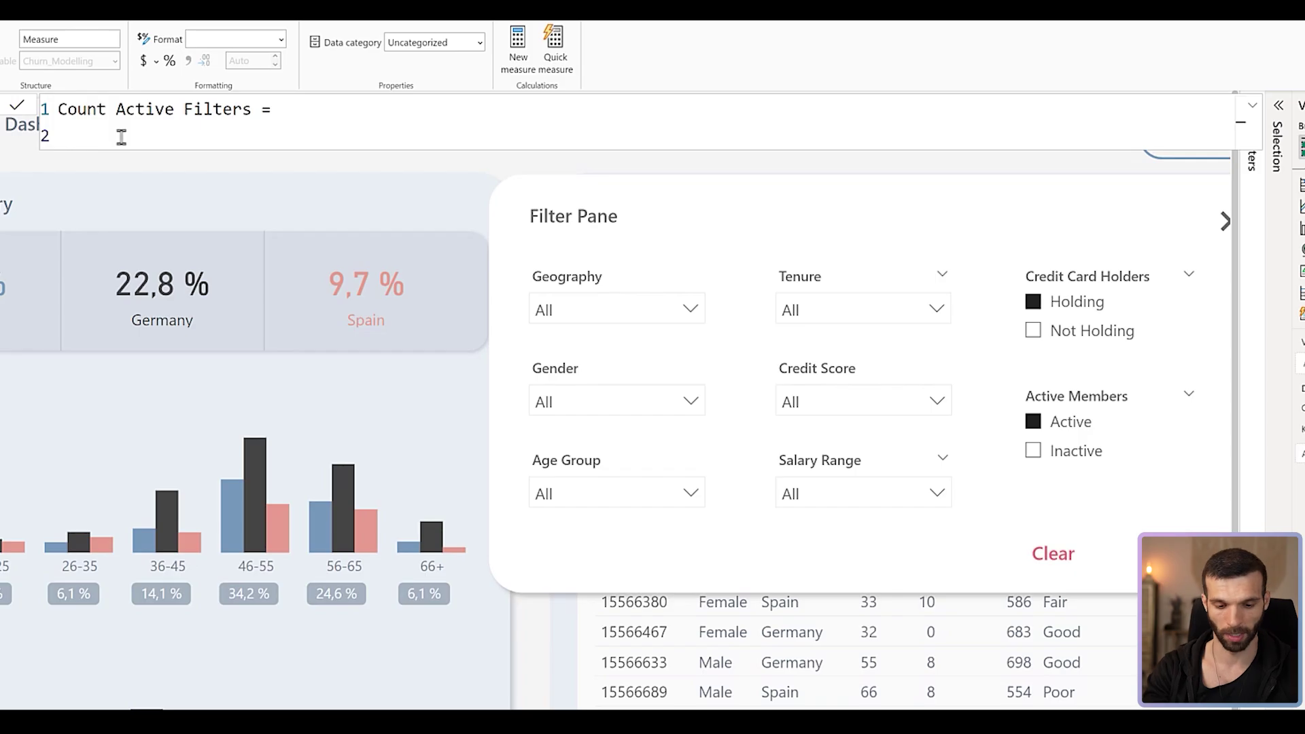
- Define the measure as ISFILTERED(Churn_Modelling[Geography])
{"action": "type", "text": "ISFILTER"}
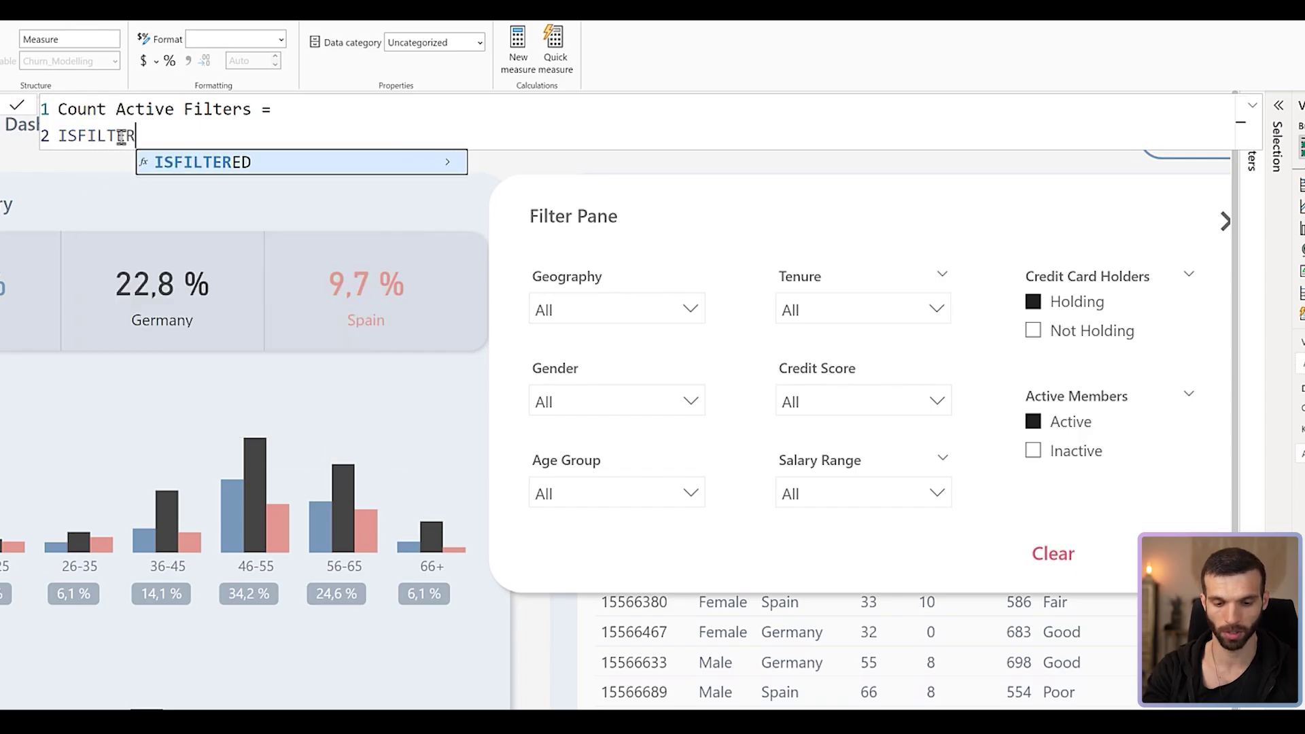
{"action": "type", "text": "ED("}
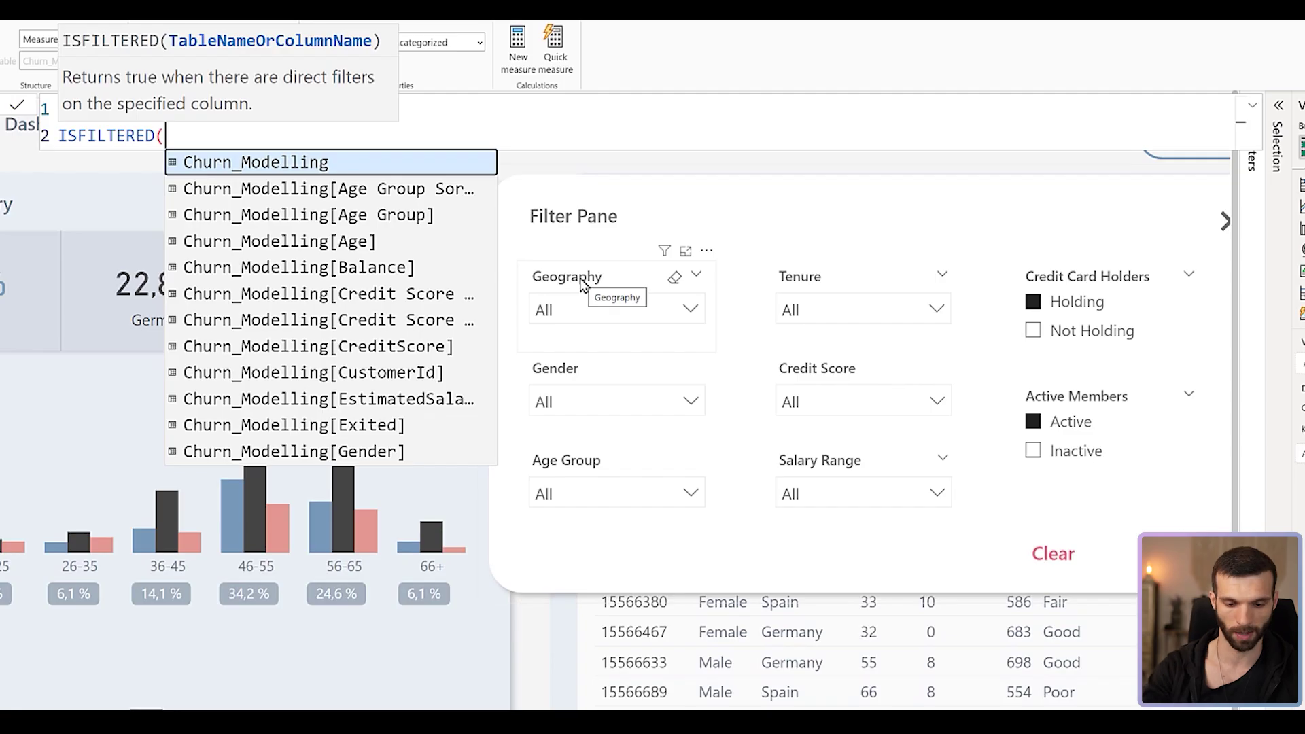
{"action": "type", "text": "geogr"}
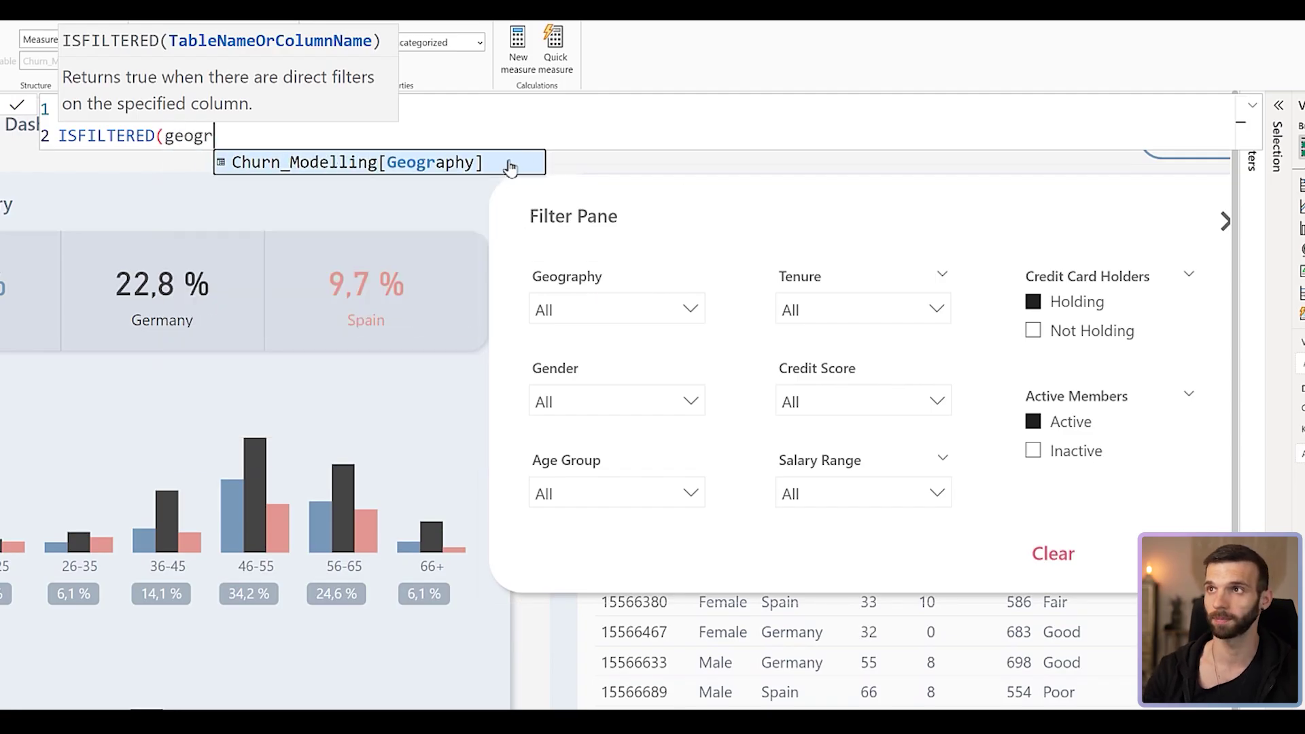
{"action": "left_click", "coordinate": [510, 167]}
{"action": "type", "text": ")"}
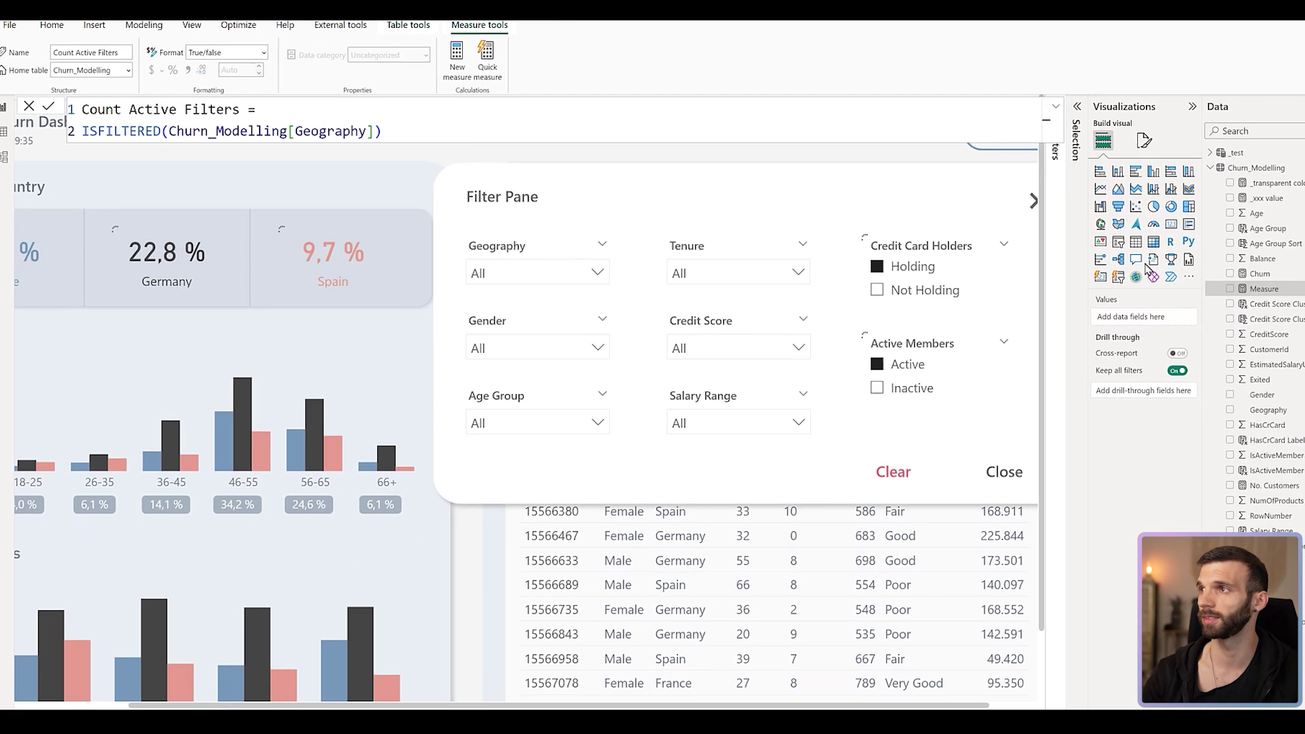
- Add a narrowed card visual showing Count Active Filters and test it by selecting Germany in the Geography filter
{"action": "left_click", "coordinate": [1171, 224]}
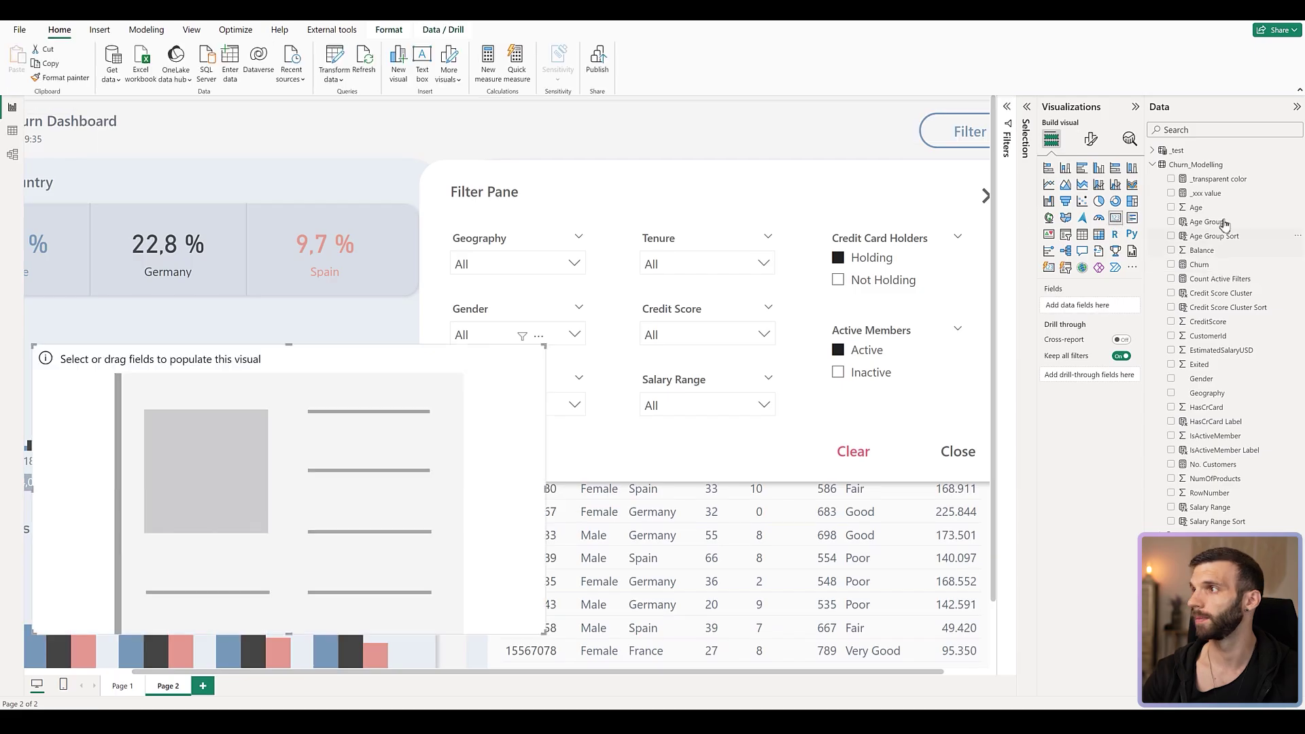
{"action": "left_click", "coordinate": [1224, 280]}
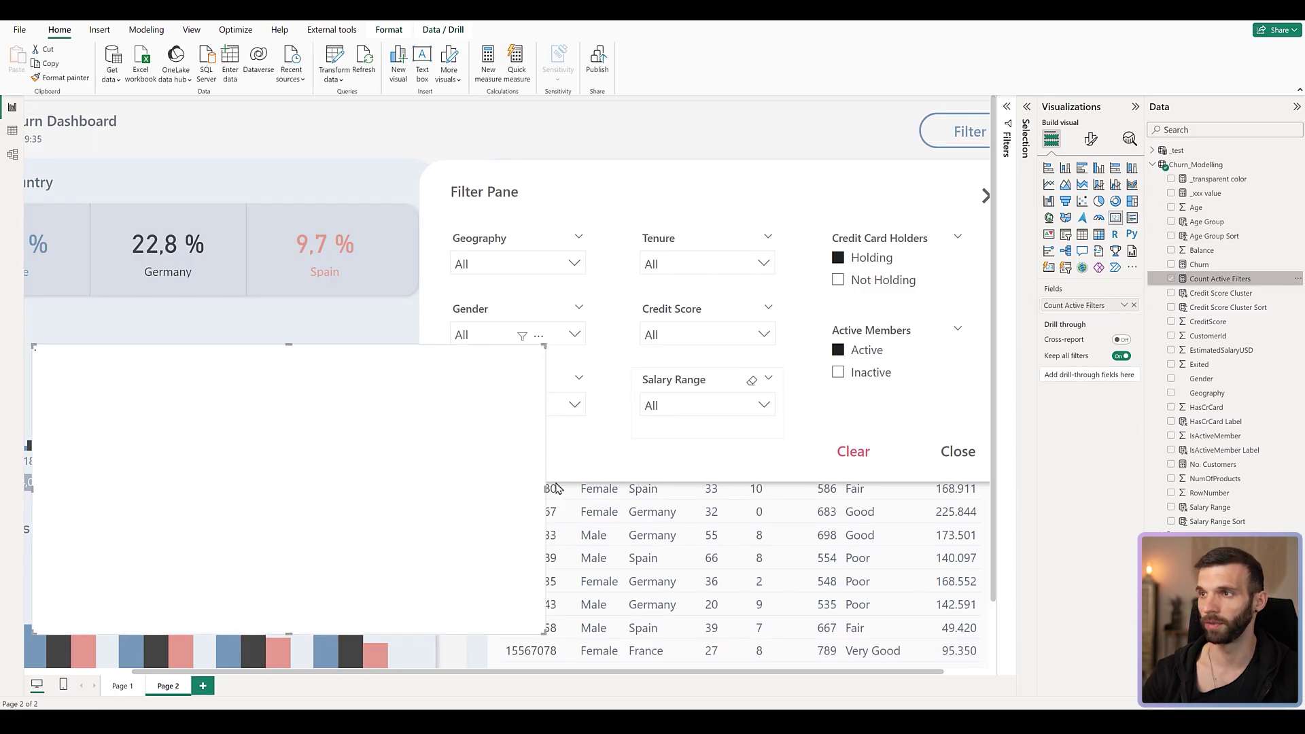
{"action": "left_click_drag", "start_coordinate": [547, 493], "coordinate": [331, 469]}
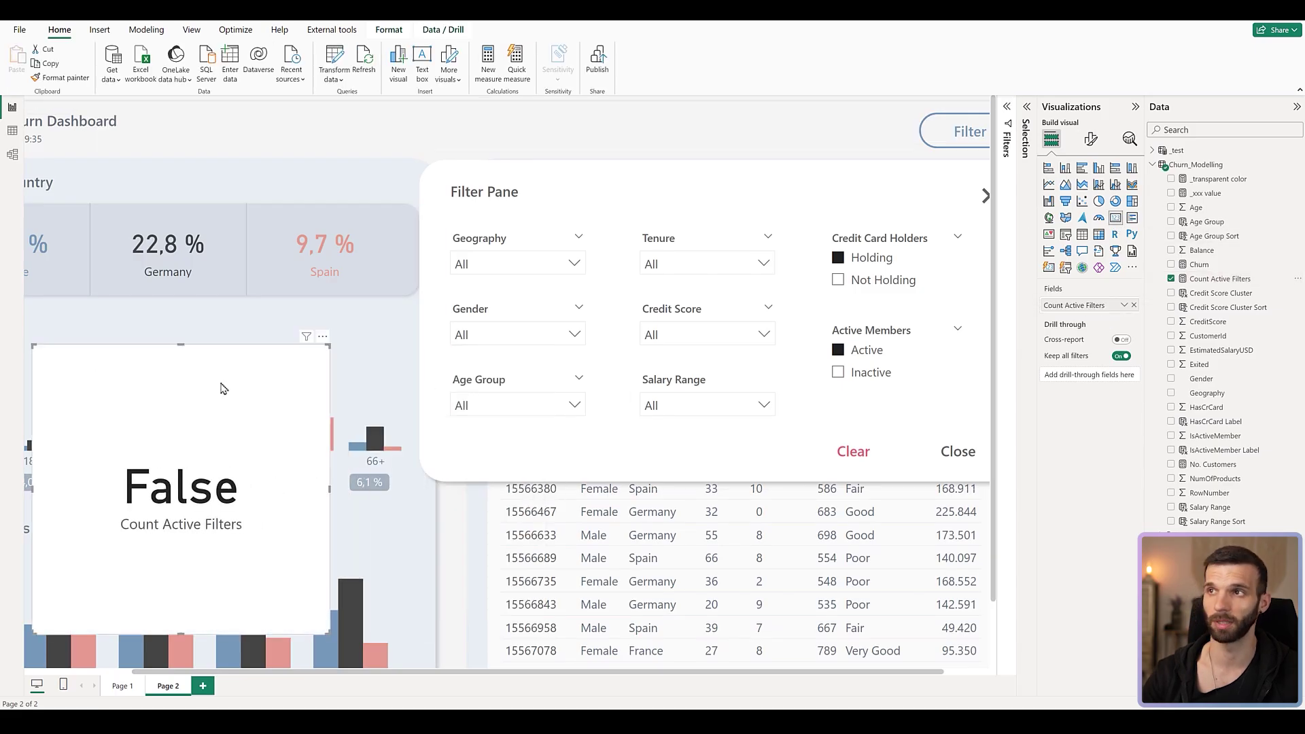
{"action": "left_click", "coordinate": [510, 267]}
{"action": "left_click", "coordinate": [463, 332]}
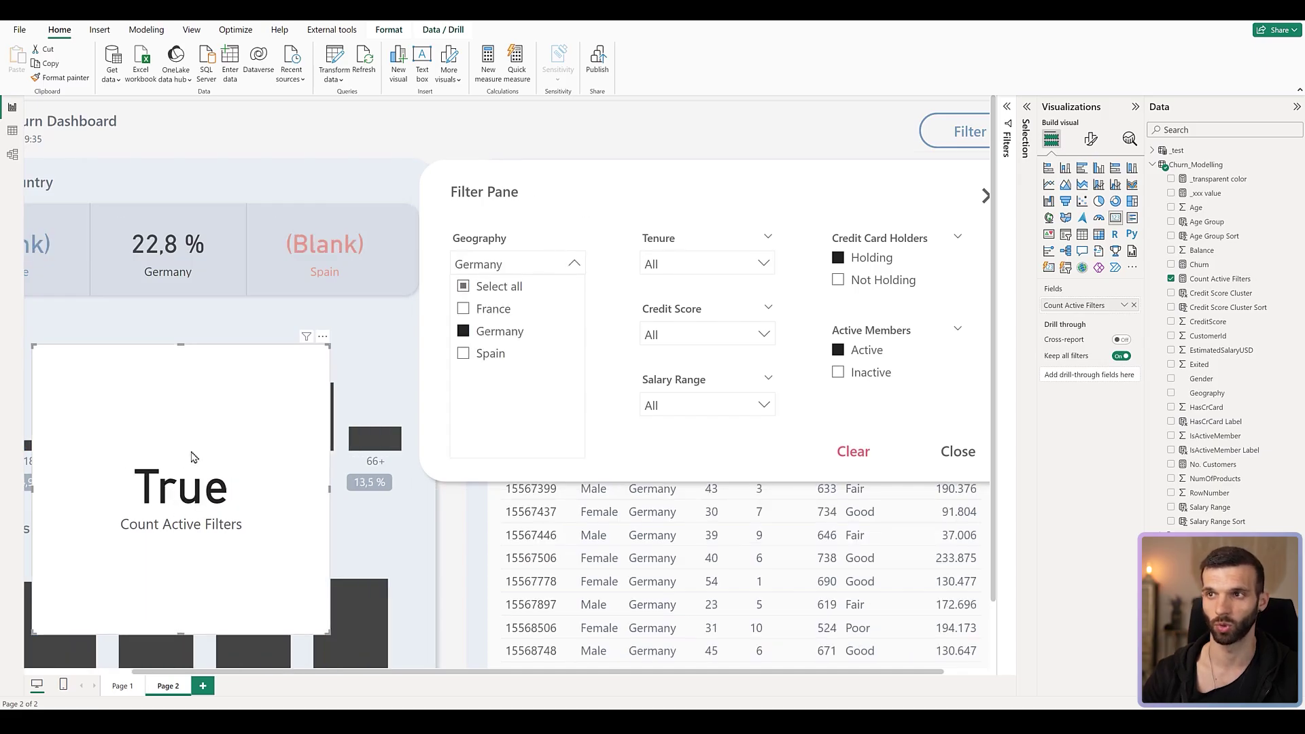
- Wrap the ISFILTERED check in Count Active Filters in an IF that returns 1 when true and 0 otherwise
{"action": "left_click", "coordinate": [1211, 280]}
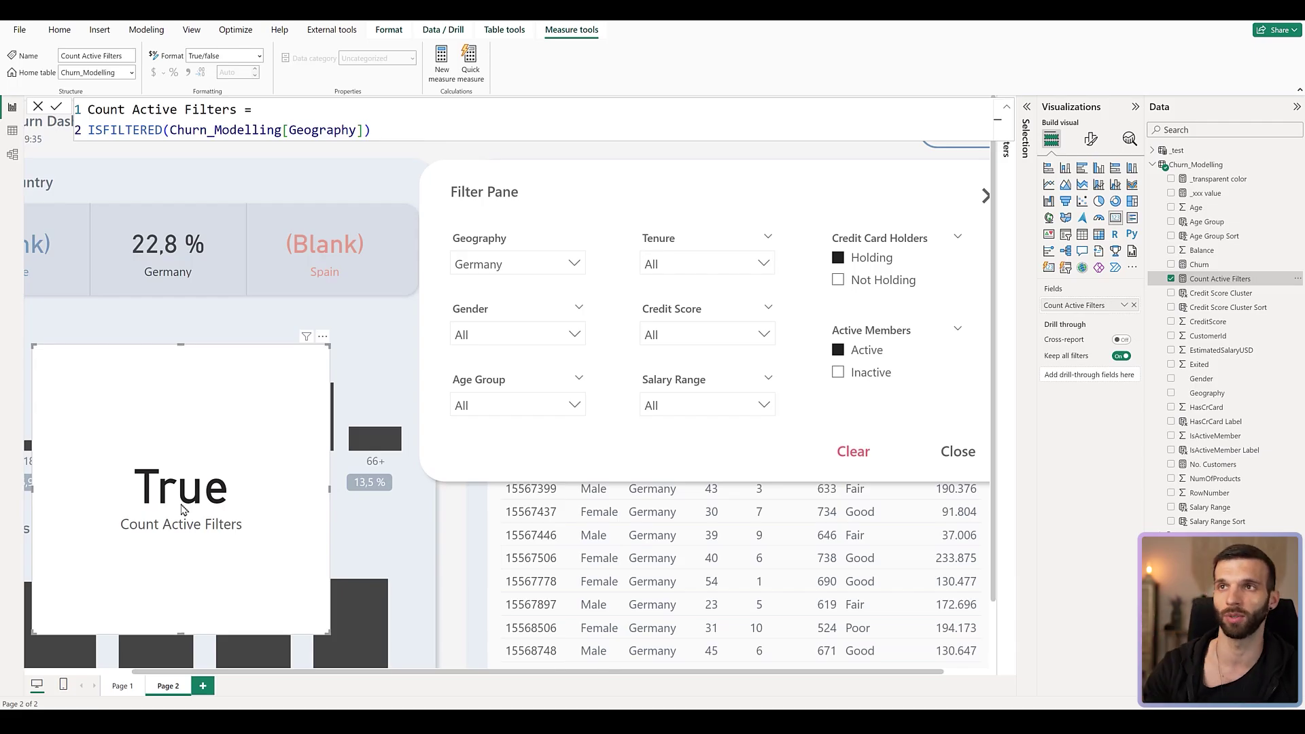
{"action": "left_click", "coordinate": [251, 131]}
{"action": "key", "text": "Home"}
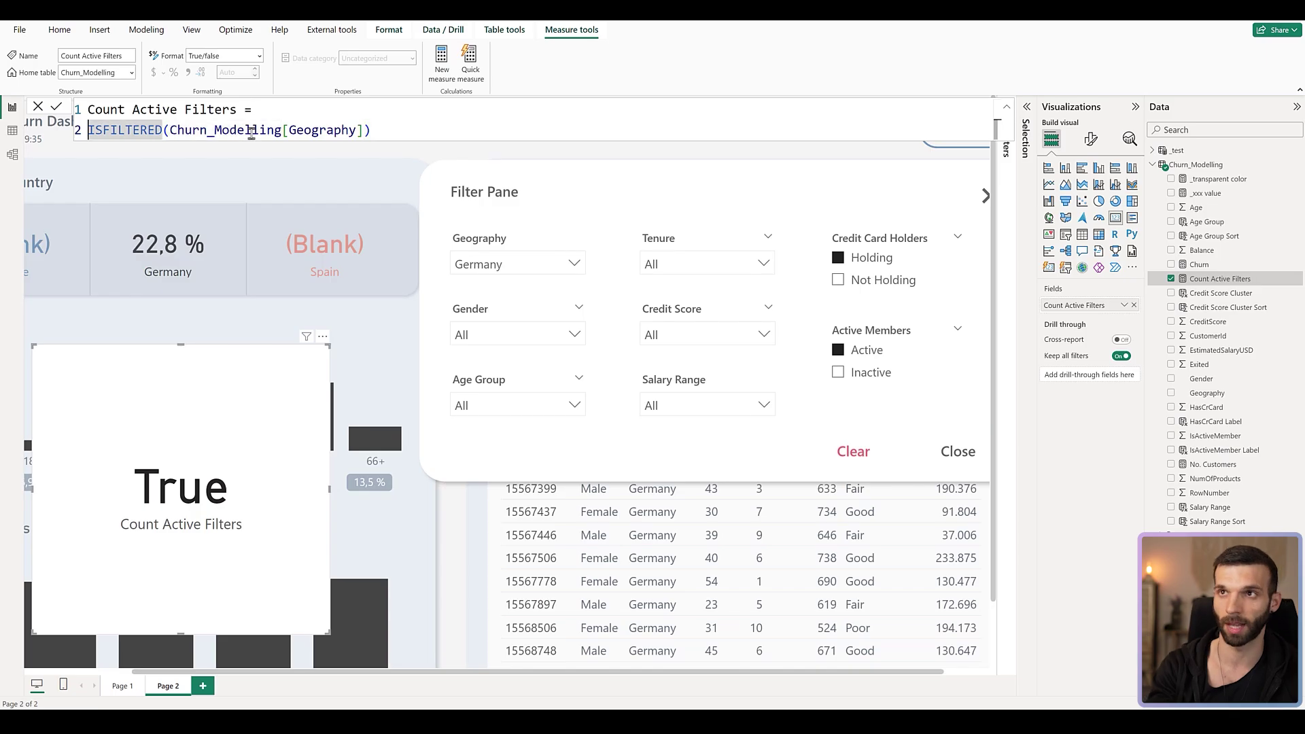
{"action": "type", "text": "IF()"}
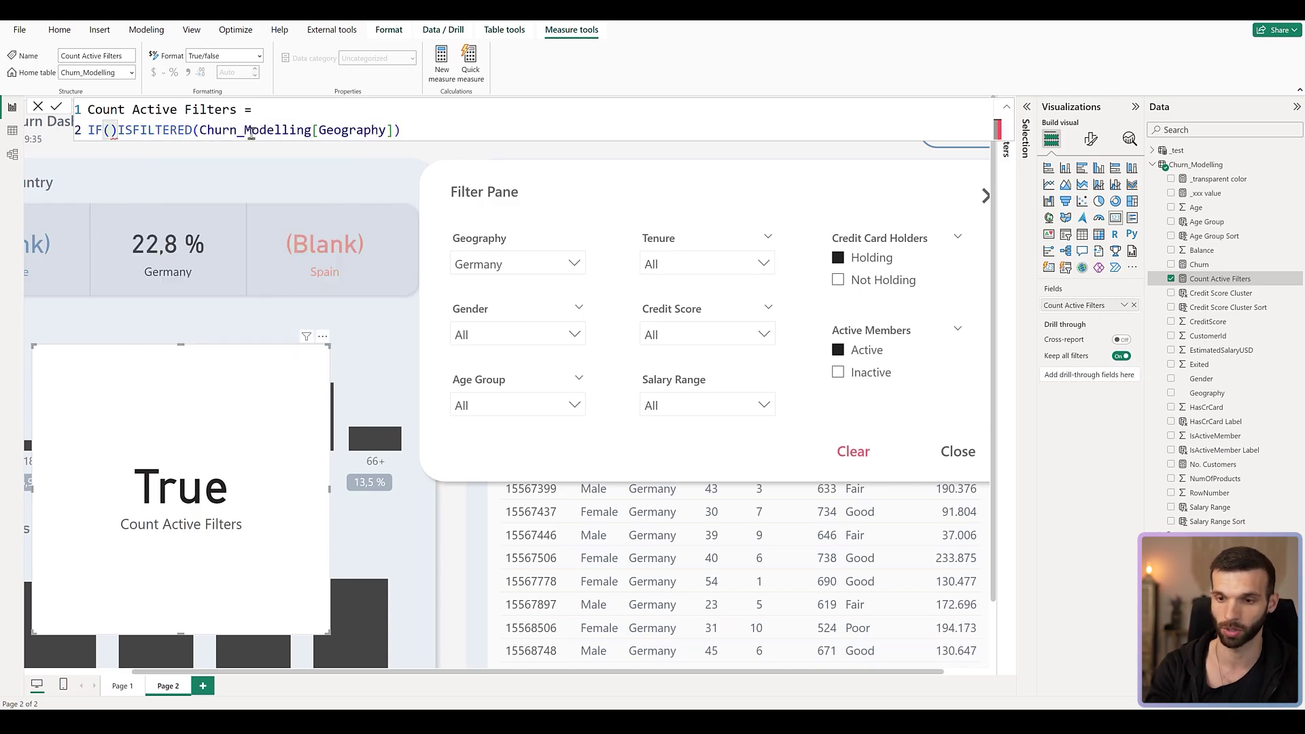
{"action": "key", "text": "BackSpace"}
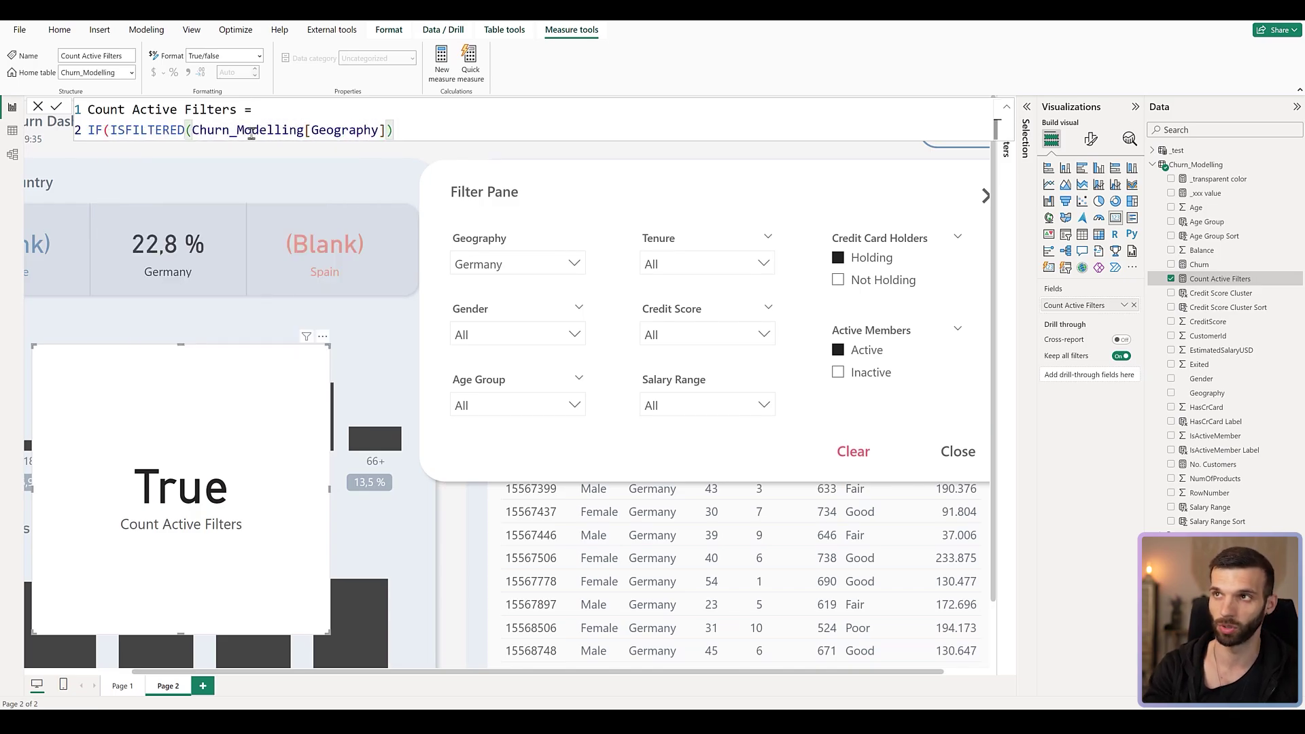
{"action": "type", "text": ",1,"}
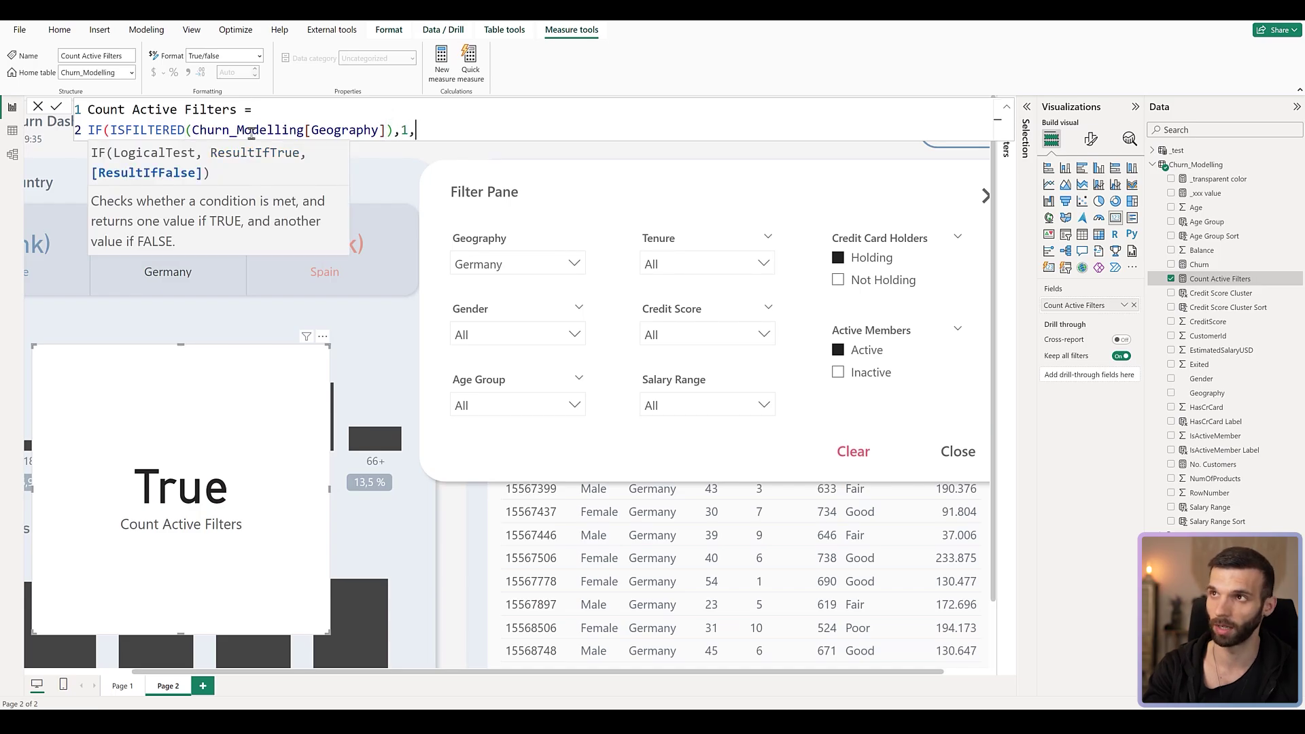
{"action": "type", "text": "0)"}
{"action": "key", "text": "Return"}
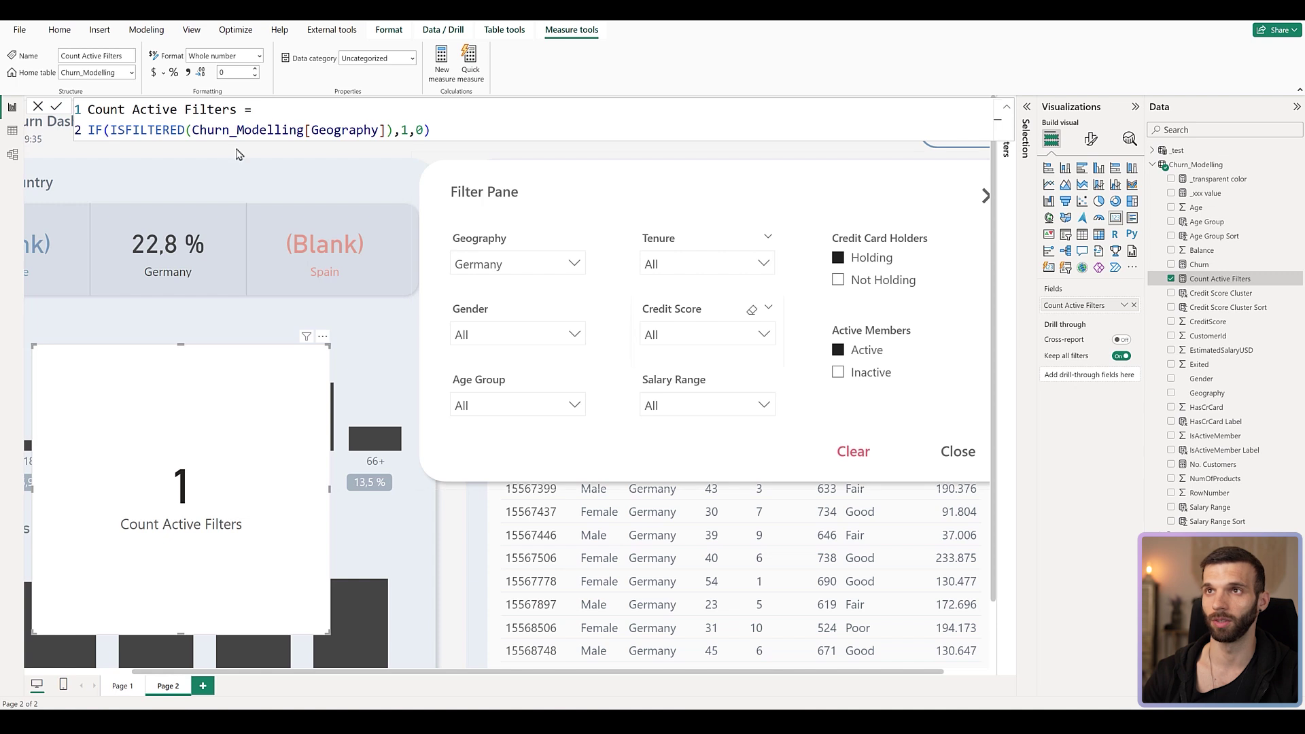
- Store the IF expression in a variable named geography and duplicate that variable line directly below
{"action": "left_click", "coordinate": [91, 130]}
{"action": "type", "text": "VAR geography ="}
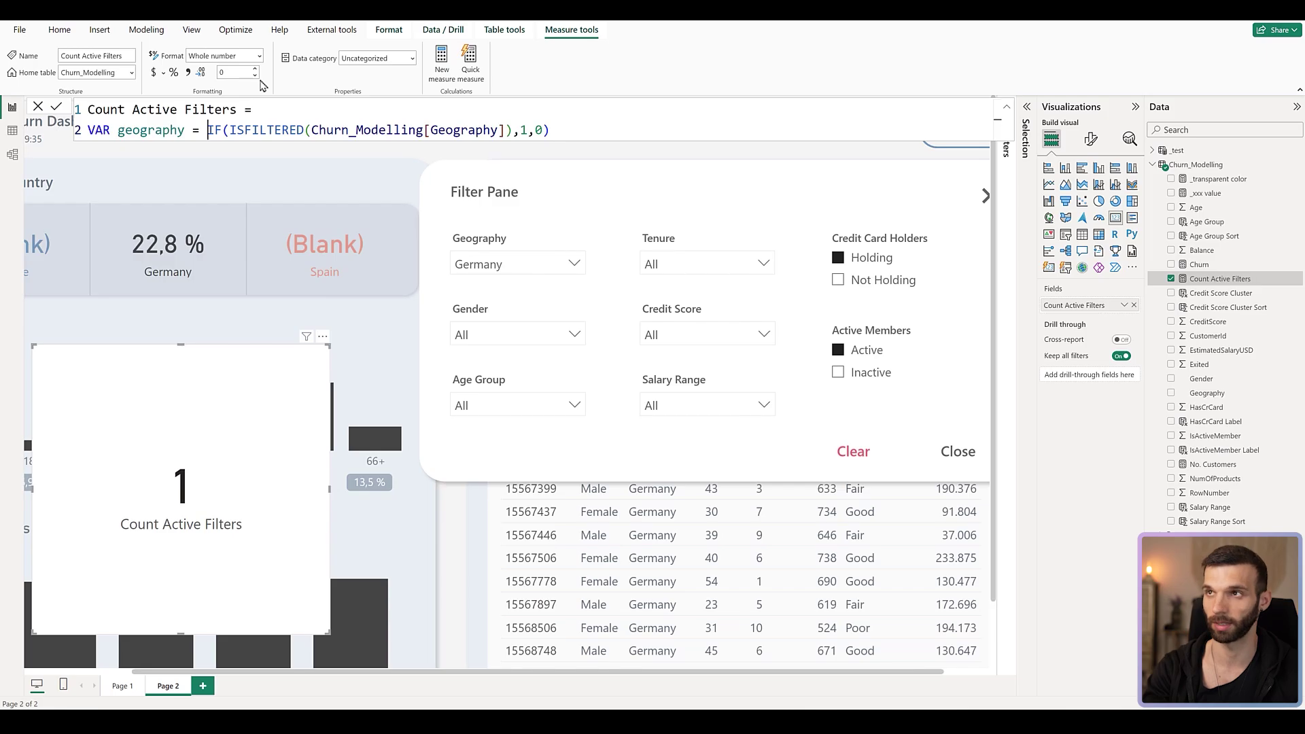
{"action": "left_click", "coordinate": [562, 129]}
{"action": "key", "text": "shift+Home"}
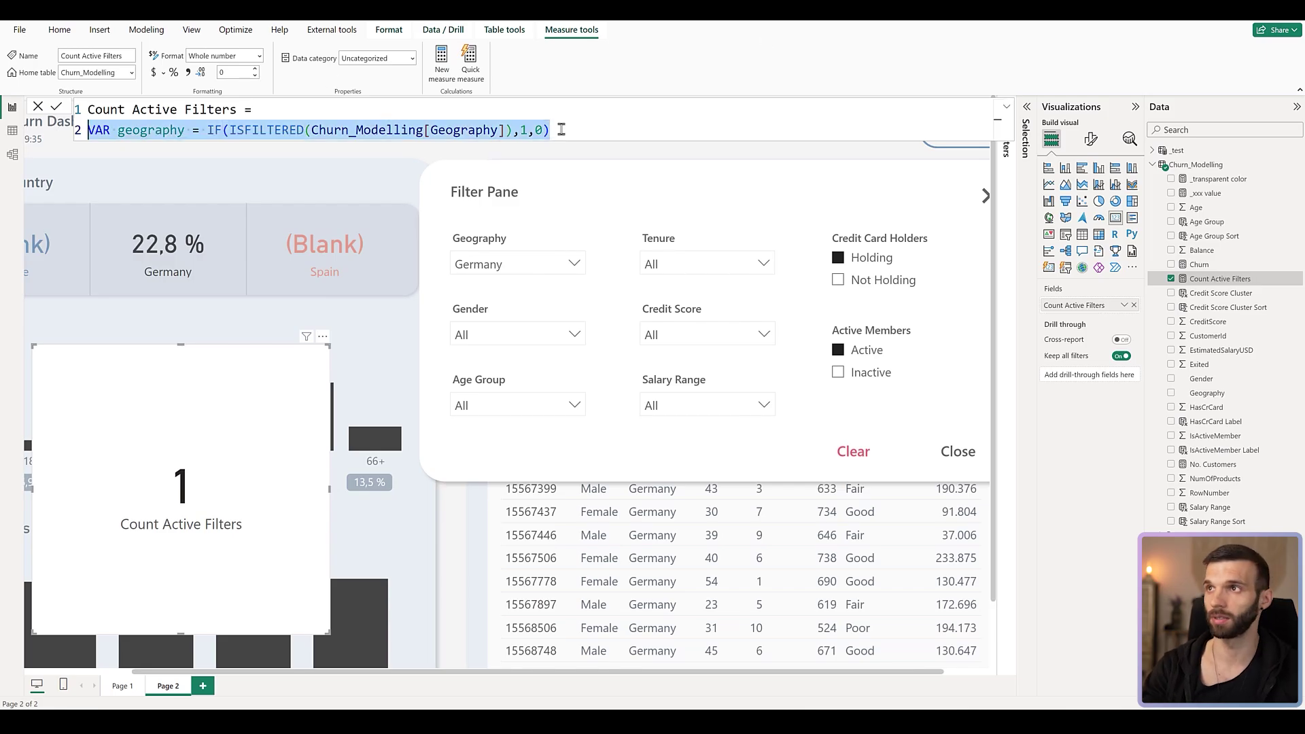
{"action": "key", "text": "ctrl+c"}
{"action": "key", "text": "End"}
{"action": "key", "text": "Return"}
{"action": "key", "text": "ctrl+v"}
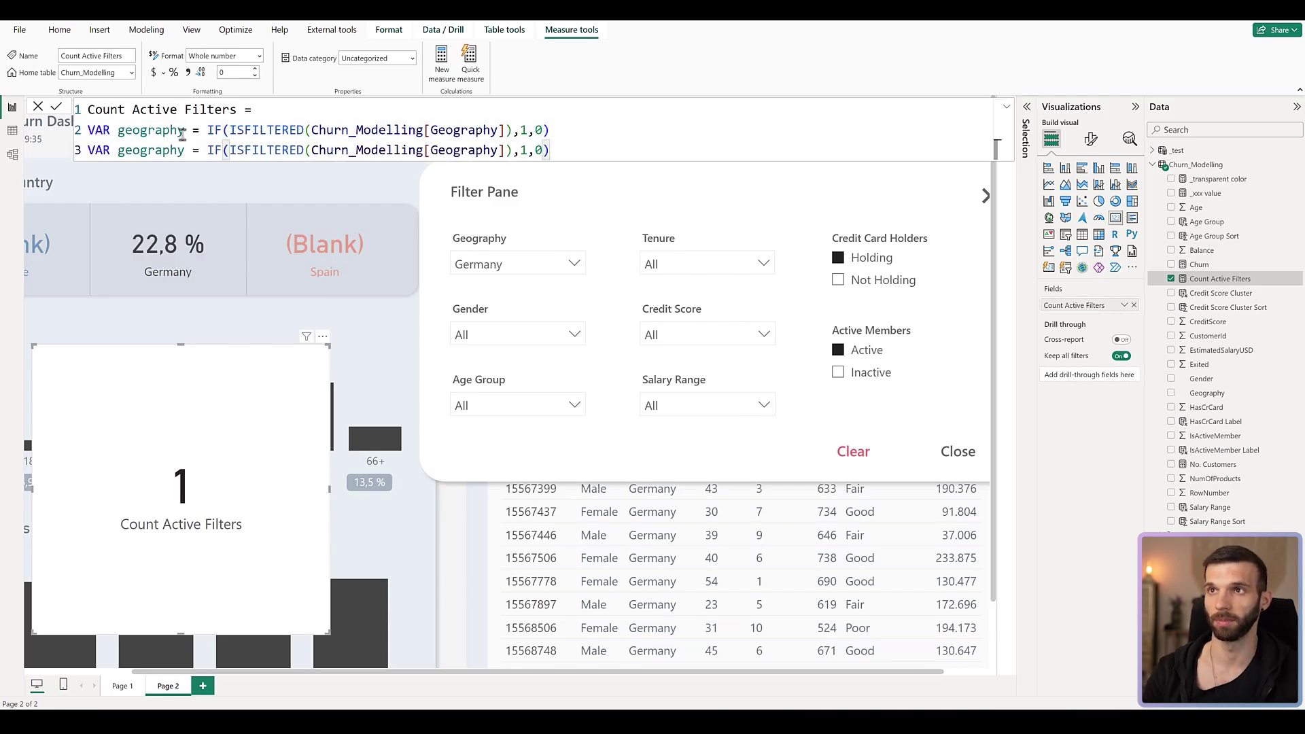
- Change both the variable name and the column in the duplicated line to gender, and select the Gender slicer
{"action": "double_click", "coordinate": [136, 150]}
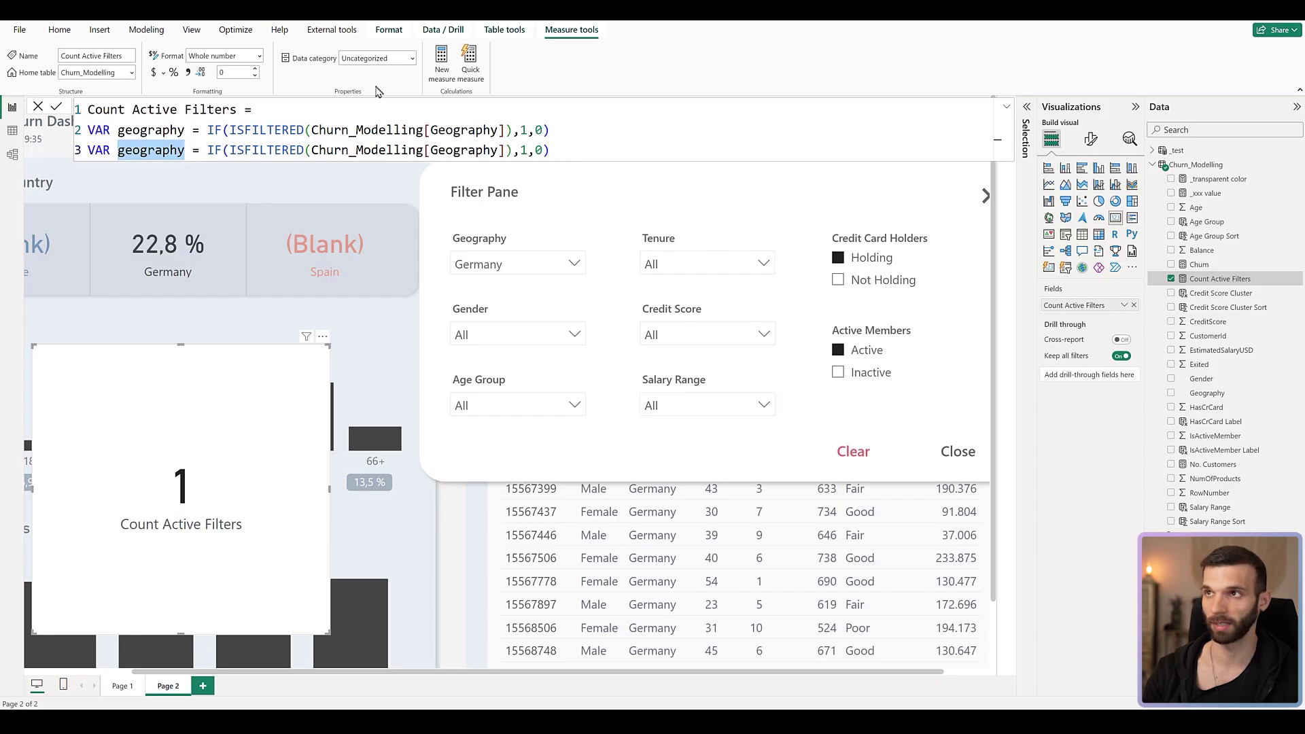
{"action": "key", "text": "ctrl+d"}
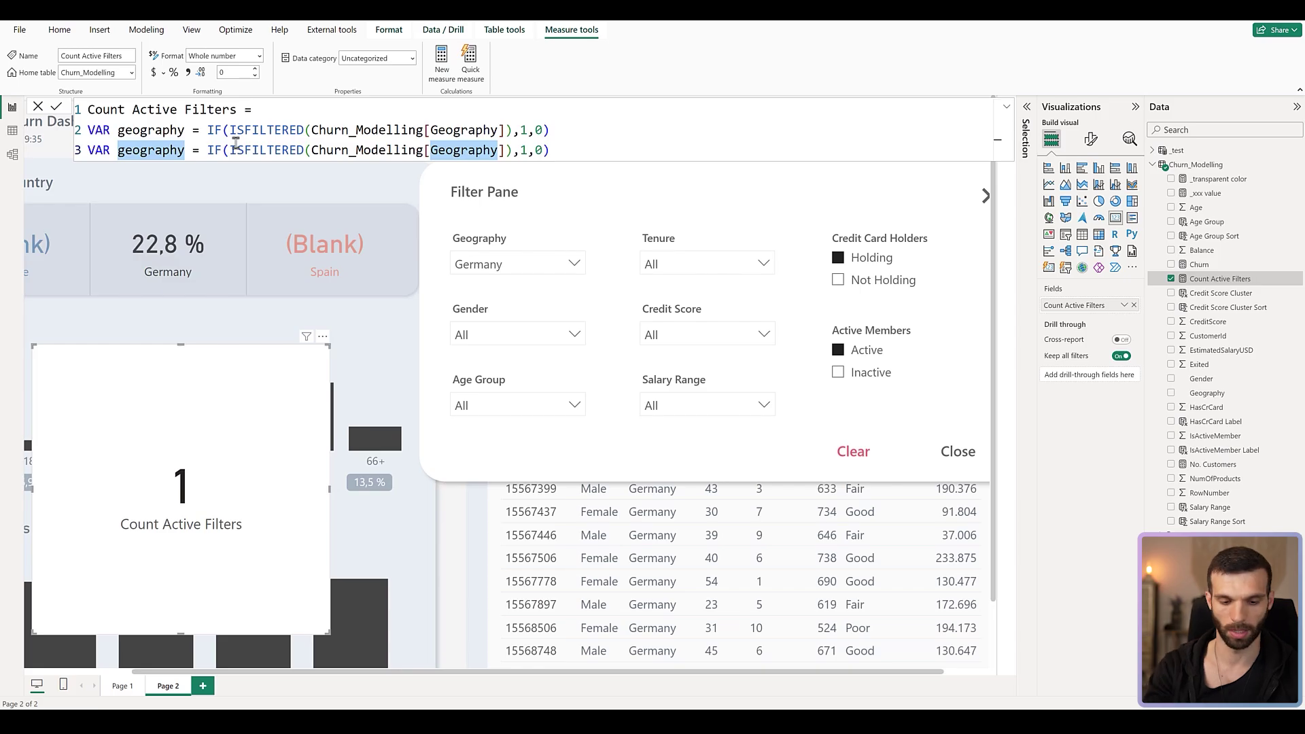
{"action": "type", "text": "gender"}
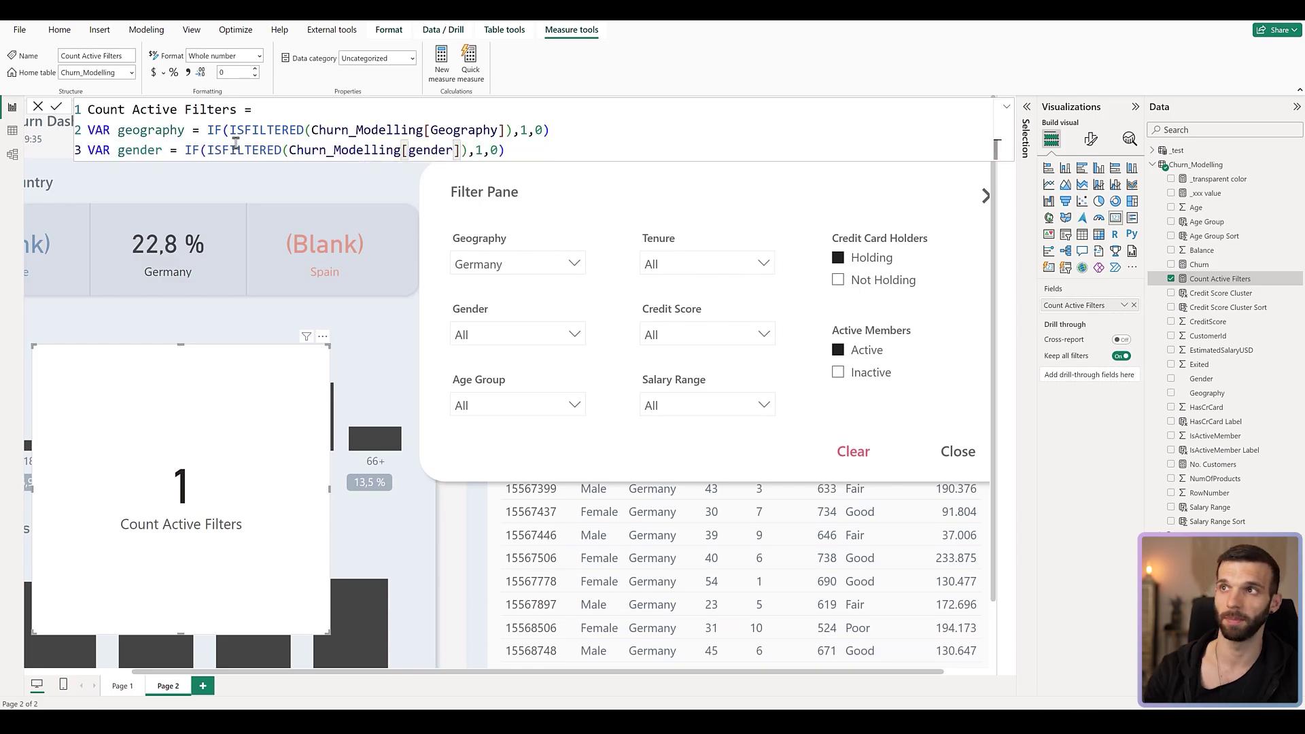
{"action": "left_click", "coordinate": [476, 316]}
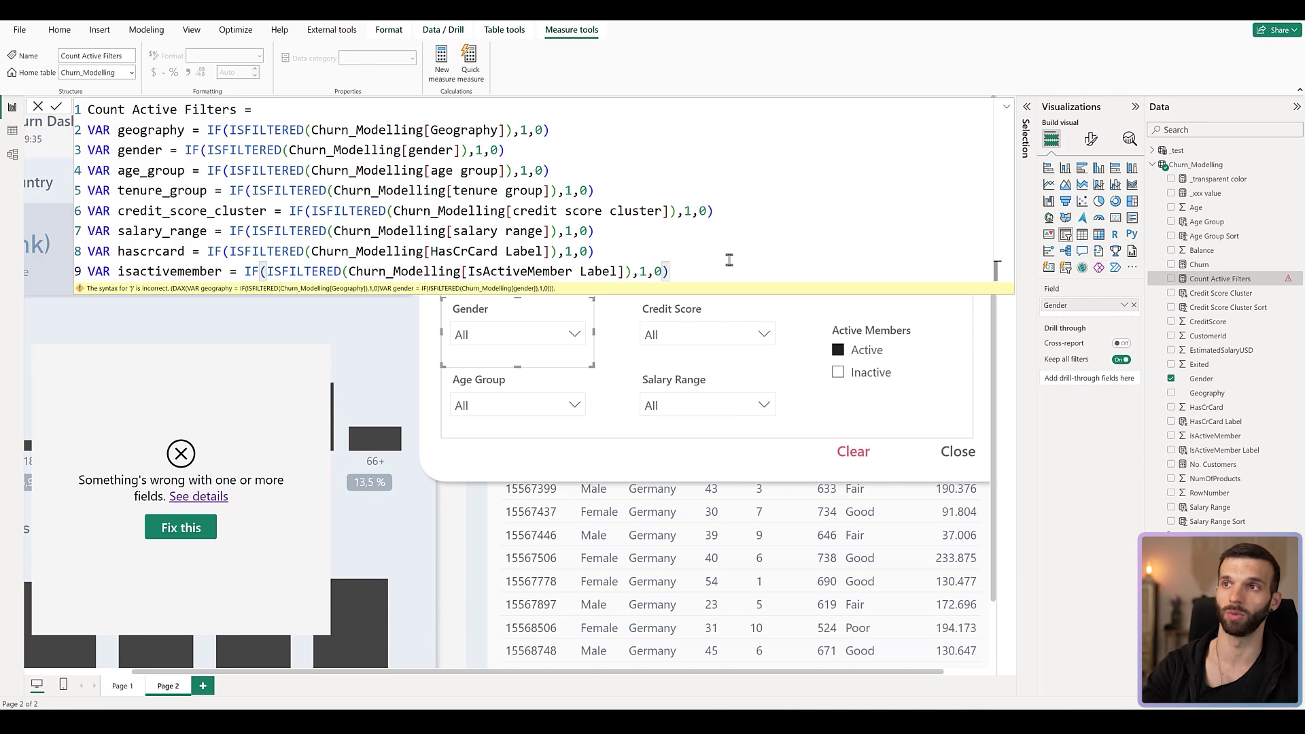
- Add a filter_count variable summing geography, gender, age_group, tenure_group, credit_score_cluster, salary_range, hascrcard and isactivemember below the existing variables
{"action": "key", "text": "shift+Return"}
{"action": "key", "text": "shift+Return"}
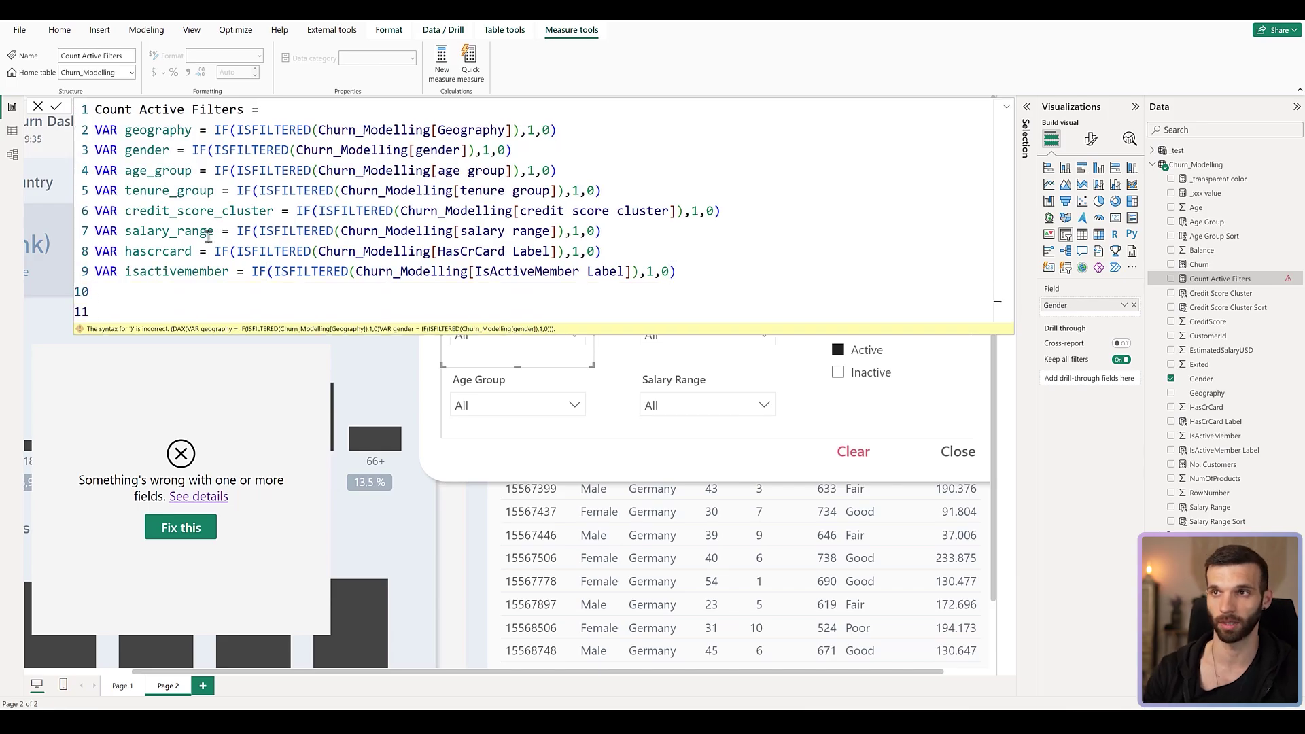
{"action": "type", "text": "VAR "}
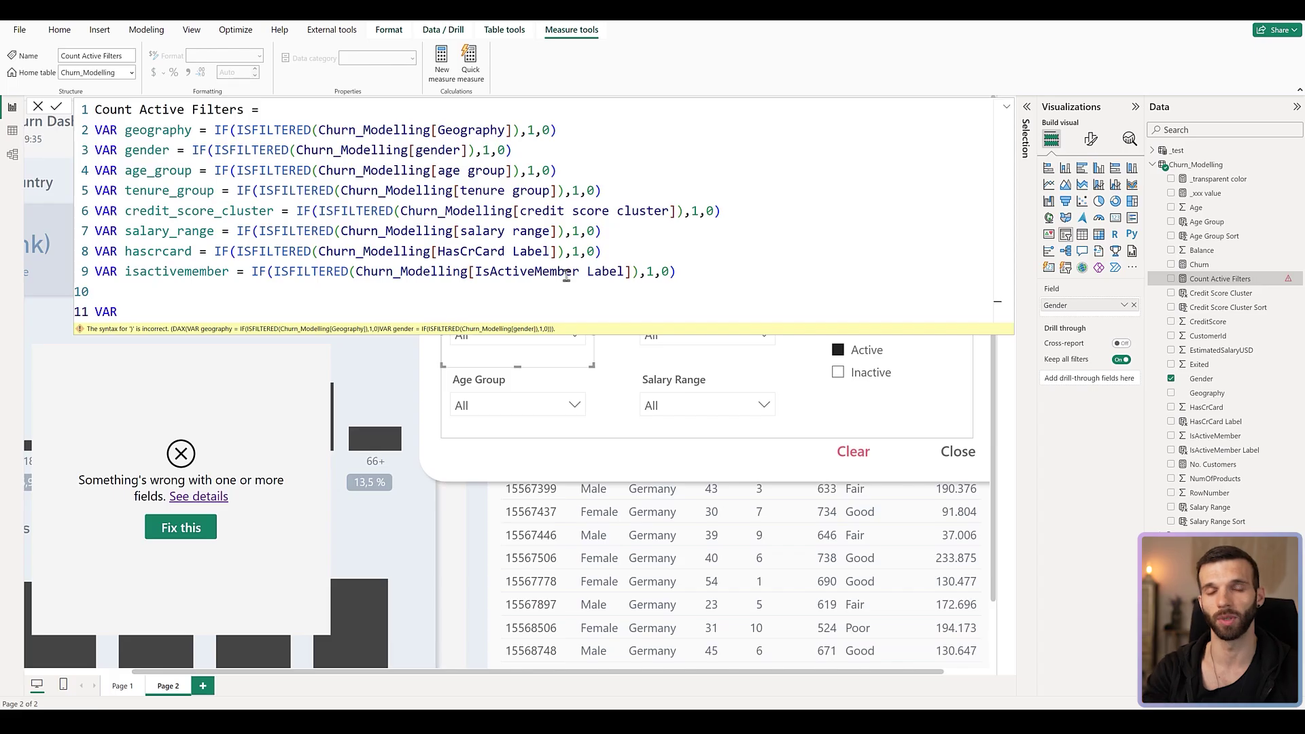
{"action": "type", "text": "filter_count"}
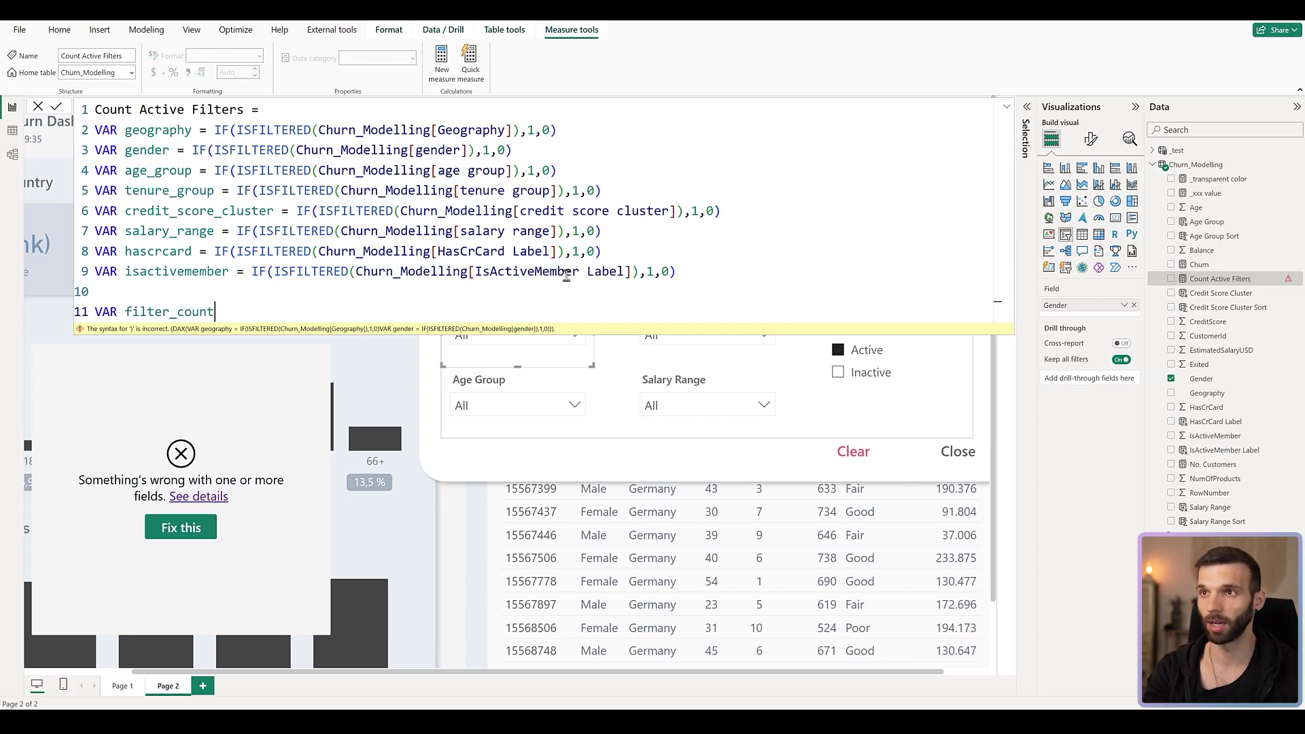
{"action": "type", "text": "="}
{"action": "key", "text": "Return"}
{"action": "type", "text": "geog"}
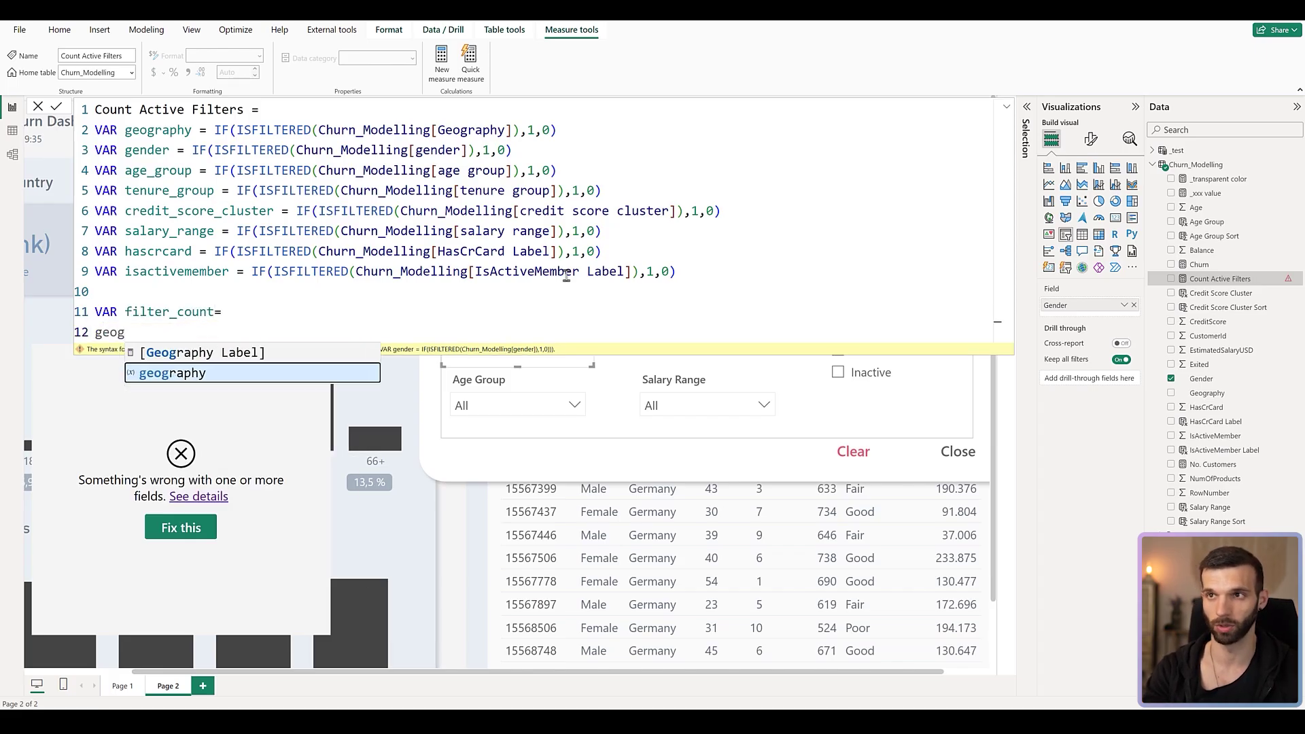
{"action": "key", "text": "Tab"}
{"action": "type", "text": "+gender"}
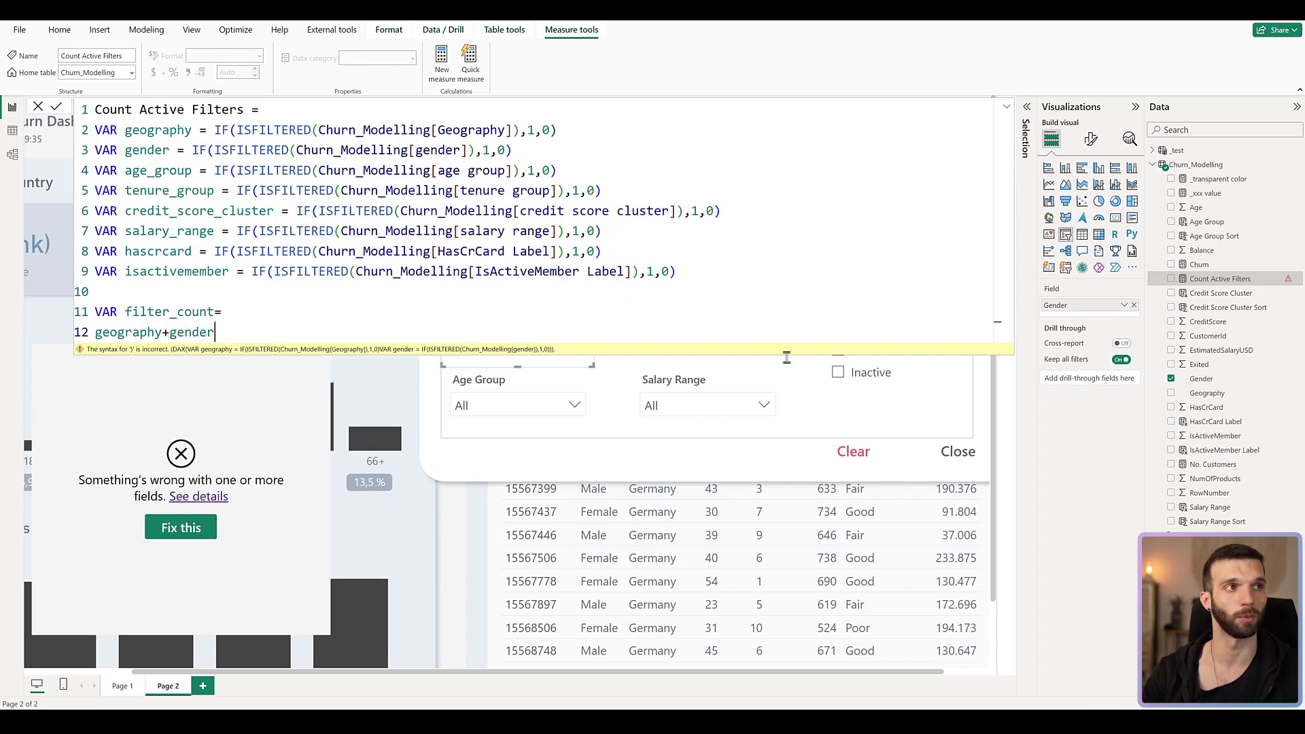
{"action": "key", "text": "ctrl+v"}
- Finish the Count Active Filters measure with a RETURN of filter_count below the variables and commit it
{"action": "key", "text": "Return"}
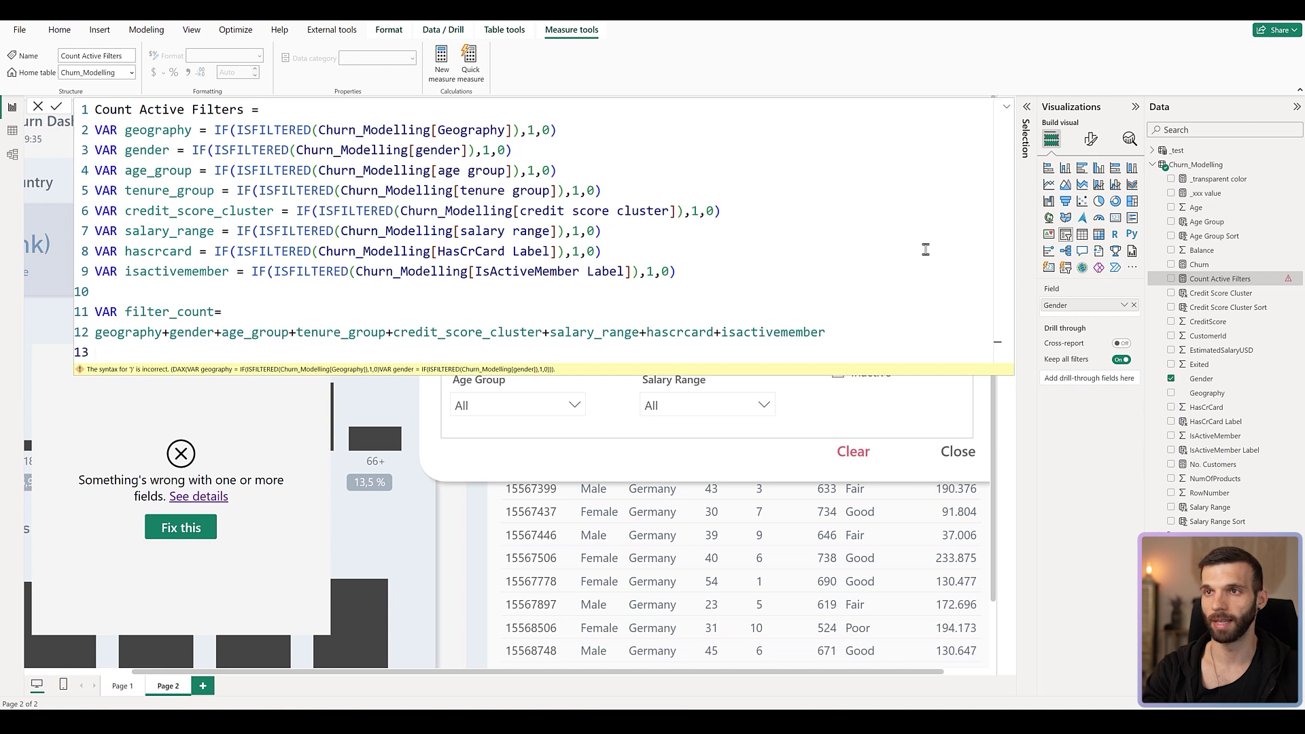
{"action": "key", "text": "Return"}
{"action": "type", "text": "RE"}
{"action": "type", "text": "N"}
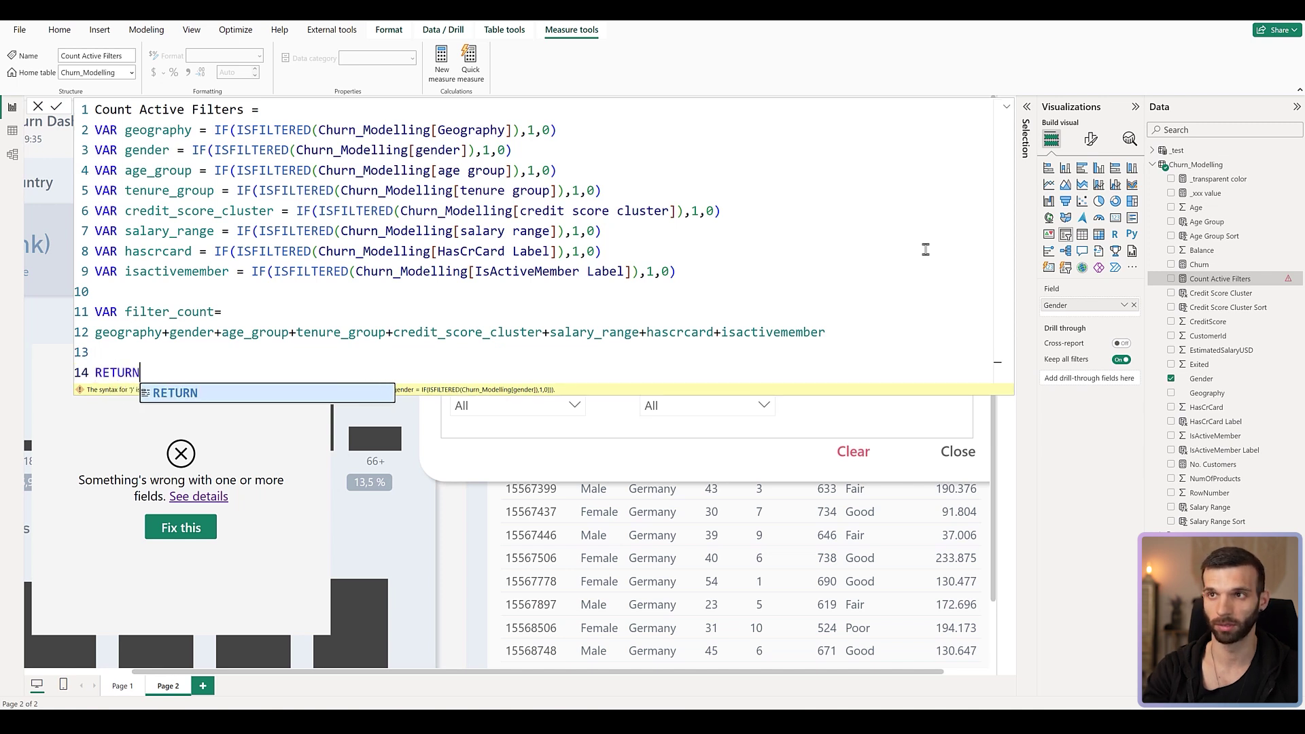
{"action": "key", "text": "shift+Return"}
{"action": "type", "text": "filter_count"}
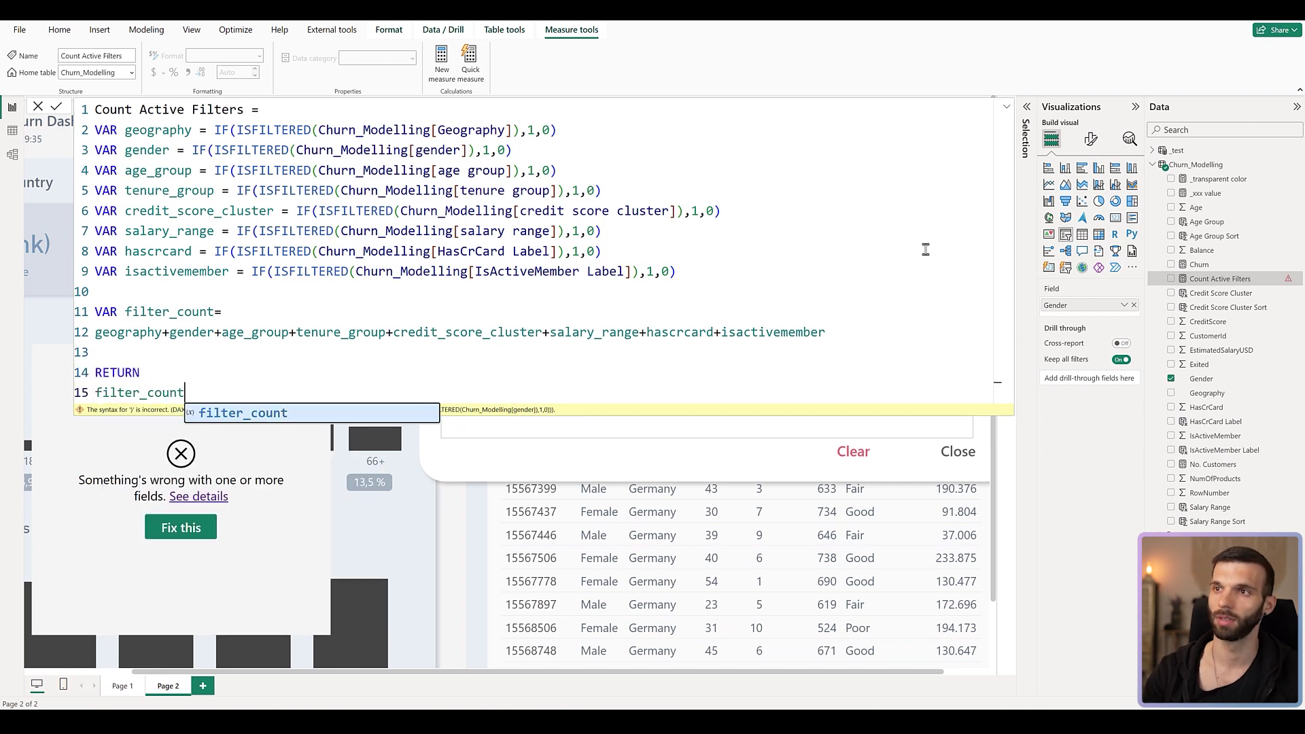
{"action": "left_click", "coordinate": [57, 106]}
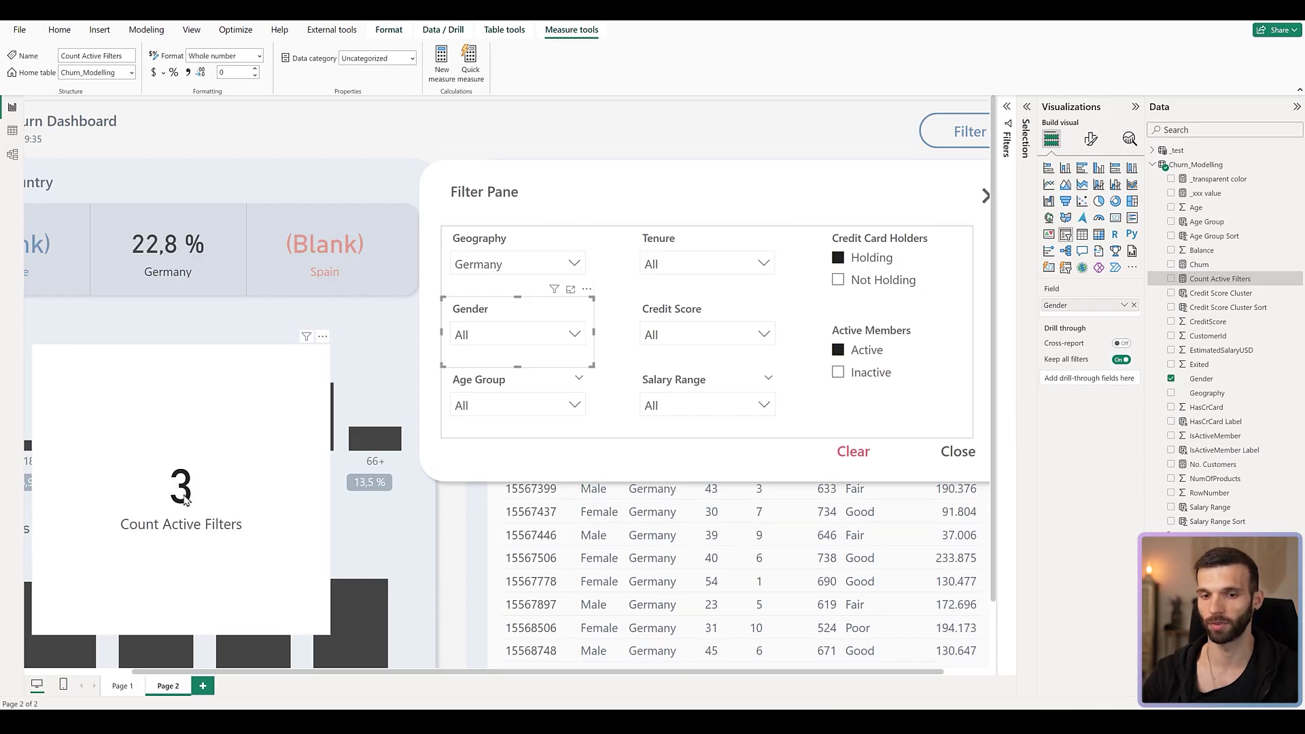
- Clear all slicer selections in the Filter Pane, then filter to Active members and credit card holders (Holding)
{"action": "left_click", "coordinate": [862, 454]}
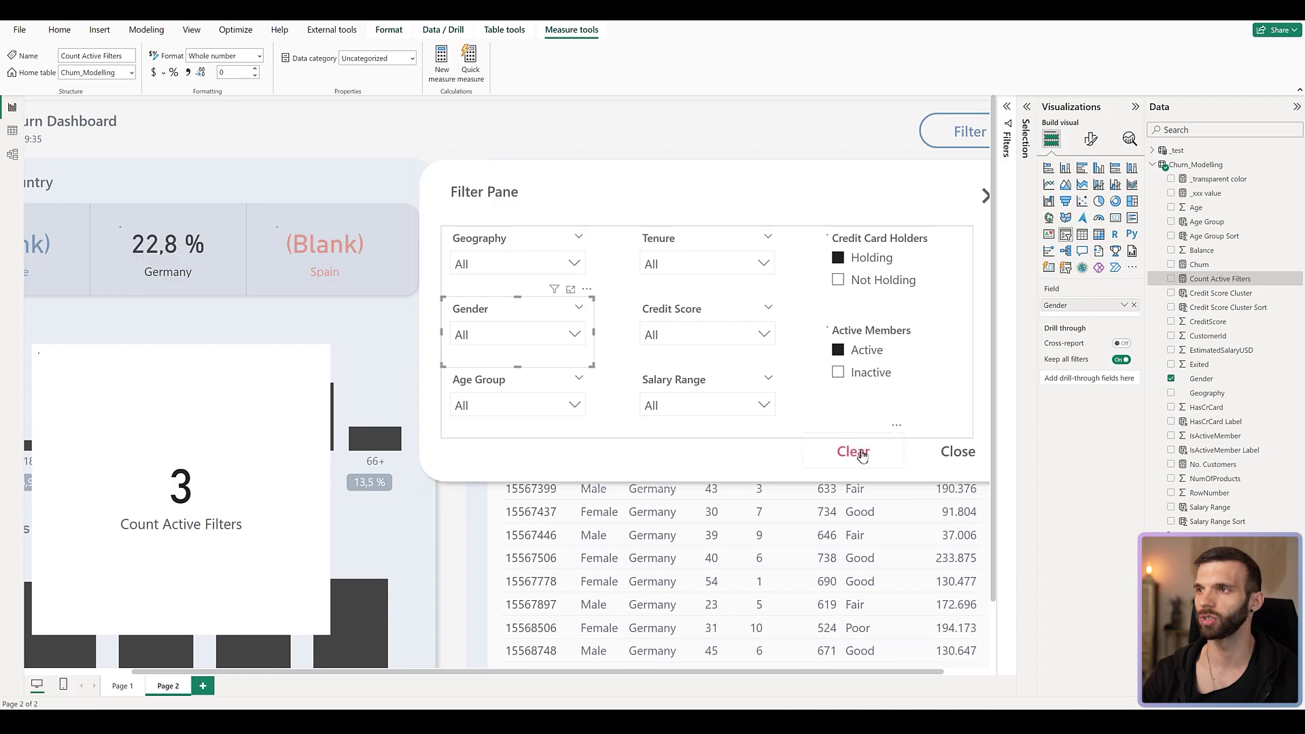
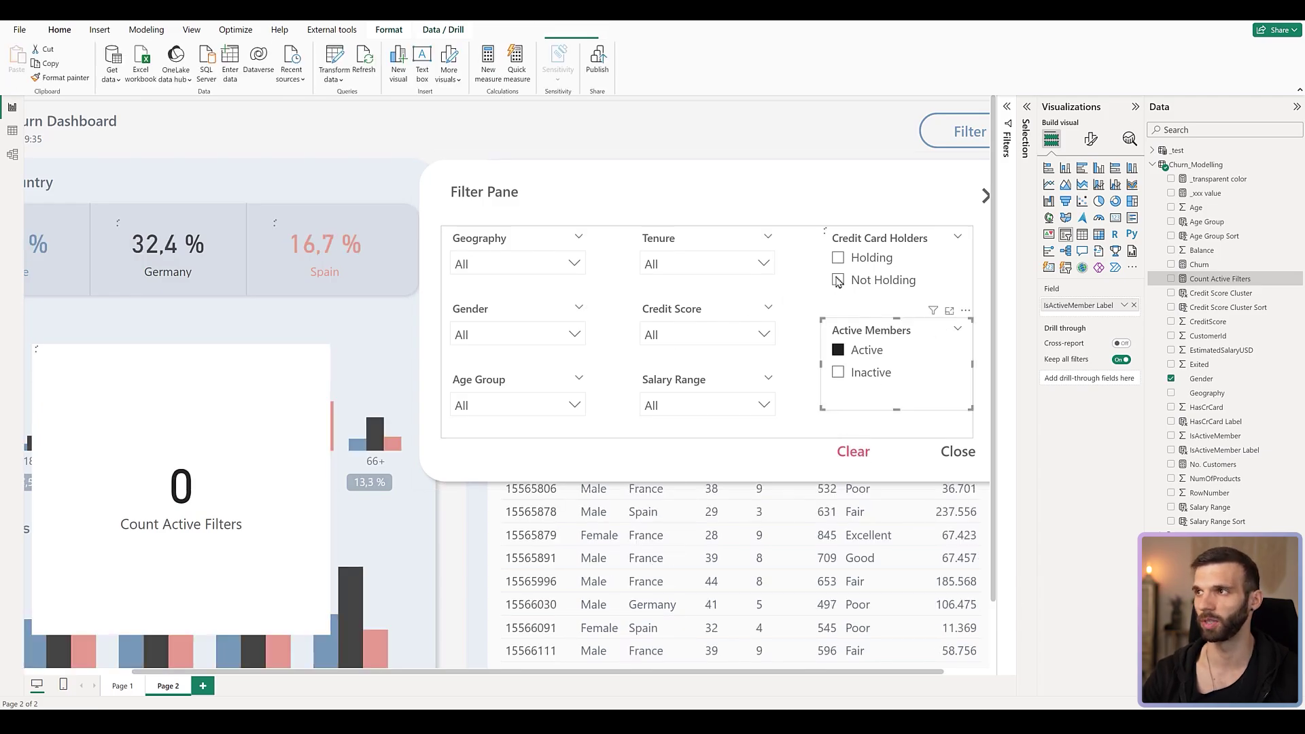
{"action": "left_click", "coordinate": [841, 264]}
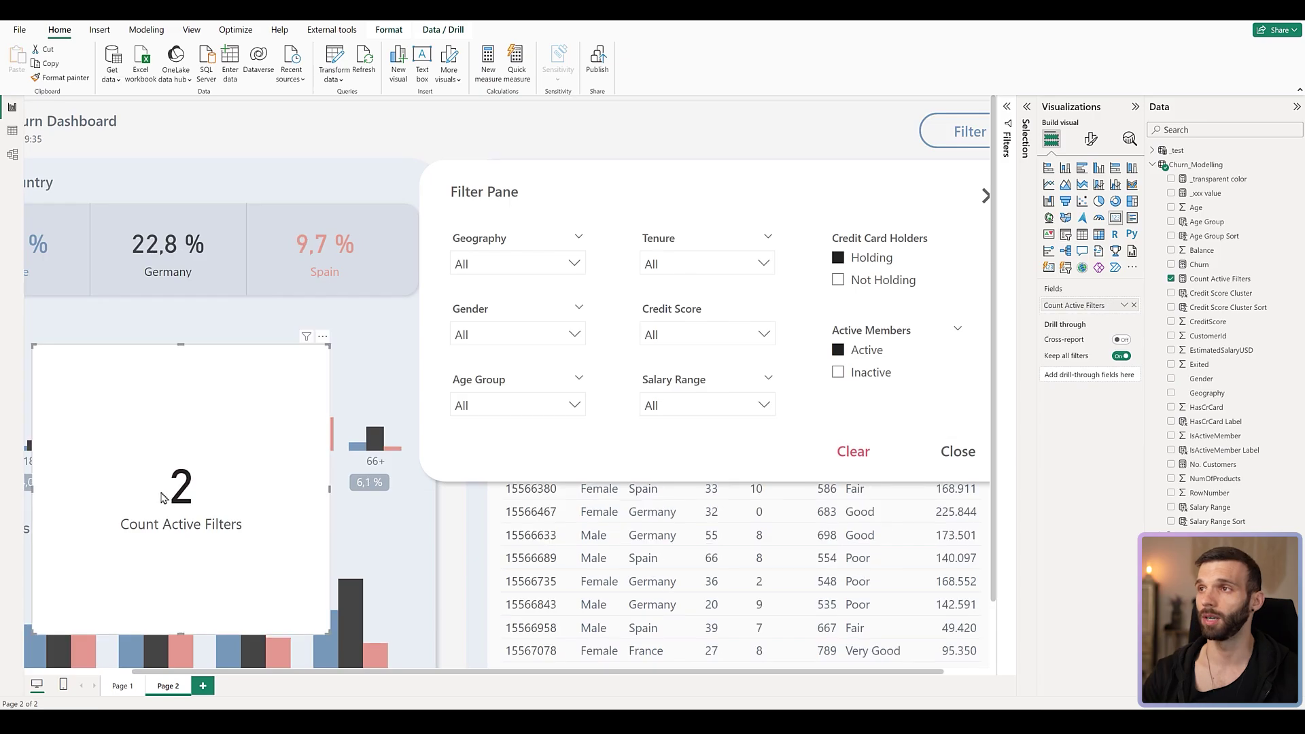
- Shrink the Count Active Filters card to a small tile and place it just beside the Filter button
{"action": "left_click_drag", "start_coordinate": [181, 489], "coordinate": [655, 261]}
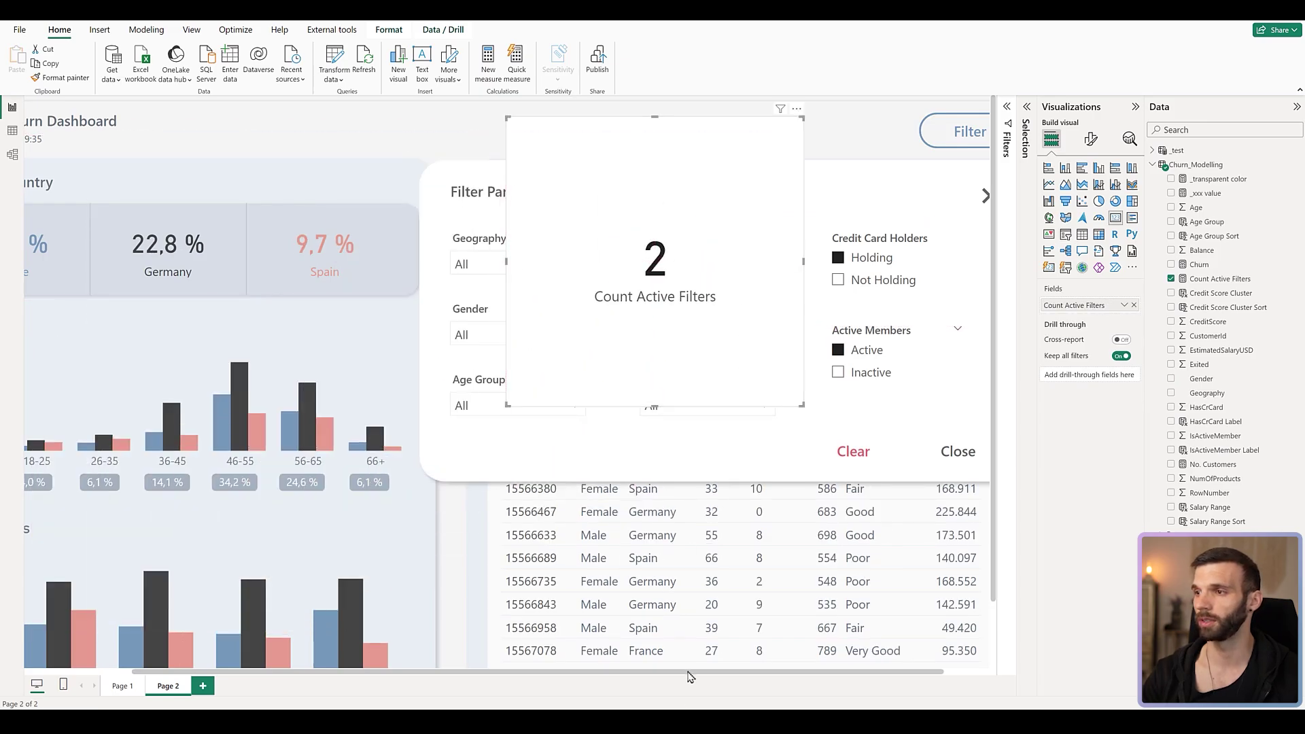
{"action": "left_click_drag", "start_coordinate": [688, 677], "coordinate": [755, 676]}
{"action": "left_click_drag", "start_coordinate": [685, 306], "coordinate": [833, 360]}
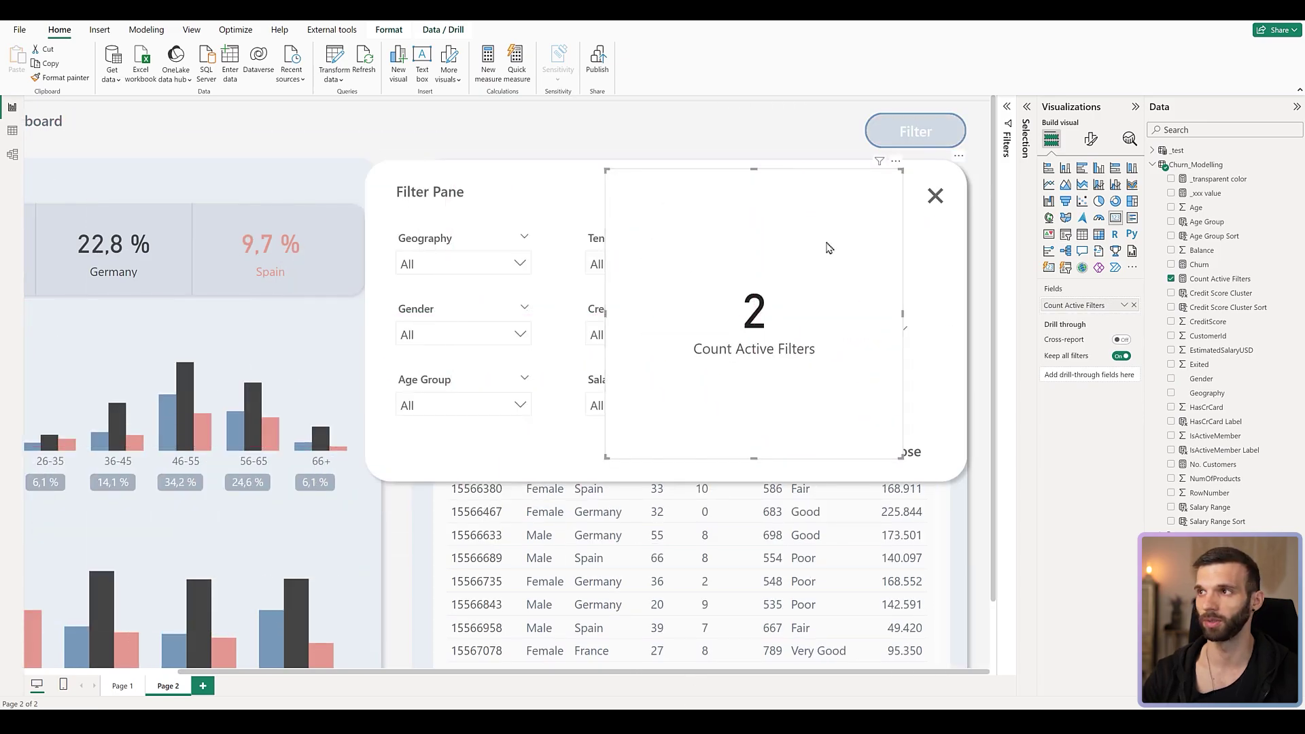
{"action": "left_click_drag", "start_coordinate": [829, 248], "coordinate": [537, 431]}
{"action": "left_click_drag", "start_coordinate": [621, 349], "coordinate": [811, 136]}
- Turn off the card's category label and set its callout value font size to 12
{"action": "left_click", "coordinate": [1091, 139]}
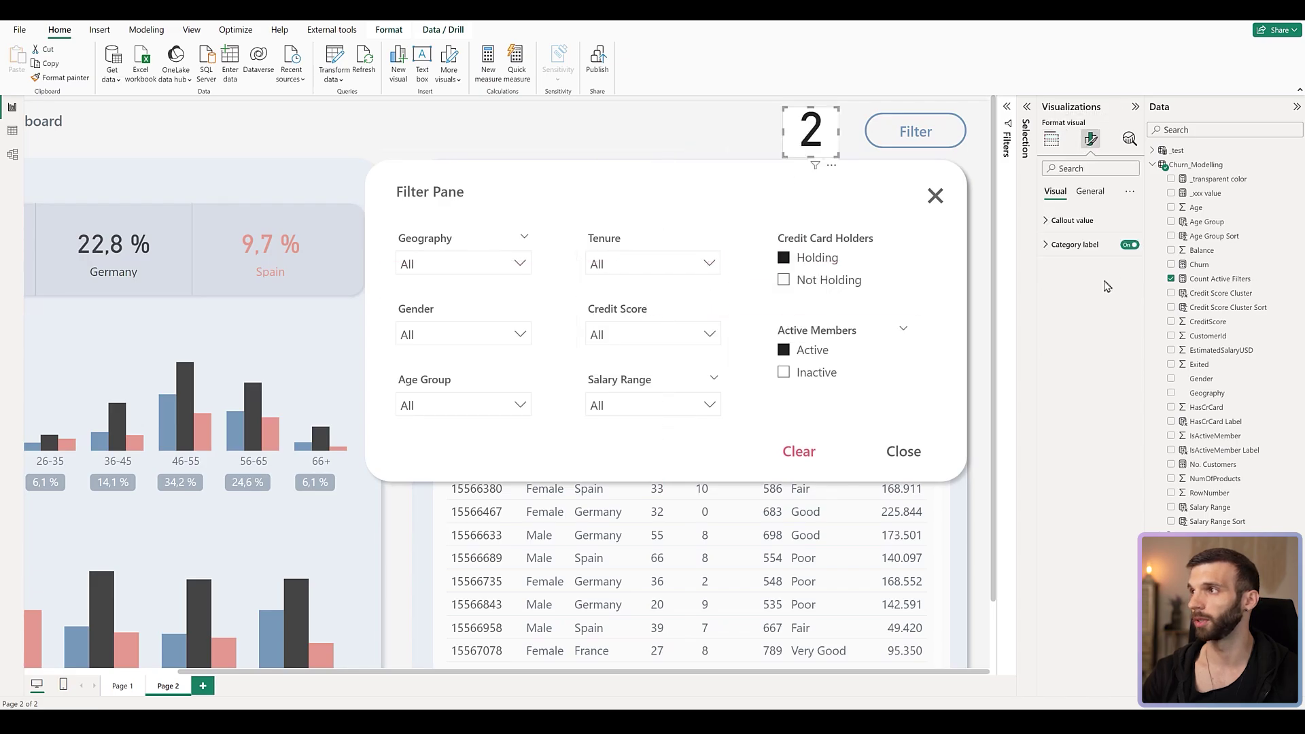
{"action": "left_click", "coordinate": [1131, 246]}
{"action": "left_click", "coordinate": [1068, 220]}
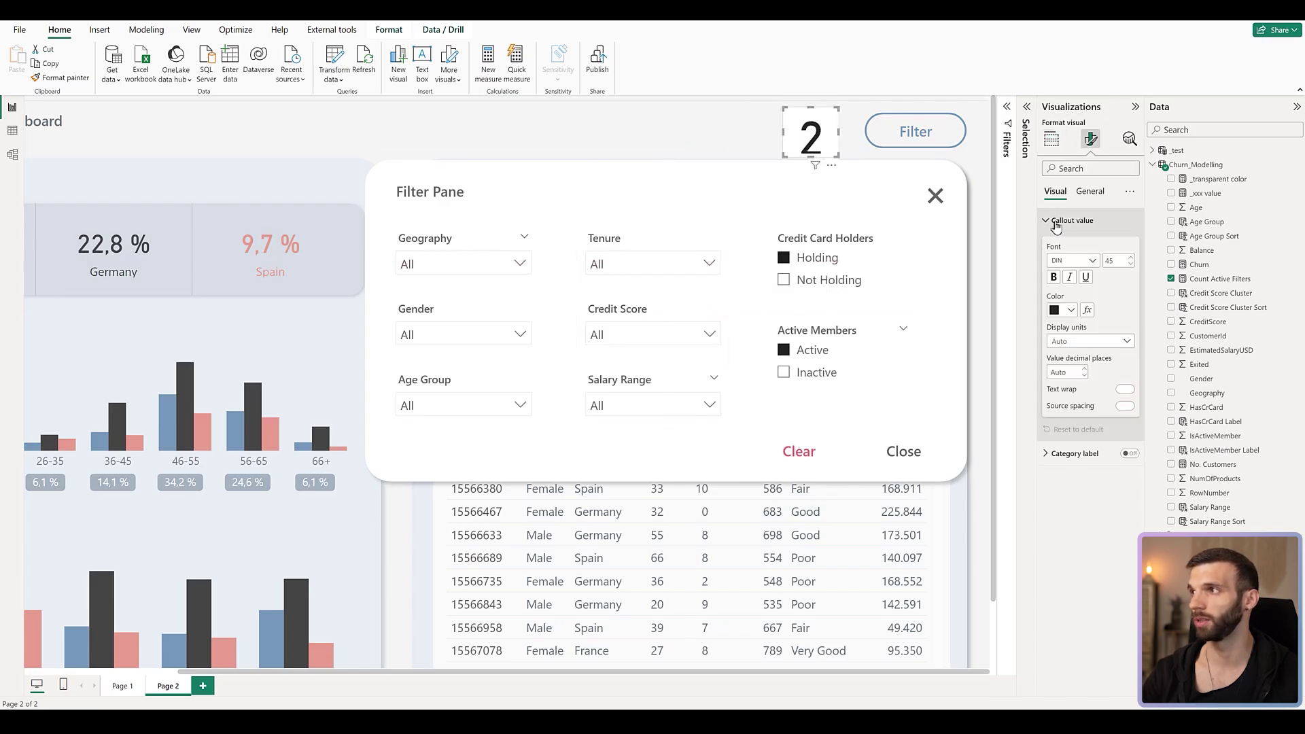
{"action": "double_click", "coordinate": [1113, 261]}
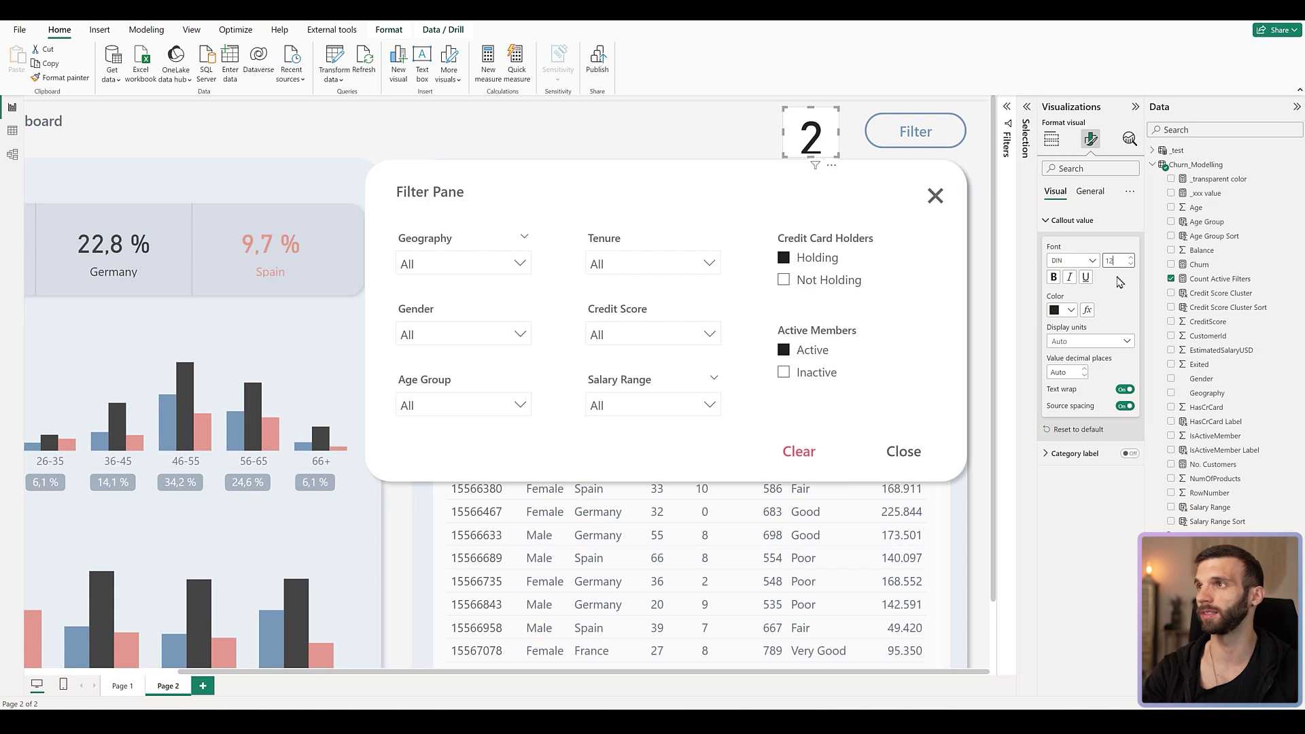
{"action": "type", "text": "12"}
- Fit the card inside the Filter button's outline and give it a visual border with 30 px rounded corners
{"action": "left_click_drag", "start_coordinate": [782, 156], "coordinate": [944, 131]}
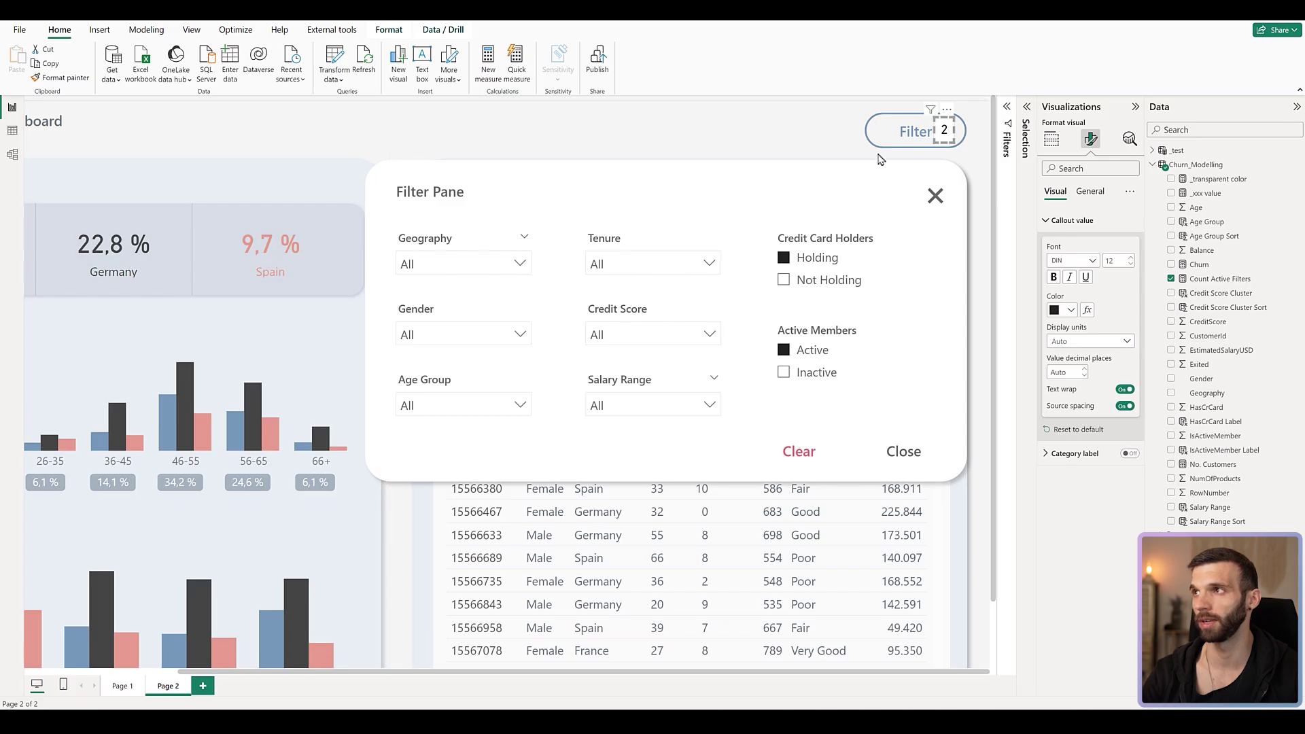
{"action": "left_click", "coordinate": [1090, 192]}
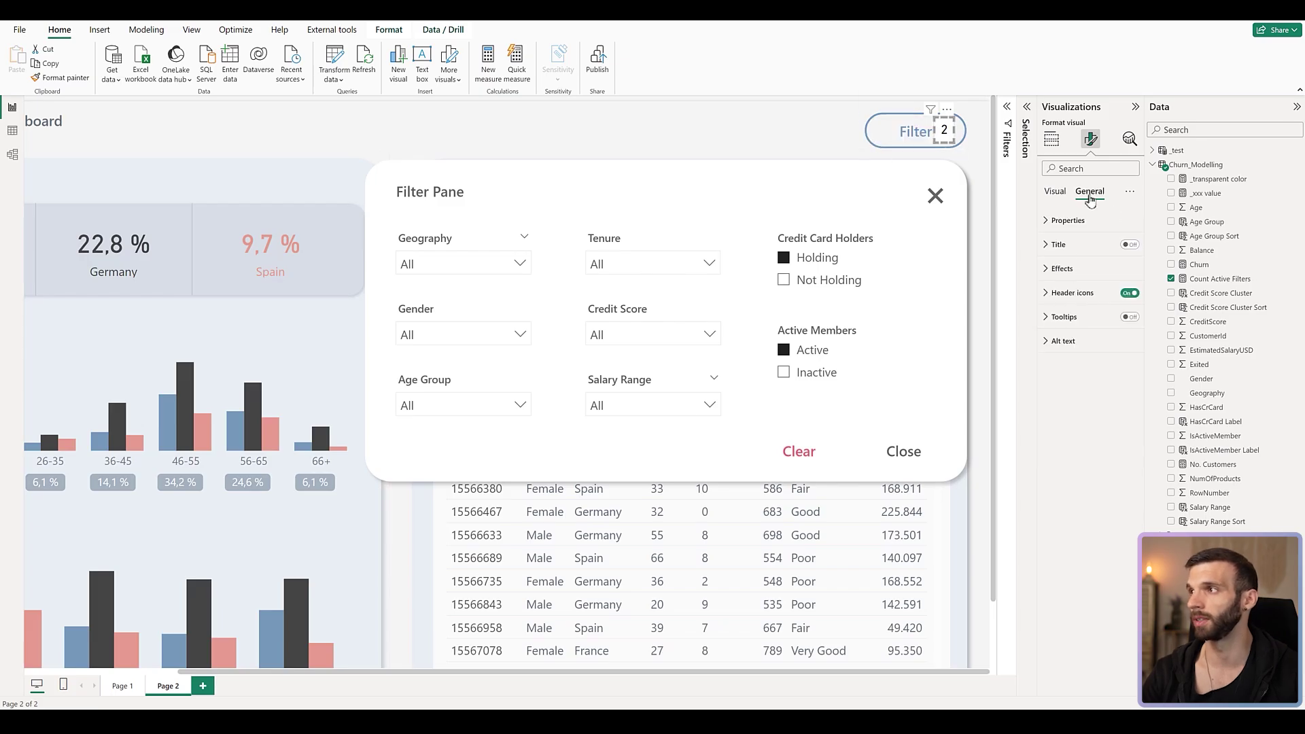
{"action": "left_click", "coordinate": [1061, 270]}
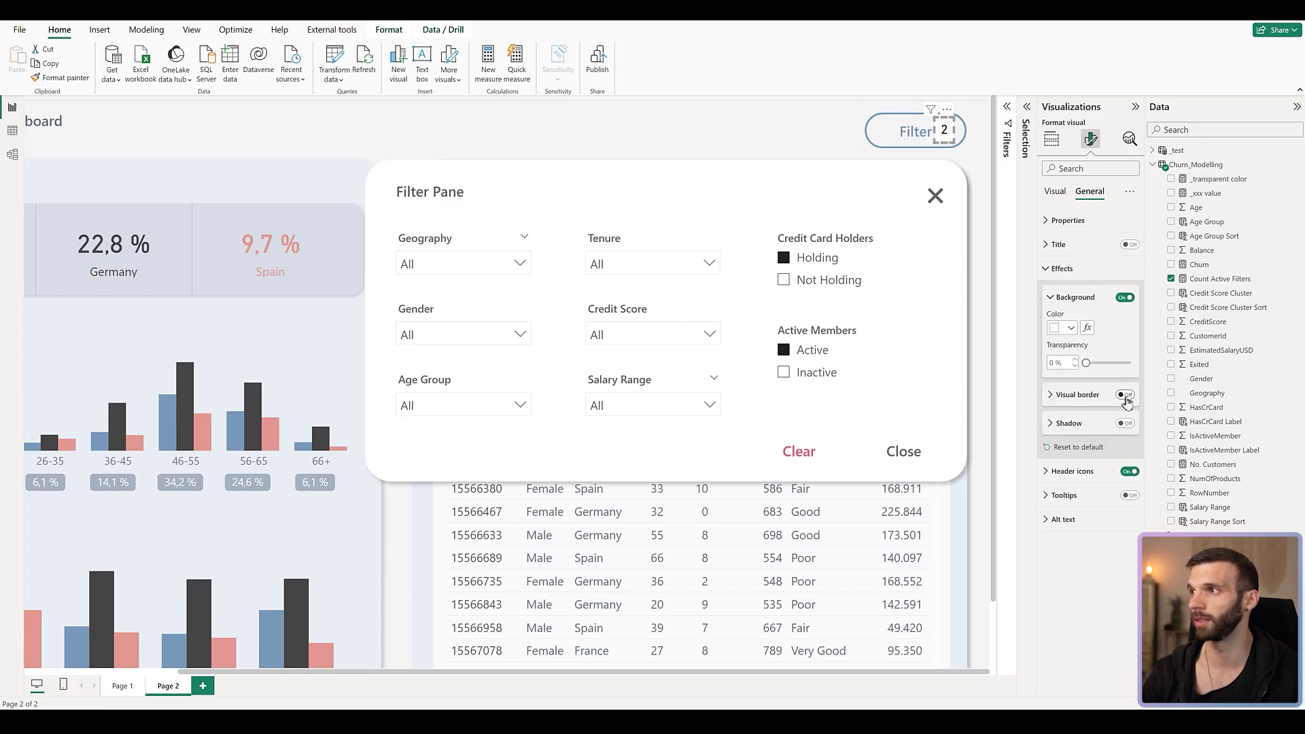
{"action": "left_click", "coordinate": [1061, 397]}
{"action": "left_click_drag", "start_coordinate": [1085, 458], "coordinate": [1244, 487]}
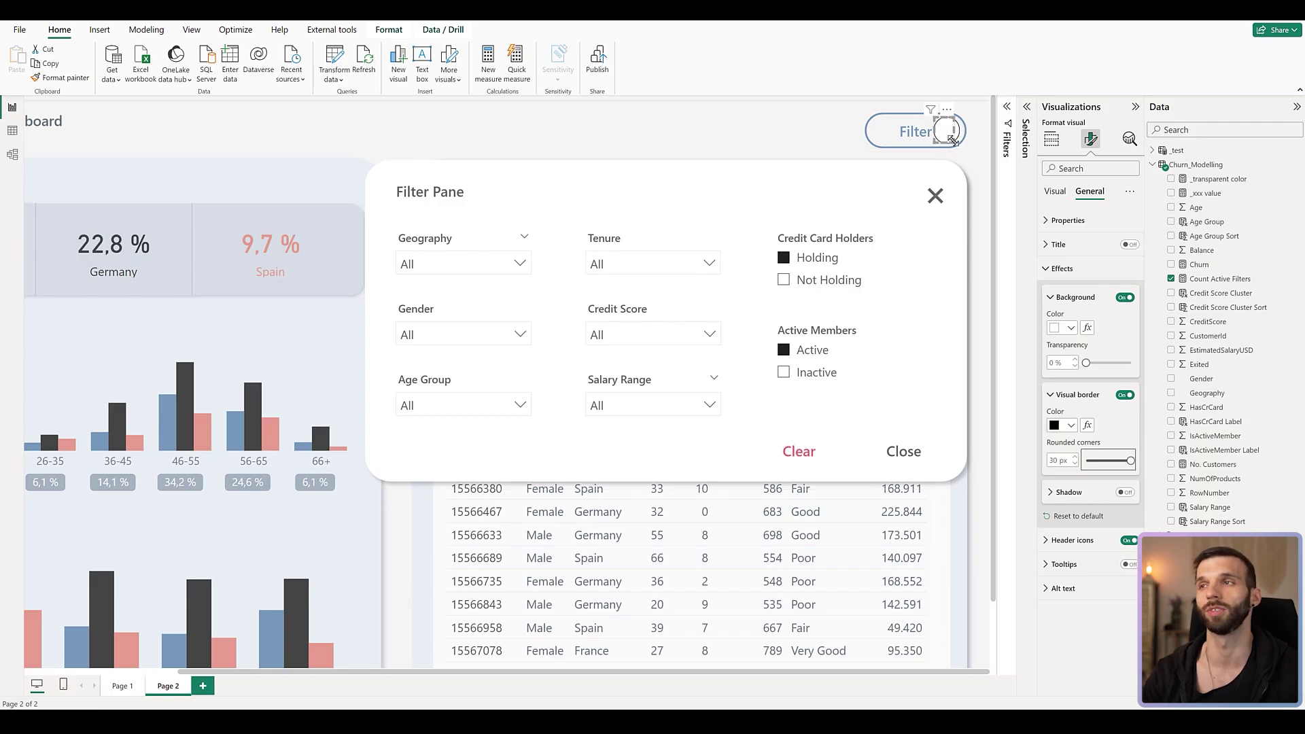
- Enlarge the round card slightly and move it off the Filter button into the empty header space beside it
{"action": "left_click_drag", "start_coordinate": [952, 138], "coordinate": [974, 162]}
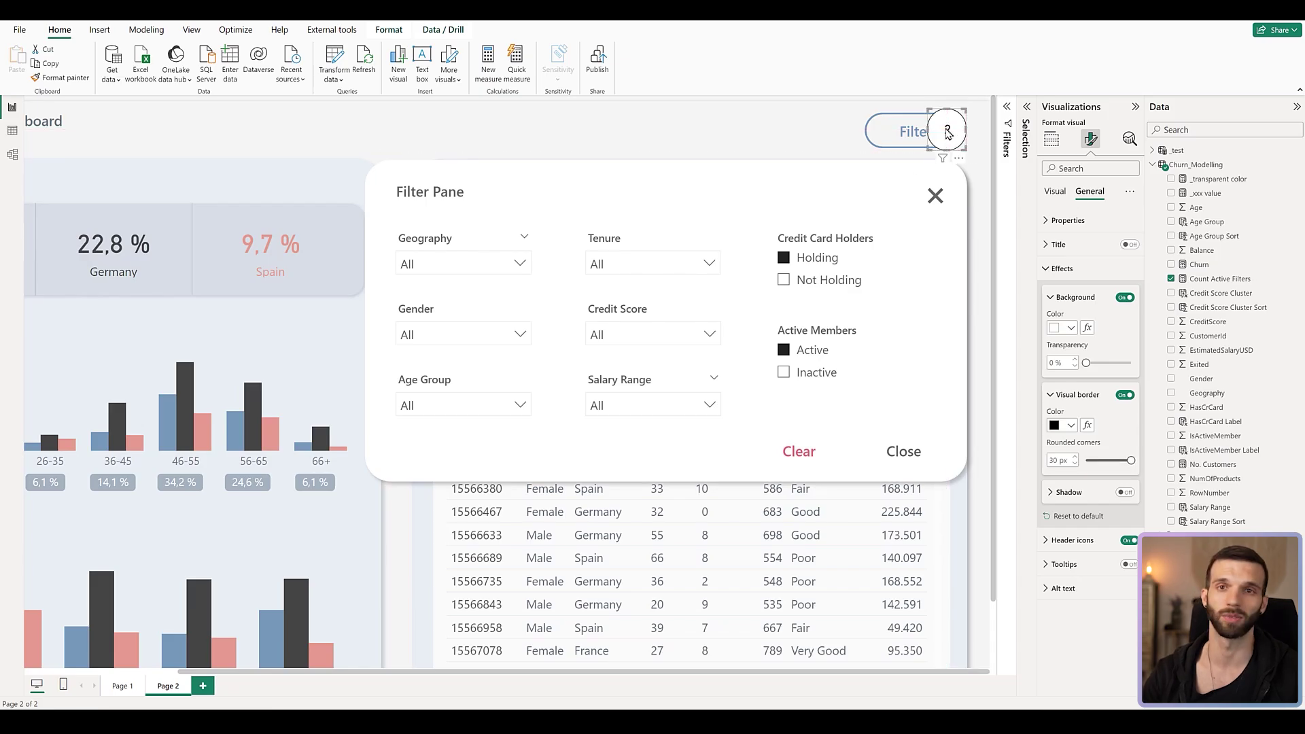
{"action": "left_click_drag", "start_coordinate": [959, 135], "coordinate": [768, 131]}
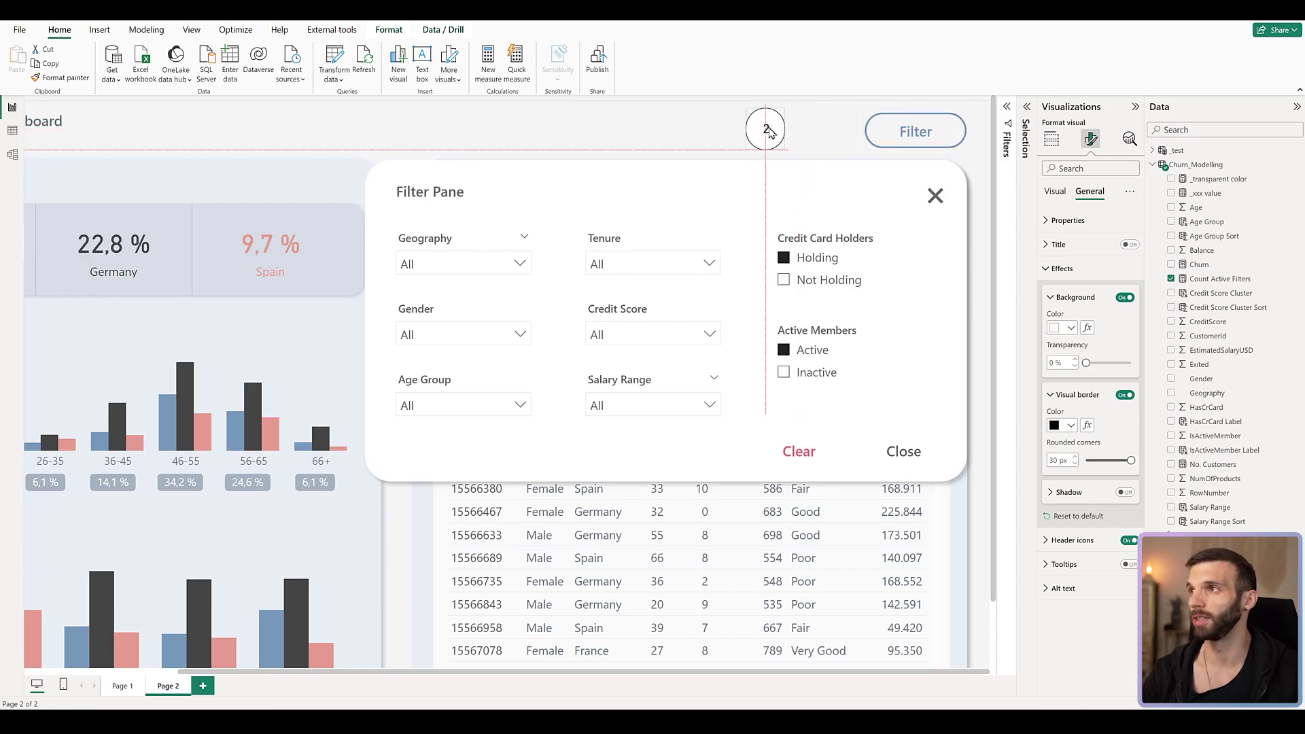
{"action": "left_click", "coordinate": [683, 125]}
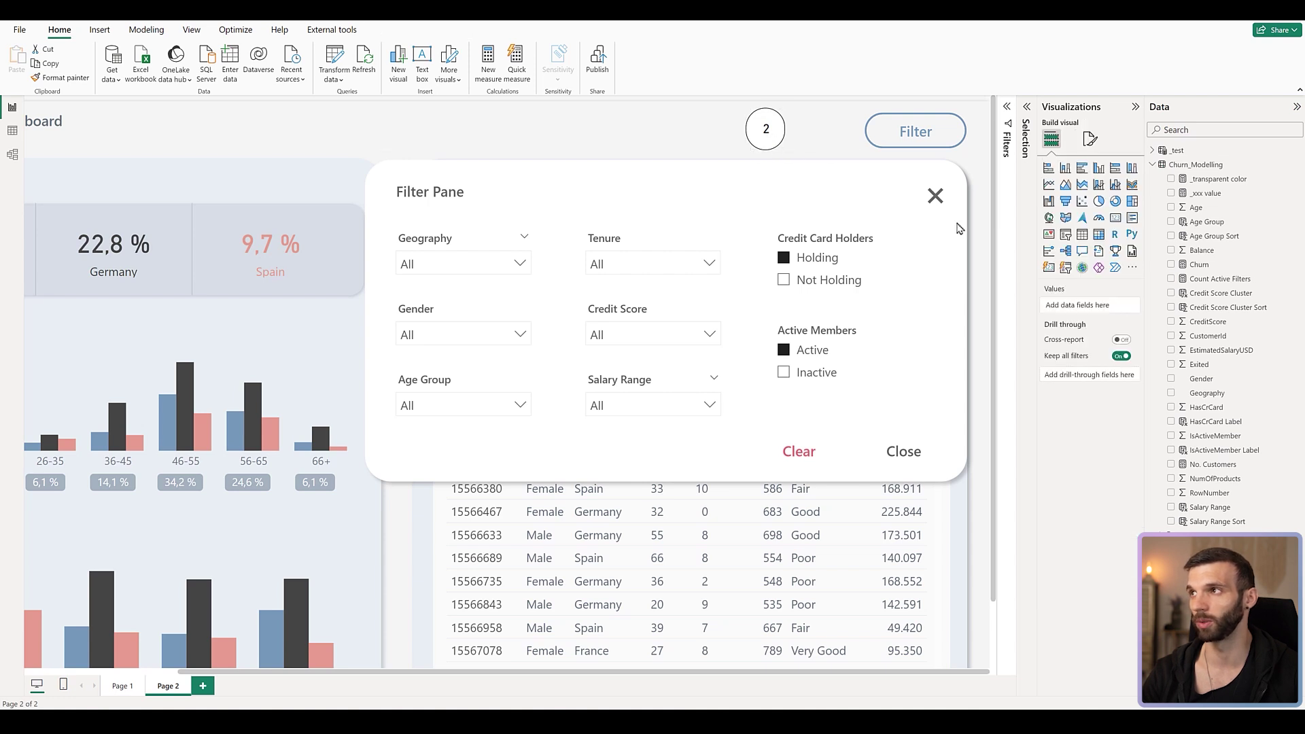
- Place a copy of the Filter Pane's X button between the card and the Filter button and open its style settings
{"action": "left_click", "coordinate": [940, 211]}
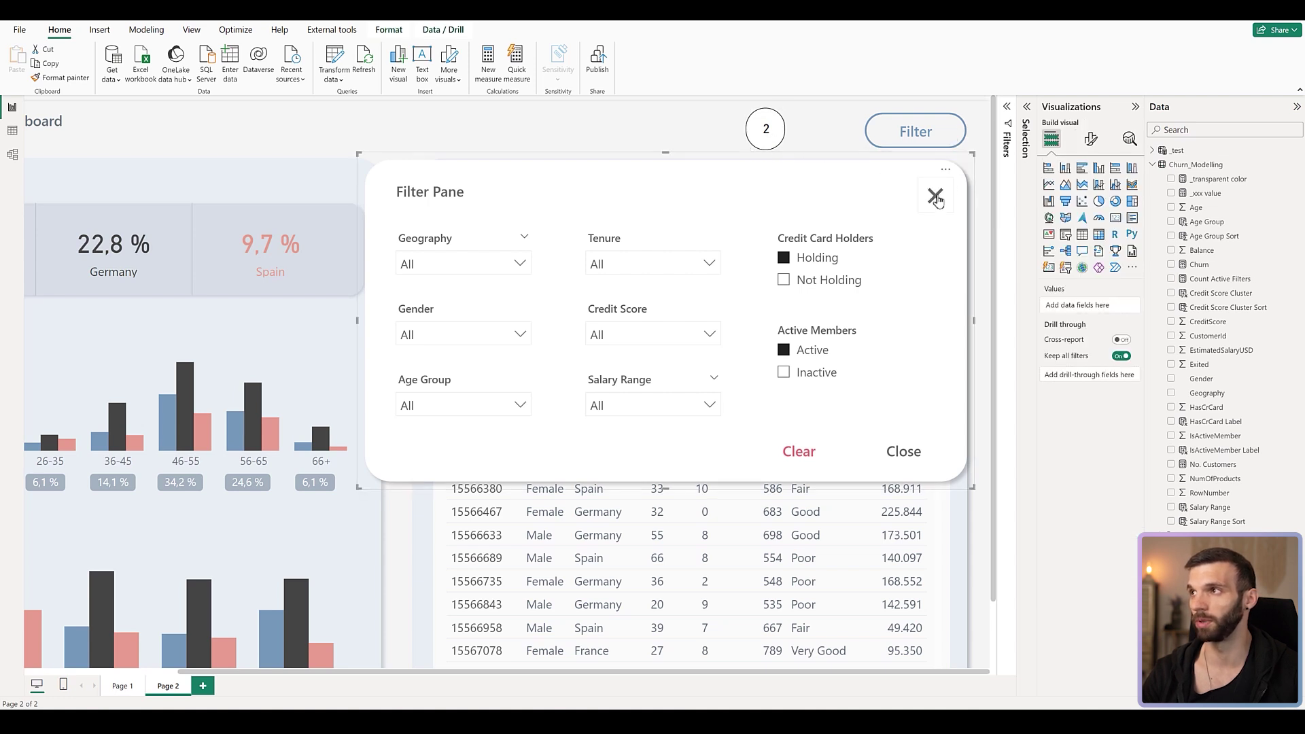
{"action": "left_click", "coordinate": [941, 208]}
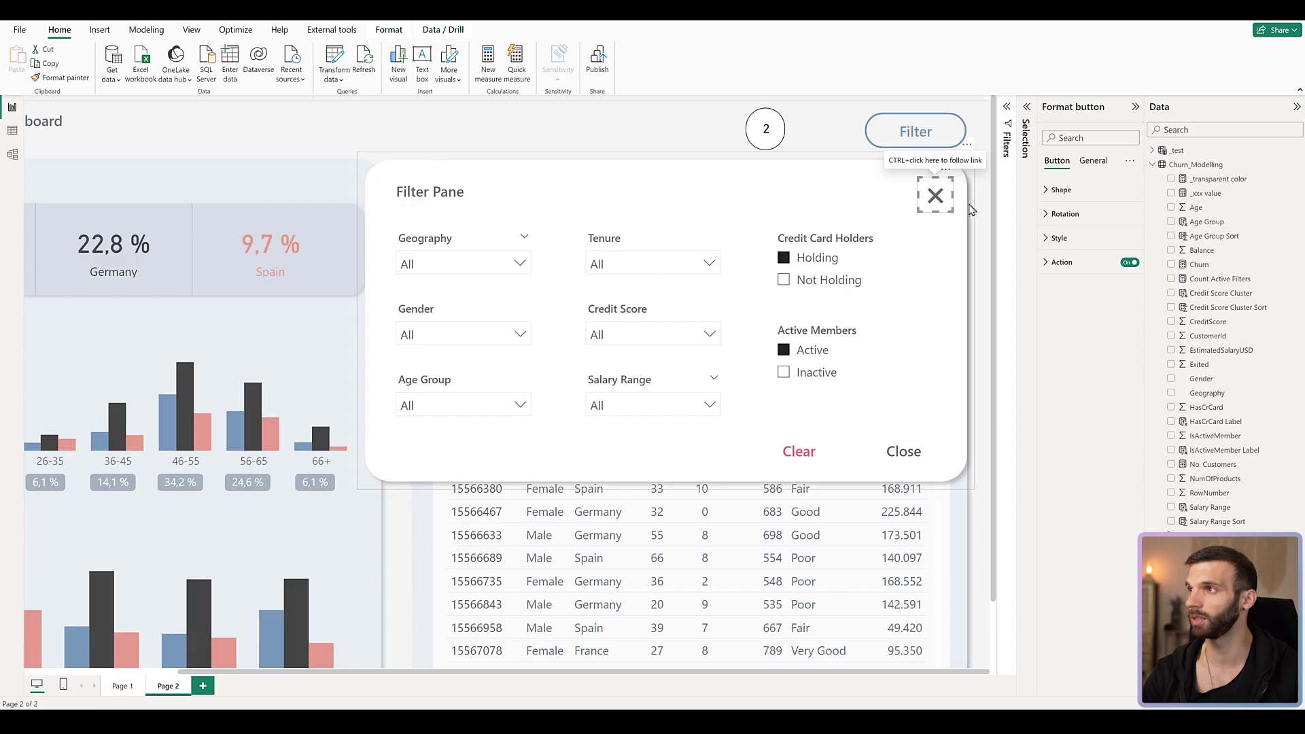
{"action": "left_click_drag", "start_coordinate": [938, 201], "coordinate": [839, 135]}
{"action": "left_click", "coordinate": [1073, 244]}
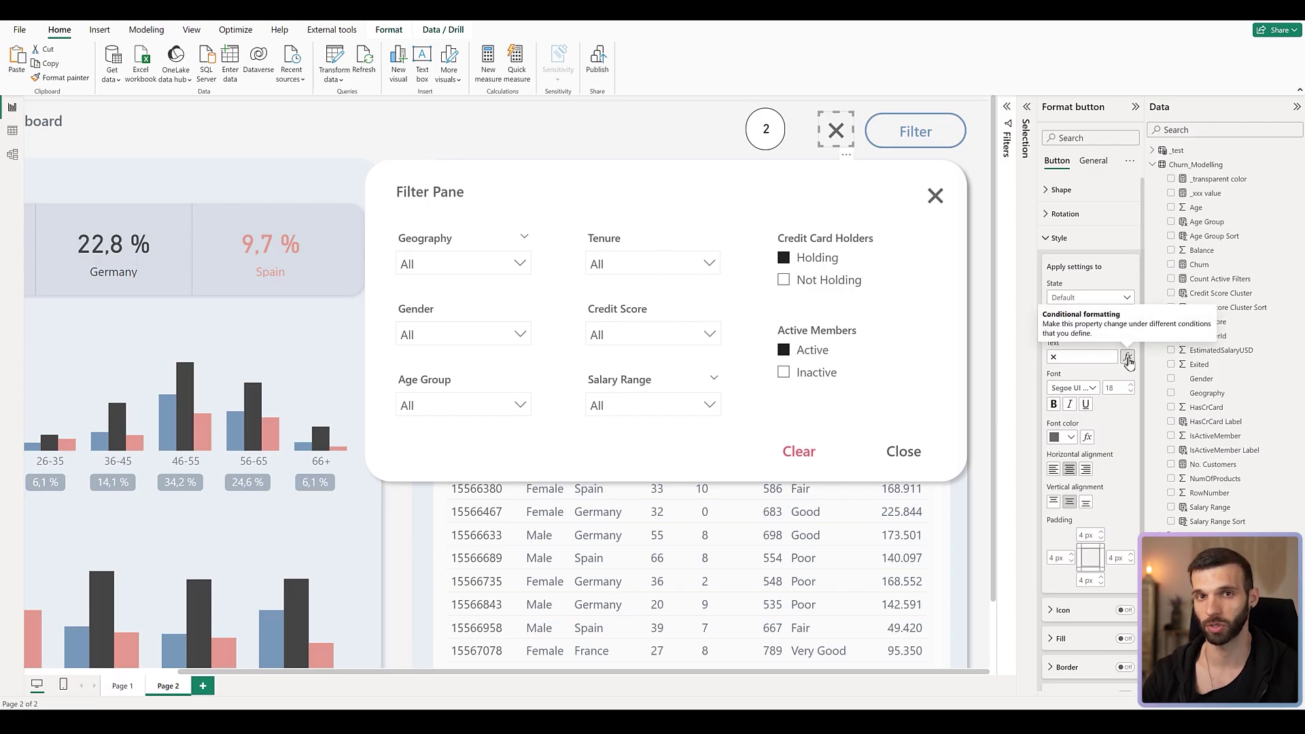
{"action": "left_click", "coordinate": [1128, 357]}
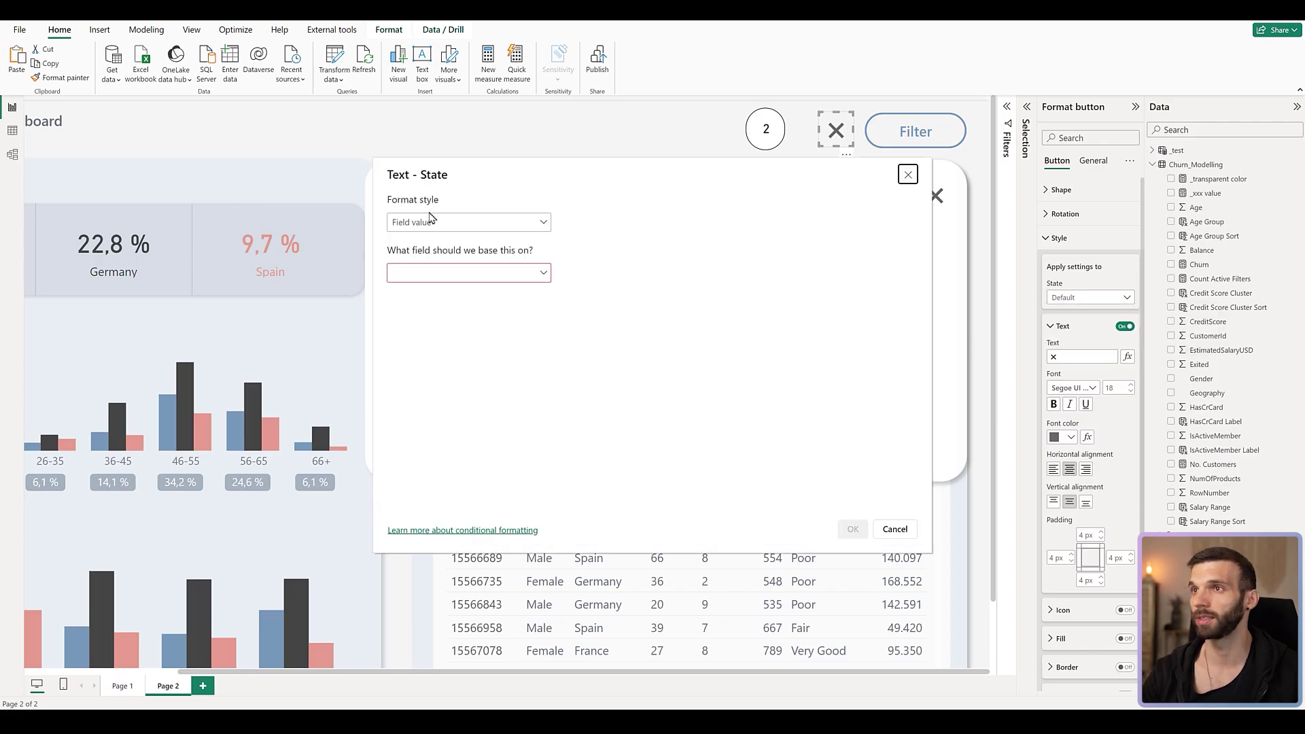
{"action": "left_click", "coordinate": [438, 272]}
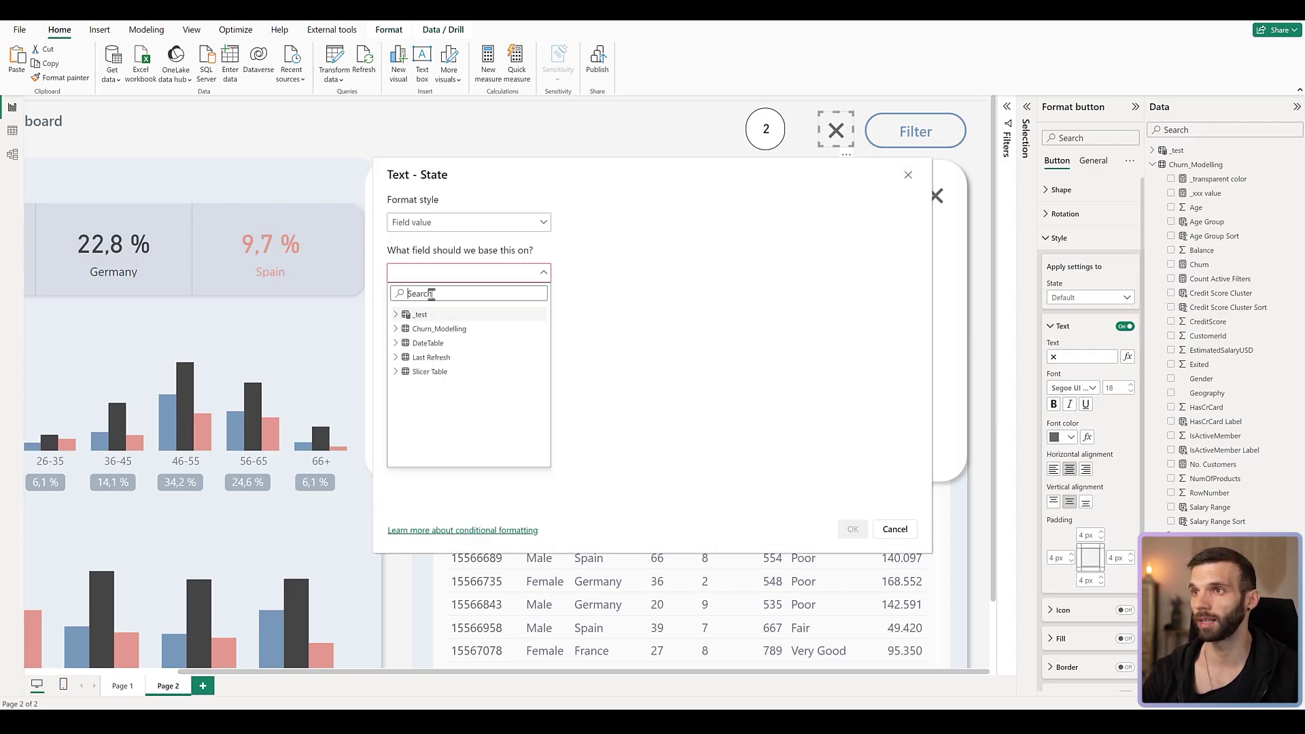
{"action": "left_click", "coordinate": [397, 333]}
{"action": "left_click", "coordinate": [457, 418]}
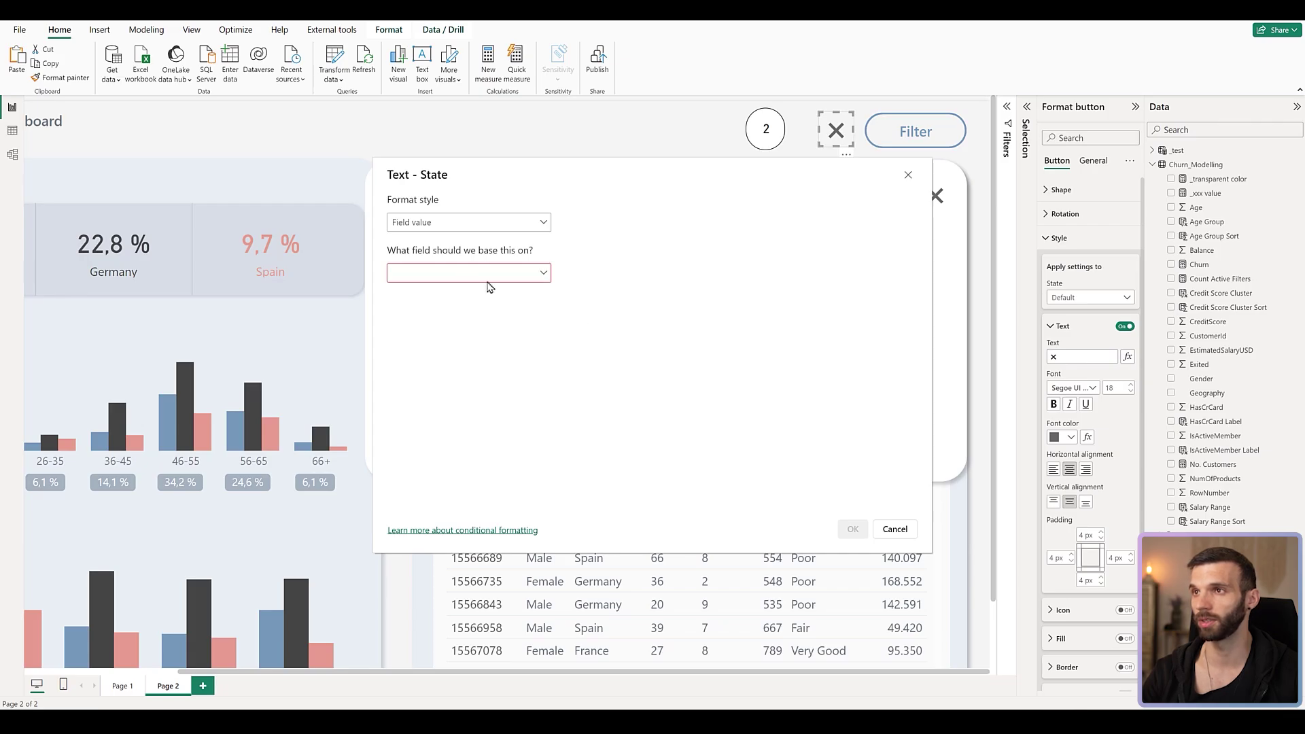
{"action": "left_click", "coordinate": [894, 530]}
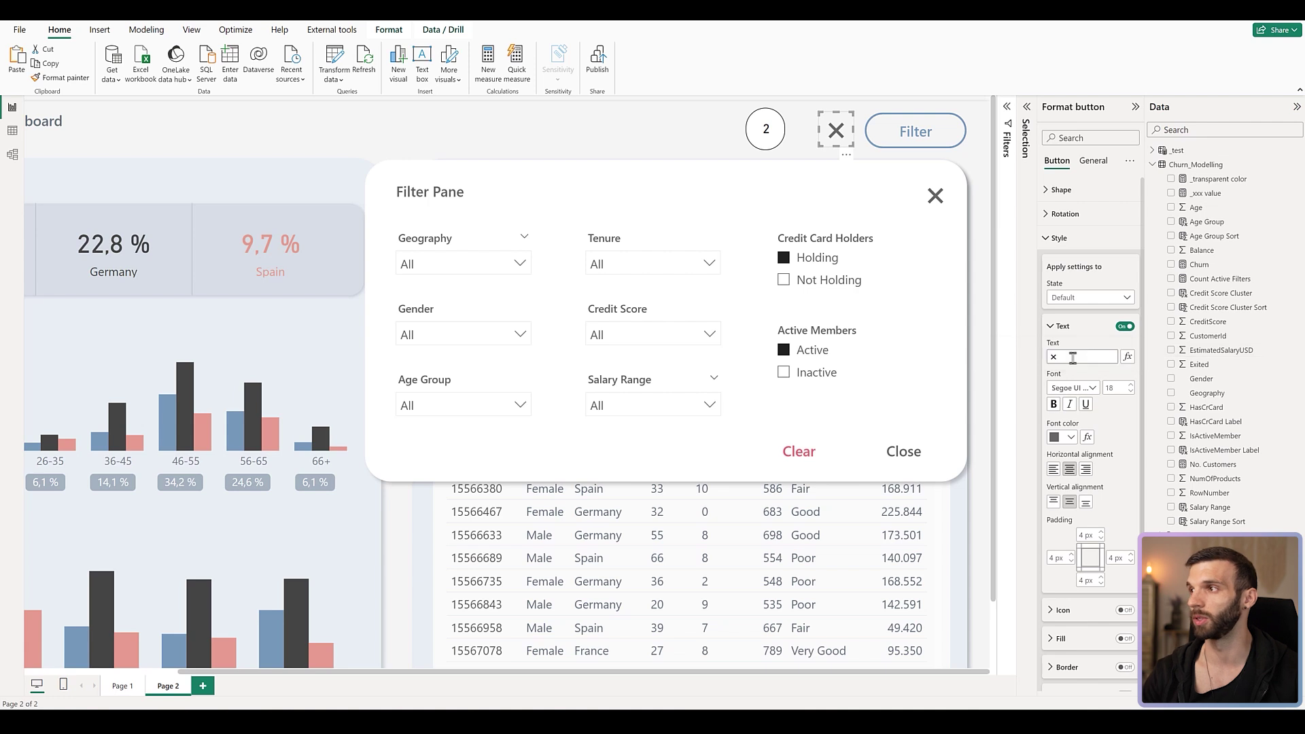
- Make Count Active Filters return text by appending &"" to filter_count in the RETURN expression, and commit the measure
{"action": "left_click", "coordinate": [1217, 279]}
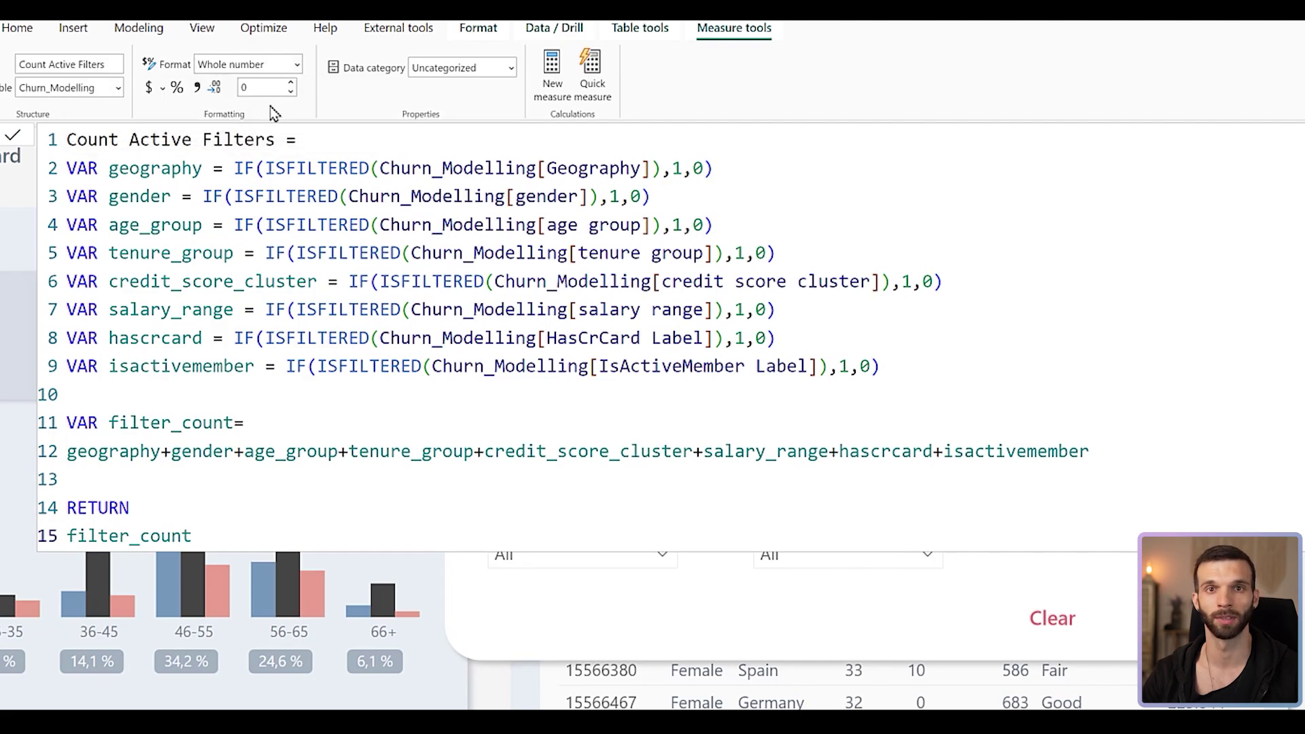
{"action": "left_click", "coordinate": [296, 64]}
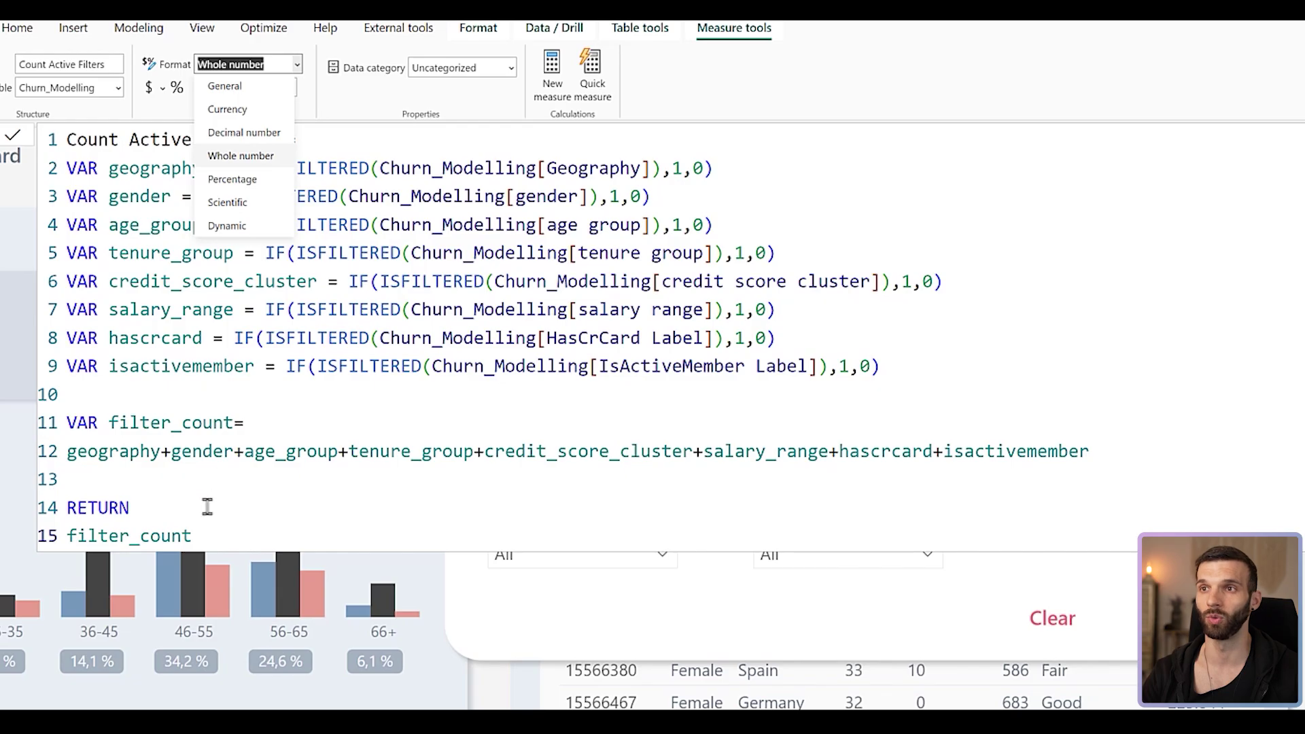
{"action": "left_click", "coordinate": [204, 536]}
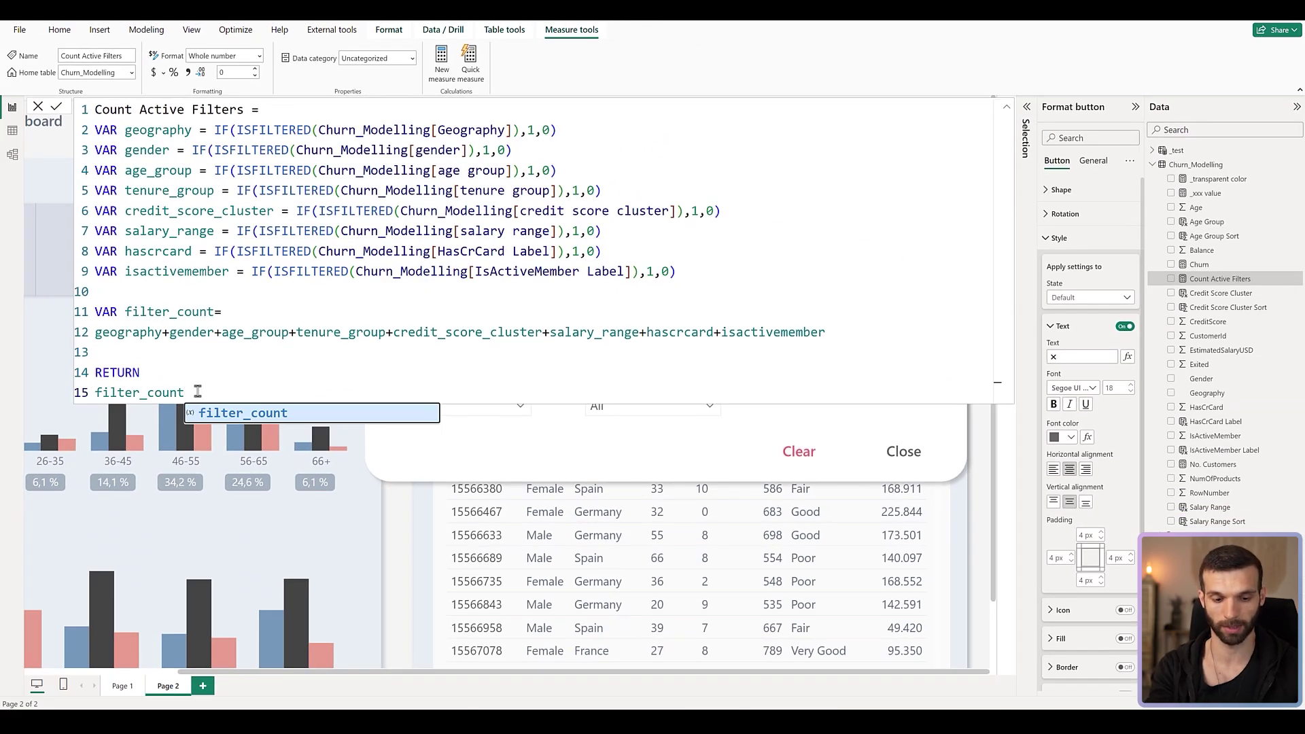
{"action": "type", "text": "&"}
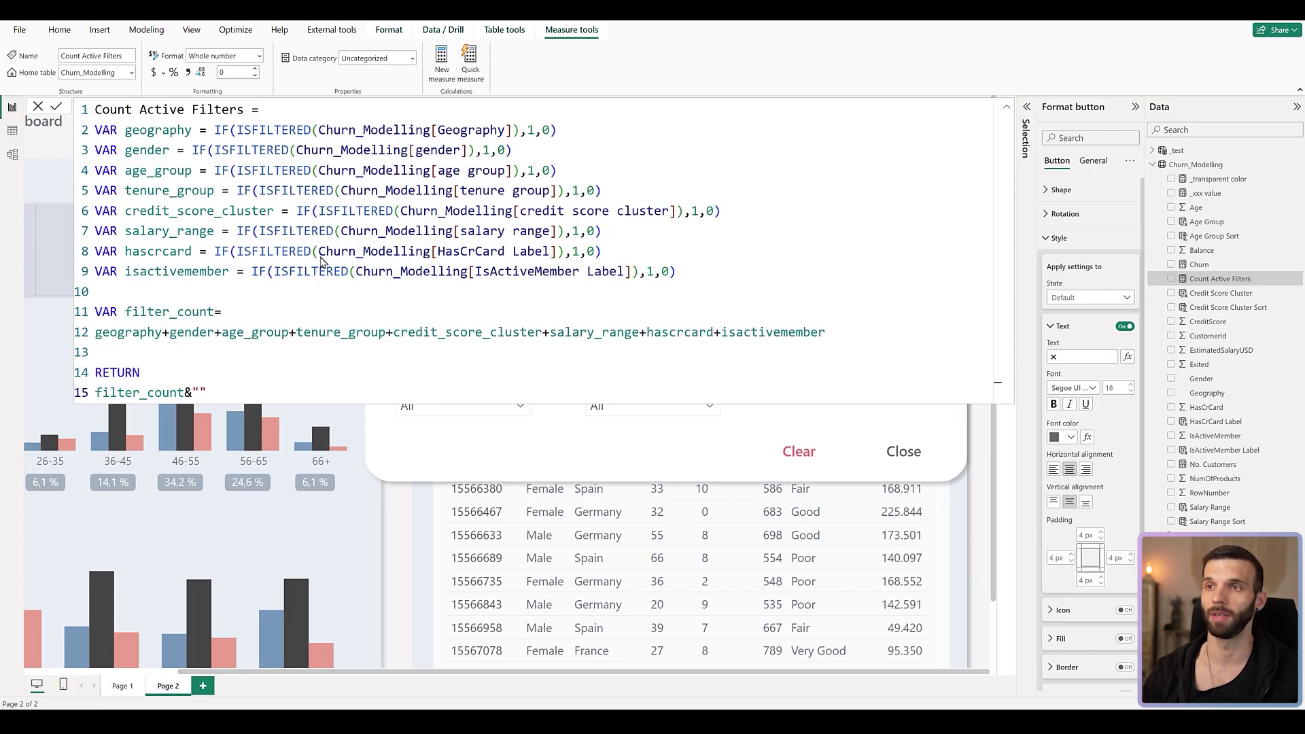
{"action": "key", "text": "Return"}
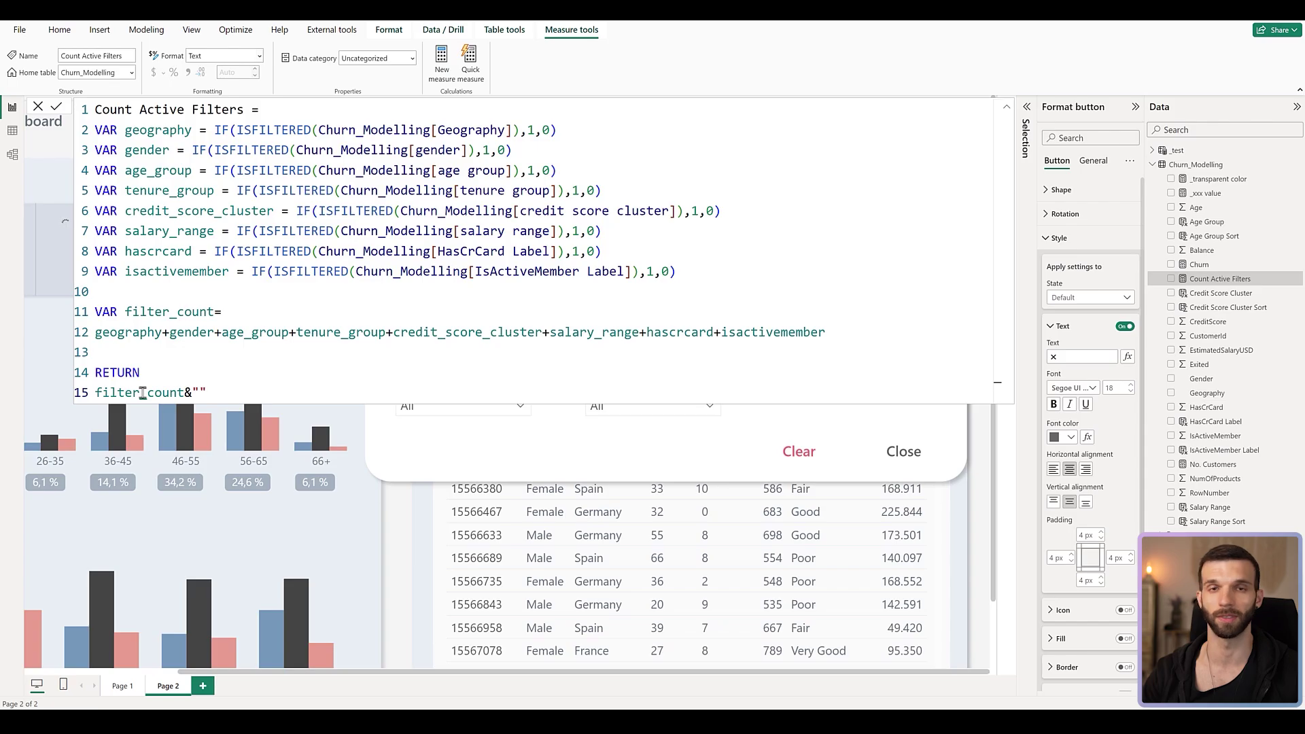
- Base the copied button's text on the field value of the Count Active Filters measure from Churn_Modelling
{"action": "left_click", "coordinate": [1128, 357]}
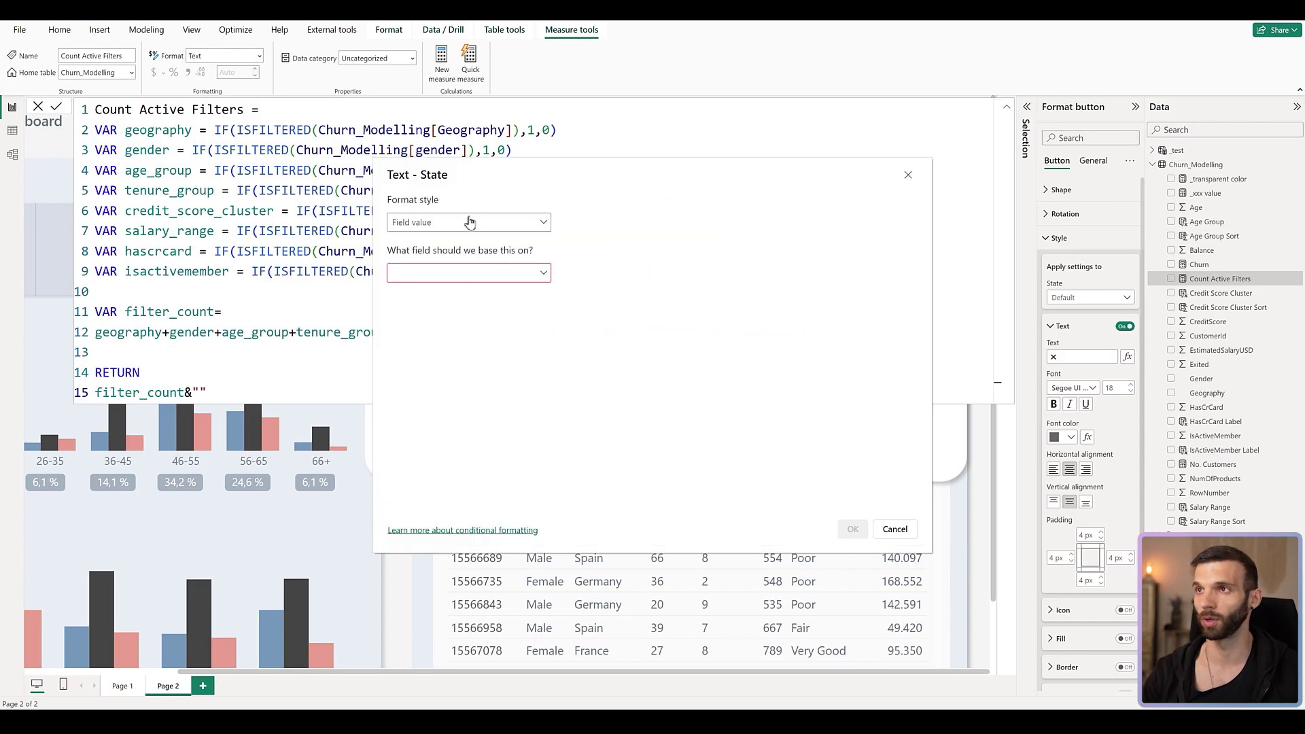
{"action": "left_click", "coordinate": [445, 272]}
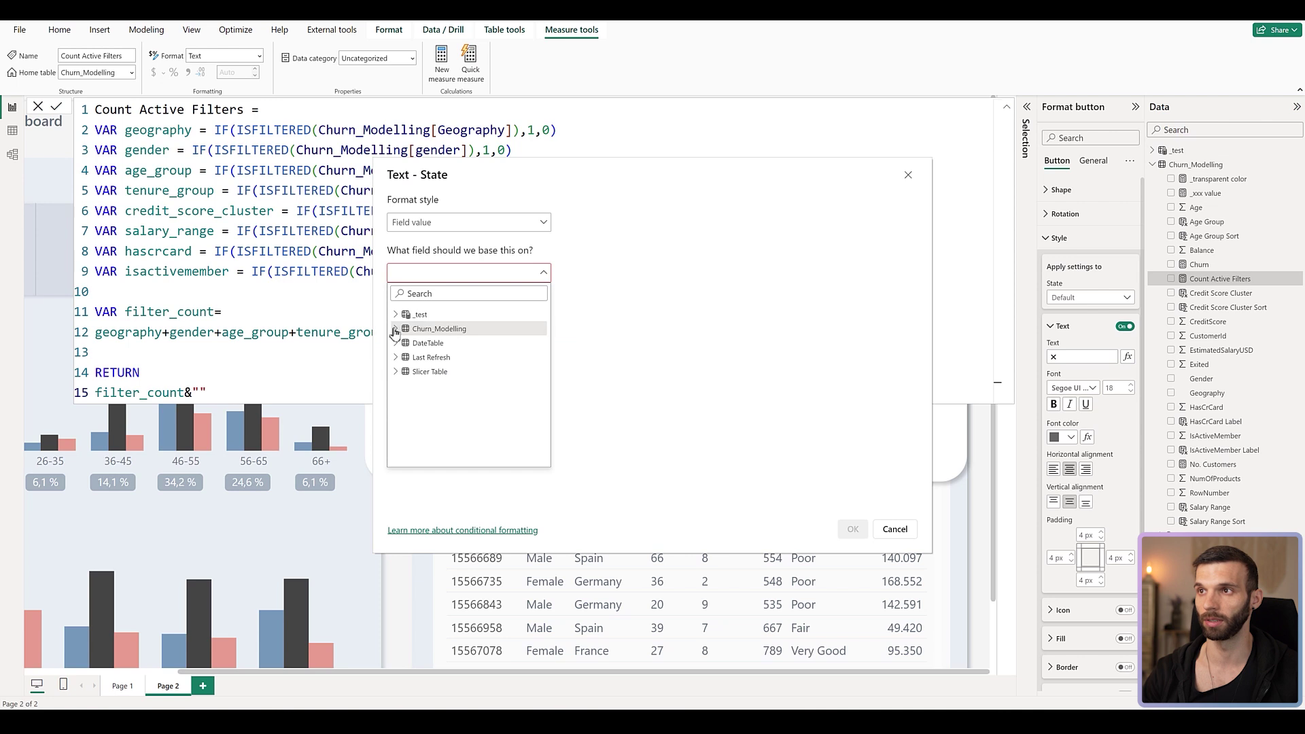
{"action": "left_click", "coordinate": [399, 329]}
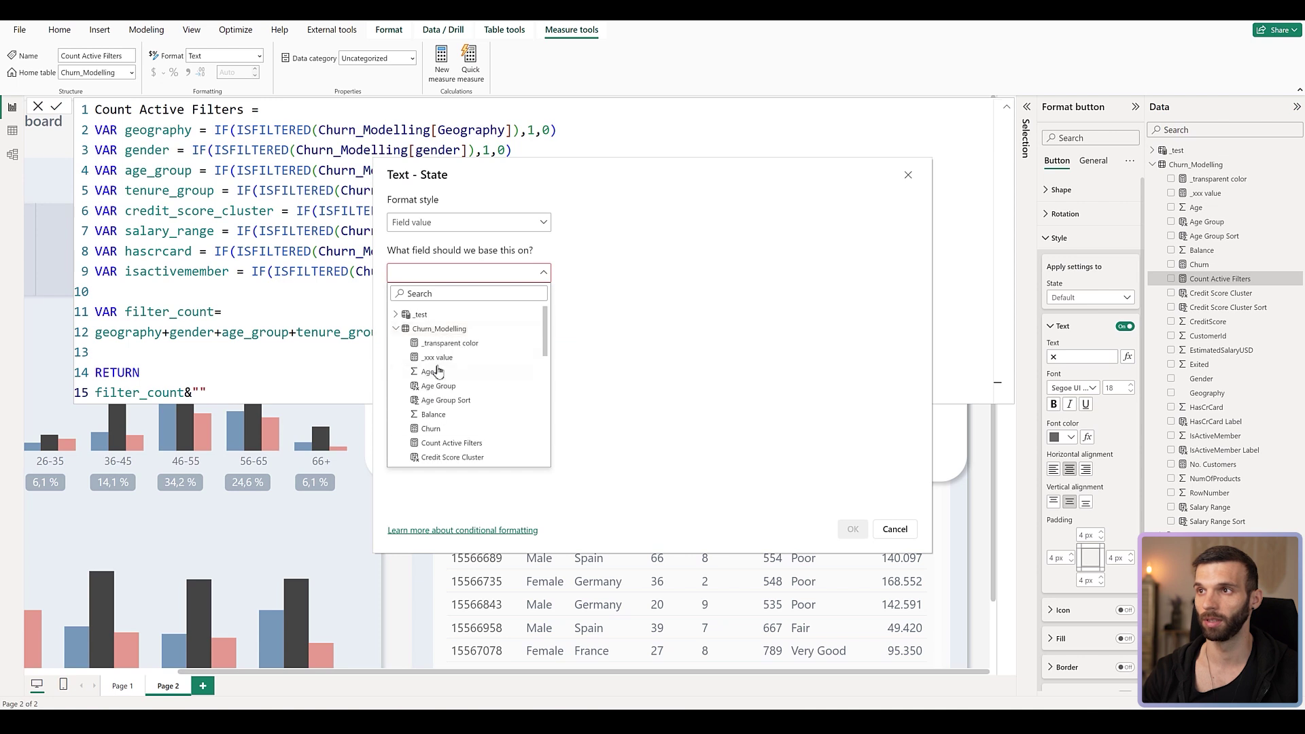
{"action": "left_click", "coordinate": [462, 442]}
{"action": "left_click", "coordinate": [853, 530]}
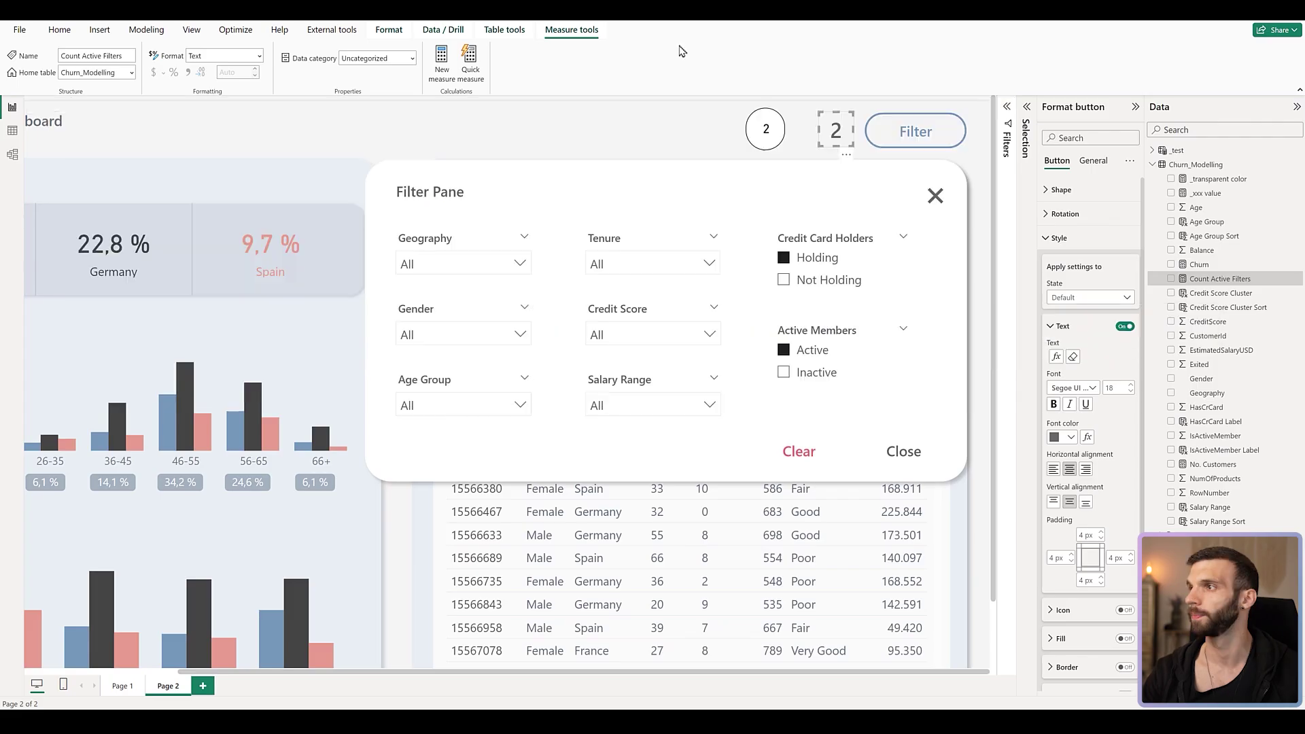
- Set the copied counter button's text to the DIN font at size 12 and turn on the button's fill
{"action": "left_click", "coordinate": [1087, 388]}
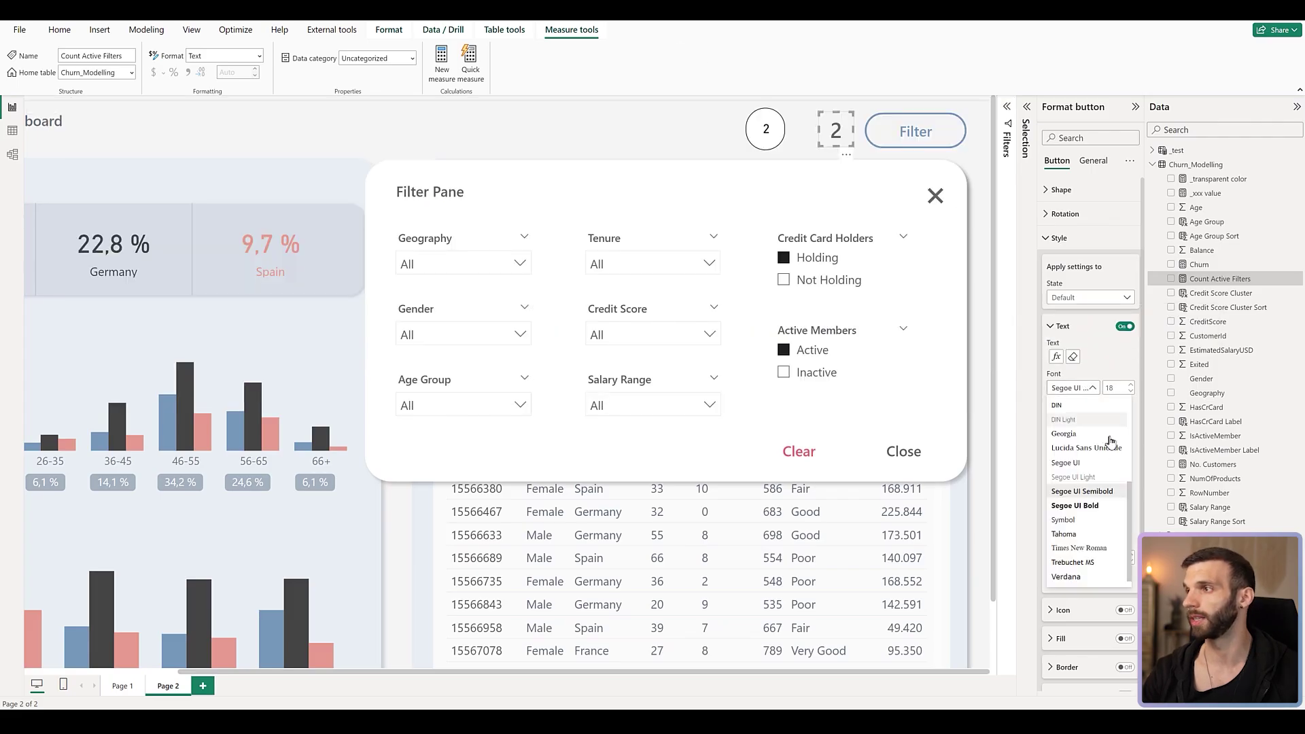
{"action": "left_click", "coordinate": [1067, 407]}
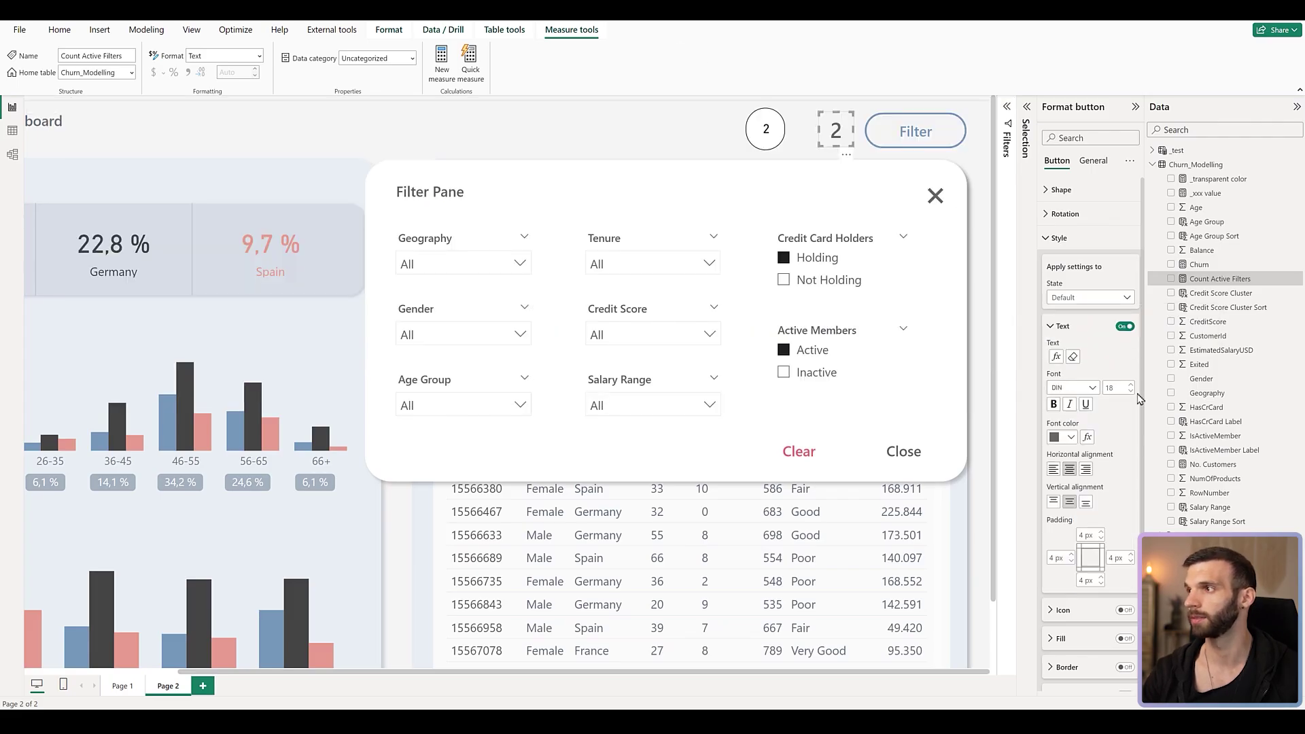
{"action": "double_click", "coordinate": [1114, 387]}
{"action": "type", "text": "12"}
{"action": "scroll", "coordinate": [1114, 387], "scroll_direction": "down", "scroll_amount": 2}
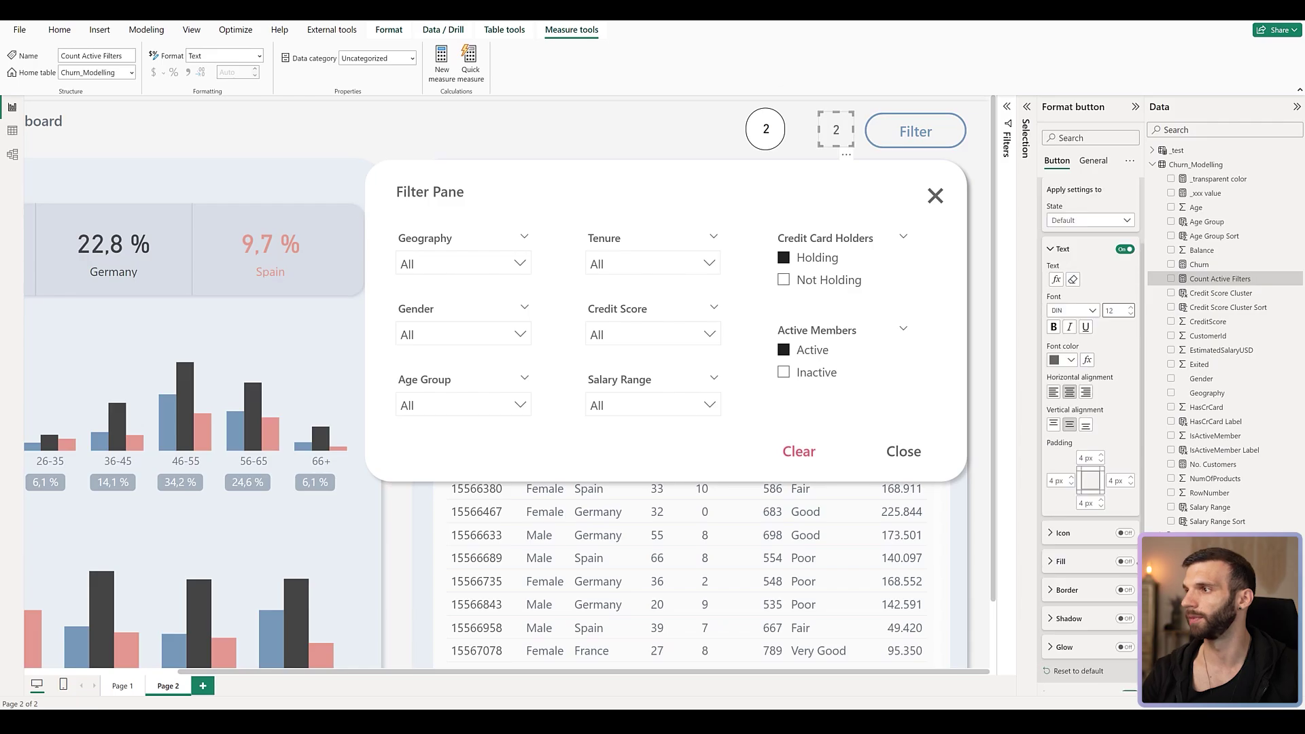
{"action": "left_click", "coordinate": [1126, 562]}
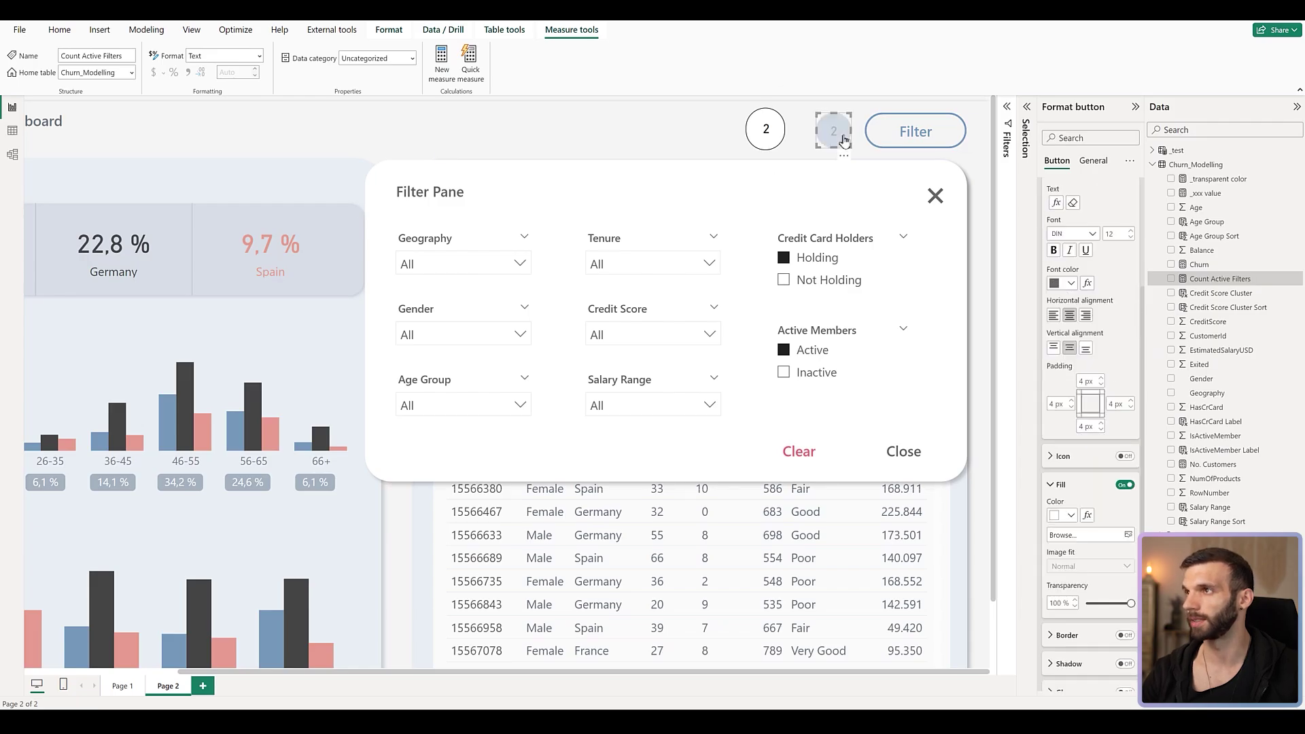
- Move the counter button onto the right end of the Filter button and set its height and width to 32
{"action": "left_click_drag", "start_coordinate": [845, 135], "coordinate": [960, 138]}
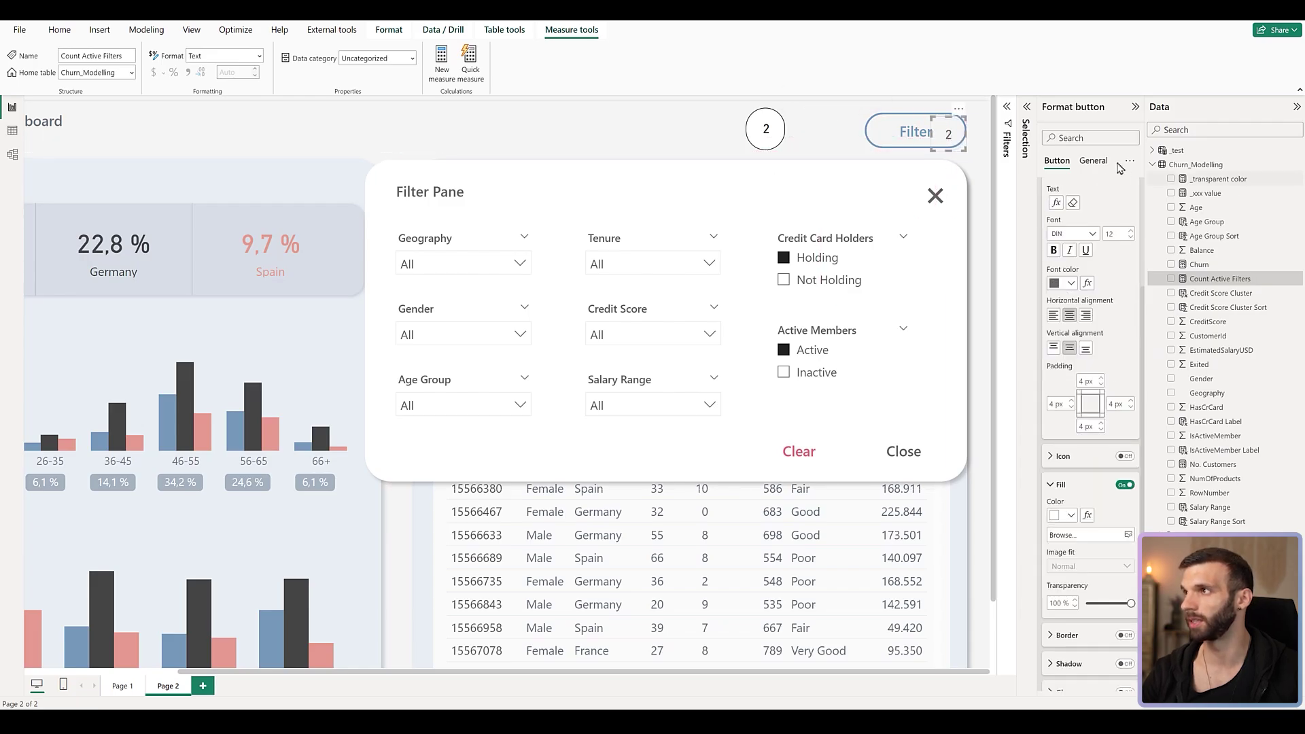
{"action": "left_click", "coordinate": [1093, 160]}
{"action": "left_click", "coordinate": [1068, 190]}
{"action": "double_click", "coordinate": [1081, 250]}
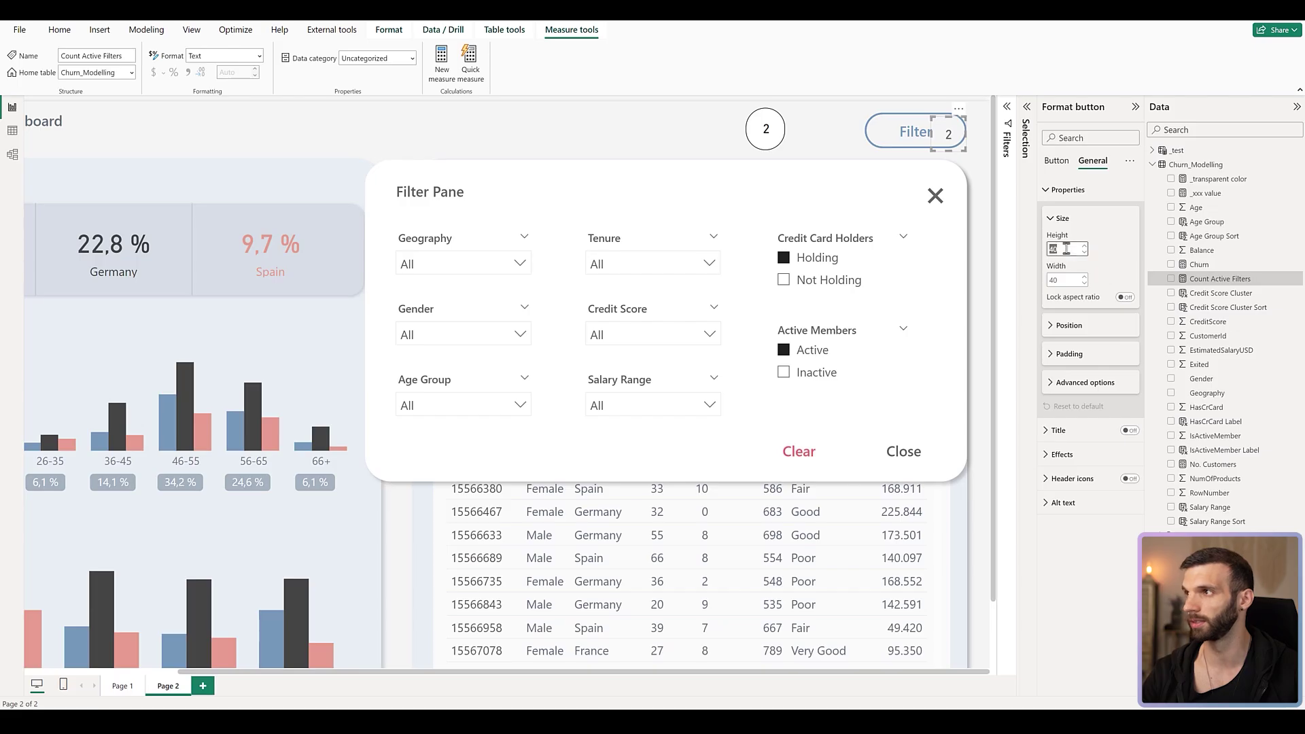
{"action": "type", "text": "32"}
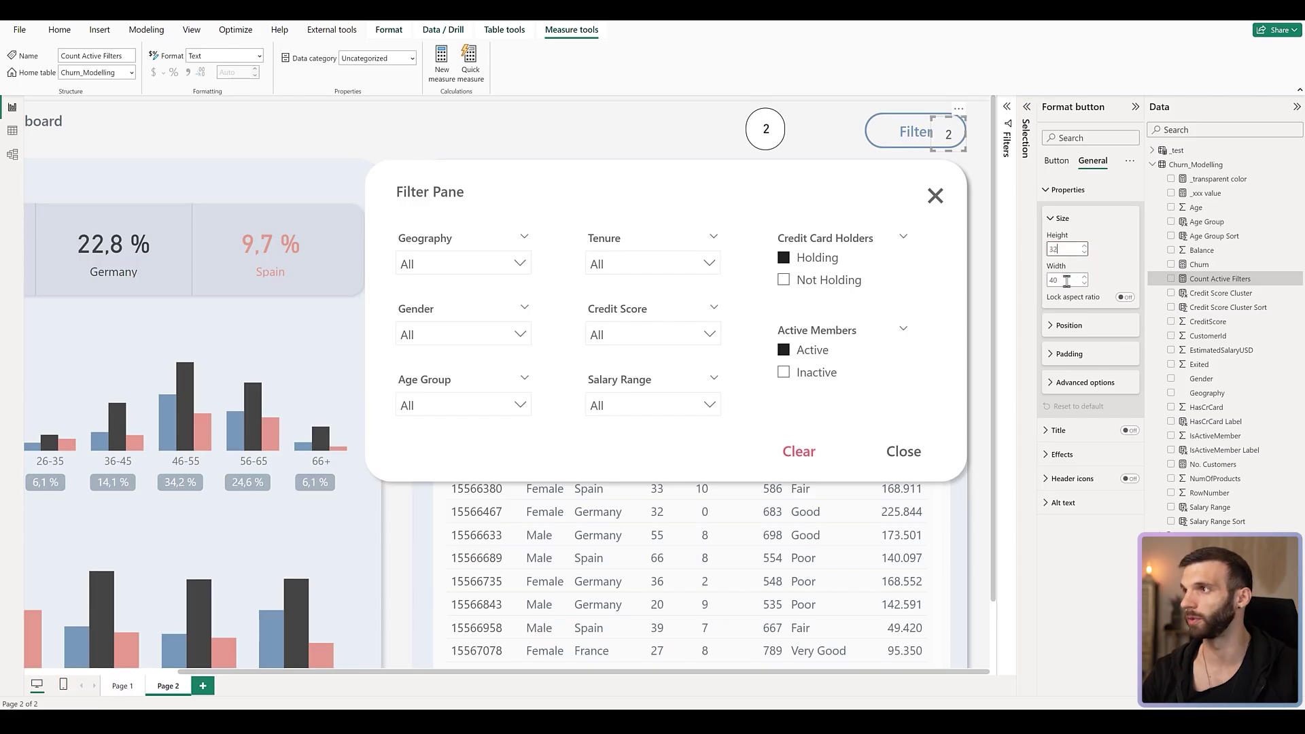
{"action": "key", "text": "Tab"}
{"action": "type", "text": "32"}
{"action": "key", "text": "Return"}
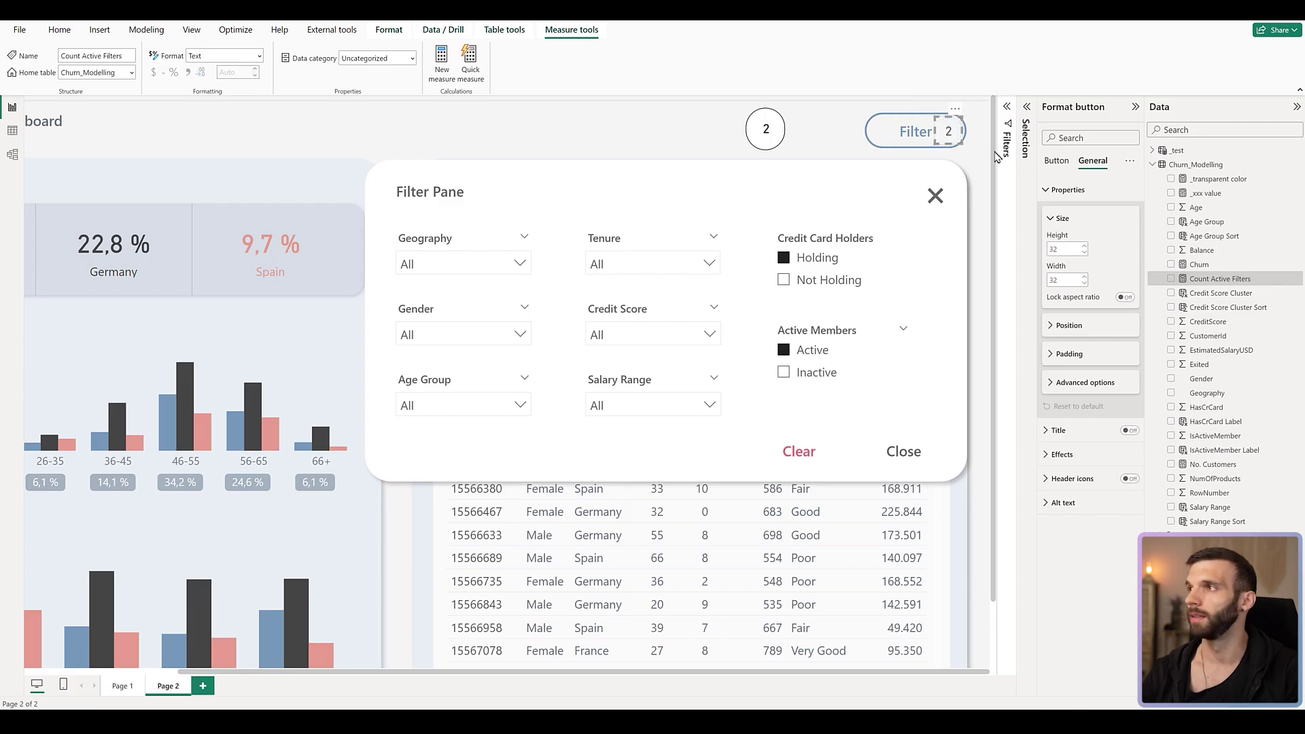
- Fill the counter button with #9C74BB at 0% transparency and make its text white
{"action": "left_click", "coordinate": [1056, 163]}
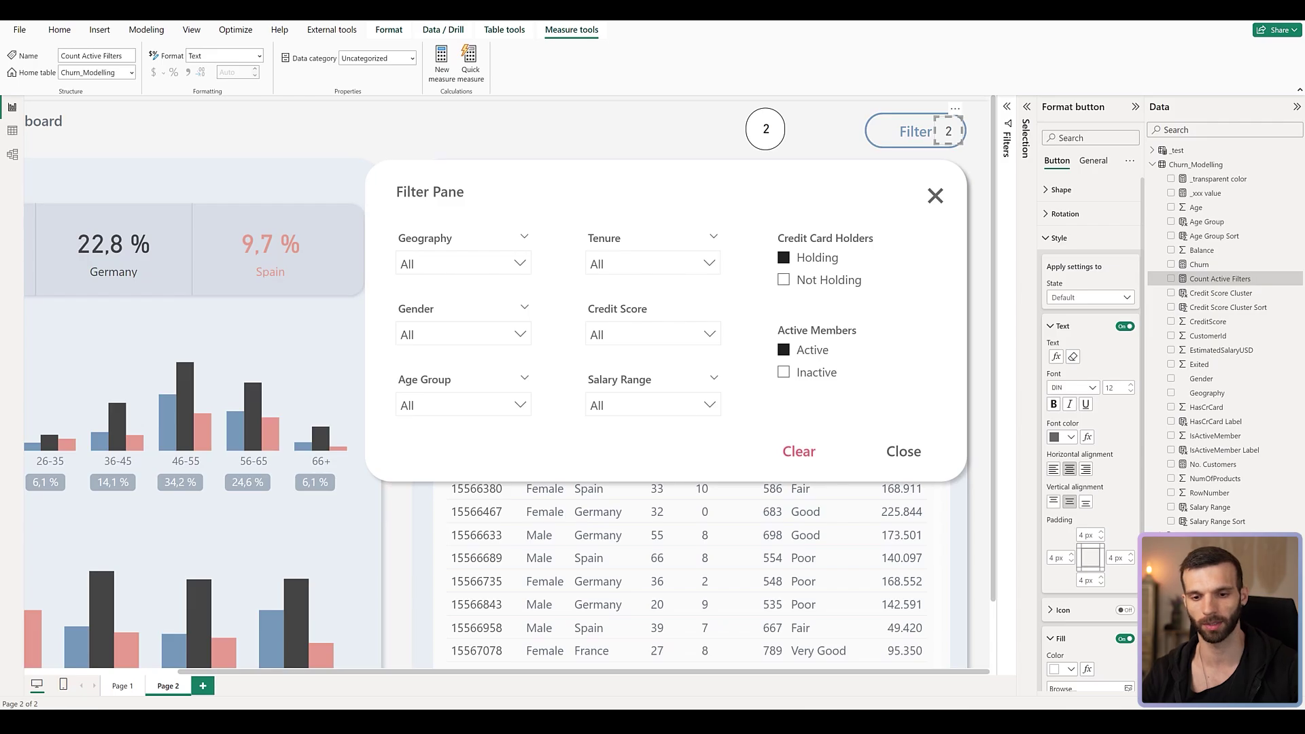
{"action": "scroll", "coordinate": [1069, 583], "scroll_direction": "down", "scroll_amount": 3}
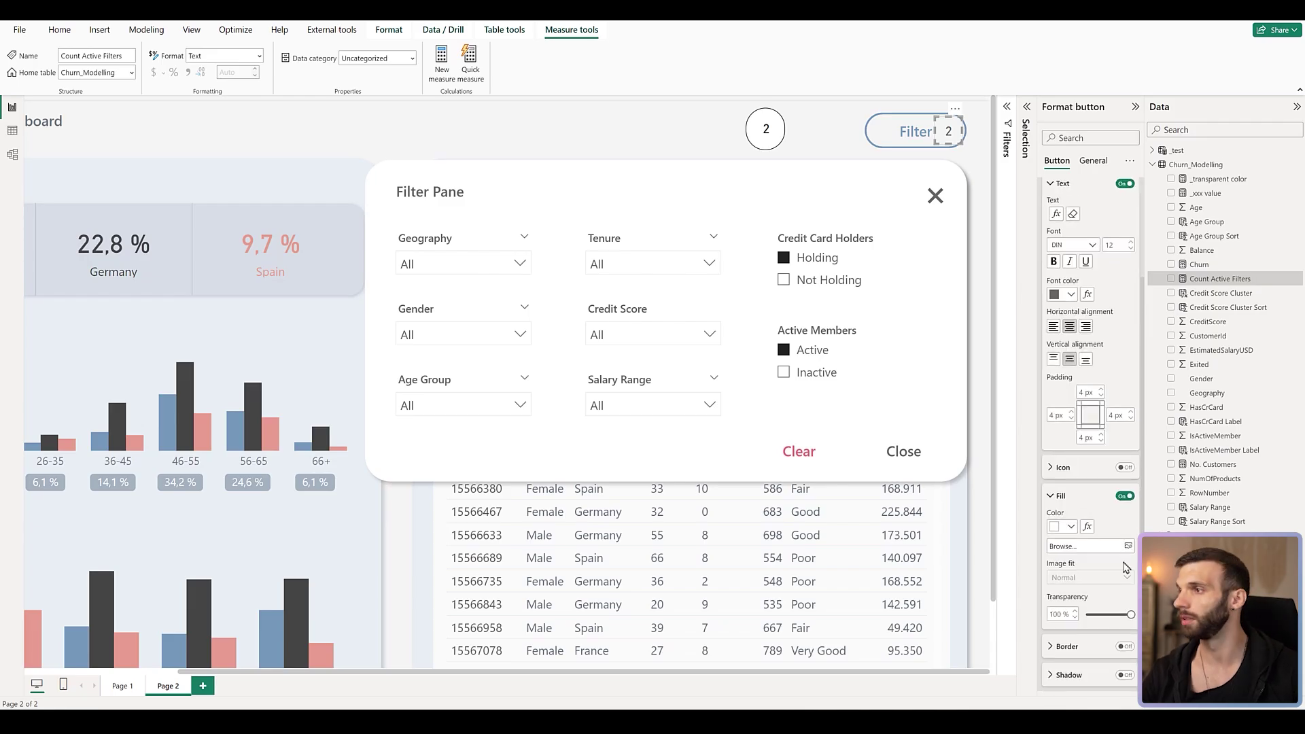
{"action": "left_click", "coordinate": [1071, 516]}
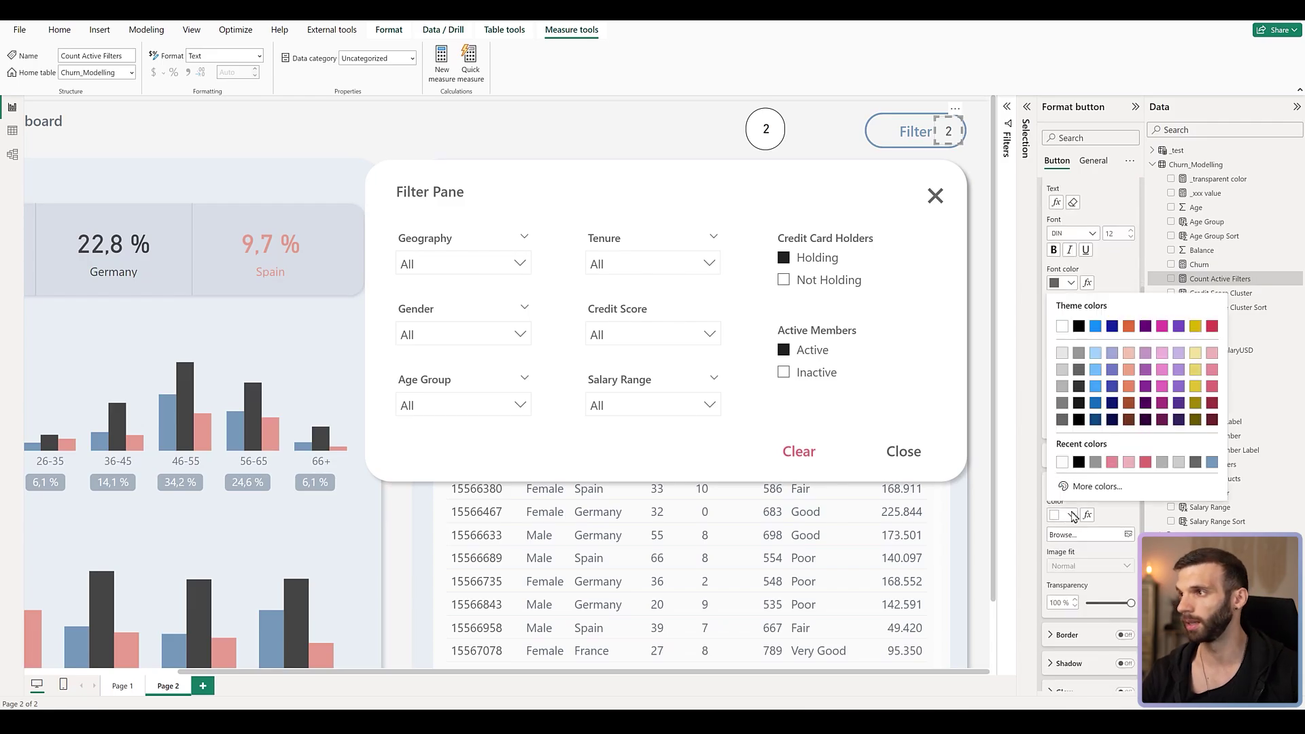
{"action": "left_click", "coordinate": [1097, 501]}
{"action": "type", "text": "#9C74BB"}
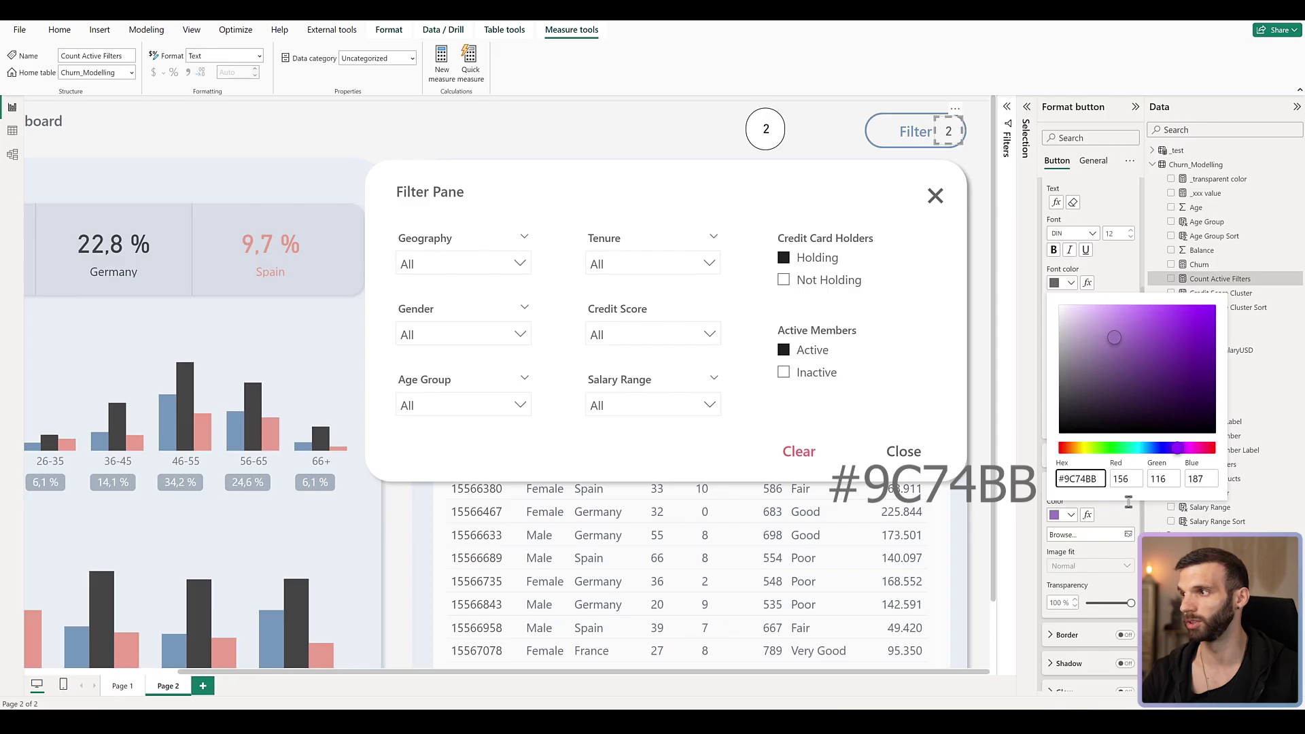
{"action": "left_click_drag", "start_coordinate": [1133, 606], "coordinate": [1086, 603]}
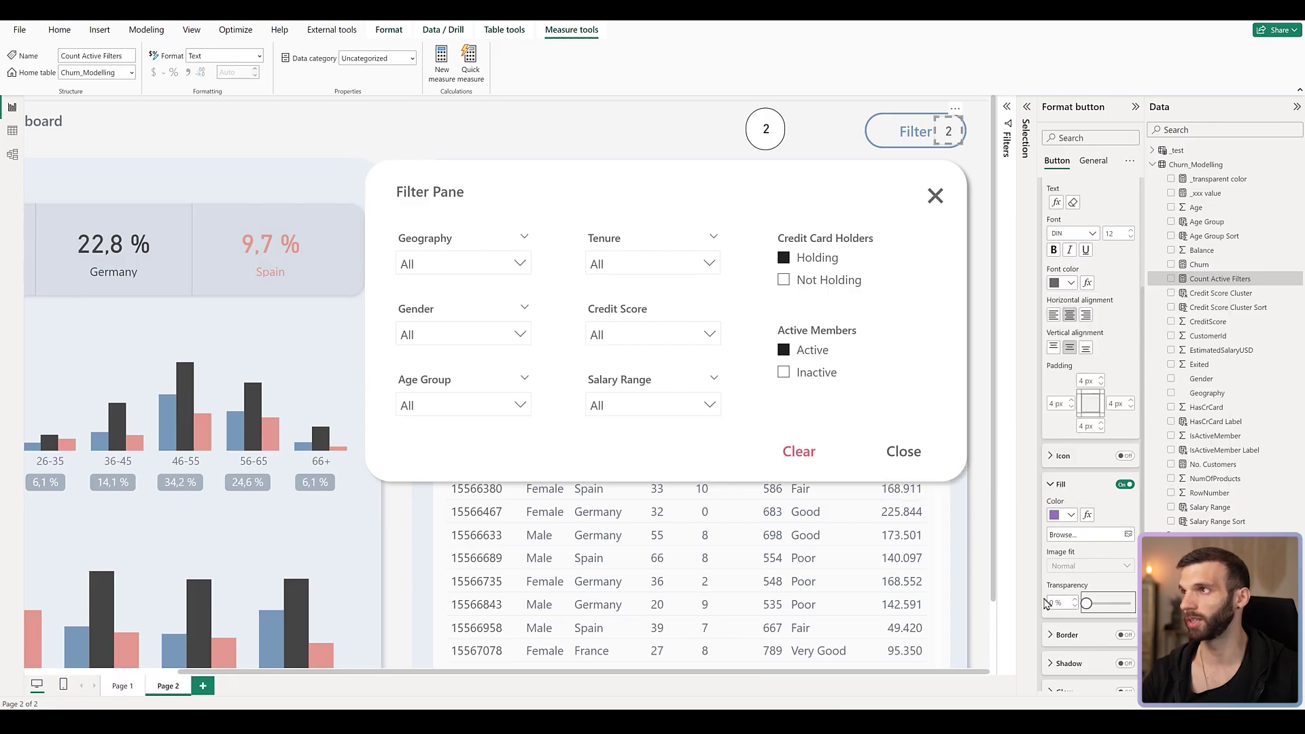
{"action": "left_click", "coordinate": [1072, 283]}
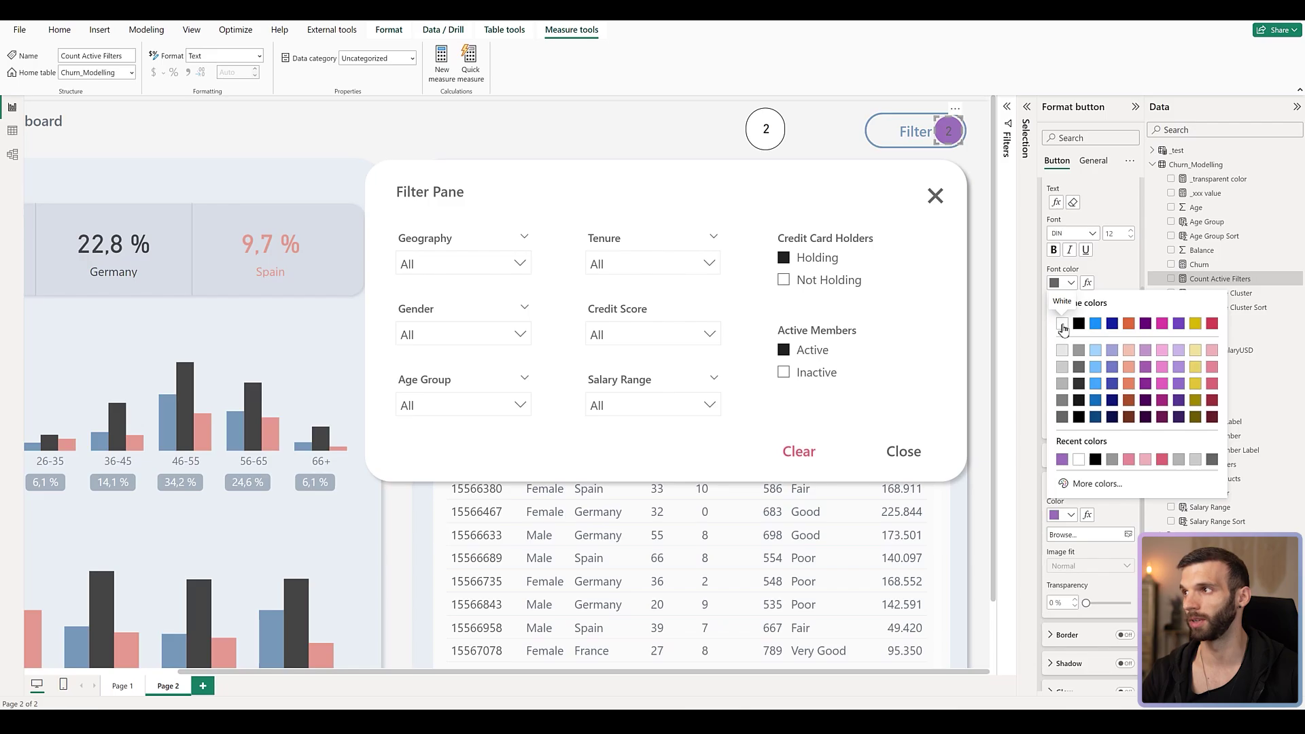
{"action": "left_click", "coordinate": [1062, 327]}
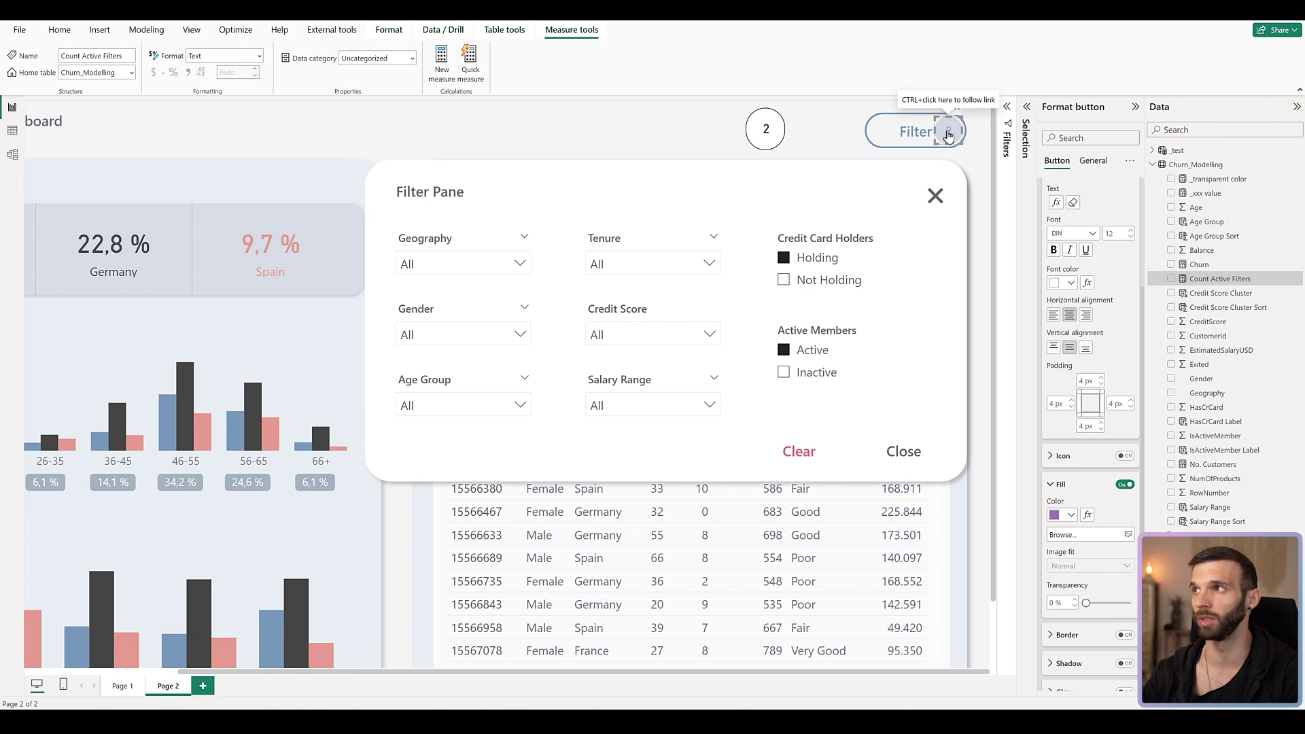
- Place the counter button directly below Filter in the layer order and rename it Filter Counter
{"action": "left_click", "coordinate": [1028, 114]}
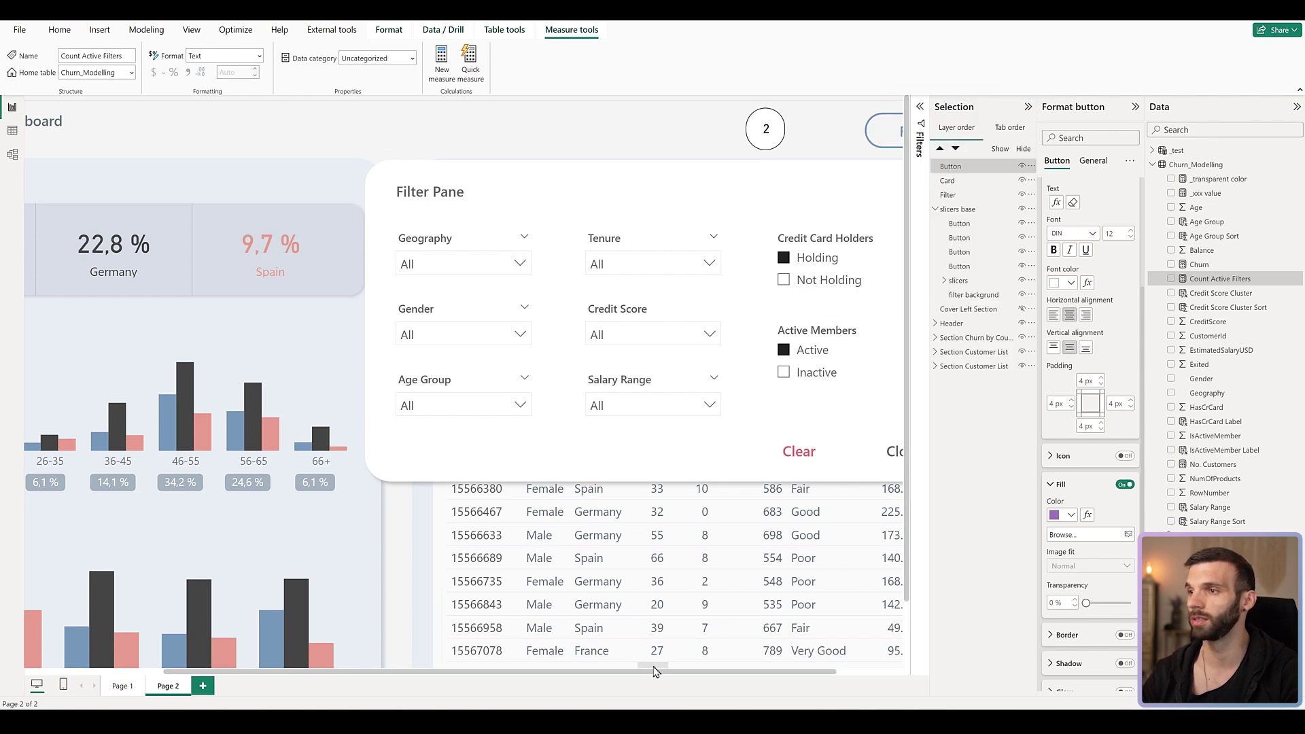
{"action": "left_click_drag", "start_coordinate": [655, 671], "coordinate": [721, 671]}
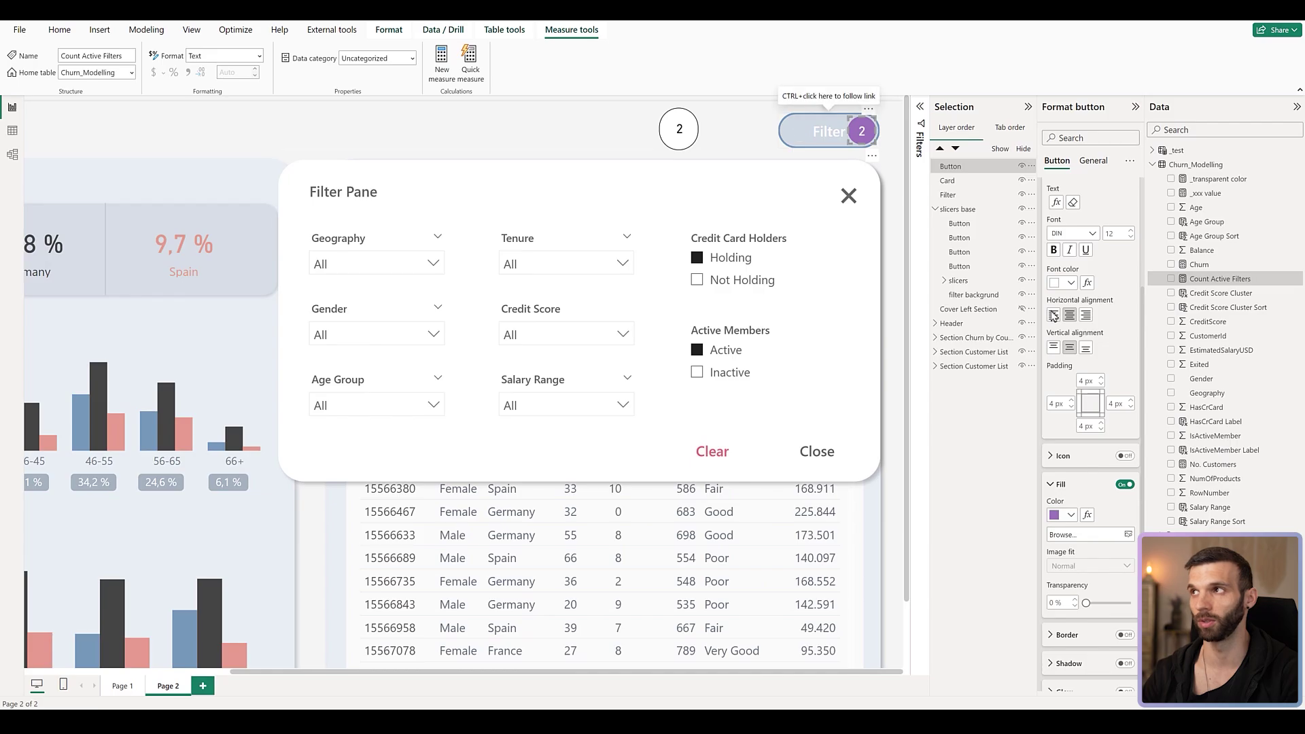
{"action": "left_click", "coordinate": [192, 32]}
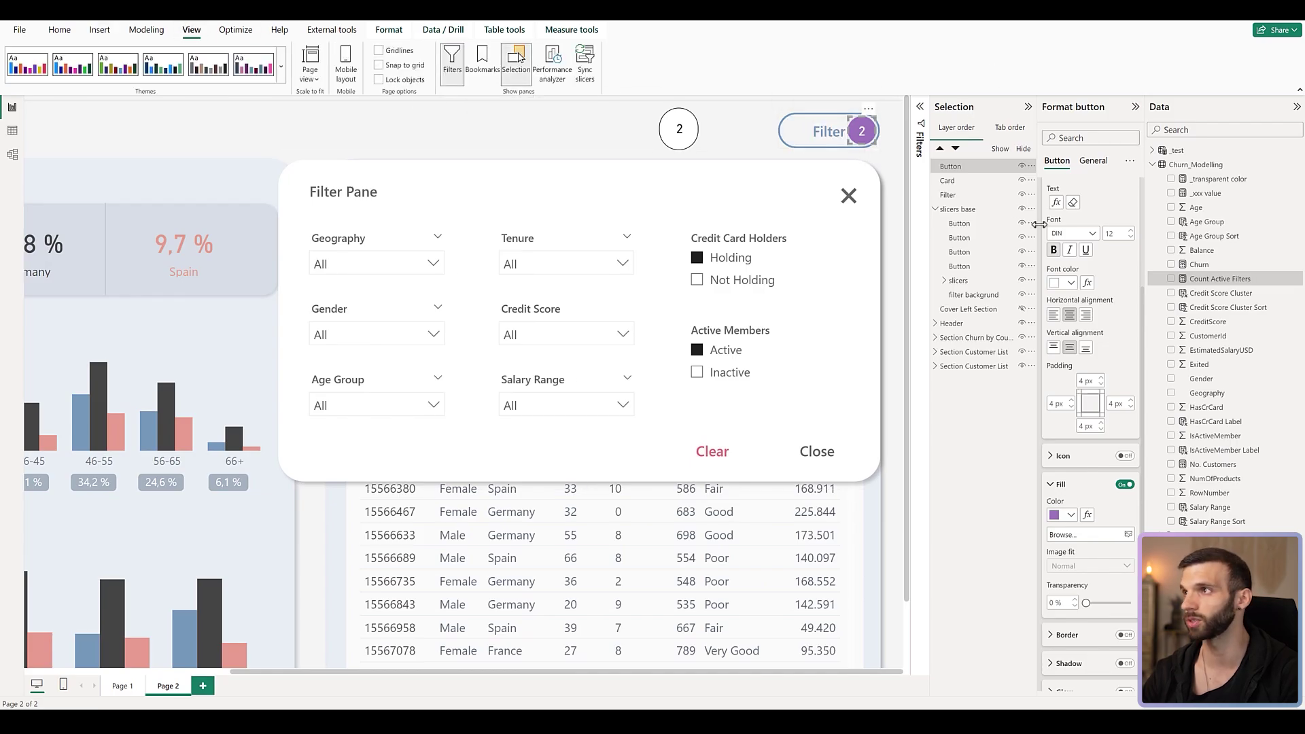
{"action": "left_click_drag", "start_coordinate": [963, 166], "coordinate": [952, 196]}
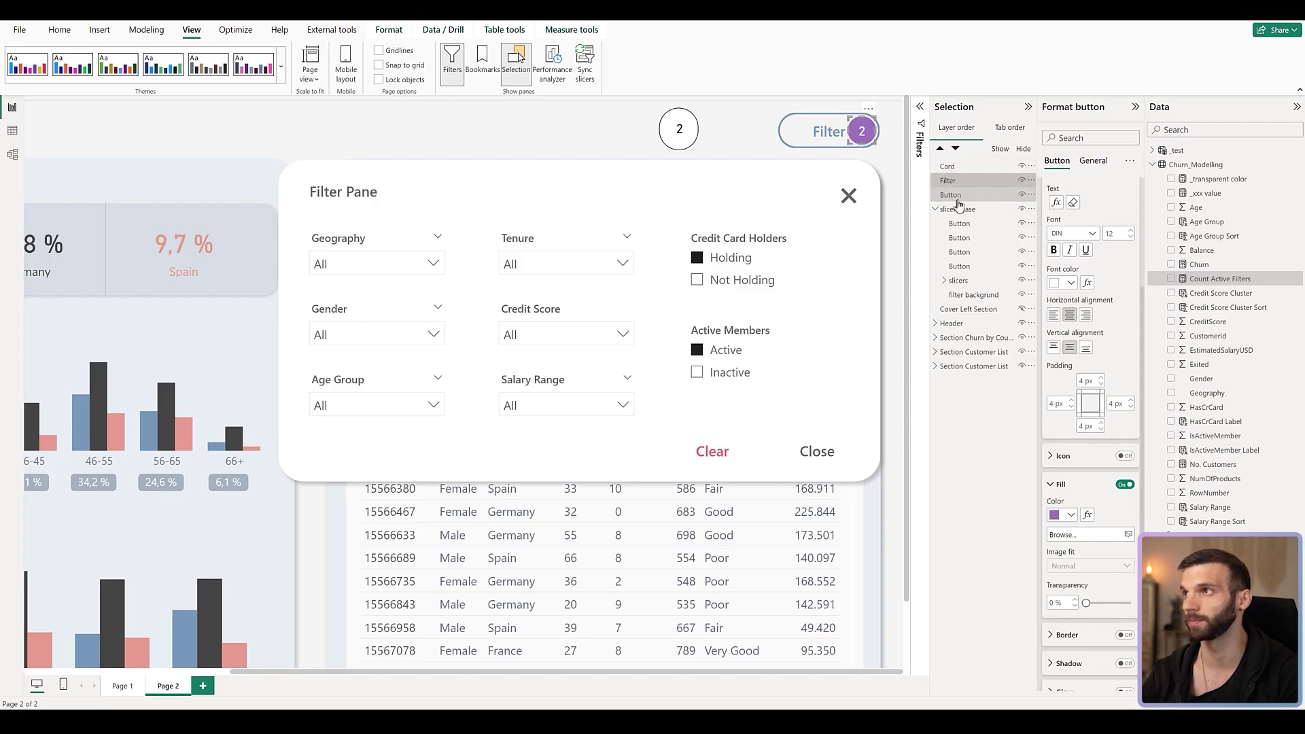
{"action": "double_click", "coordinate": [957, 195]}
{"action": "type", "text": "Filter Counter"}
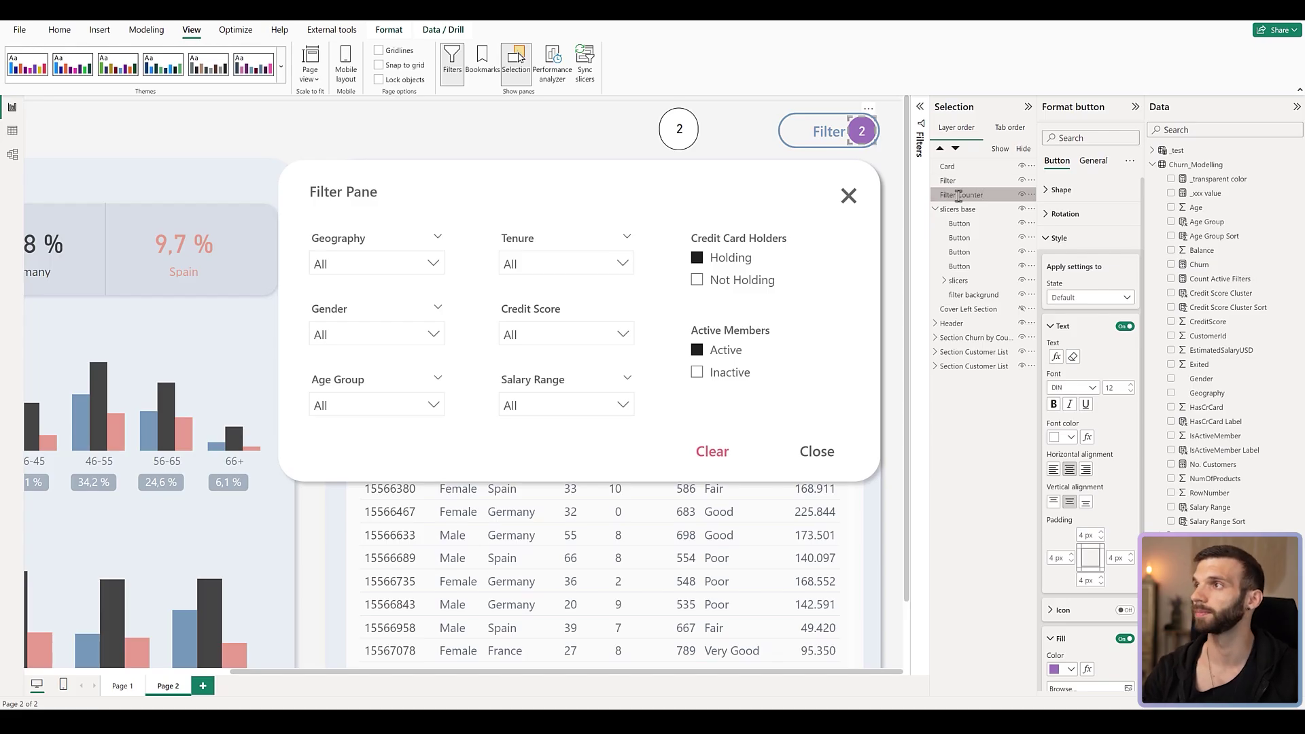
- Left-align the Filter button's text and give it 28 px of left padding
{"action": "left_click", "coordinate": [862, 134]}
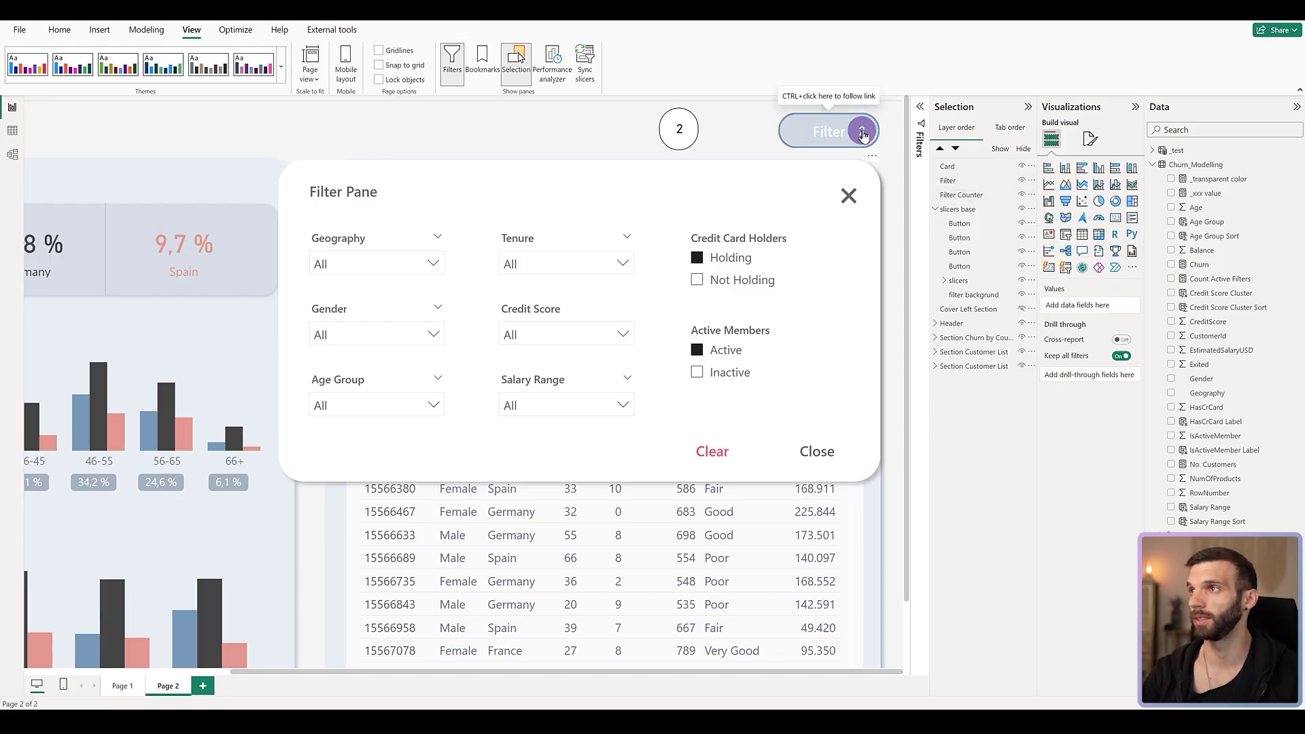
{"action": "left_click", "coordinate": [821, 141]}
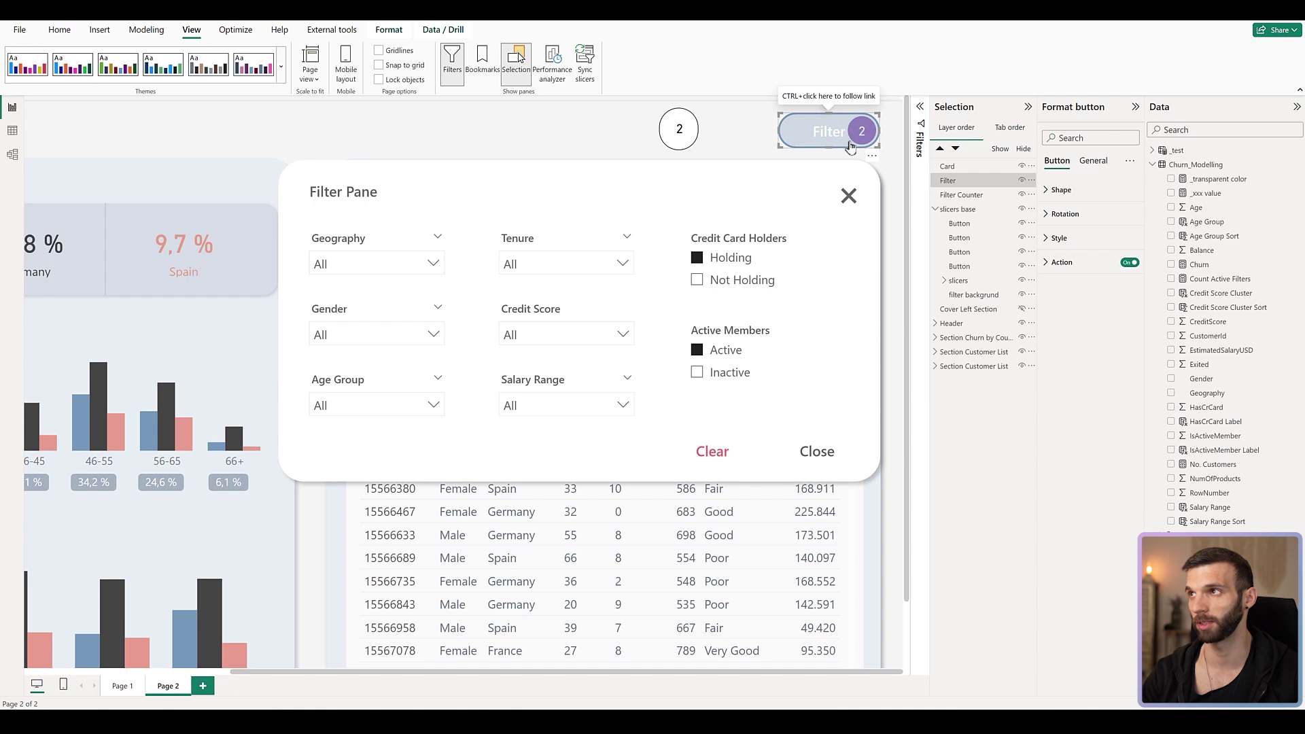
{"action": "left_click", "coordinate": [1064, 239]}
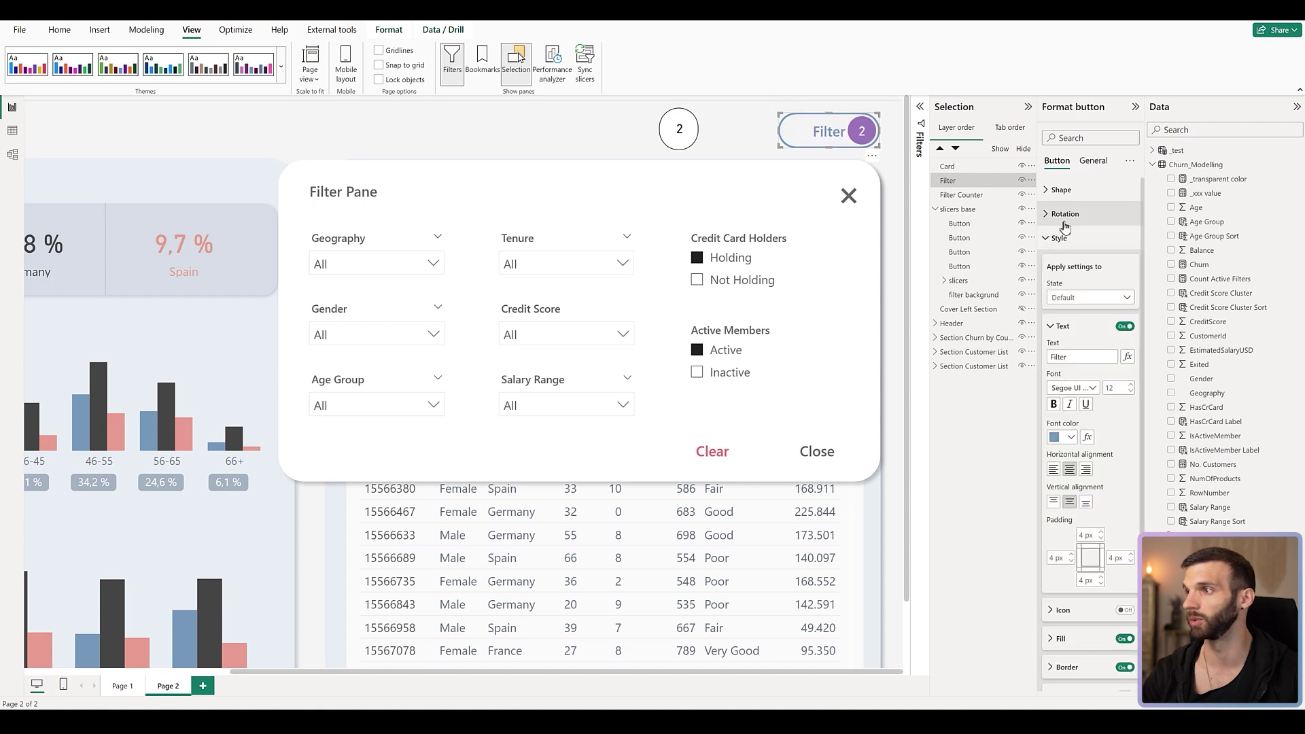
{"action": "left_click", "coordinate": [1053, 469]}
{"action": "left_click", "coordinate": [1058, 557]}
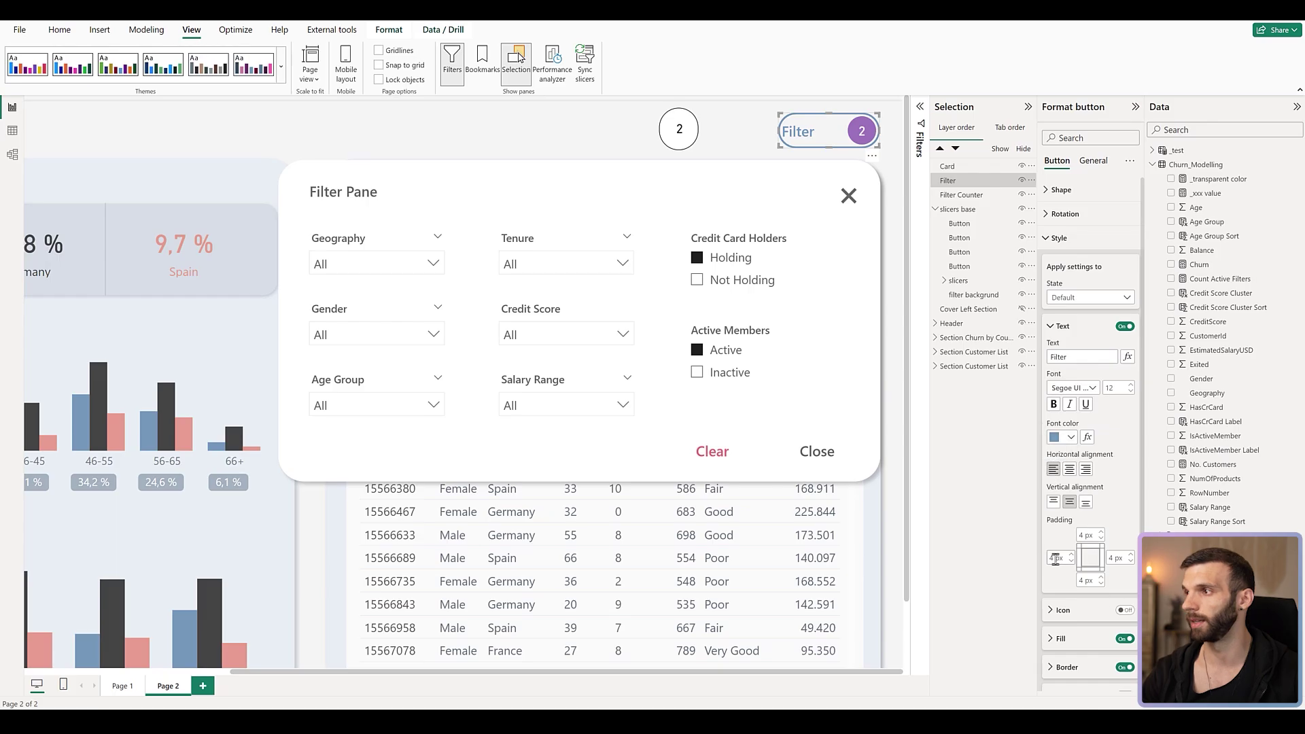
{"action": "type", "text": "28"}
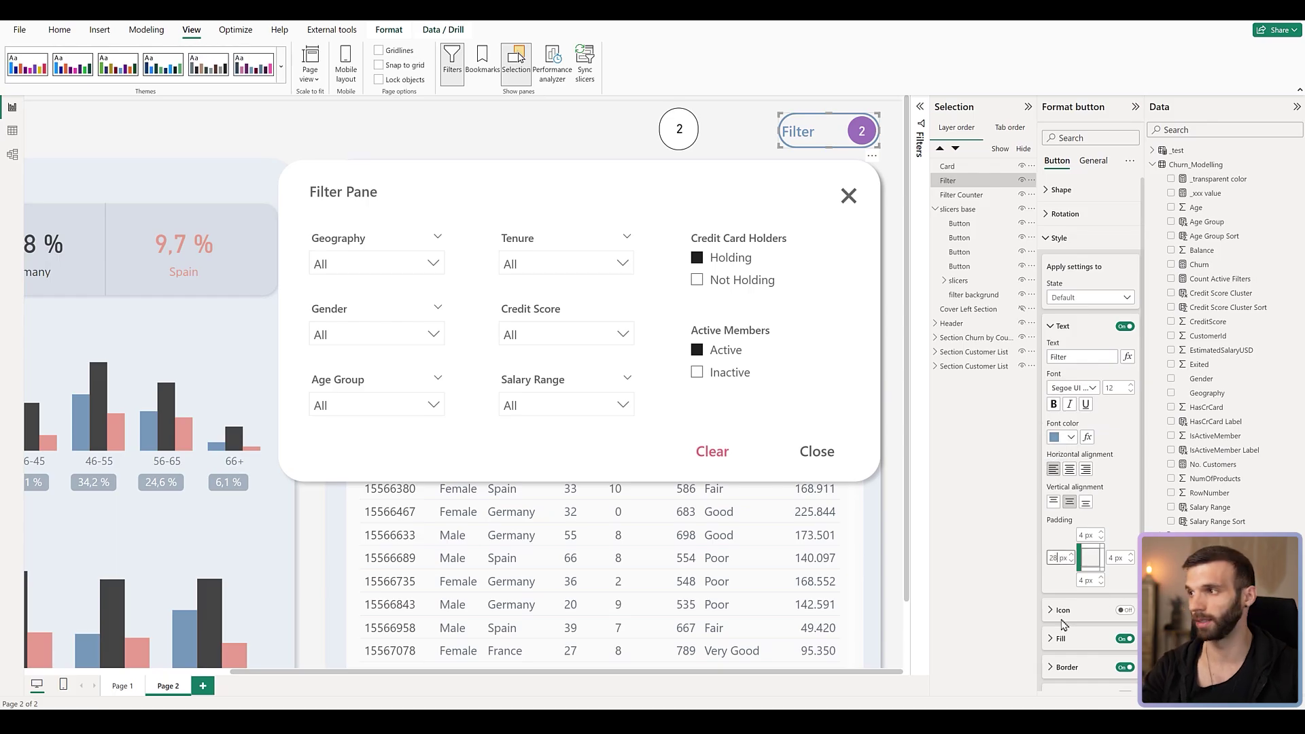
{"action": "left_click", "coordinate": [909, 161]}
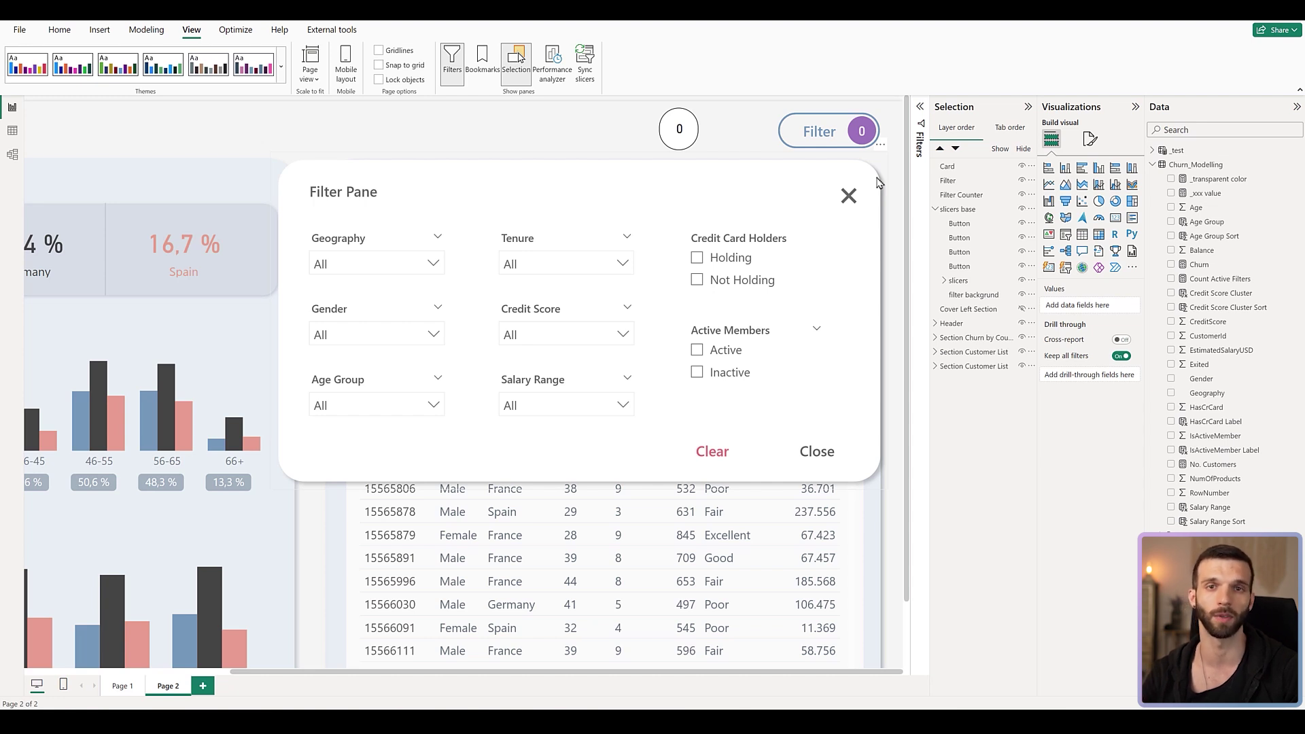
- Create a new measure in Churn_Modelling named Count Active Filters Counter Color, with its expression starting on a second line
{"action": "right_click", "coordinate": [1210, 278]}
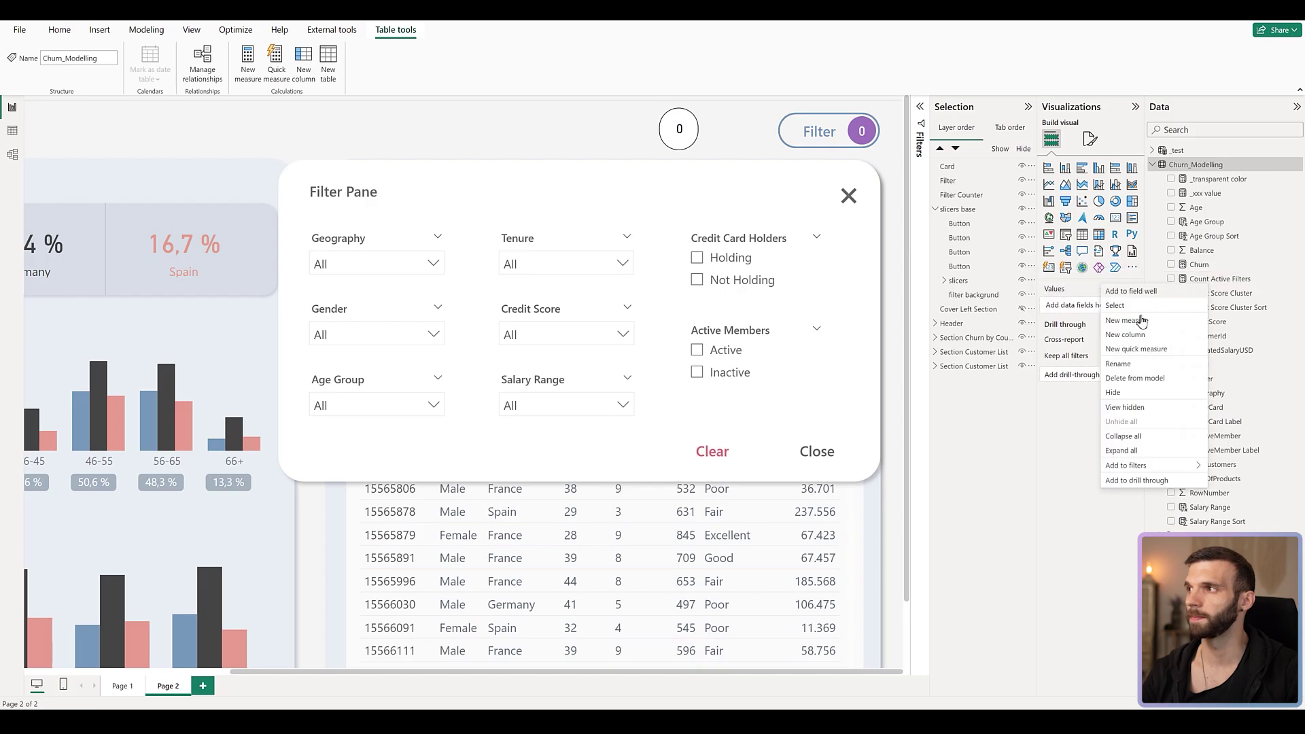
{"action": "left_click", "coordinate": [1156, 327]}
{"action": "type", "text": "Count "}
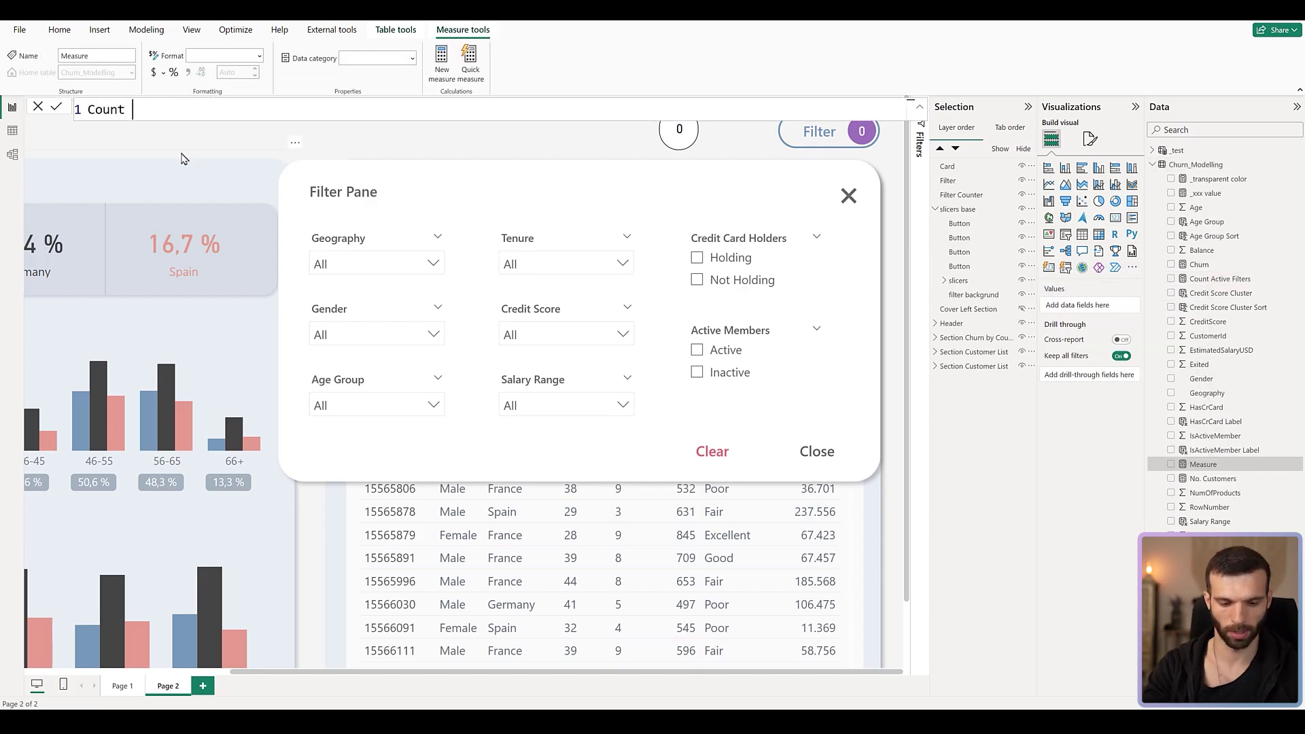
{"action": "type", "text": "Active Filt"}
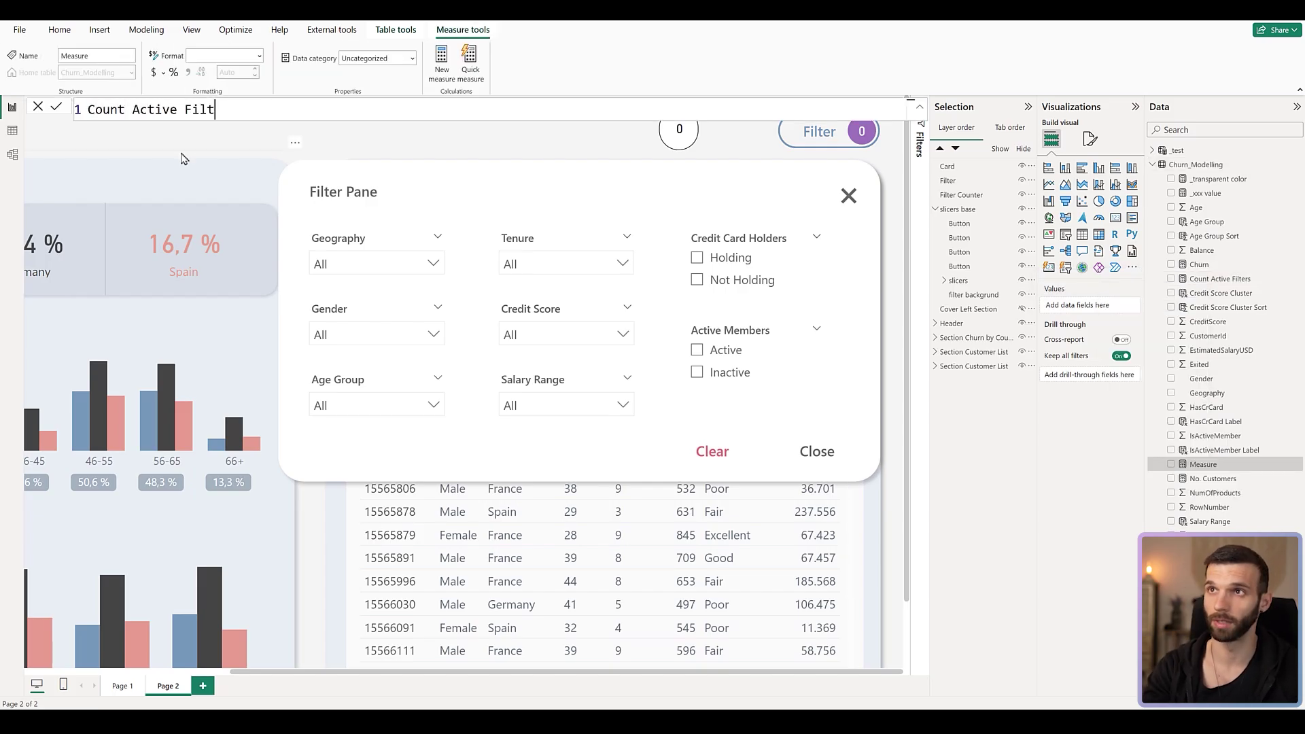
{"action": "type", "text": "ers Counter C"}
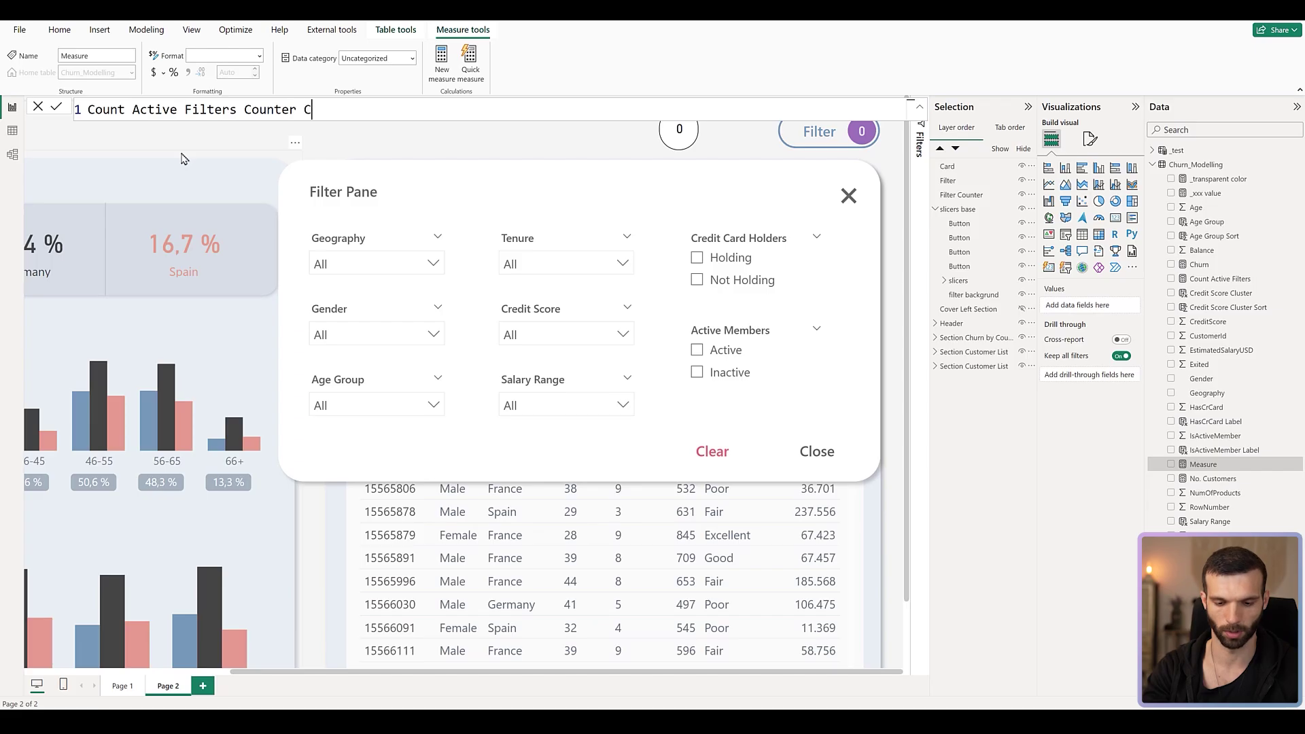
{"action": "type", "text": "olor ="}
{"action": "key", "text": "shift+Return"}
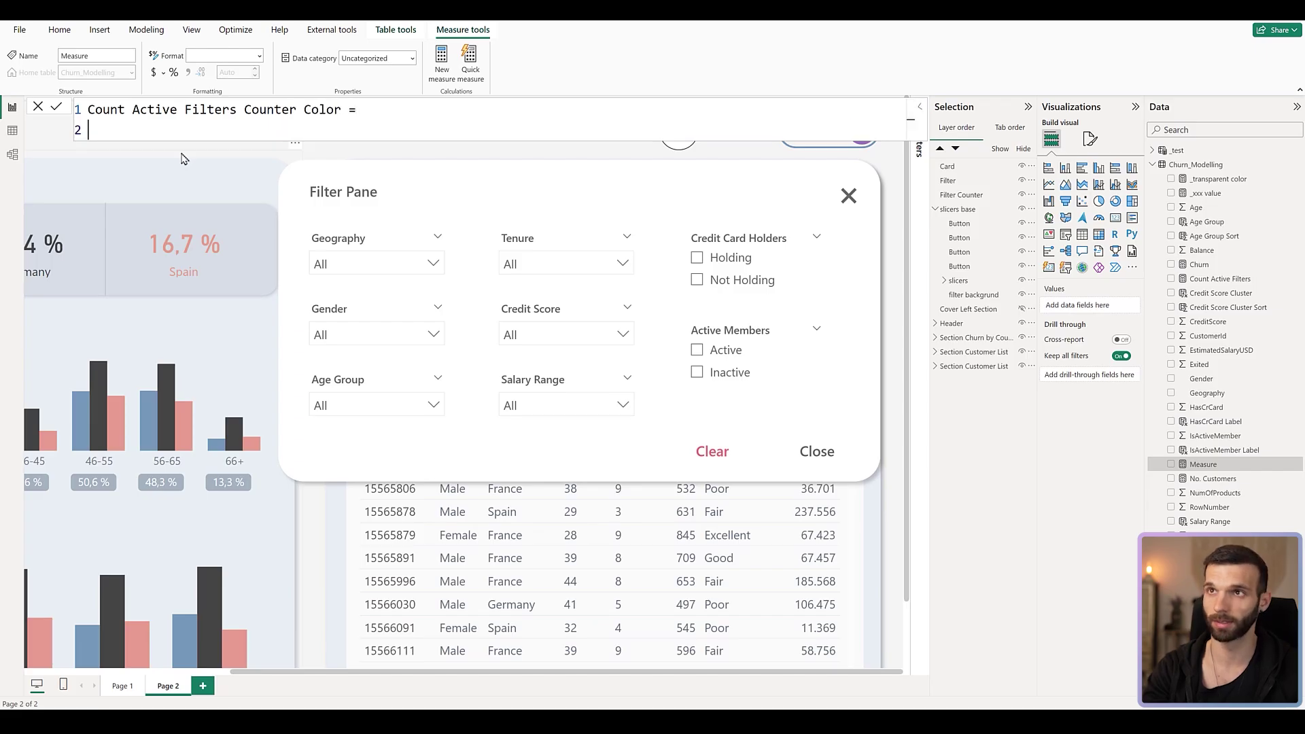
- Start the counter color measure with an IF that tests [Count Active Filters]="0", continuing on a third line
{"action": "type", "text": "IF("}
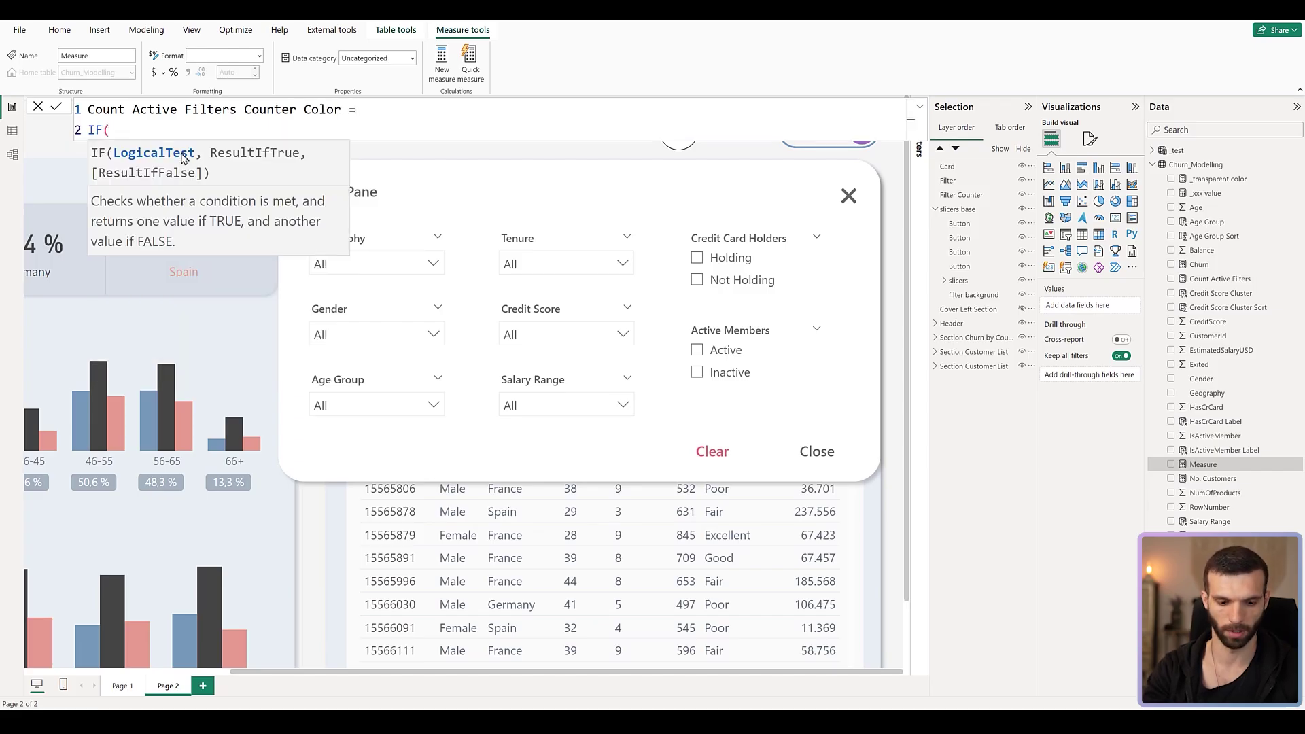
{"action": "type", "text": "[Coun"}
{"action": "key", "text": "Tab"}
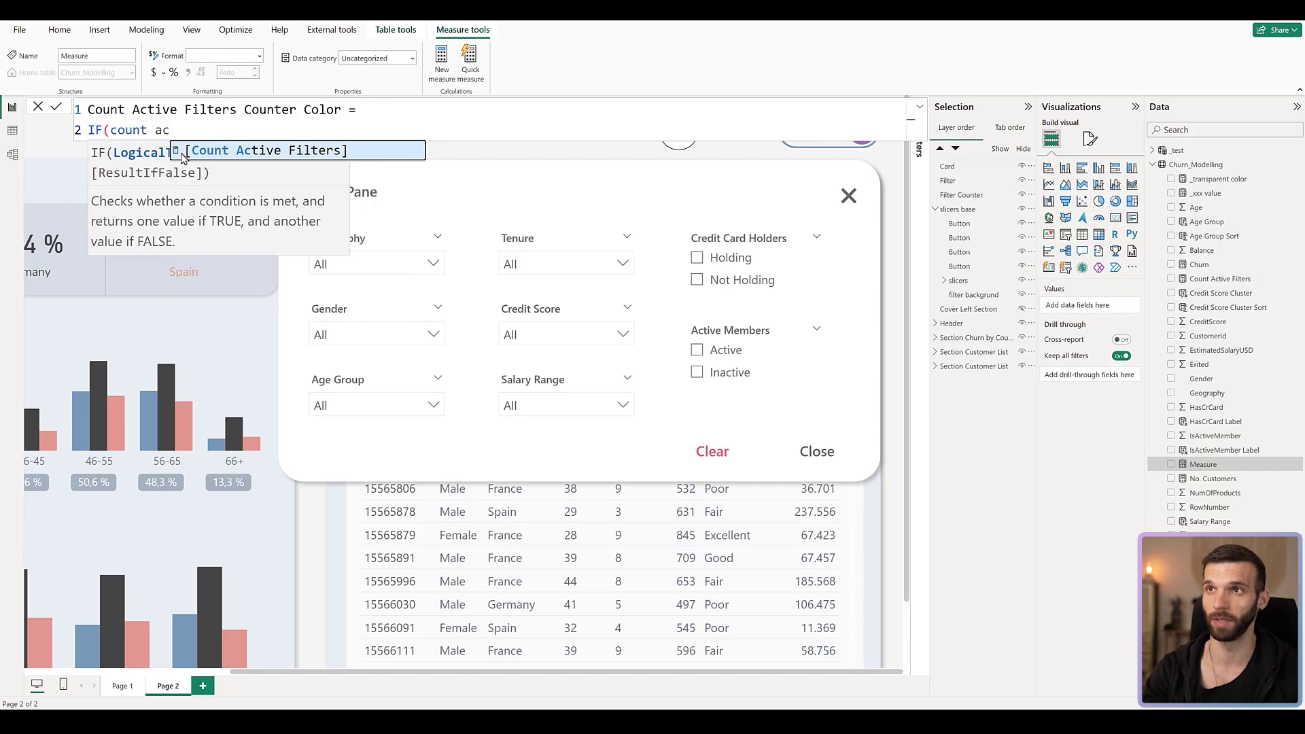
{"action": "type", "text": "="}
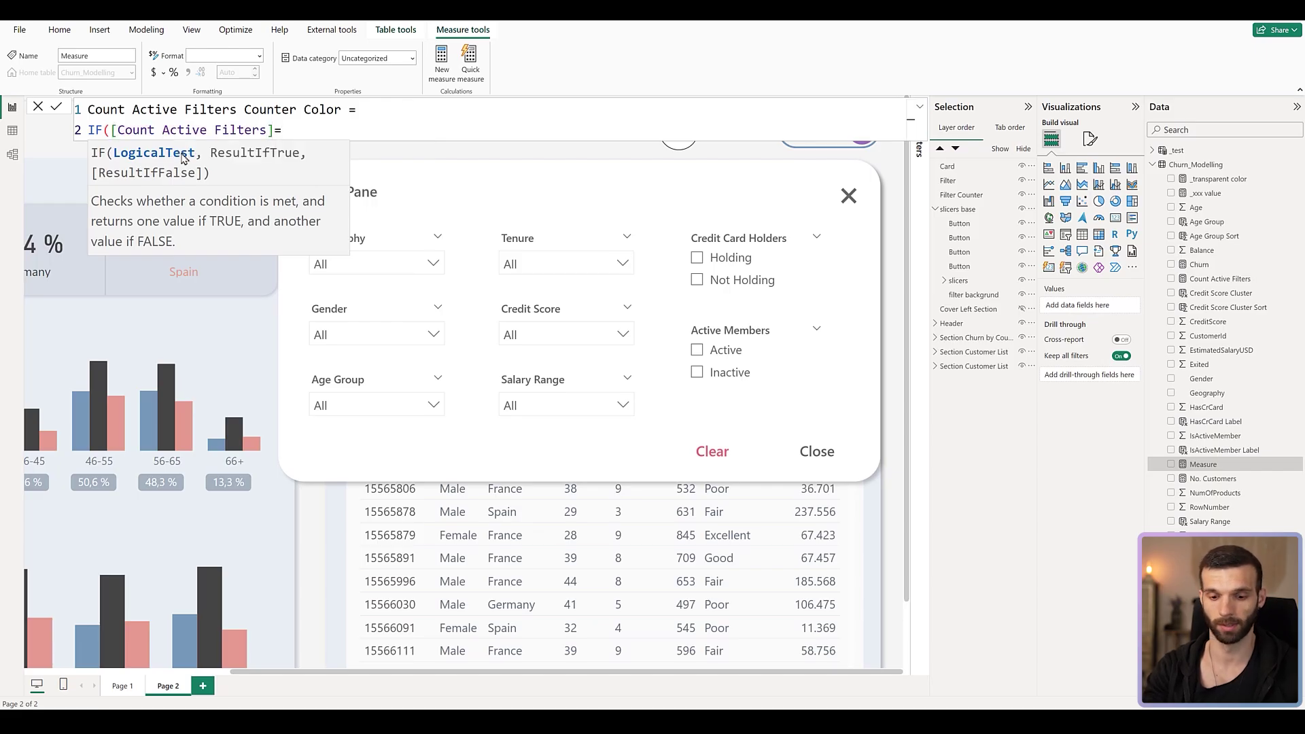
{"action": "type", "text": "0"}
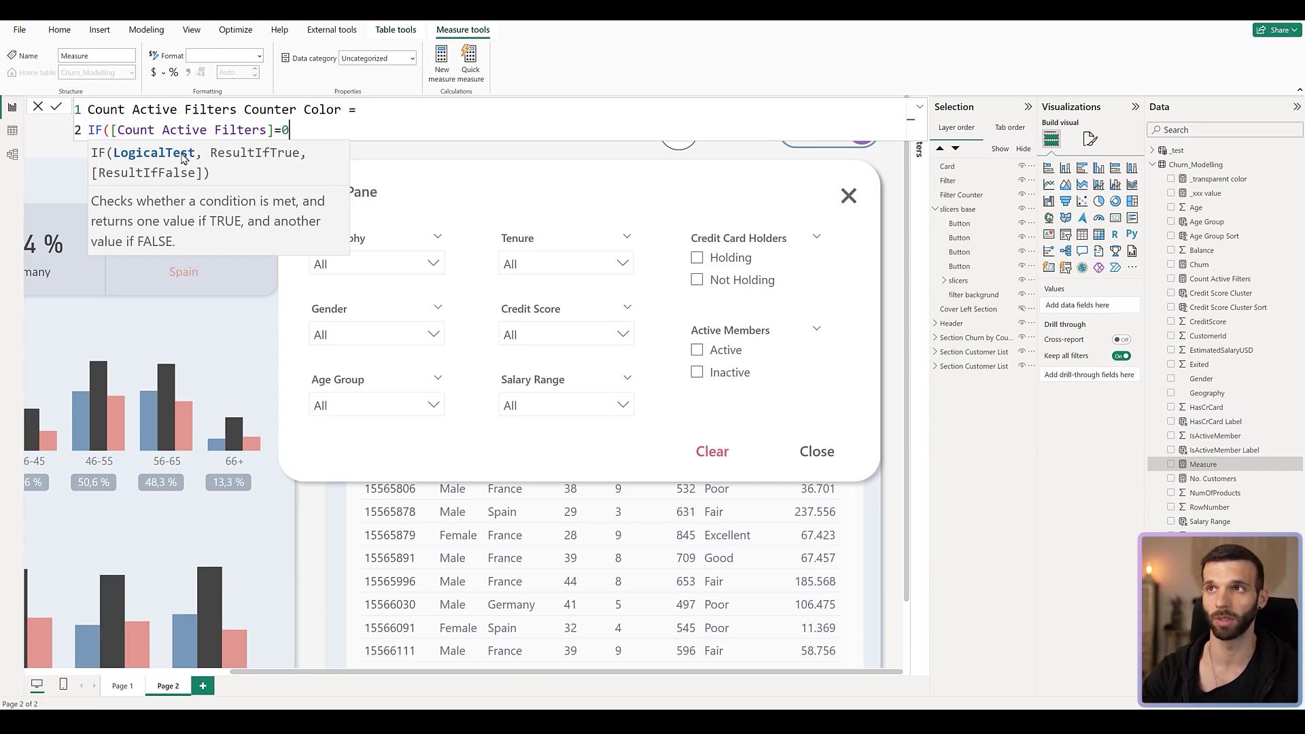
{"action": "key", "text": "BackSpace"}
{"action": "type", "text": "\"0"}
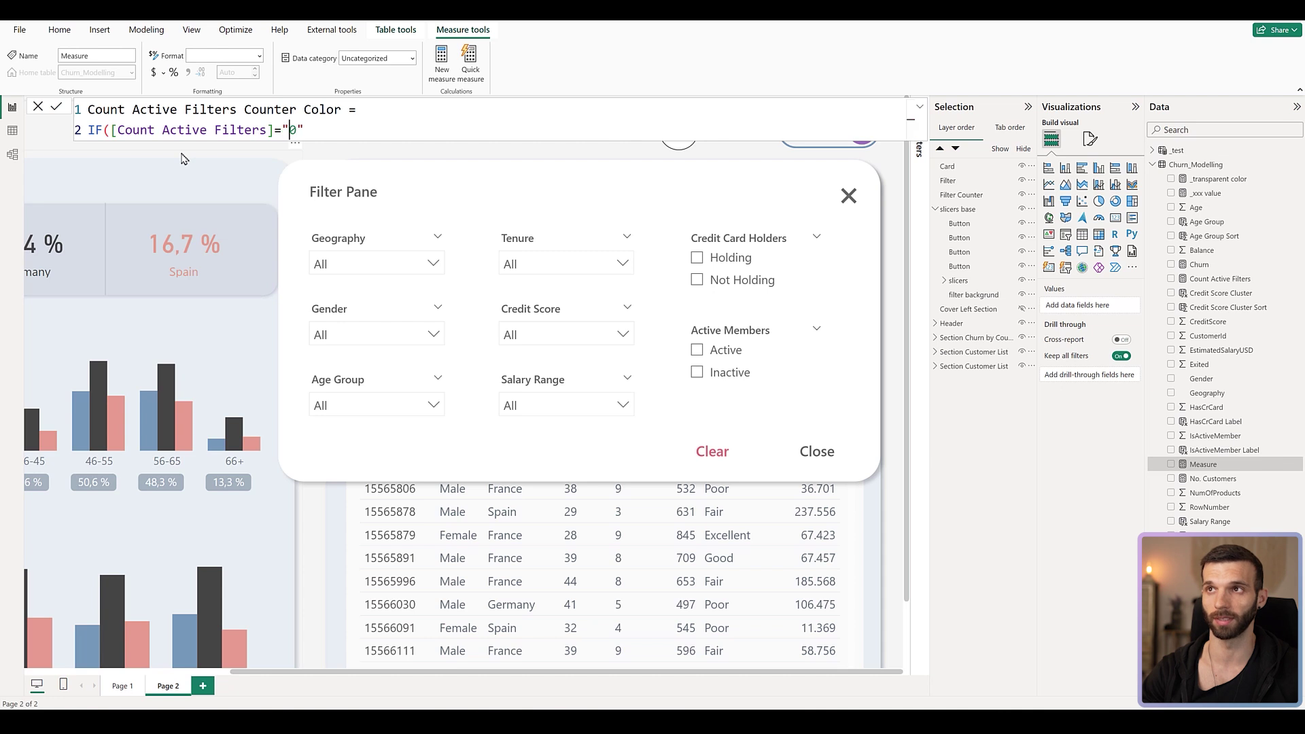
{"action": "type", "text": "\""}
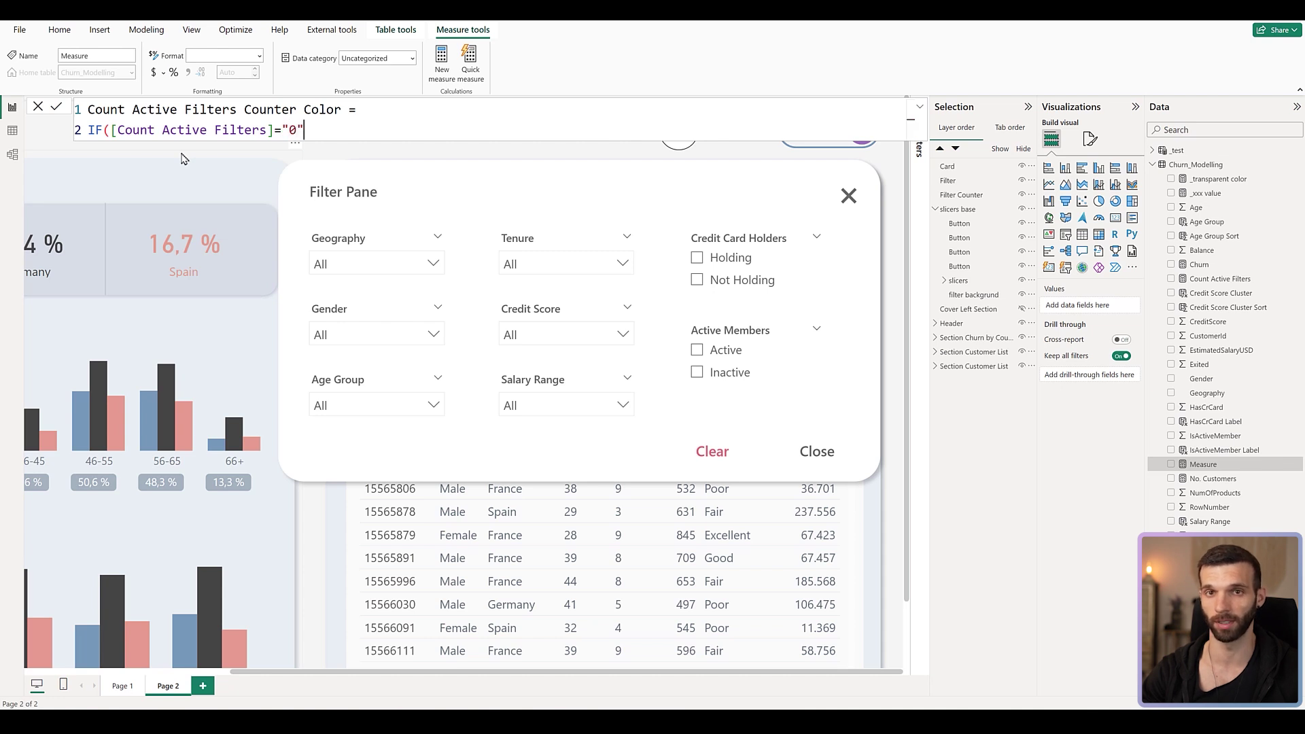
{"action": "type", "text": ","}
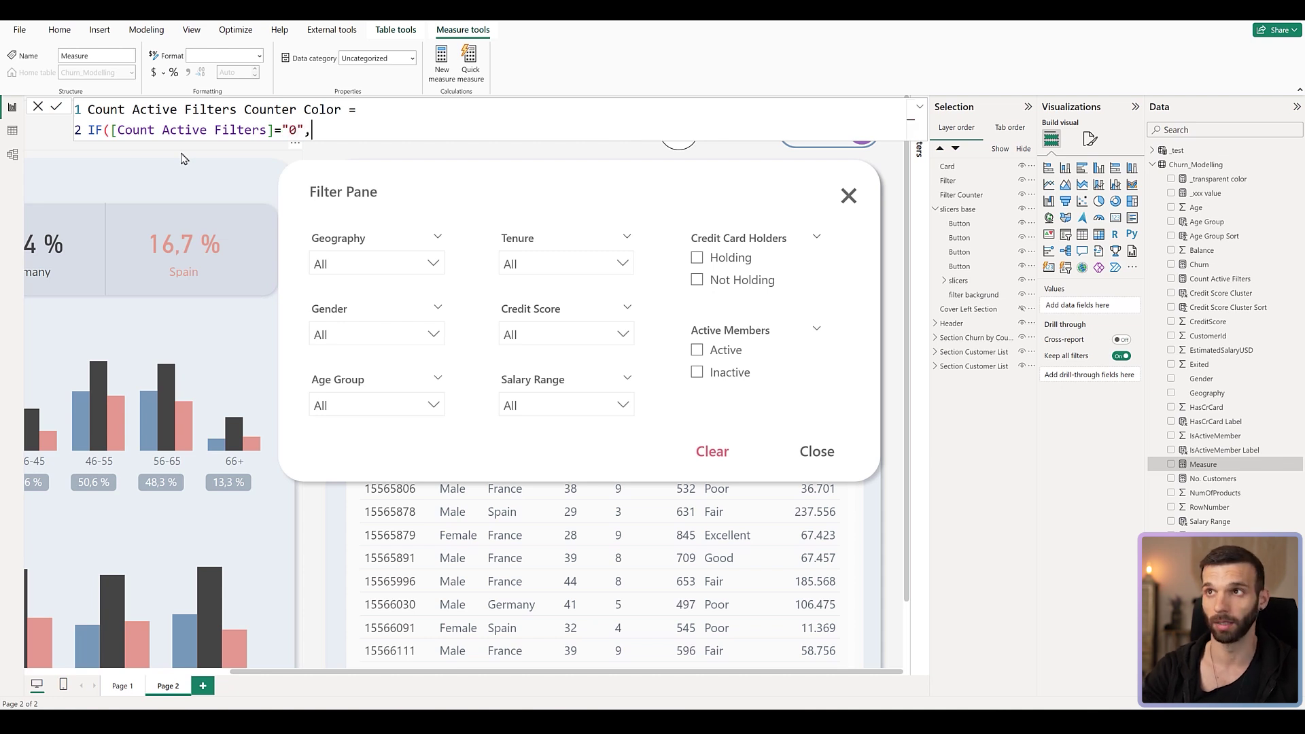
{"action": "key", "text": "shift+Return"}
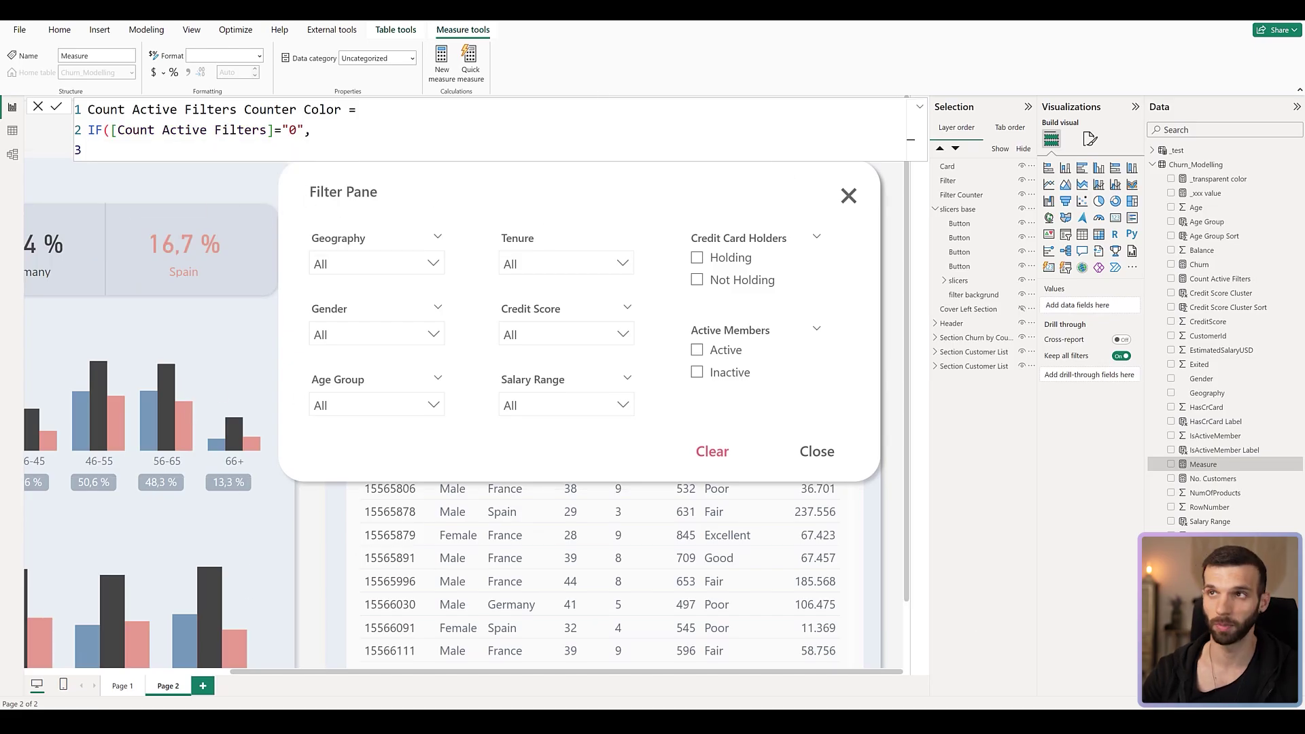
- Add "#558AC930" as the IF's true result, with 30 appended to the hex code for transparency
{"action": "type", "text": "\"#558AC9"}
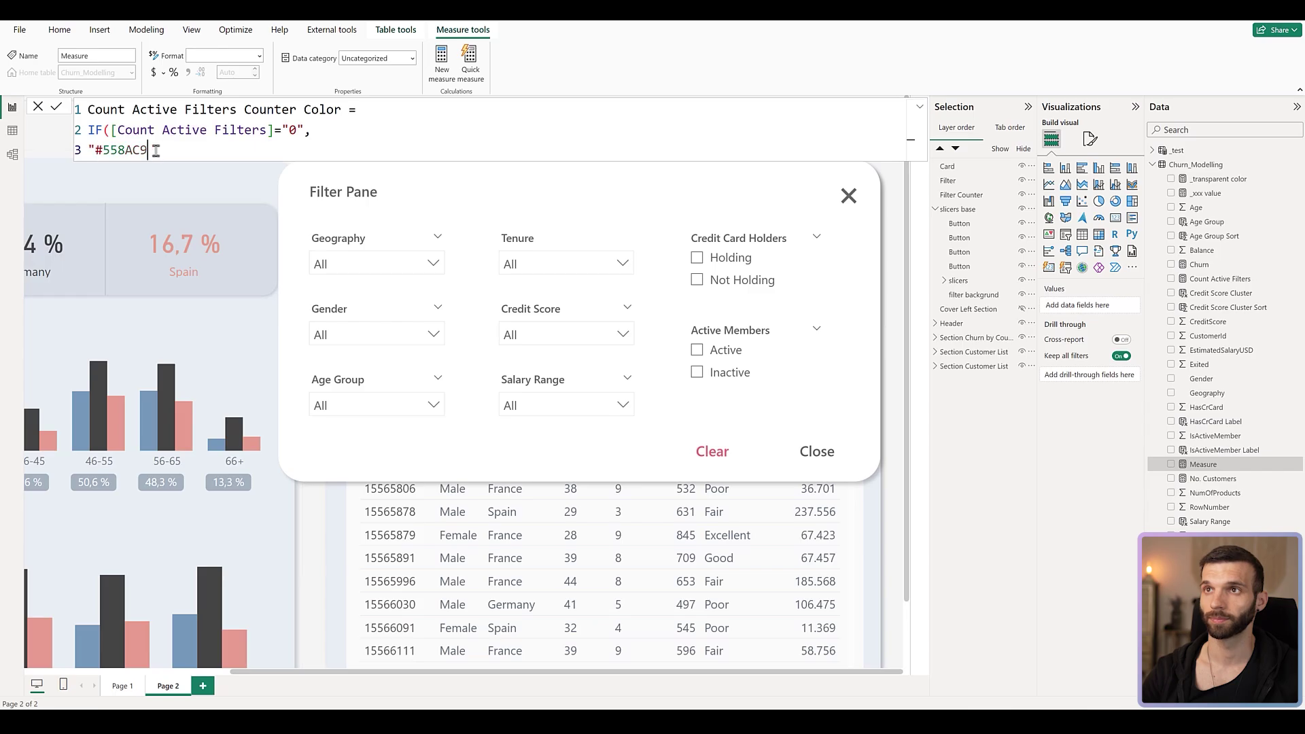
{"action": "type", "text": "\""}
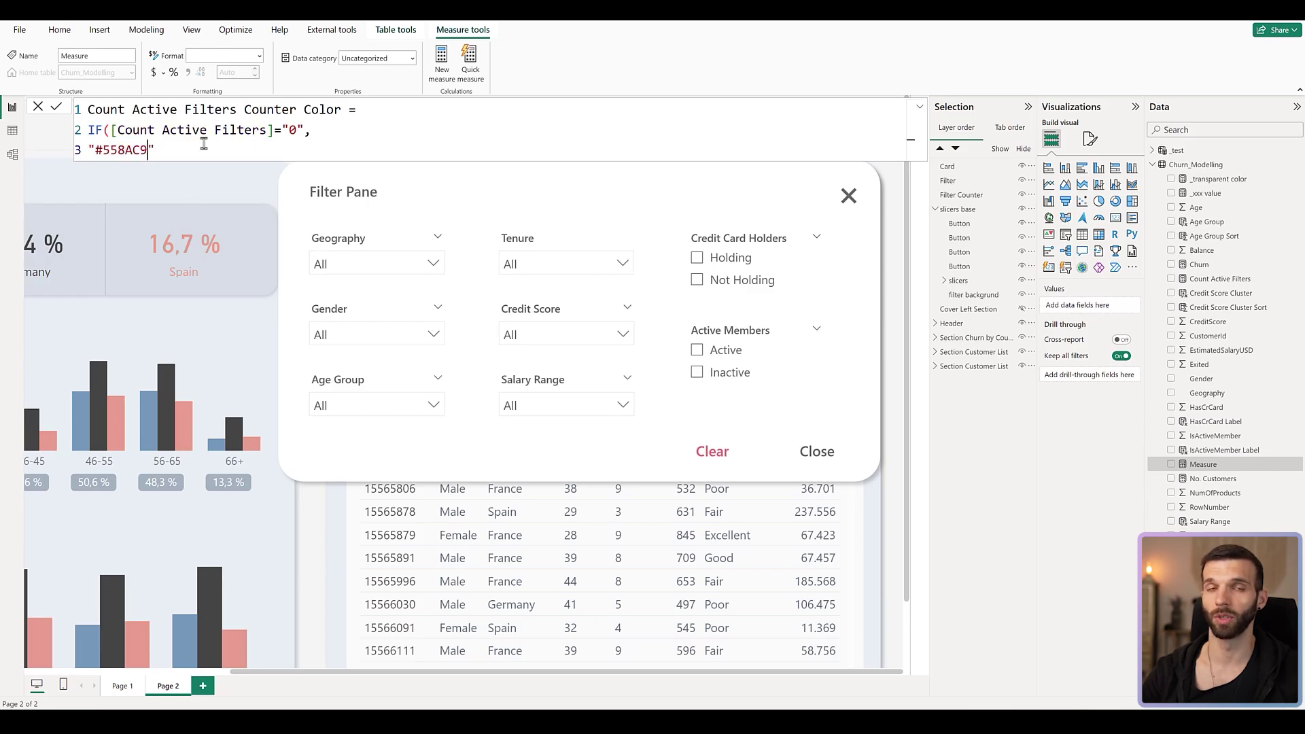
{"action": "key", "text": "ctrl+shift+Left"}
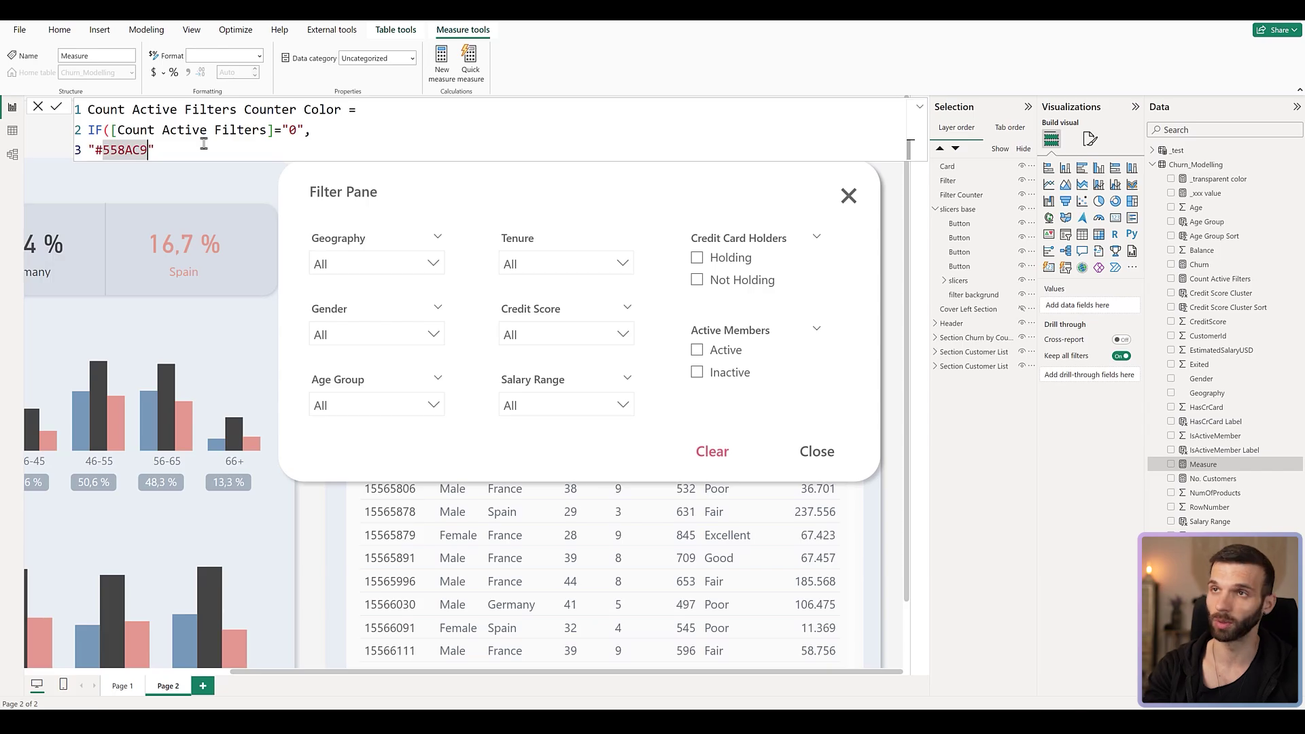
{"action": "key", "text": "Right"}
{"action": "type", "text": "30"}
{"action": "key", "text": "shift+Left"}
{"action": "key", "text": "shift+Left"}
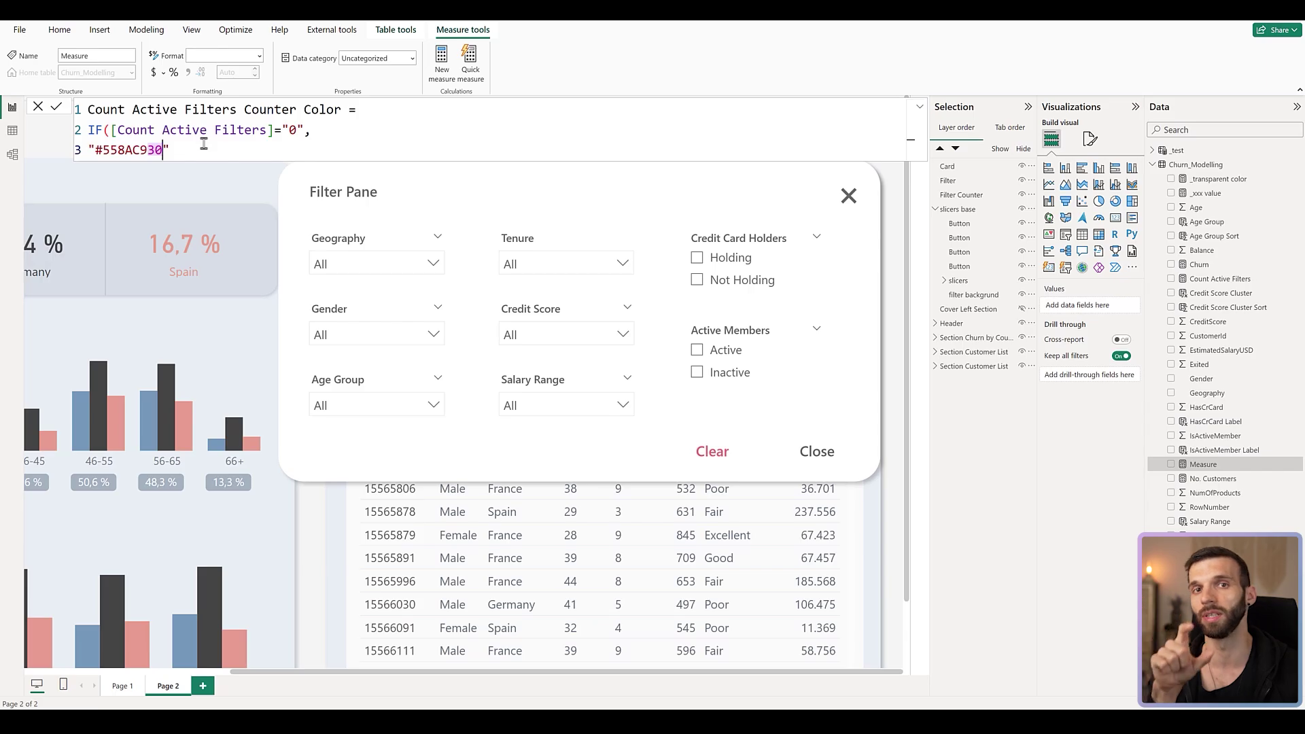
{"action": "key", "text": "Right"}
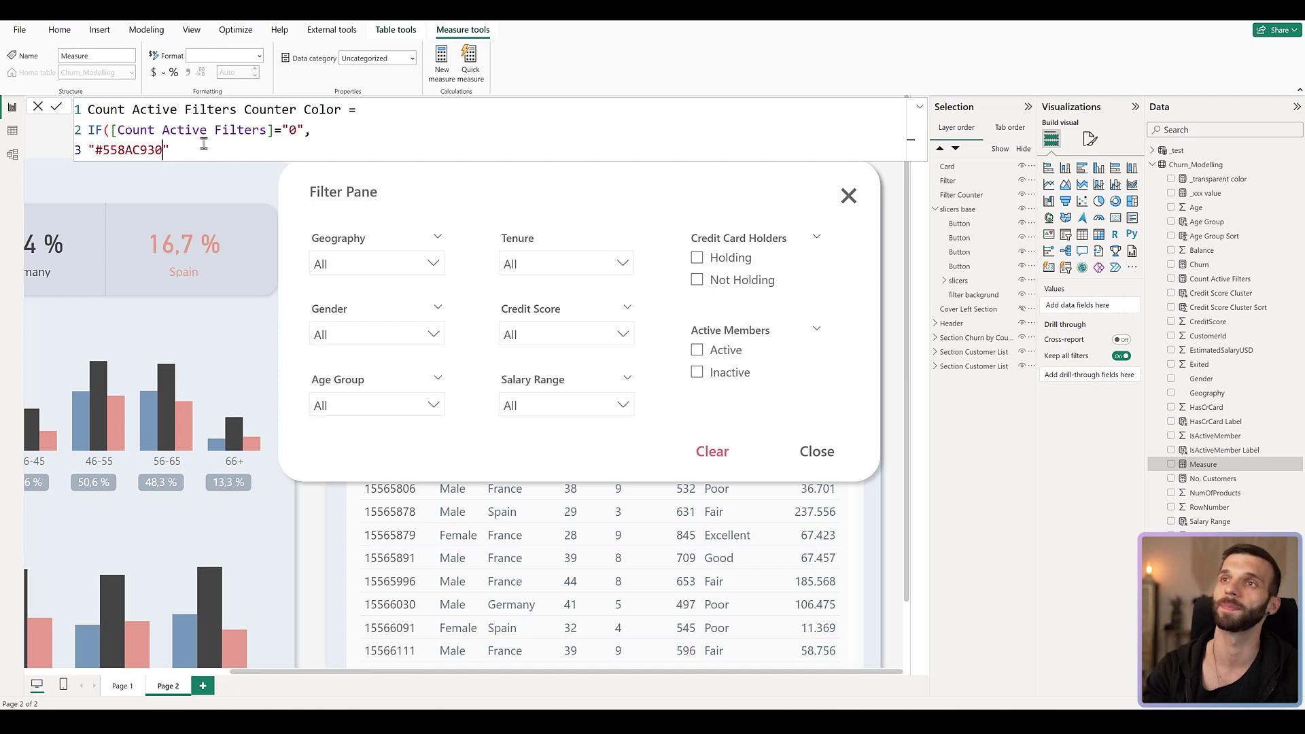
- Add "#9C74BB" as the IF's false result, close the function and commit the measure
{"action": "type", "text": ","}
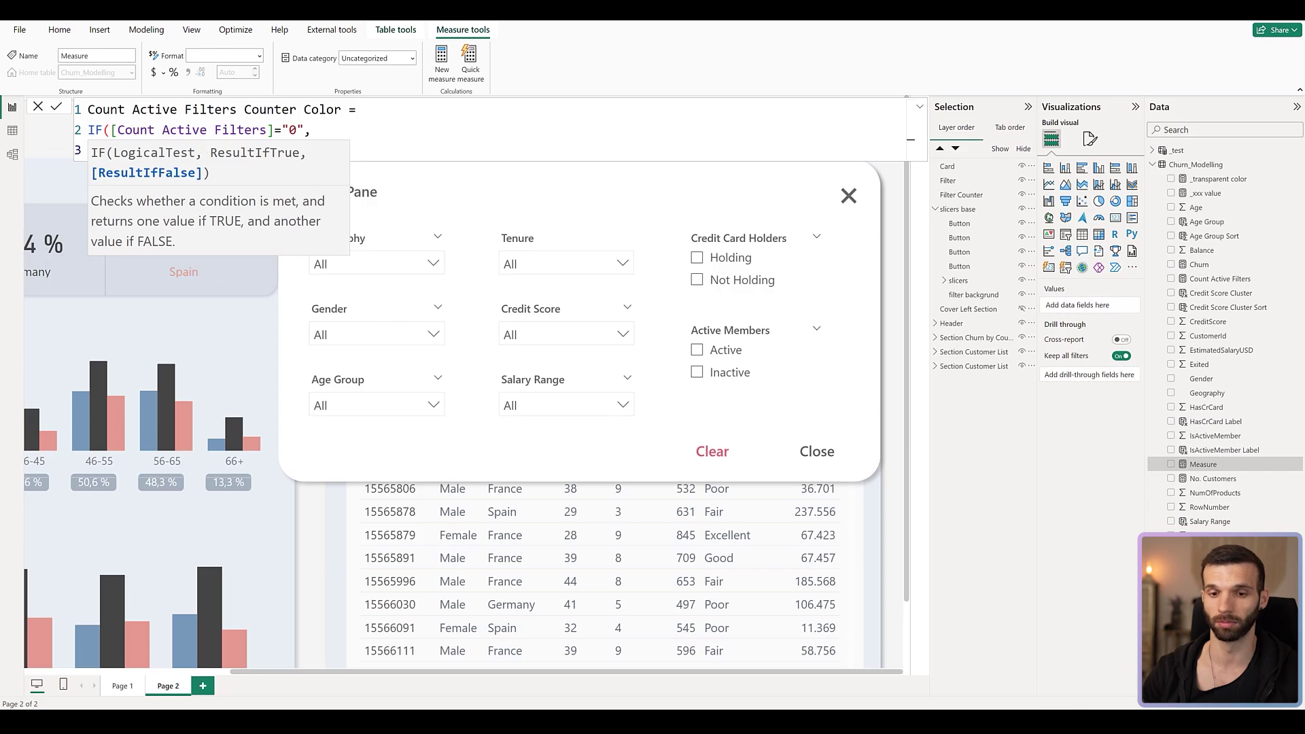
{"action": "key", "text": "Escape"}
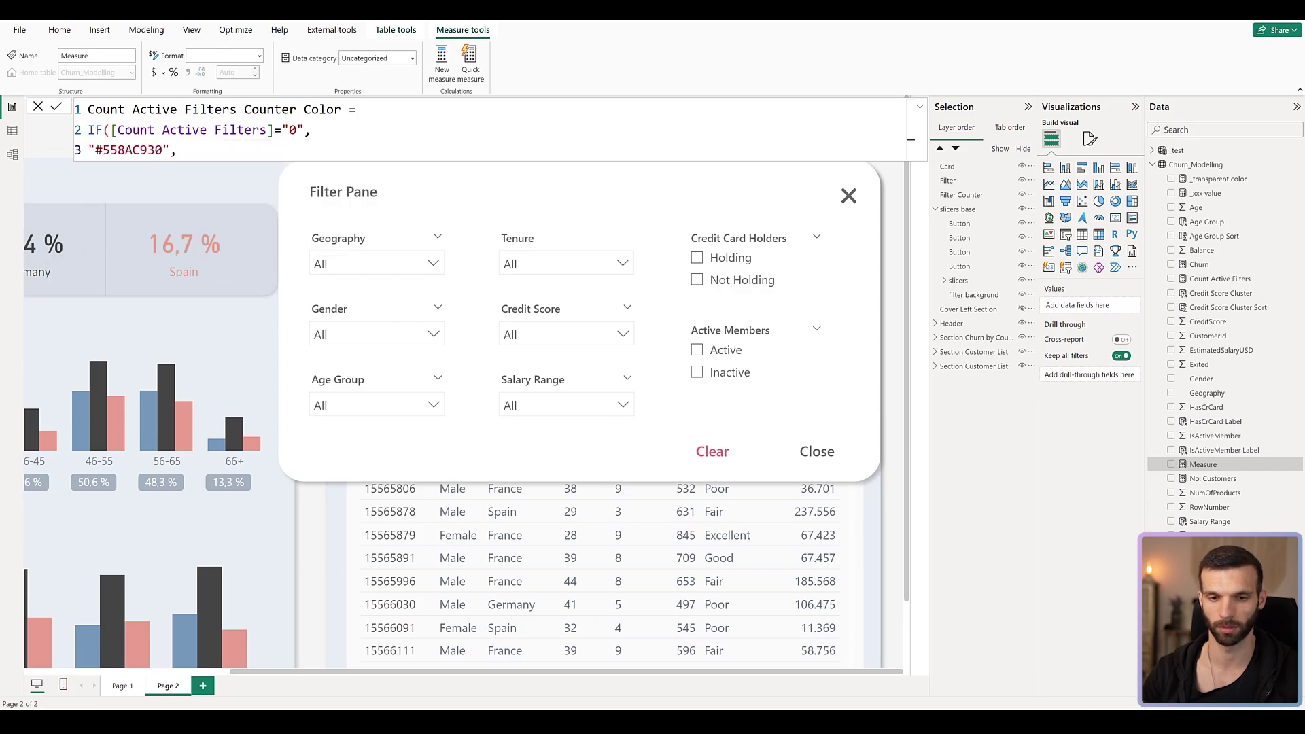
{"action": "type", "text": "\"#9C74BB\""}
{"action": "type", "text": ")"}
{"action": "key", "text": "Return"}
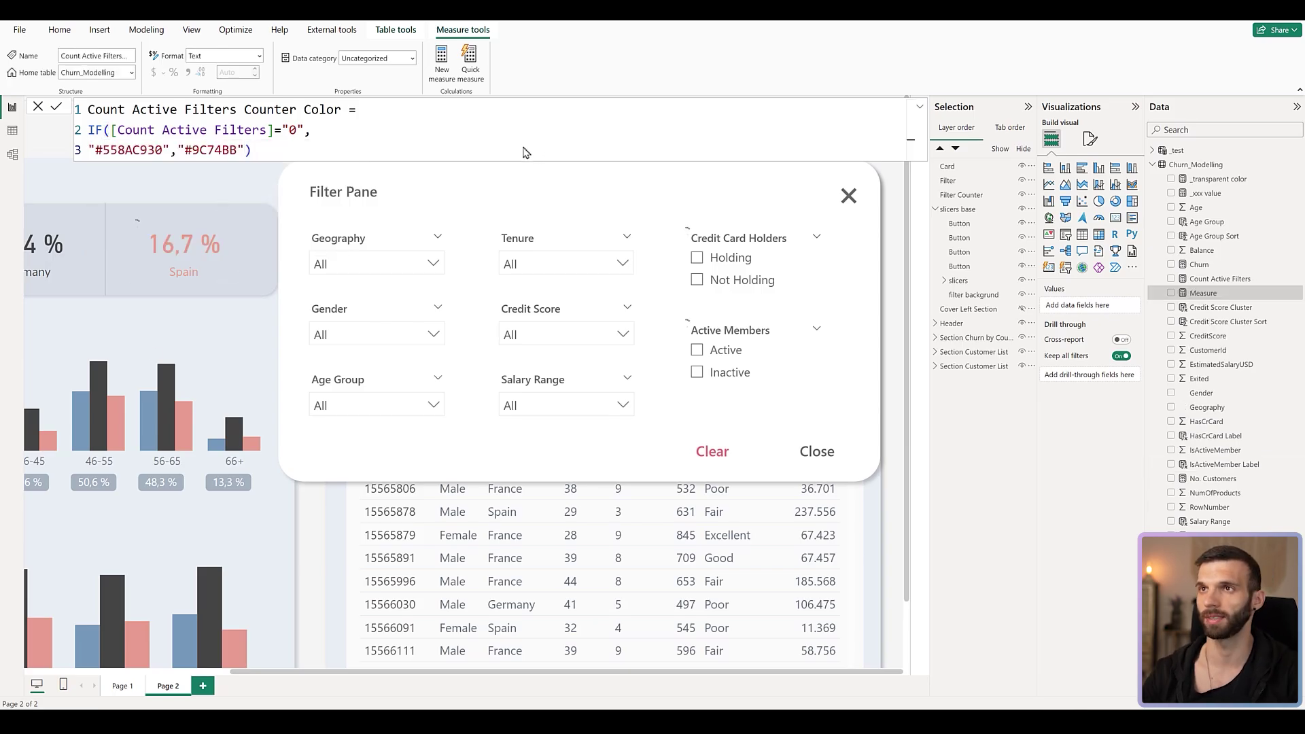
- Base the Filter Counter button's default fill color on the field value of the Count Active Filters Counter Color measure
{"action": "left_click", "coordinate": [962, 195]}
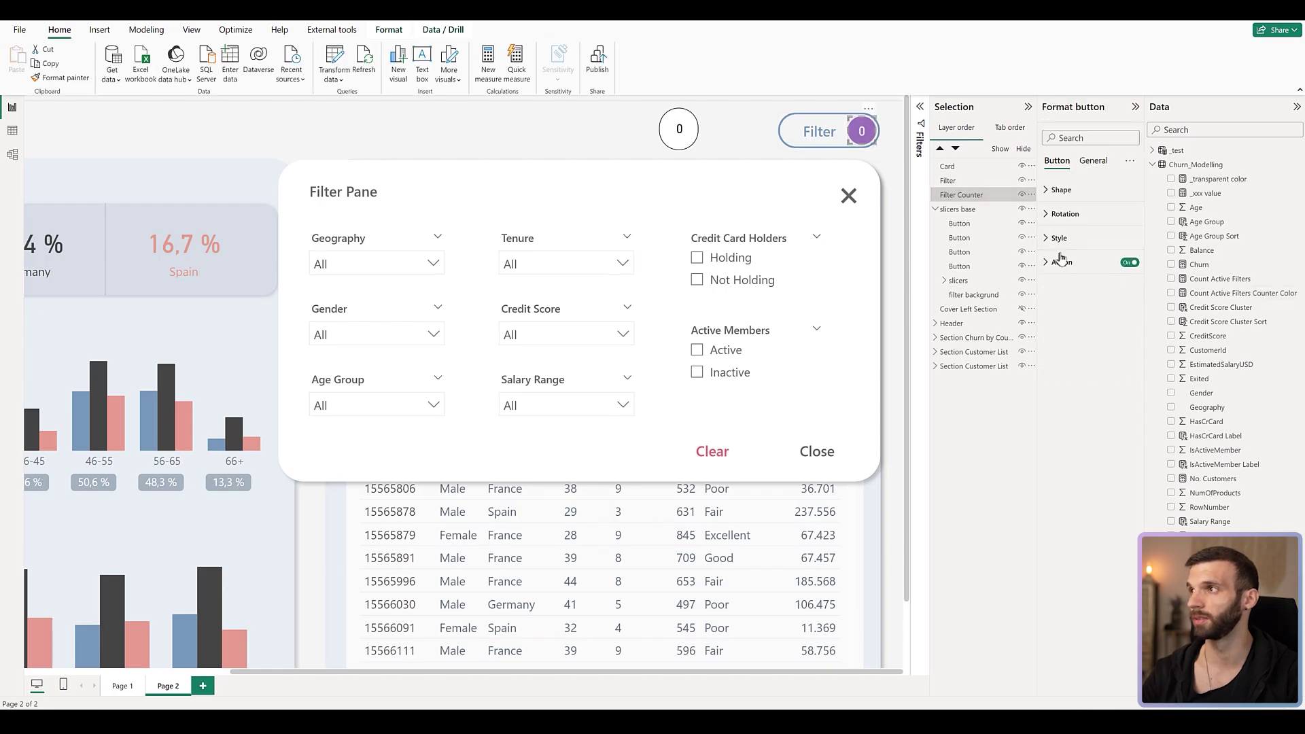
{"action": "left_click", "coordinate": [1058, 238]}
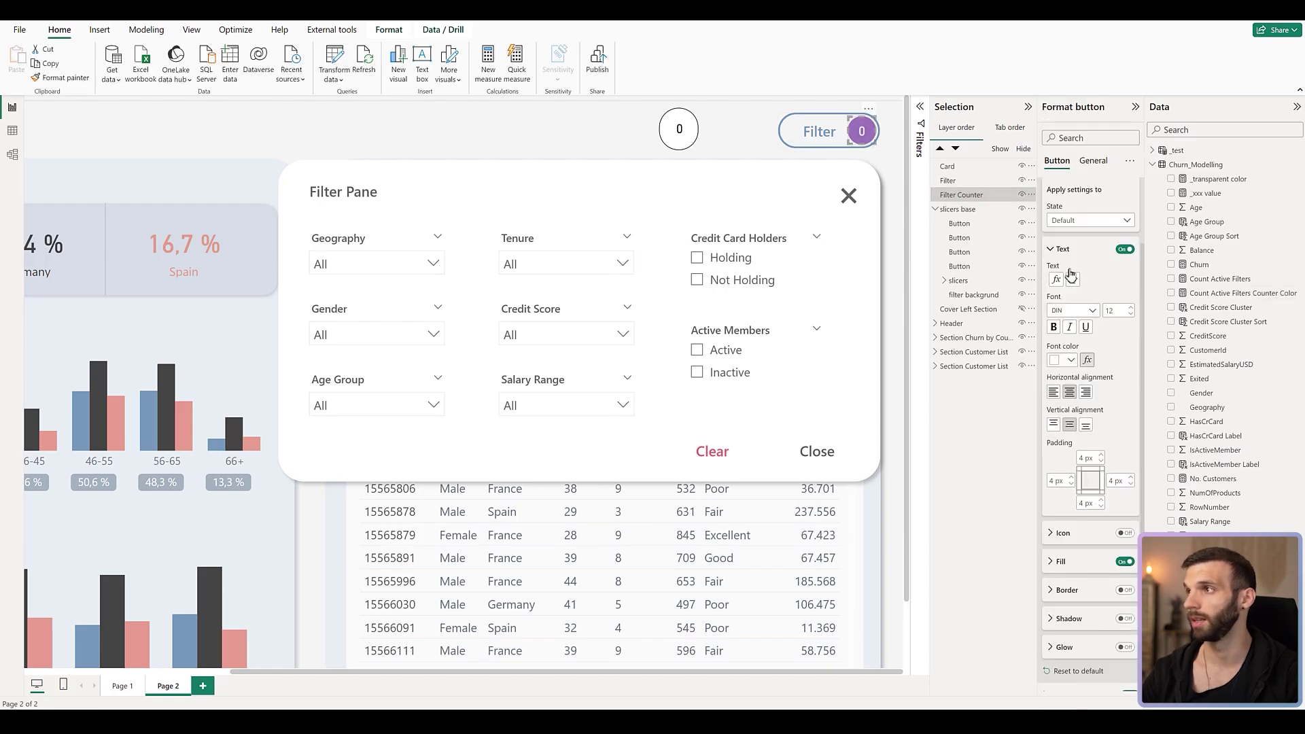
{"action": "scroll", "coordinate": [1069, 350], "scroll_direction": "down", "scroll_amount": 1}
{"action": "left_click", "coordinate": [1064, 563]}
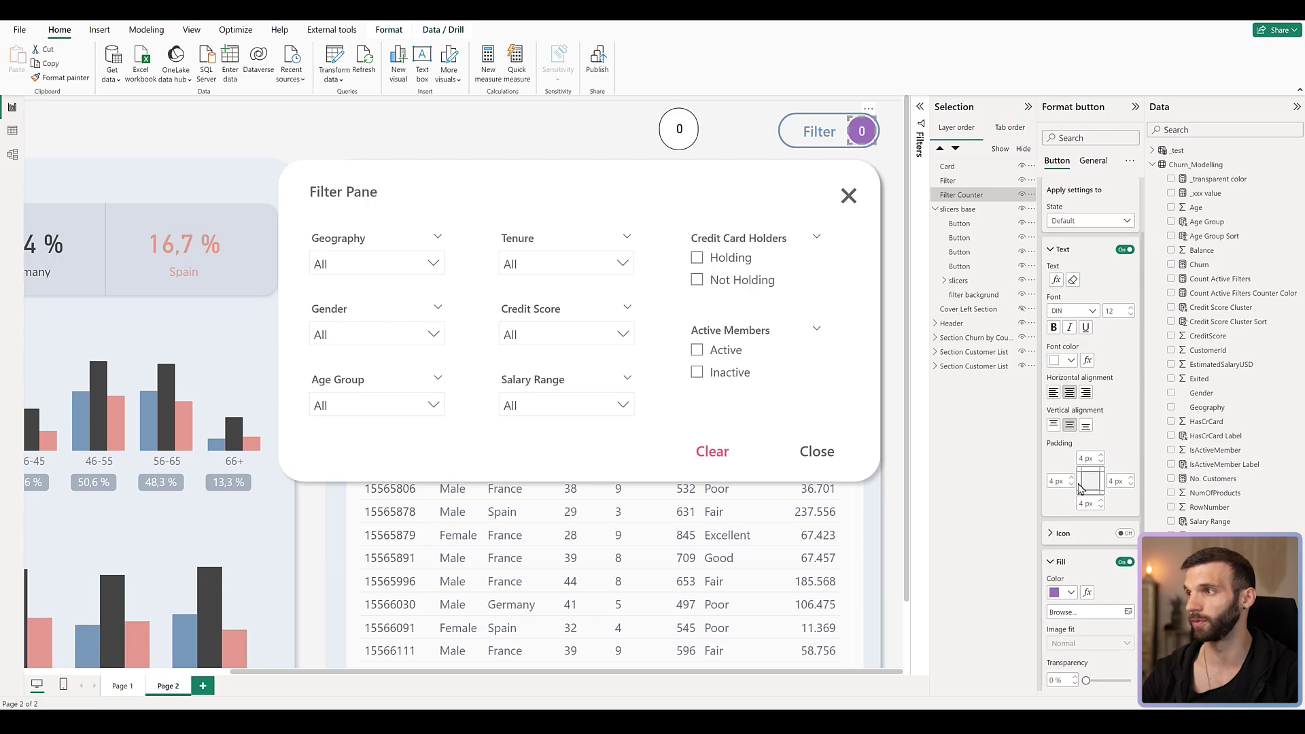
{"action": "scroll", "coordinate": [1081, 489], "scroll_direction": "down", "scroll_amount": 1}
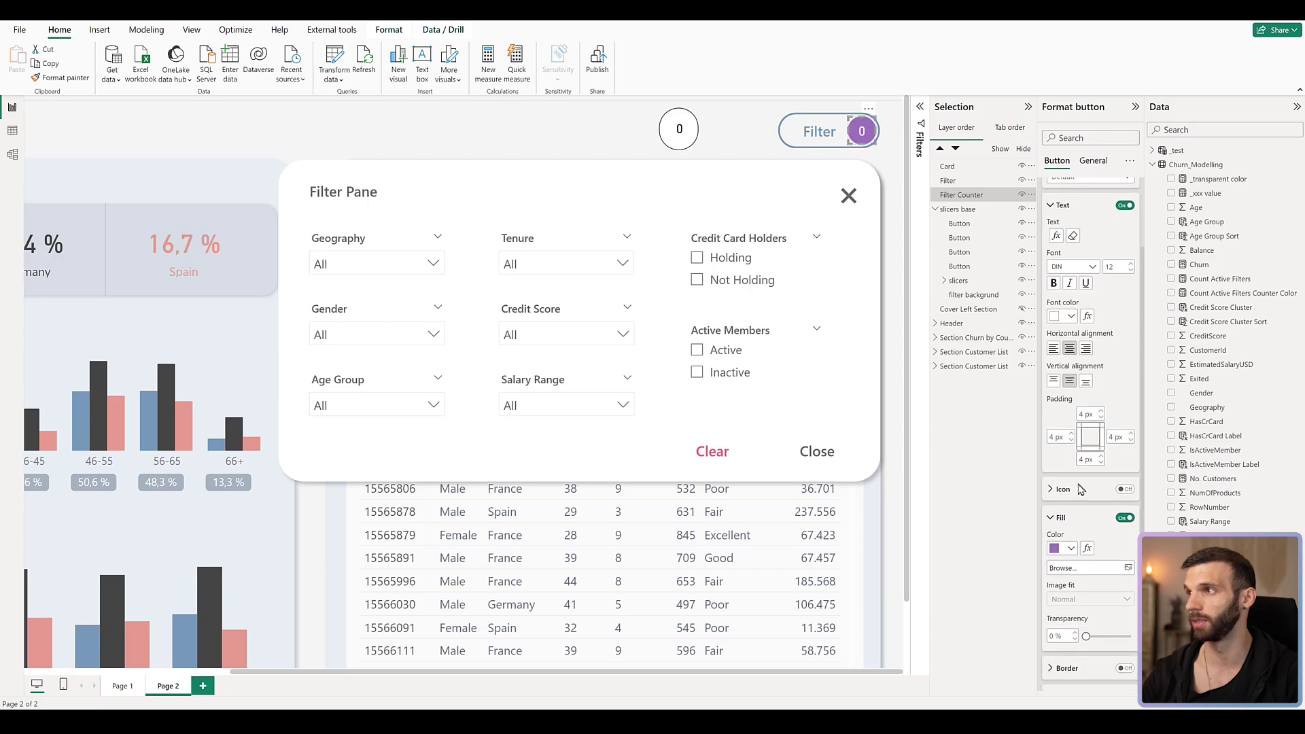
{"action": "left_click", "coordinate": [1087, 517]}
{"action": "left_click", "coordinate": [435, 222]}
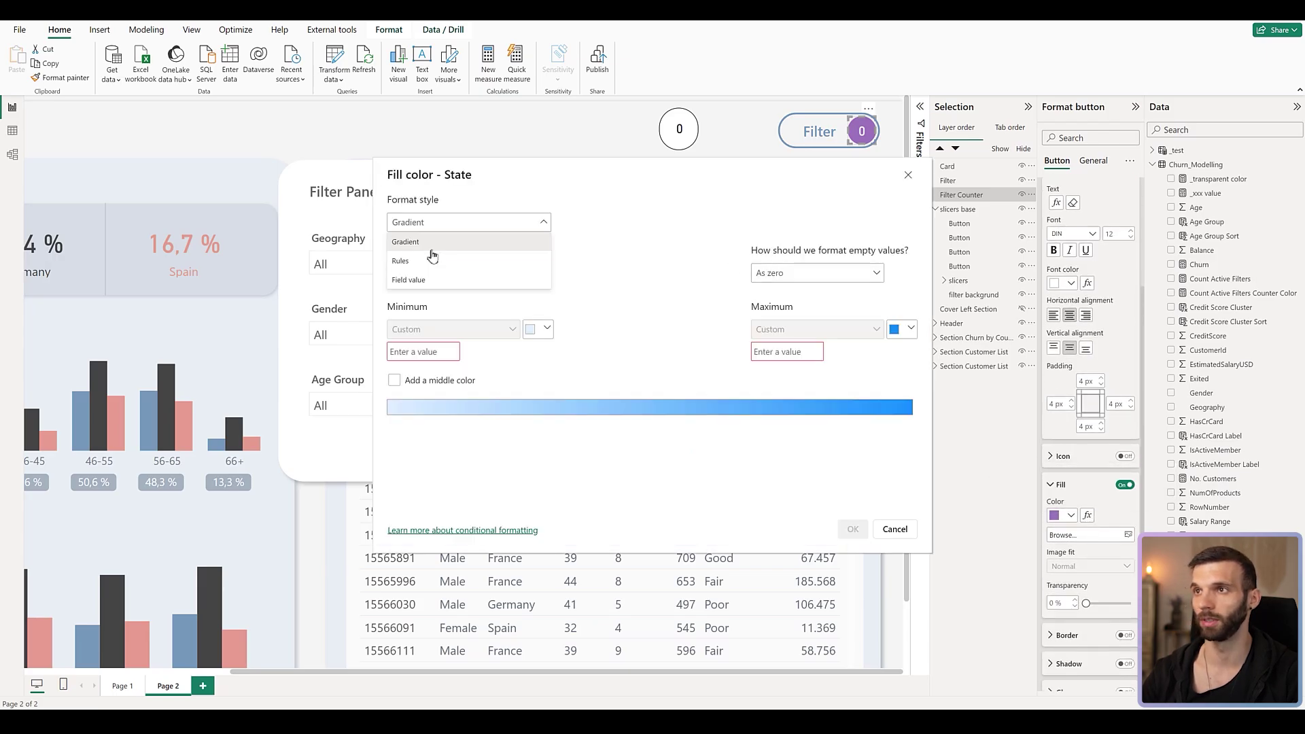
{"action": "left_click", "coordinate": [420, 272]}
{"action": "left_click", "coordinate": [435, 272]}
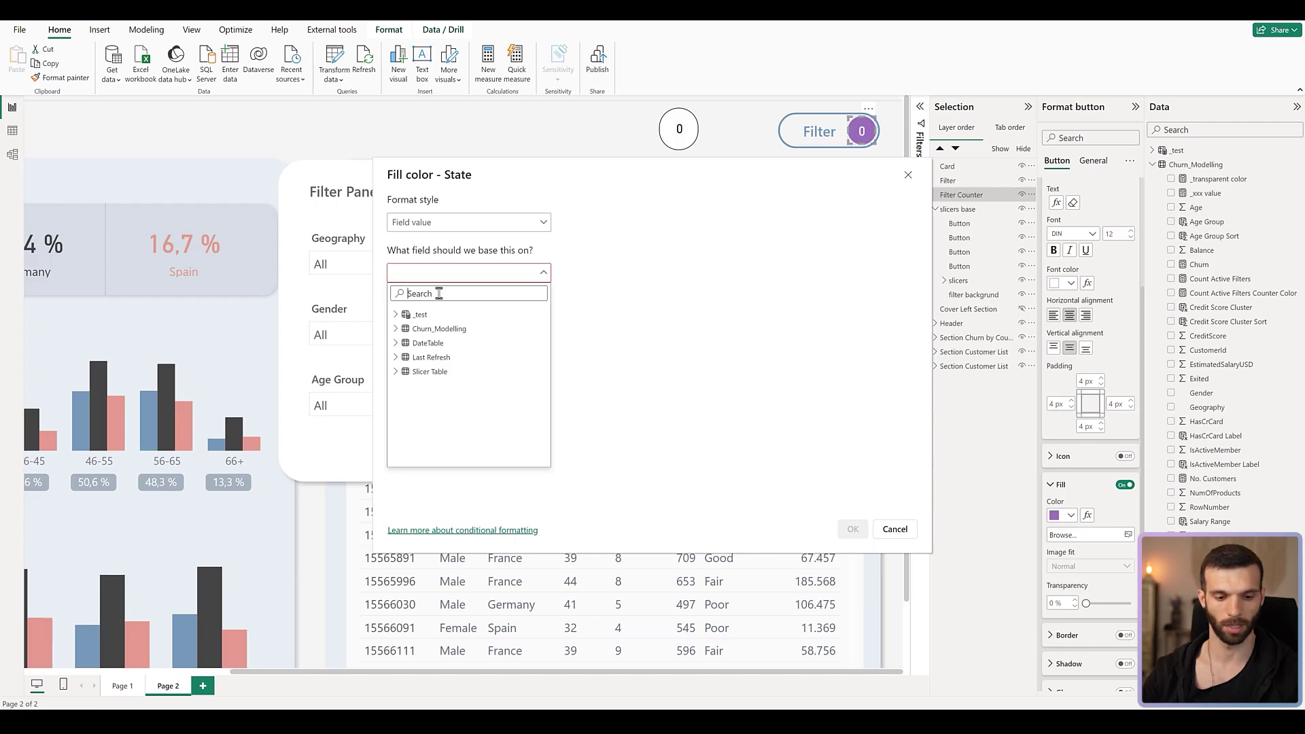
{"action": "type", "text": "color"}
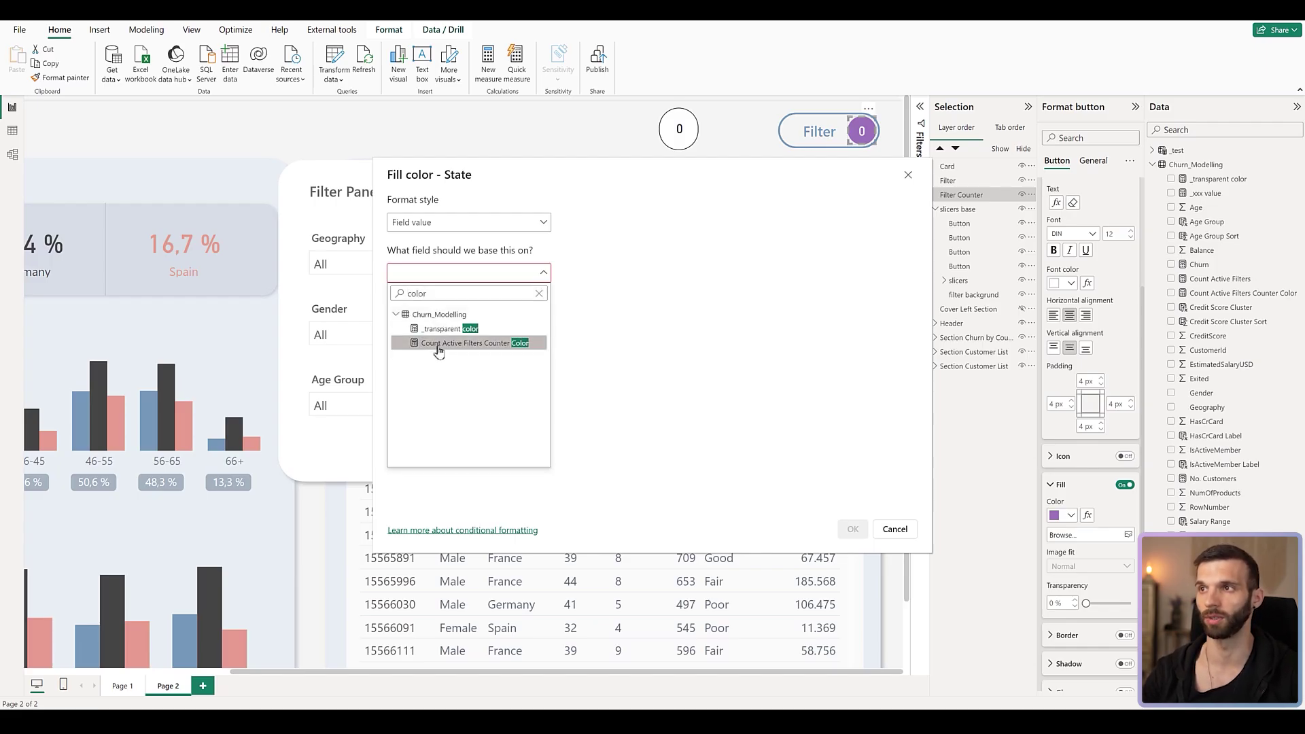
{"action": "left_click", "coordinate": [439, 344]}
{"action": "left_click", "coordinate": [853, 530]}
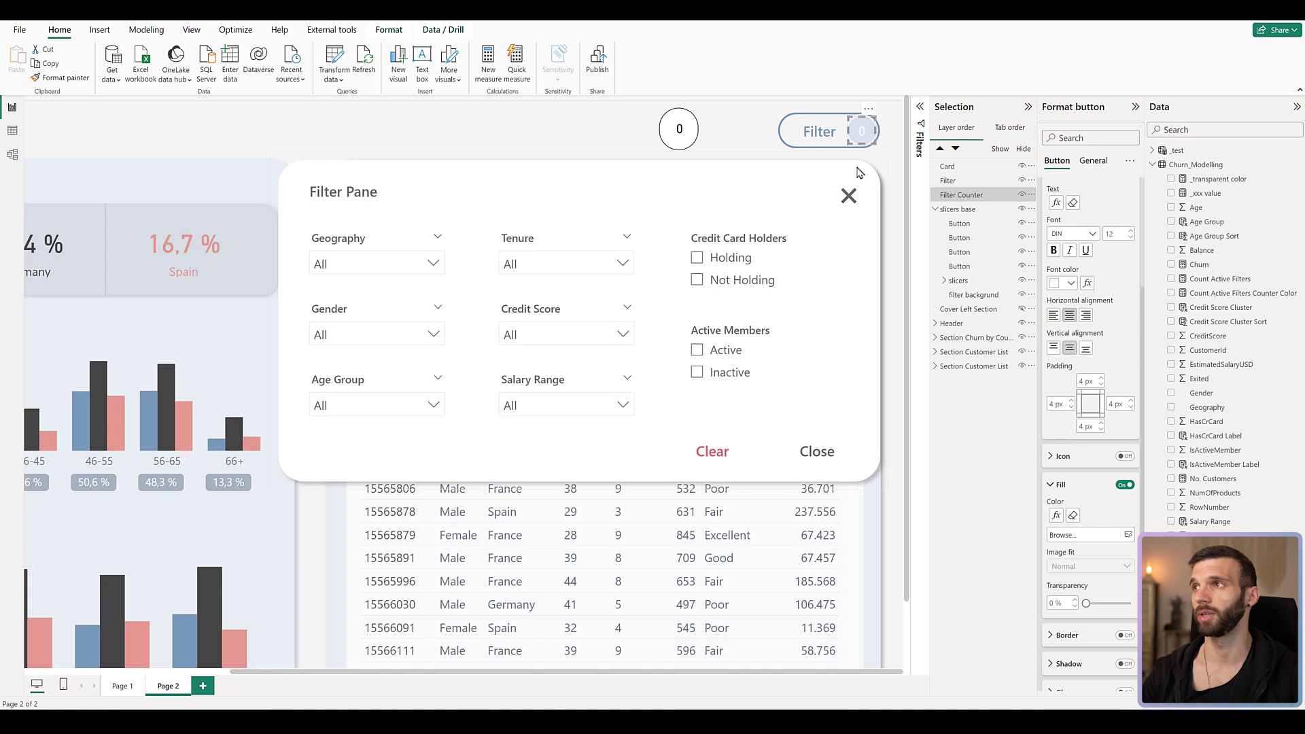
- Filter the Credit Card Holders slicer to Not Holding to test the counter's conditional color
{"action": "left_click", "coordinate": [897, 168]}
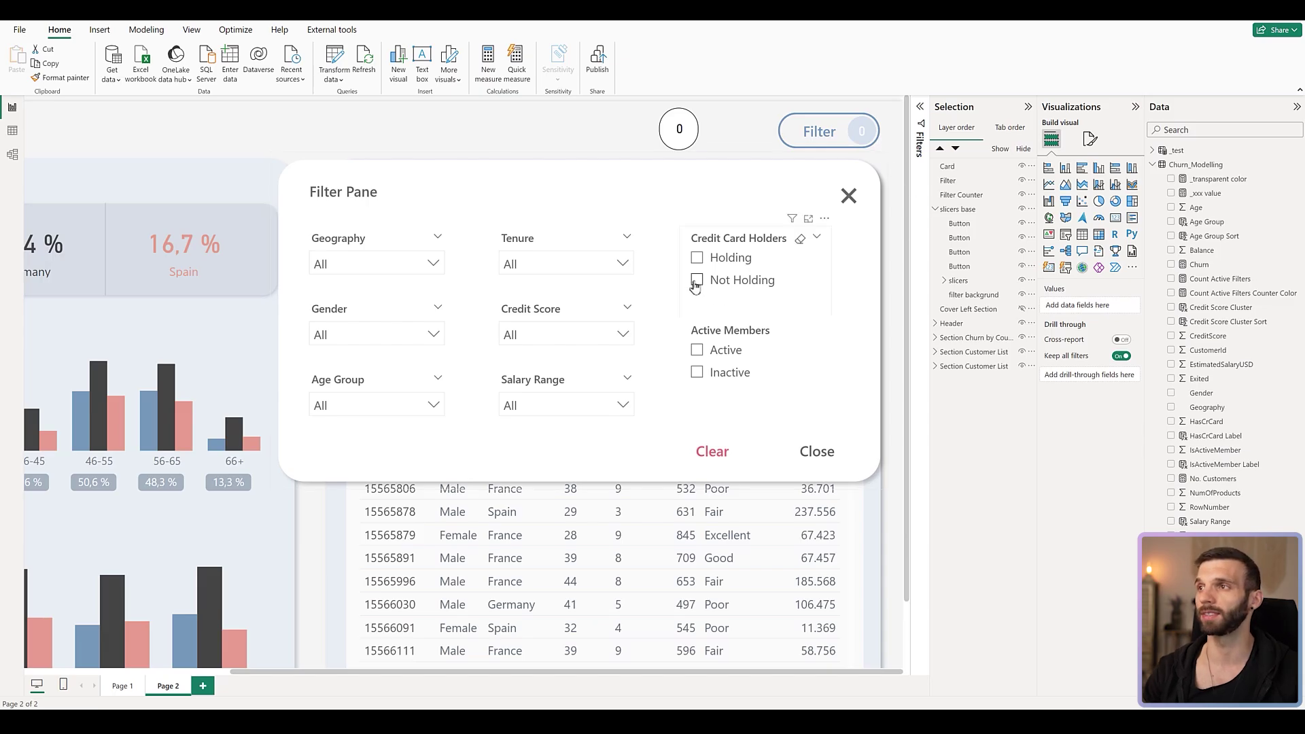
{"action": "left_click", "coordinate": [723, 458]}
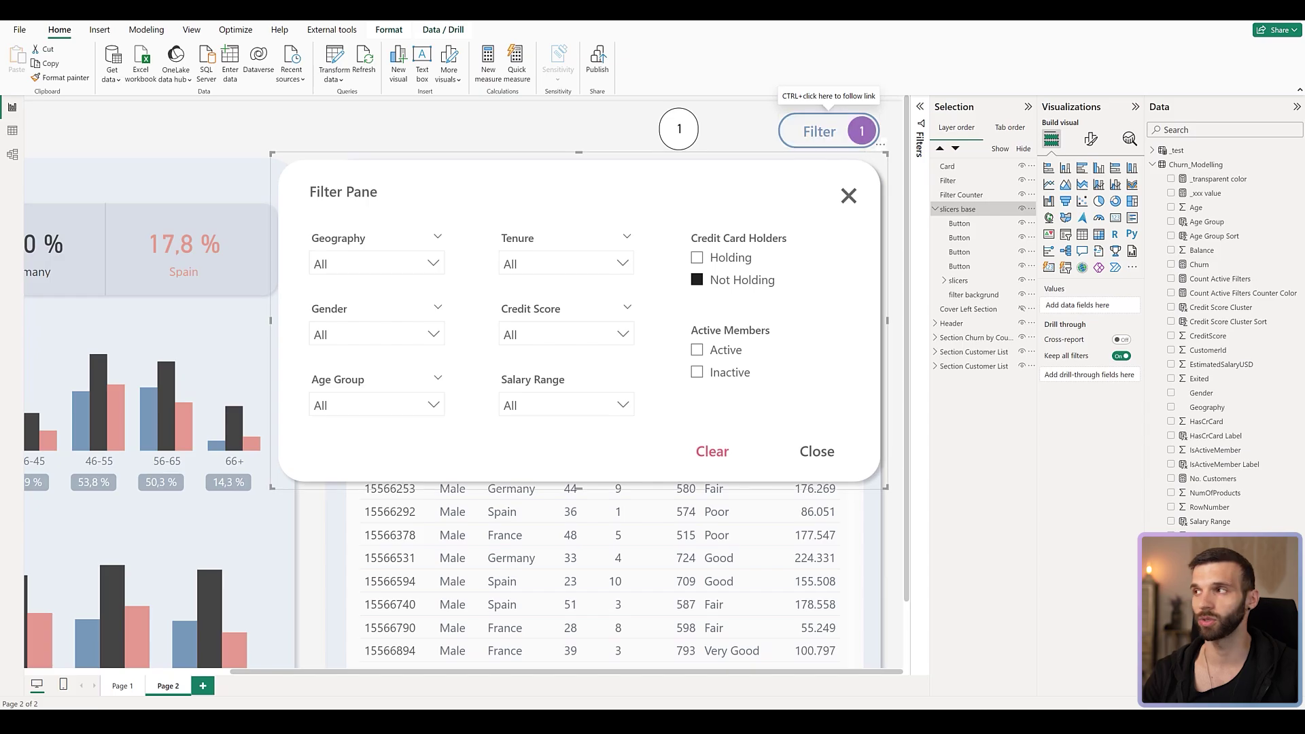
- Create a new measure in Churn_Modelling named Count Active Filters Button Color, with its expression starting on a second line
{"action": "right_click", "coordinate": [1233, 285]}
{"action": "left_click", "coordinate": [1156, 320]}
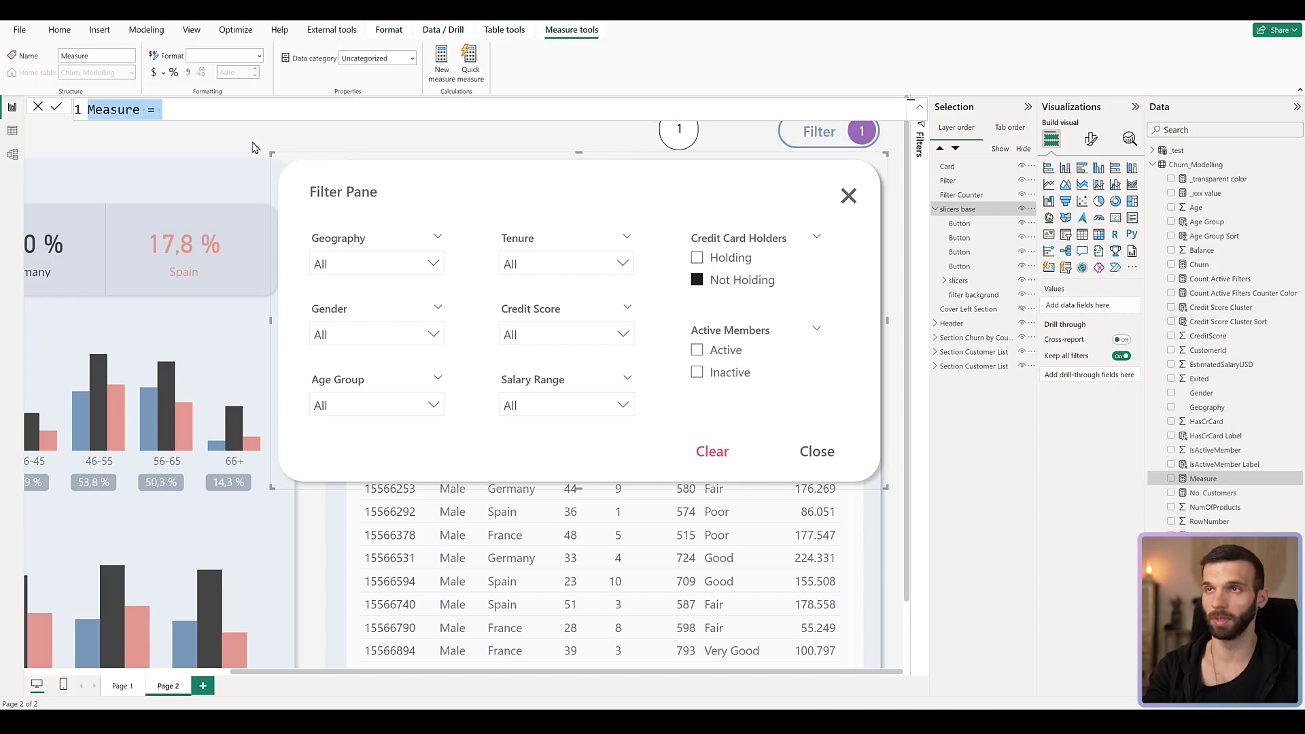
{"action": "type", "text": "Count Acti"}
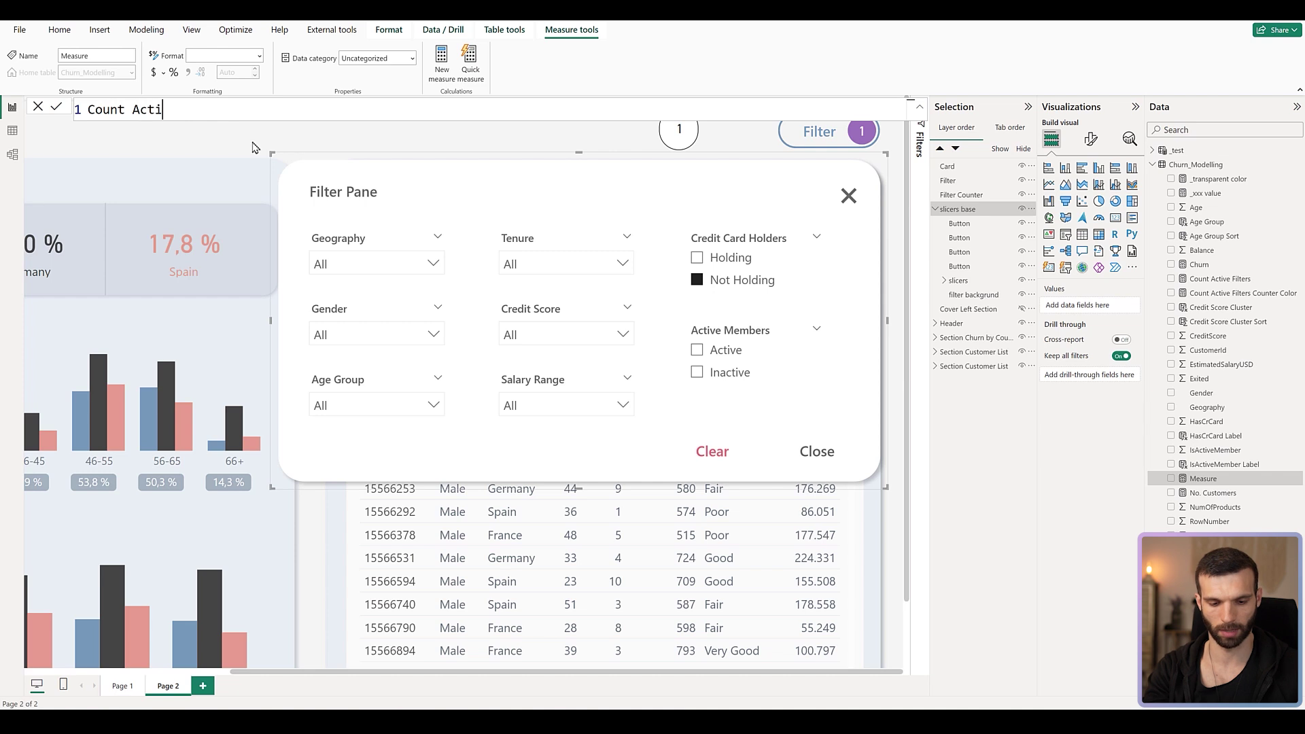
{"action": "type", "text": "ve Filters "}
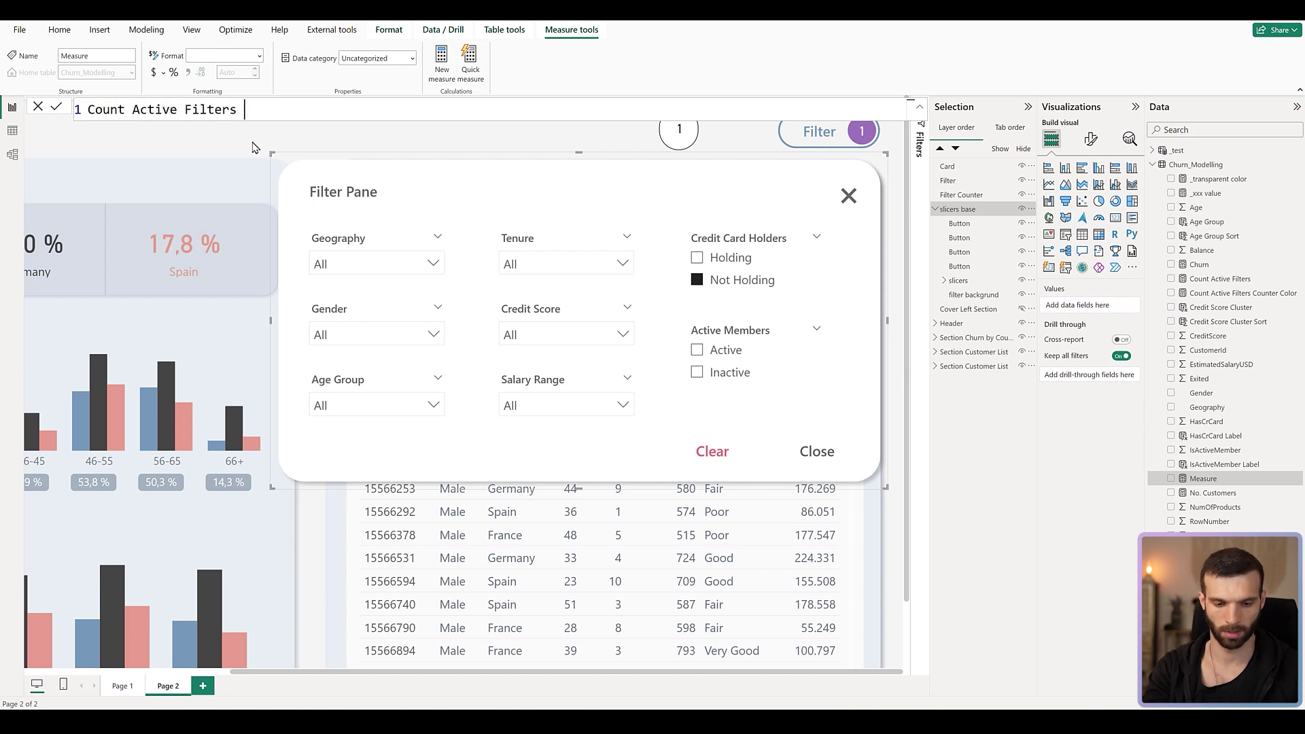
{"action": "type", "text": "Button Color "}
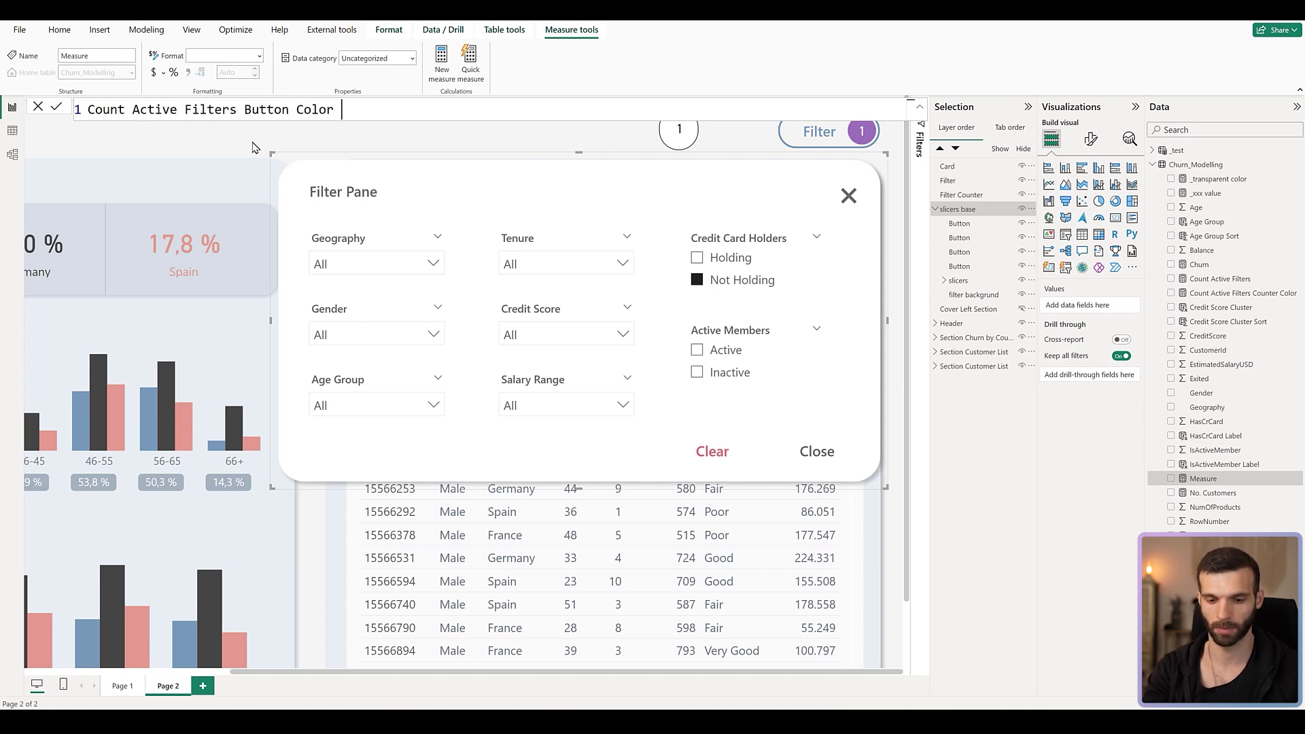
{"action": "type", "text": "="}
{"action": "key", "text": "shift+Return"}
- Begin the measure's IF expression with a test for [Count Active Filters]="0", leaving a new line for its results
{"action": "type", "text": "I"}
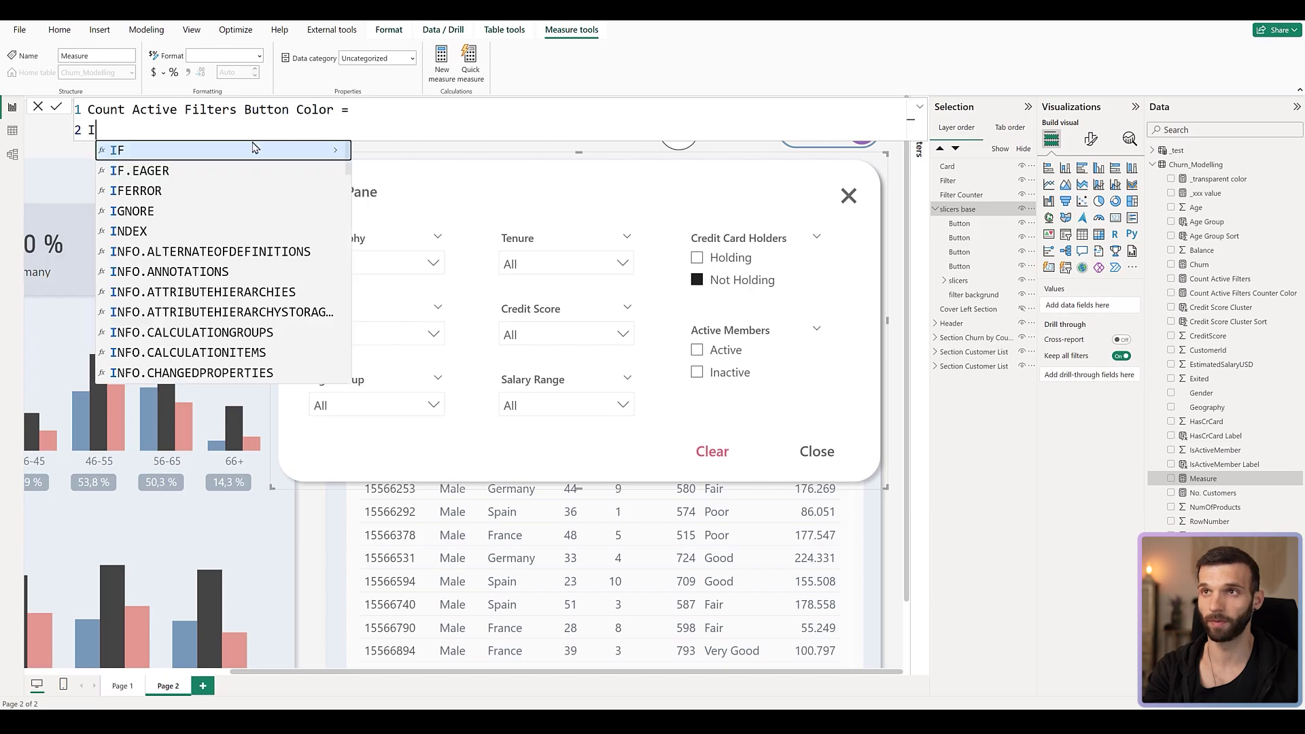
{"action": "type", "text": "F([Count Active F"}
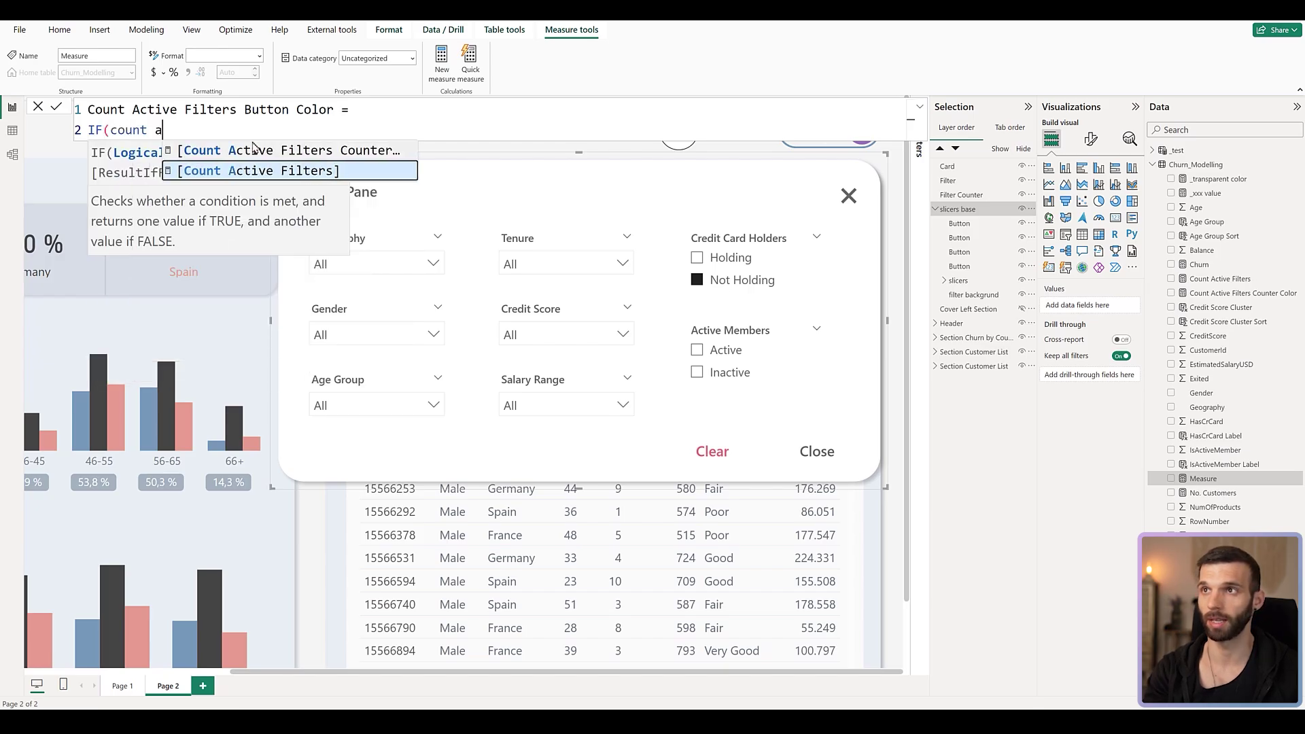
{"action": "key", "text": "Tab"}
{"action": "type", "text": "=\"0\","}
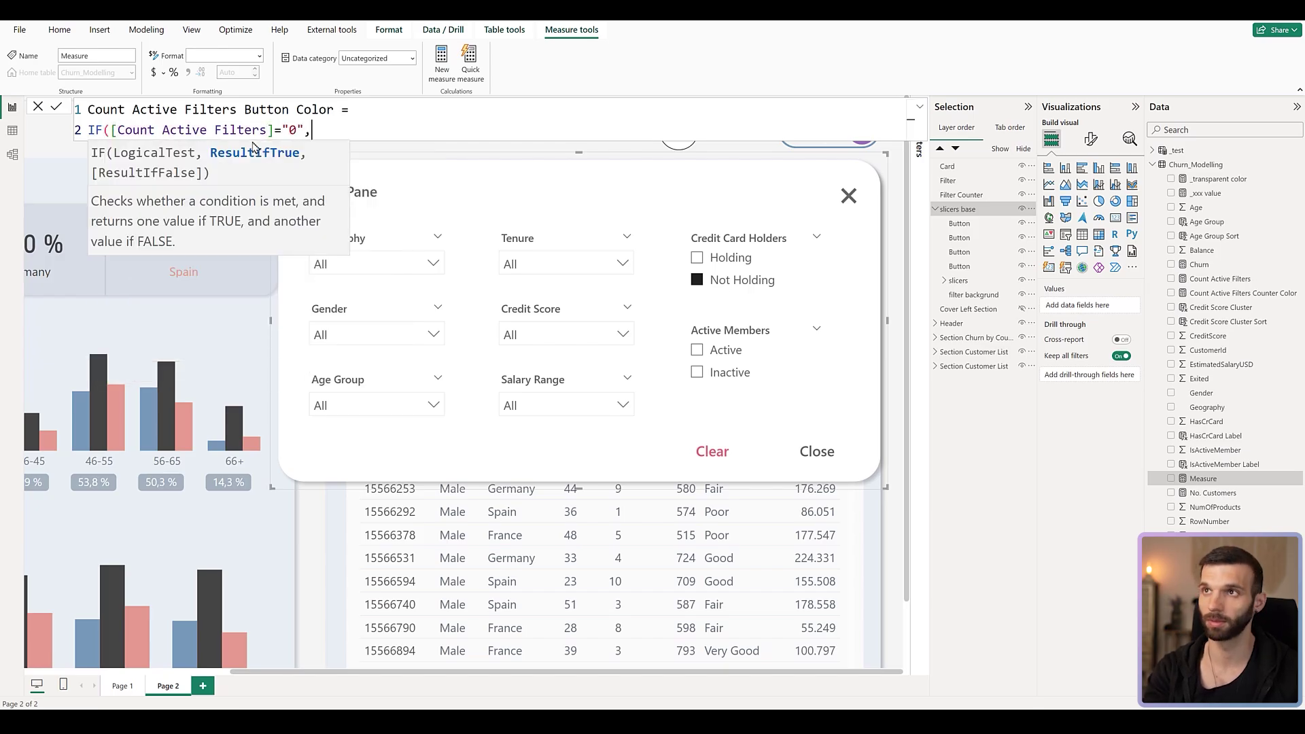
{"action": "key", "text": "shift+Return"}
- Set the IF's true result to "#558AC9" and its false result to "#9C74BB", closing the function
{"action": "type", "text": "\","}
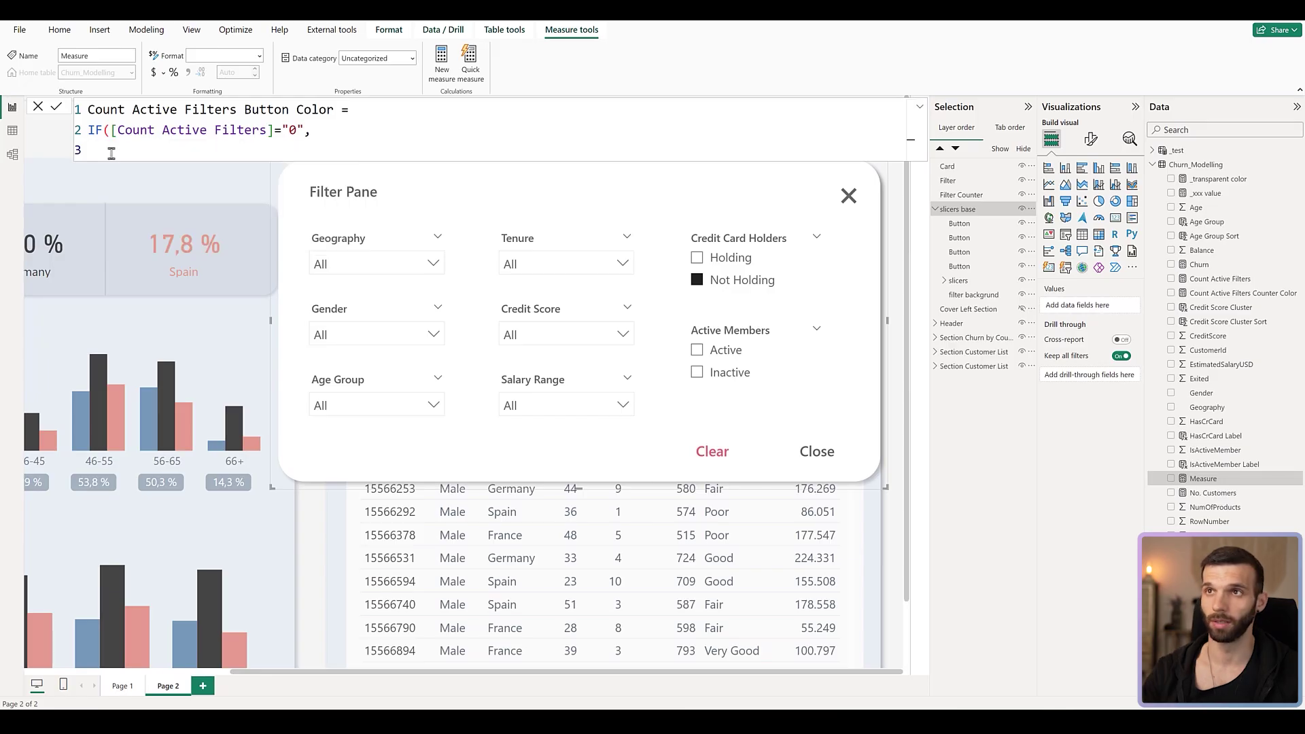
{"action": "type", "text": "#558AC9"}
{"action": "type", "text": "\""}
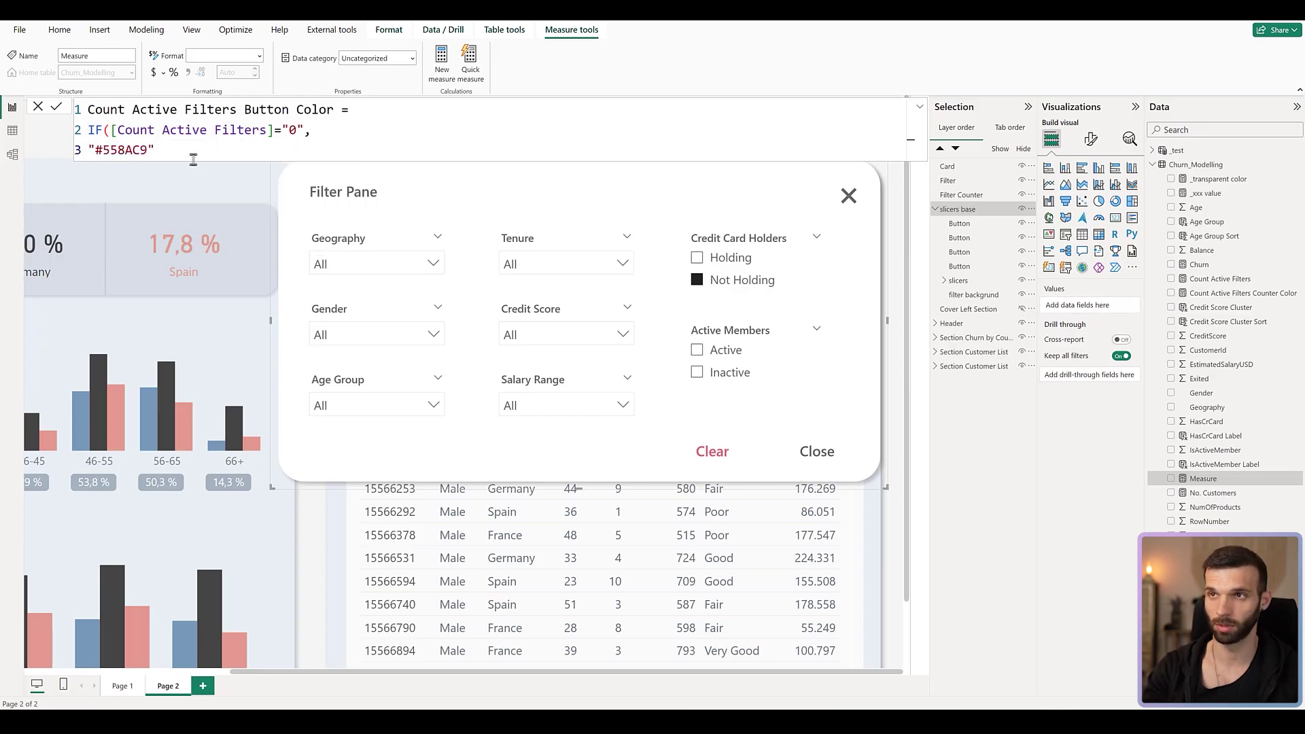
{"action": "type", "text": ", \""}
{"action": "type", "text": "#9C74BB"}
{"action": "type", "text": "\""}
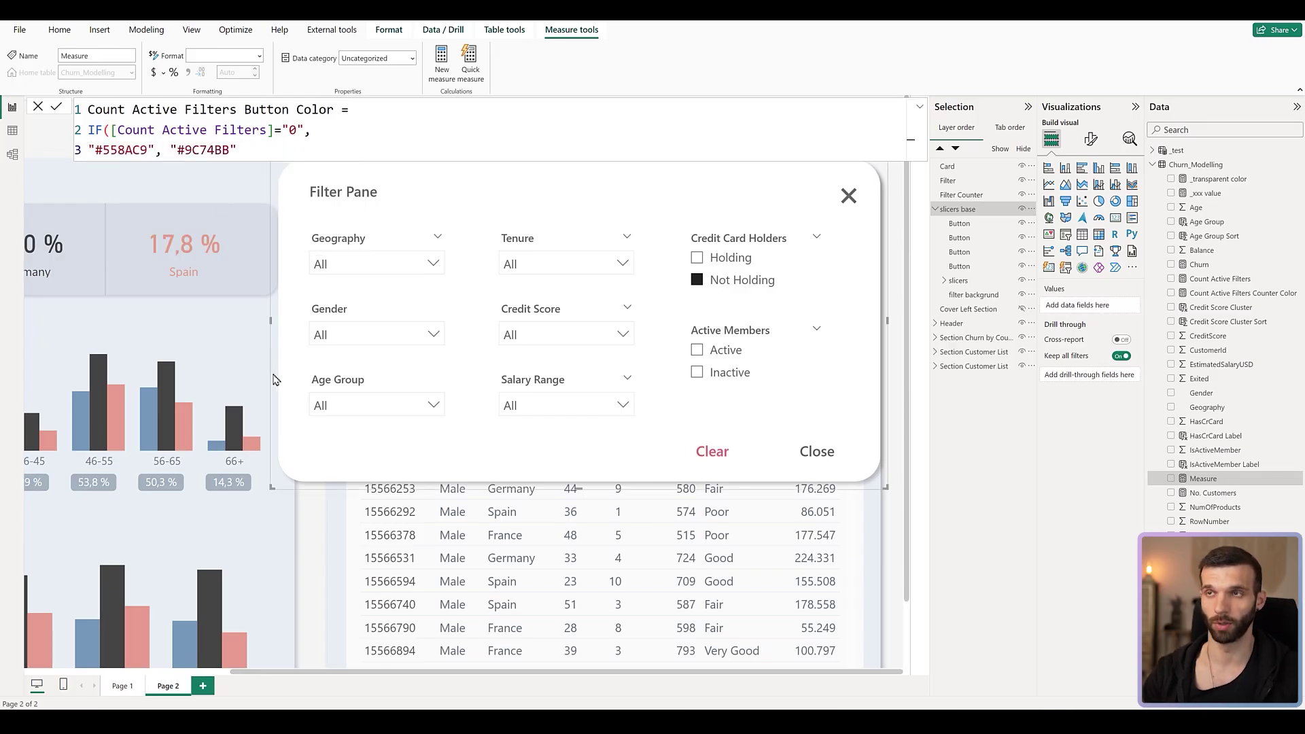
{"action": "type", "text": ")"}
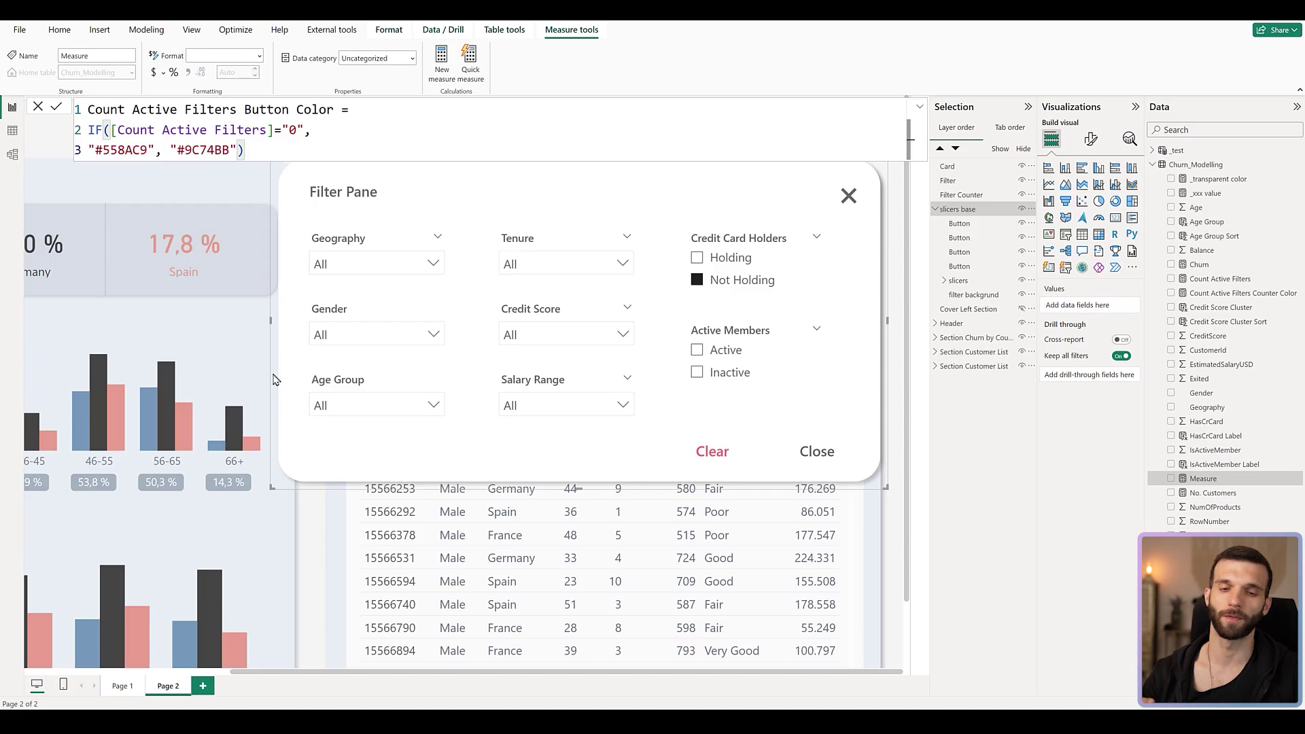
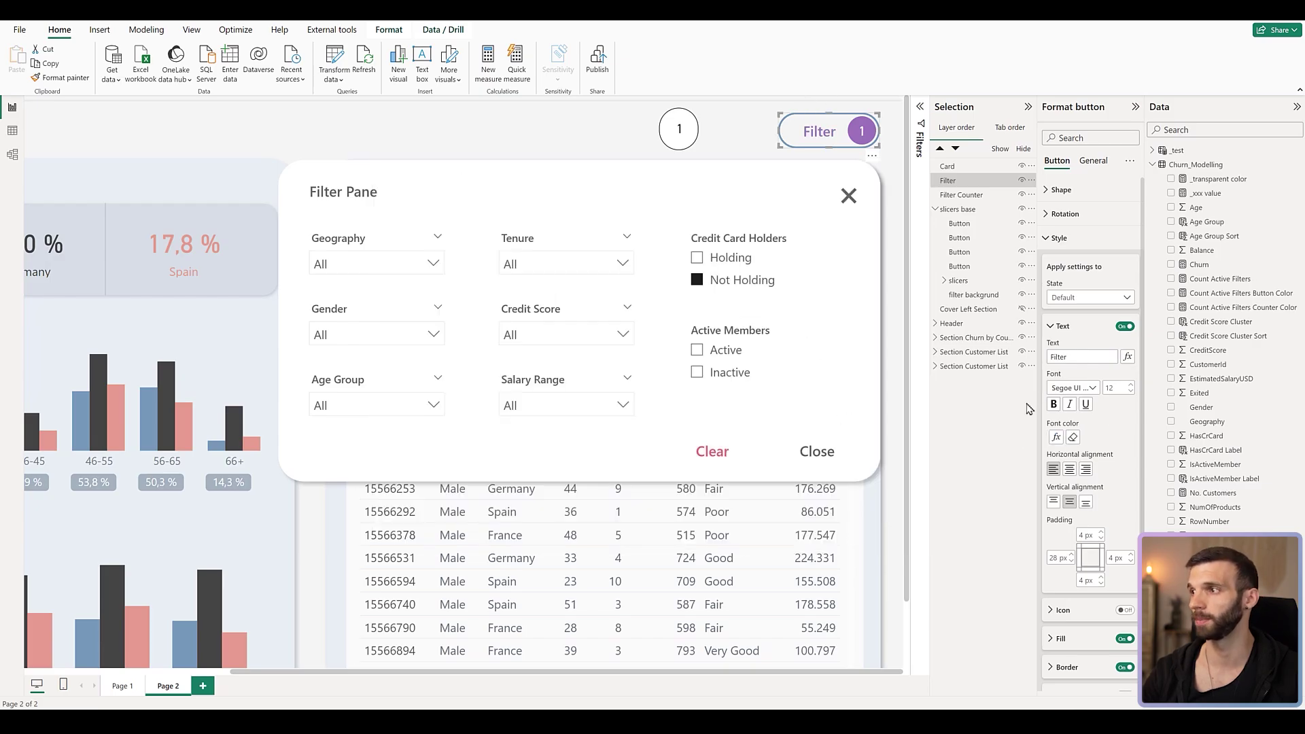
- Base the Filter button's default border color on the field value of the Count Active Filters Button Color measure
{"action": "scroll", "coordinate": [1052, 568], "scroll_direction": "down", "scroll_amount": 2}
{"action": "left_click", "coordinate": [1060, 591]}
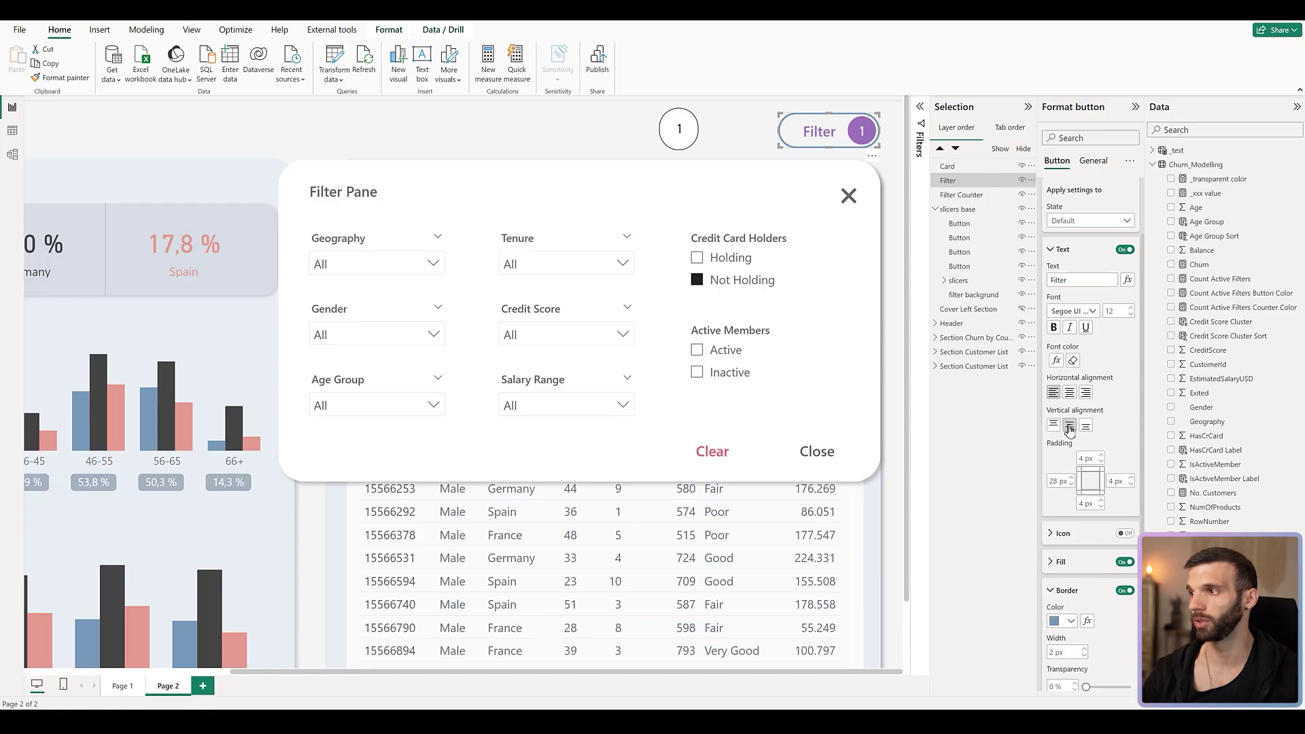
{"action": "scroll", "coordinate": [1064, 585], "scroll_direction": "down", "scroll_amount": 2}
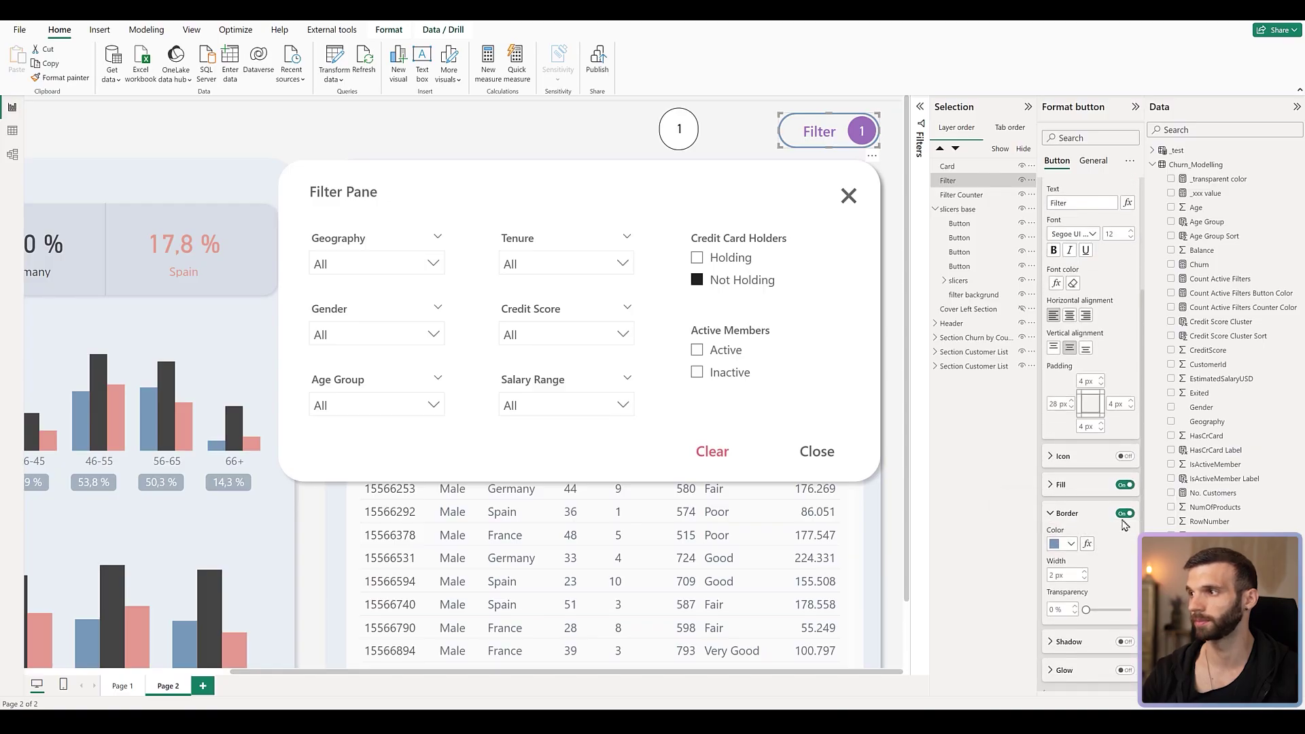
{"action": "left_click", "coordinate": [1088, 544]}
{"action": "left_click", "coordinate": [429, 272]}
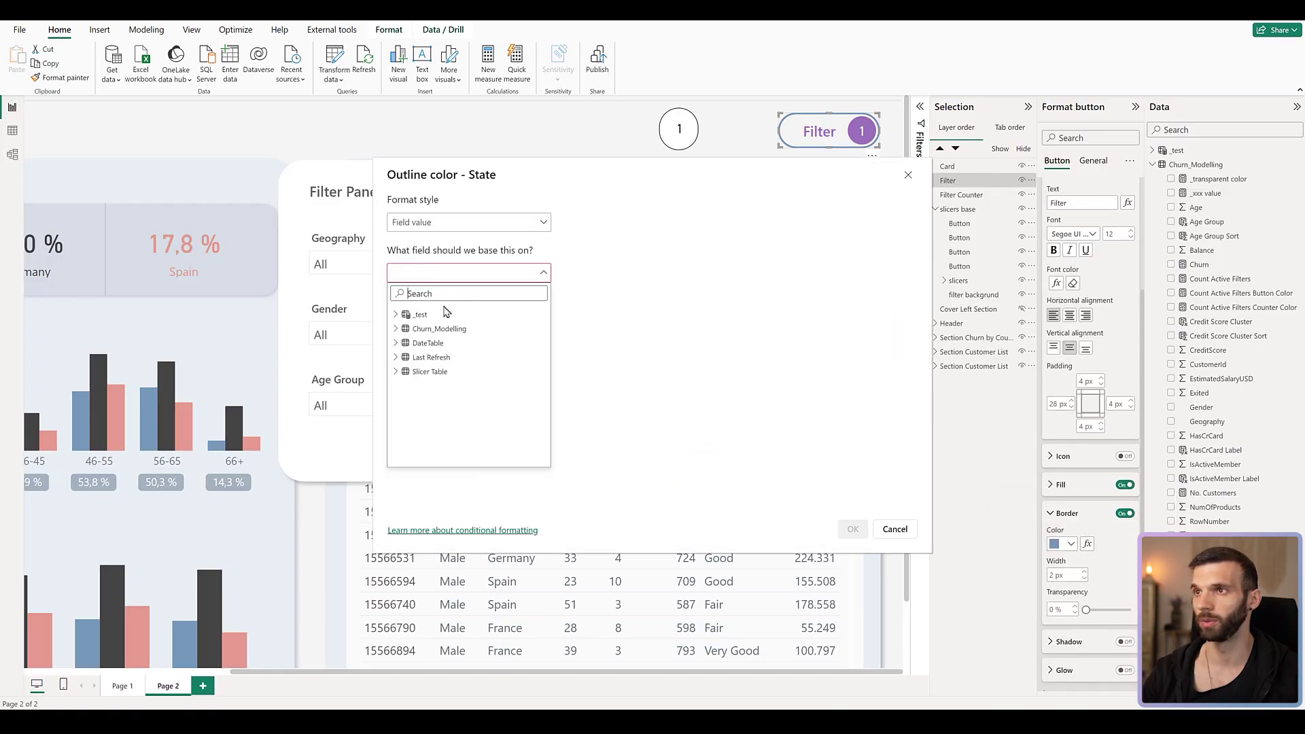
{"action": "left_click", "coordinate": [410, 293]}
{"action": "type", "text": "button"}
{"action": "left_click", "coordinate": [441, 329]}
{"action": "key", "text": "Return"}
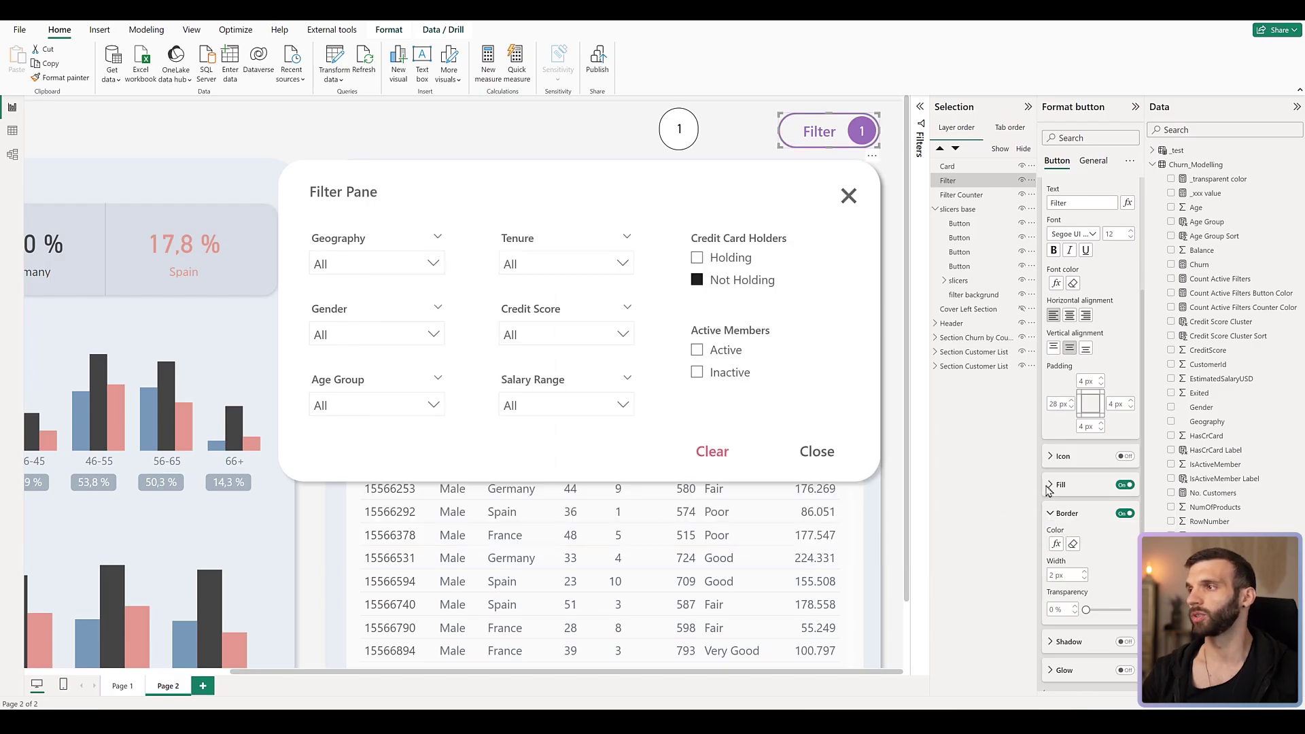
- Base the Filter button's default fill color on the Count Active Filters Counter Color field value and set the fill transparency to 85%
{"action": "left_click", "coordinate": [1050, 485]}
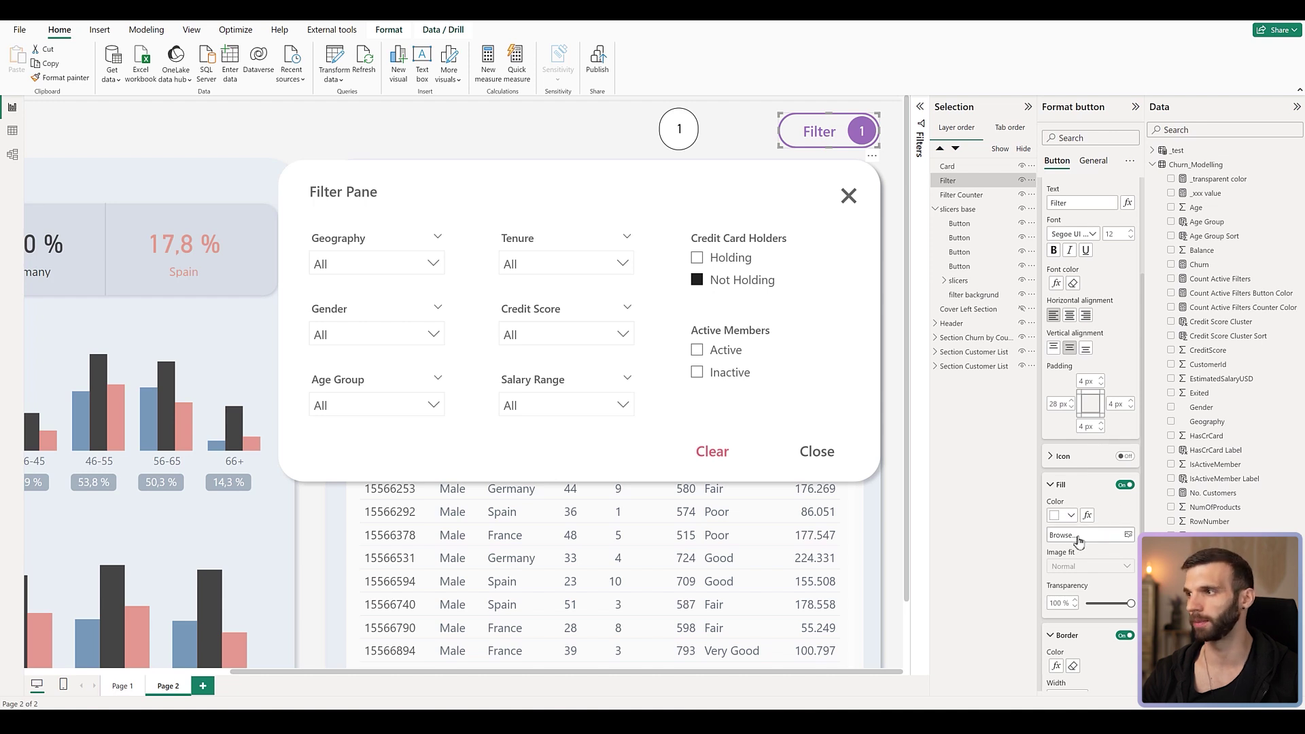
{"action": "left_click", "coordinate": [1087, 516]}
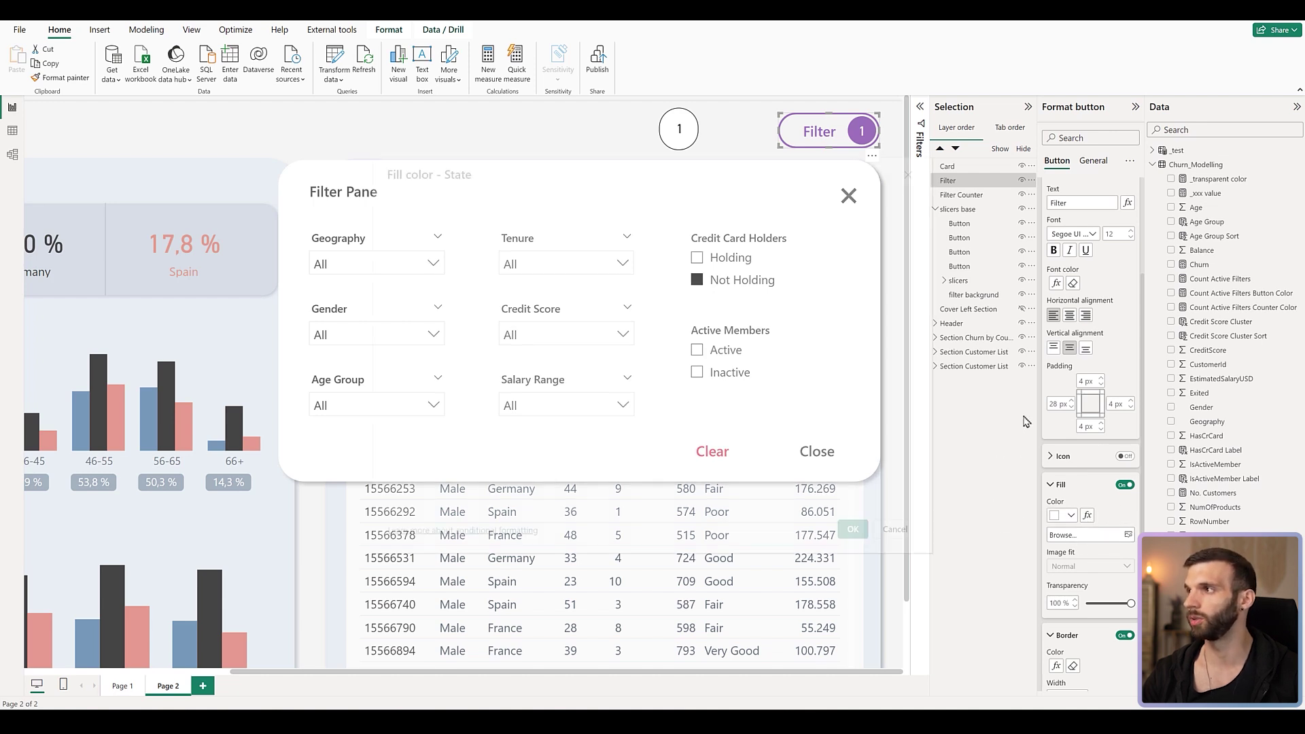
{"action": "left_click", "coordinate": [503, 223]}
{"action": "left_click", "coordinate": [444, 278]}
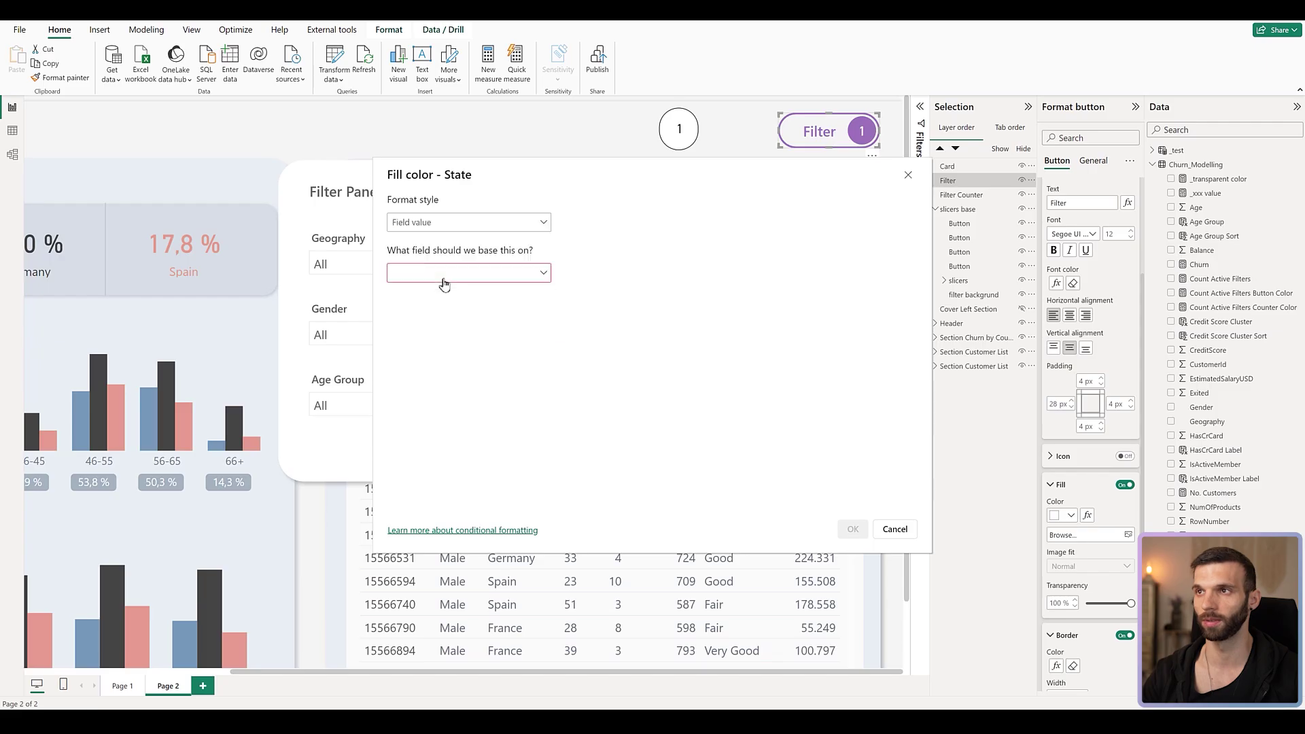
{"action": "left_click", "coordinate": [439, 272]}
{"action": "type", "text": "counter"}
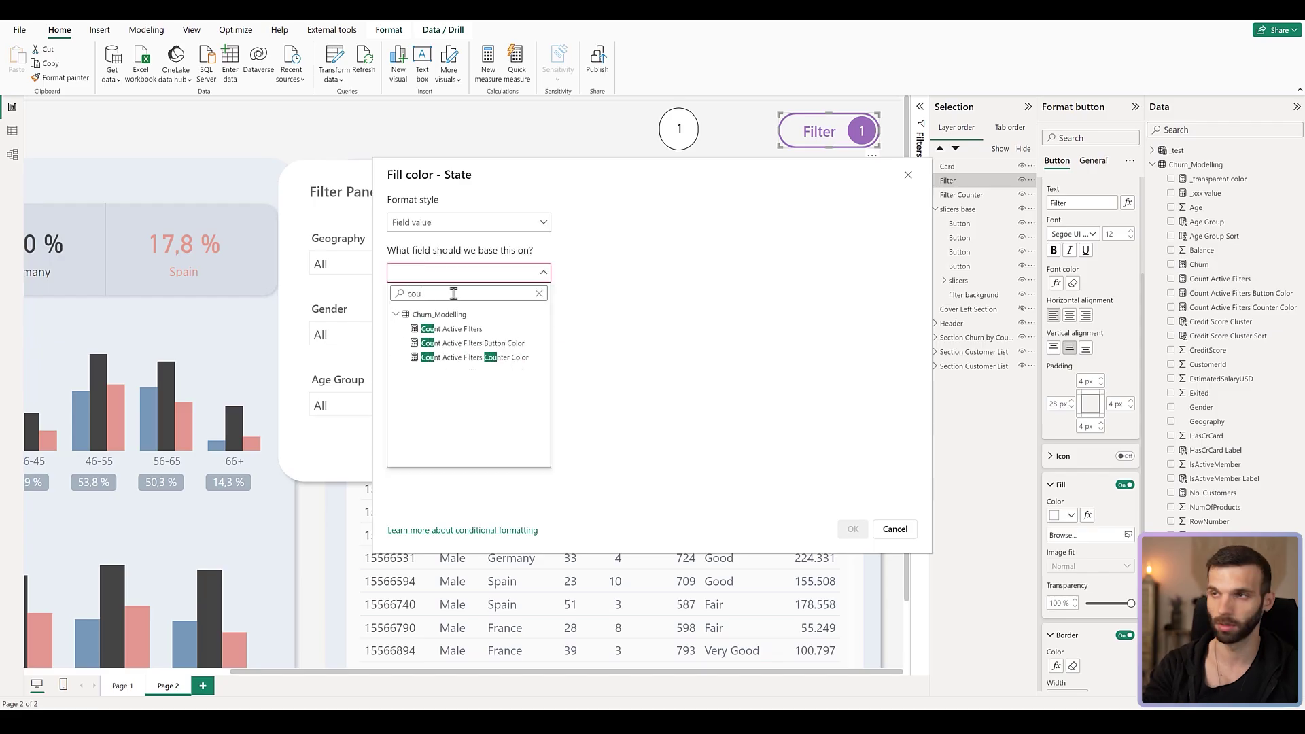
{"action": "left_click", "coordinate": [516, 335]}
{"action": "left_click", "coordinate": [847, 530]}
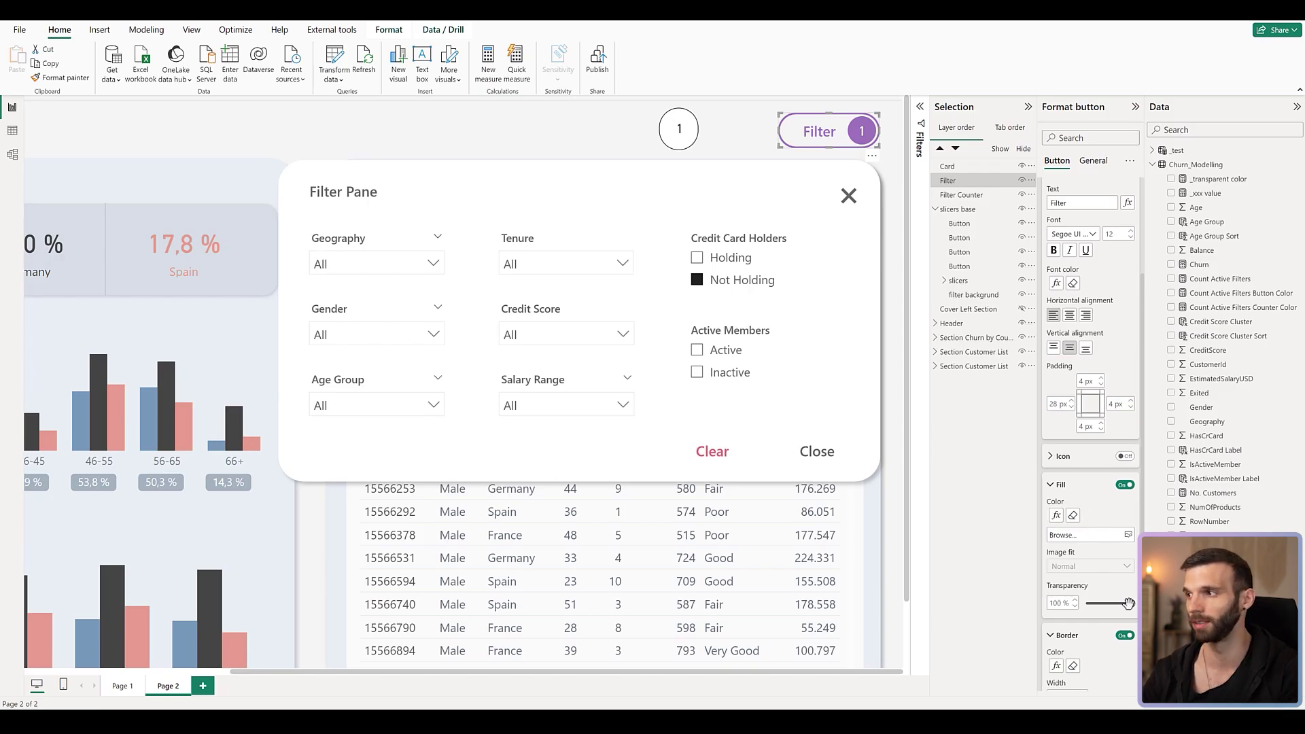
{"action": "double_click", "coordinate": [1054, 603]}
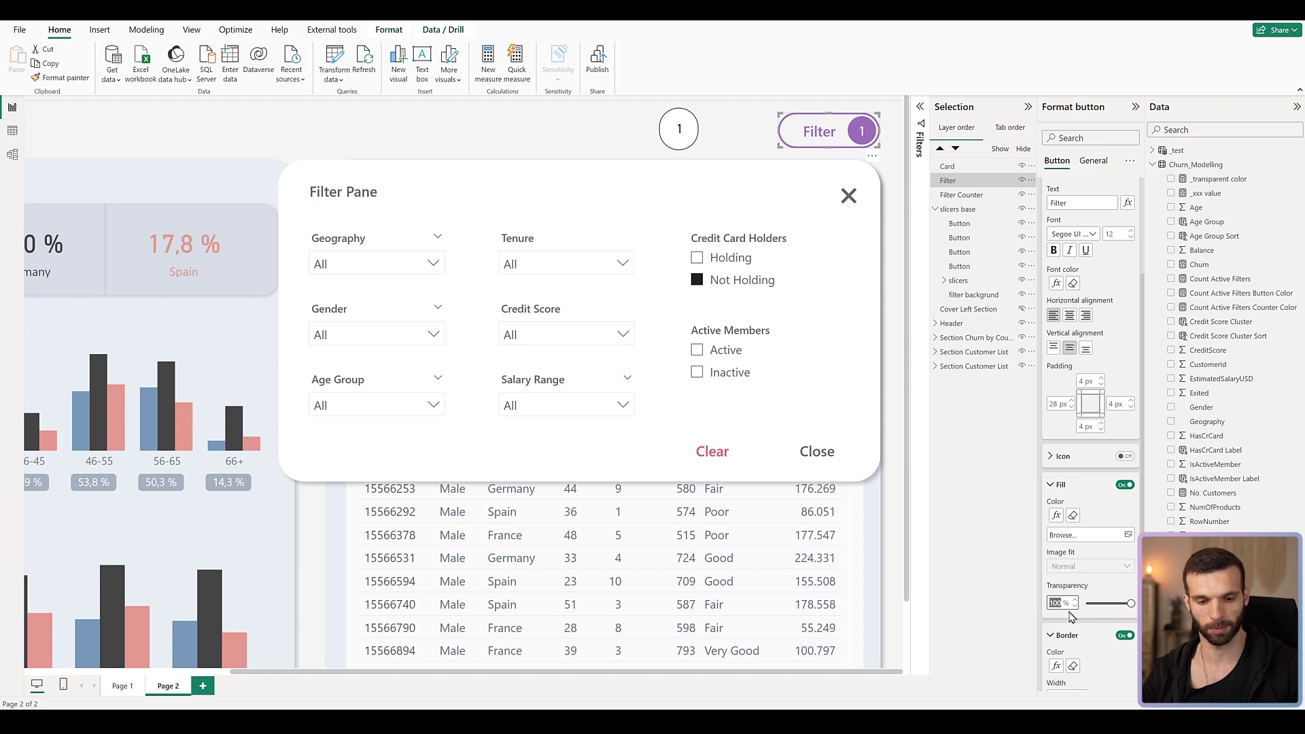
{"action": "type", "text": "85"}
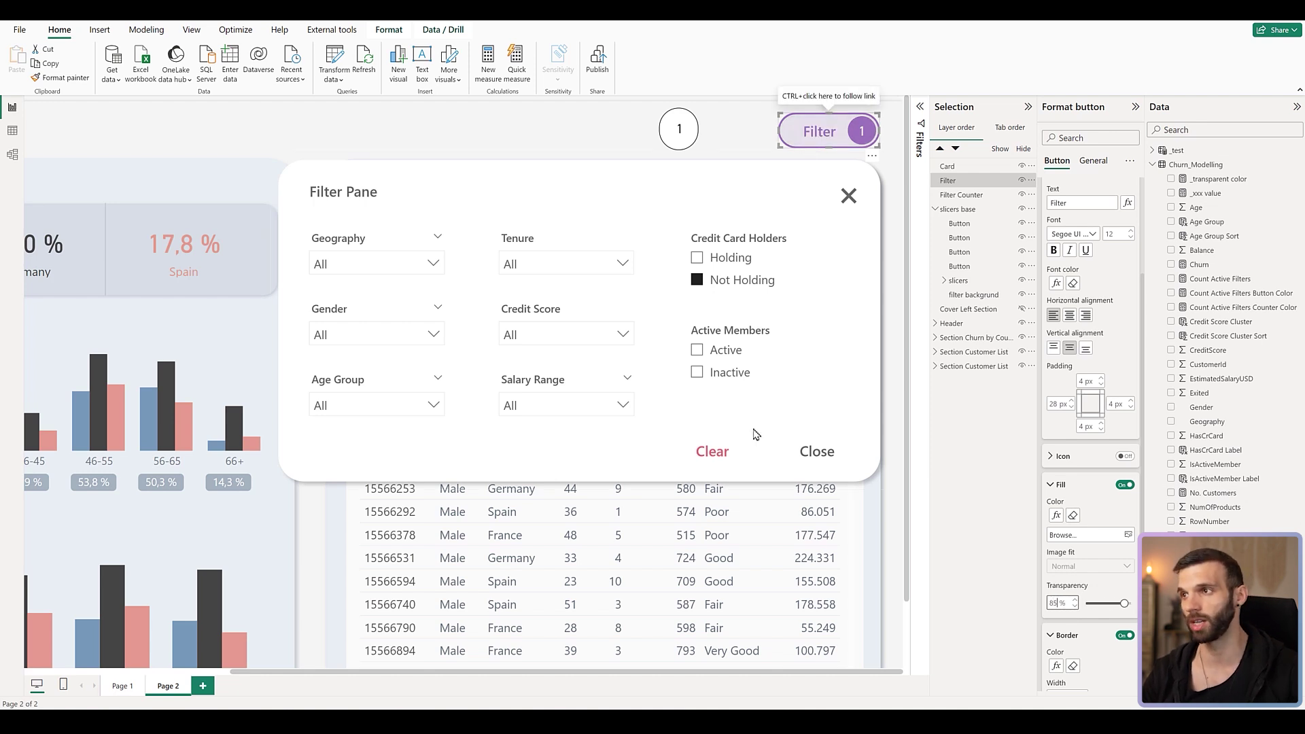
- Clear all slicers and filter Active Members to Active to test the Filter button's conditional colors
{"action": "left_click", "coordinate": [716, 455], "text": "ctrl"}
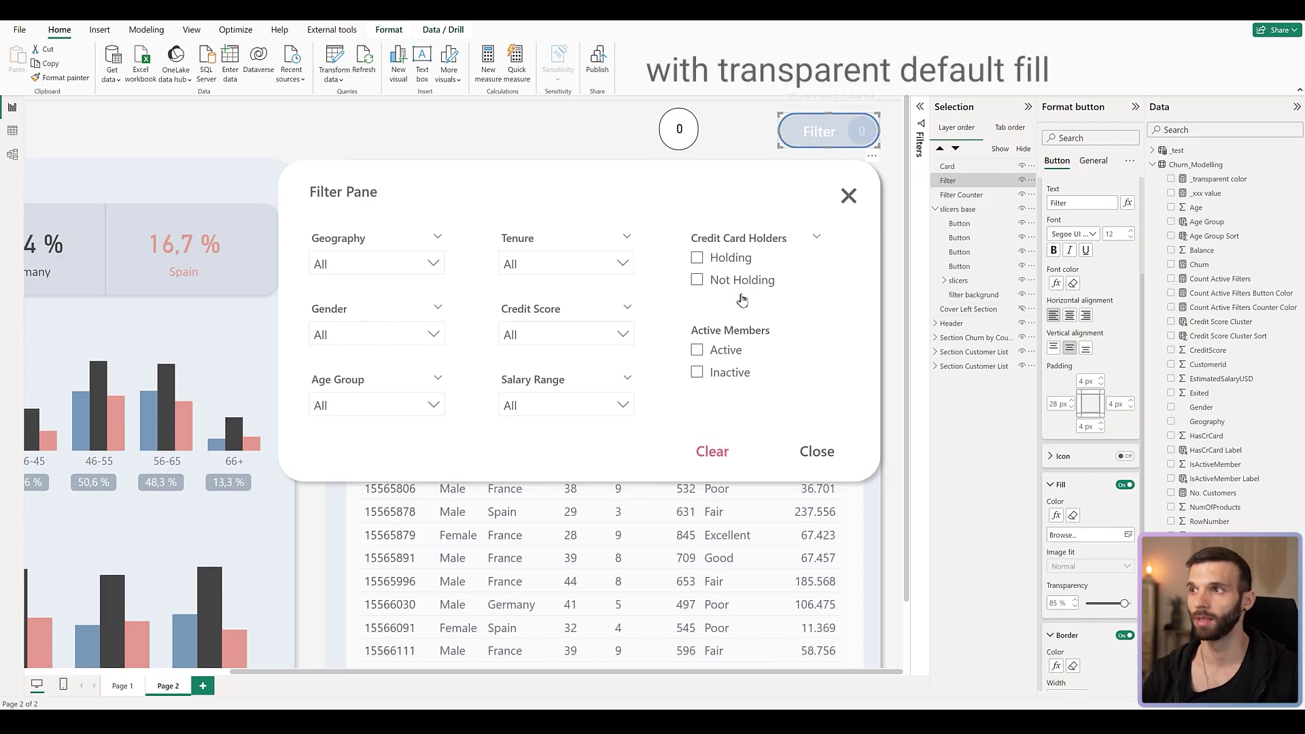
{"action": "left_click", "coordinate": [697, 351]}
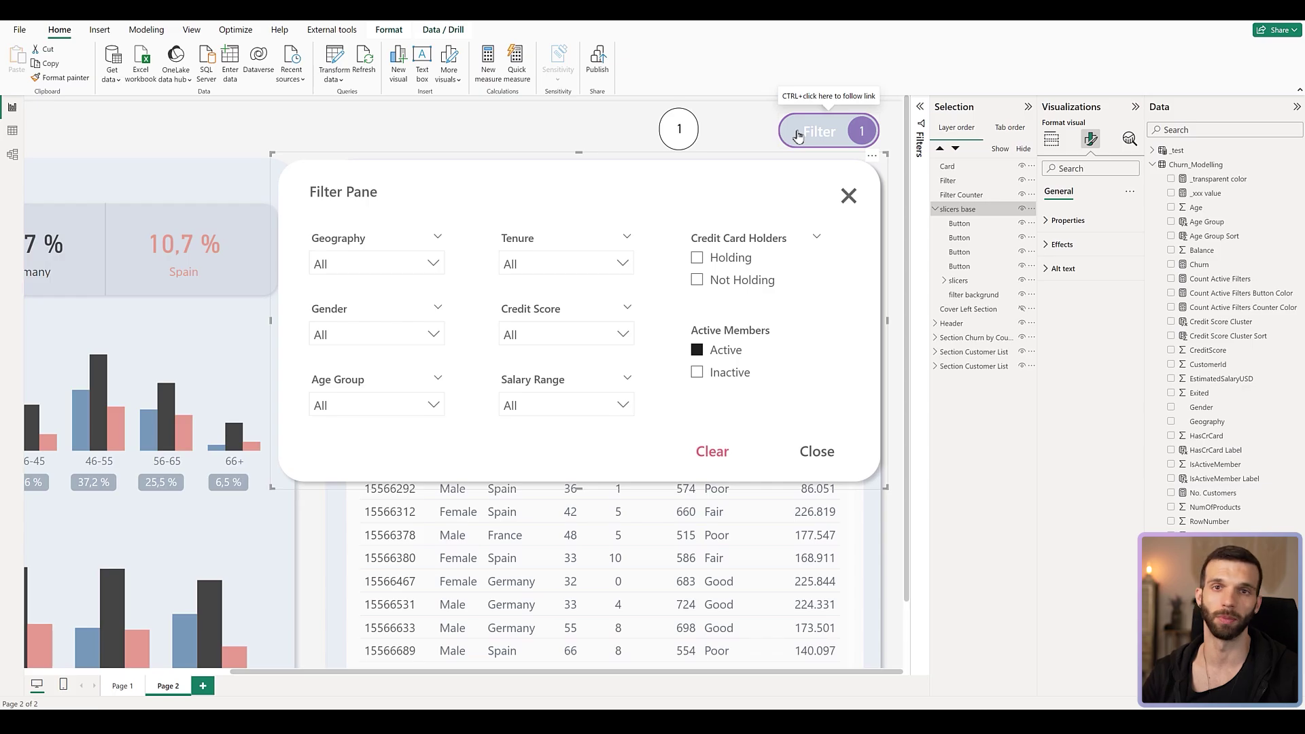
- For the Filter button's On hover state, base the fill color on the field value of the Count Active Filters Button Color measure
{"action": "left_click", "coordinate": [824, 139]}
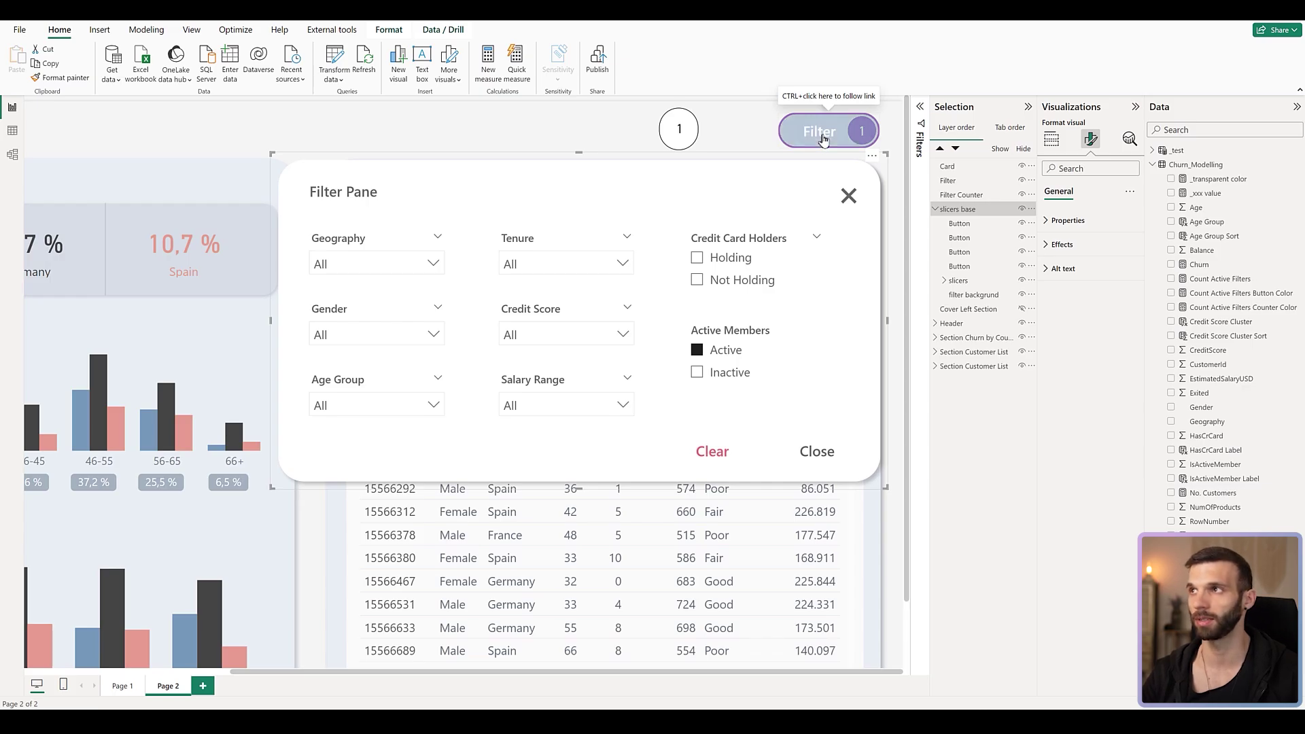
{"action": "scroll", "coordinate": [1088, 272], "scroll_direction": "down", "scroll_amount": 2}
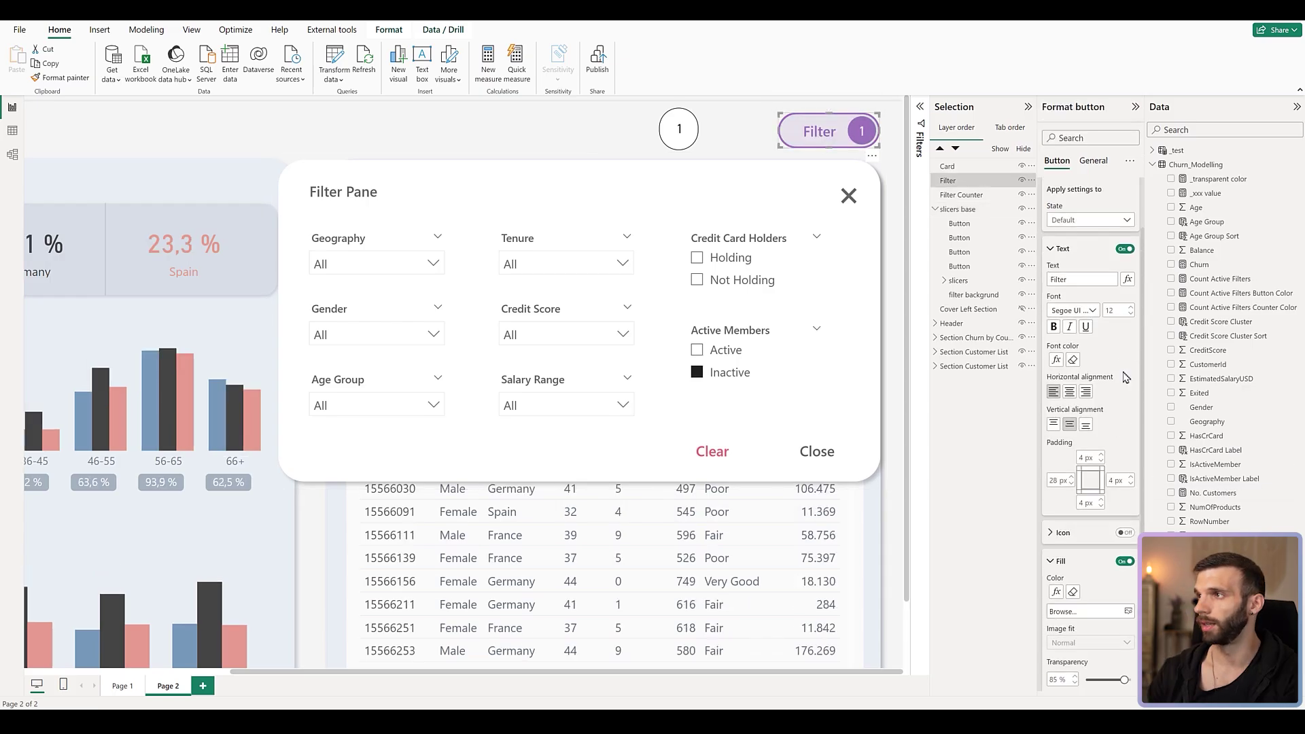
{"action": "left_click", "coordinate": [1090, 220]}
{"action": "left_click", "coordinate": [1085, 250]}
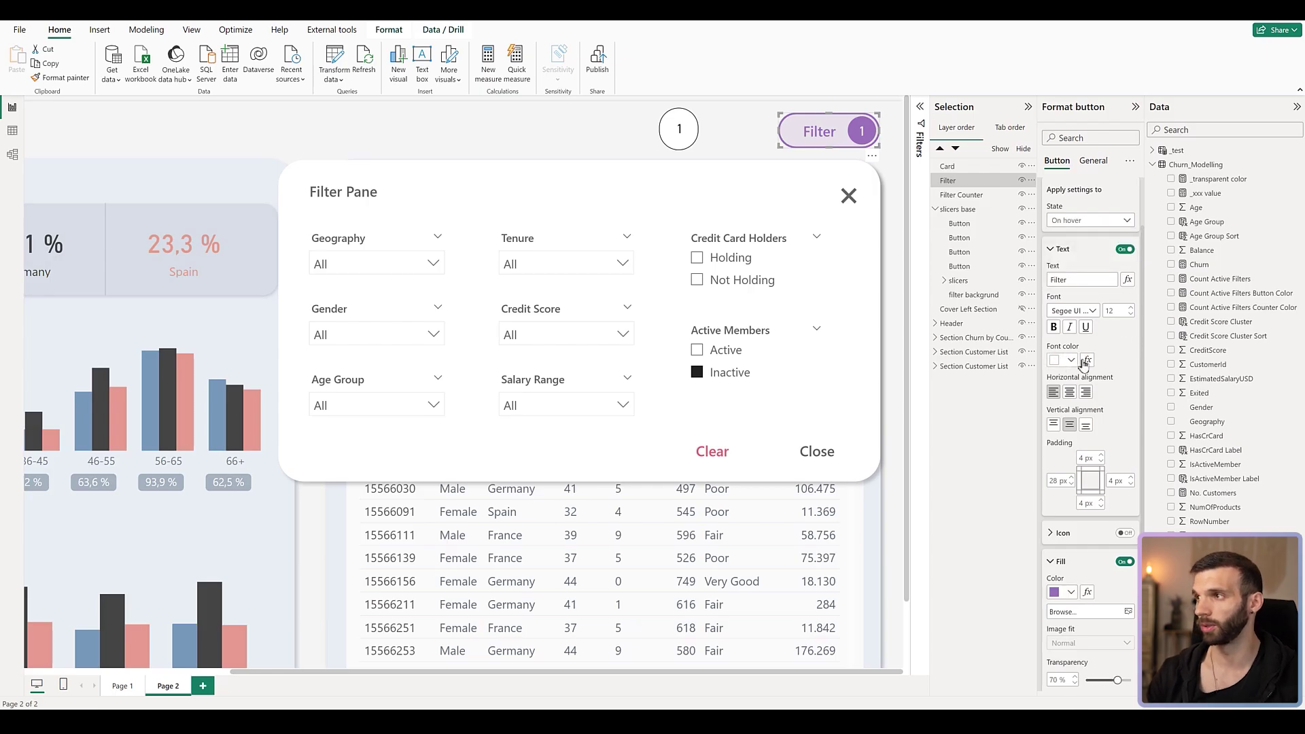
{"action": "scroll", "coordinate": [1123, 360], "scroll_direction": "down", "scroll_amount": 3}
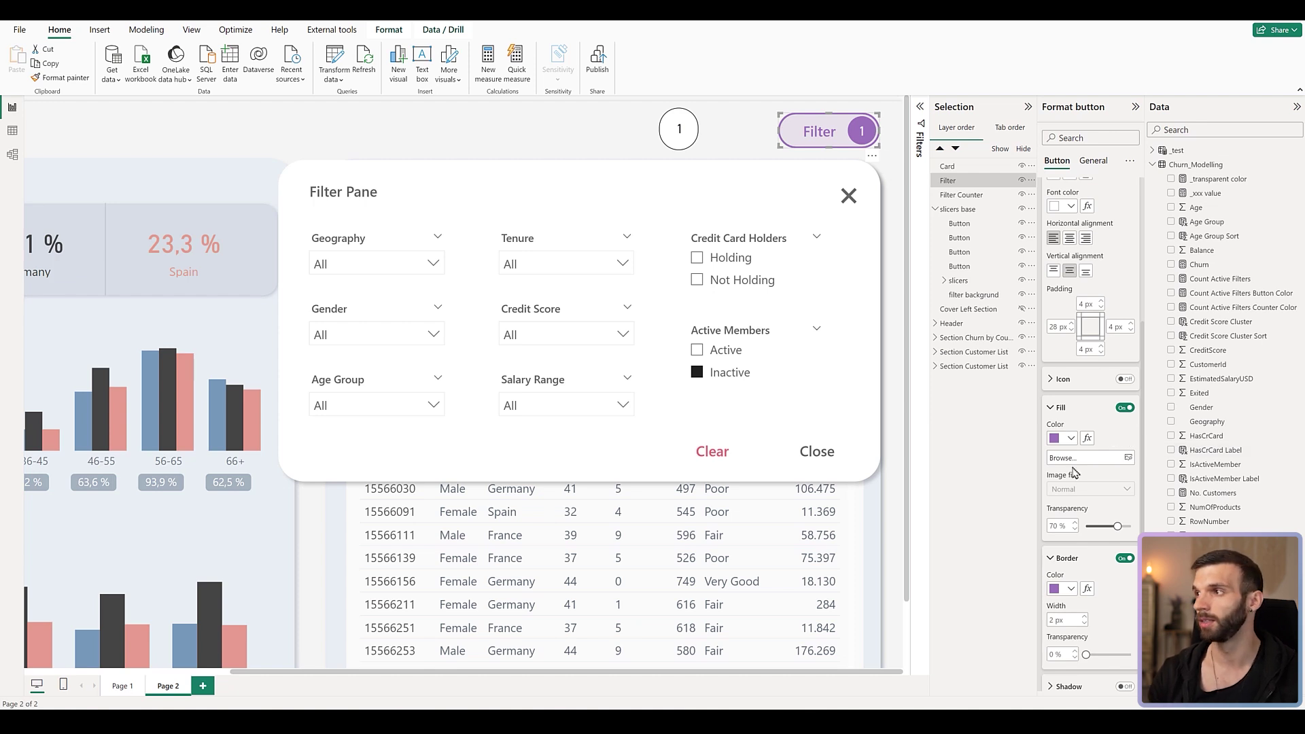
{"action": "left_click", "coordinate": [1088, 437]}
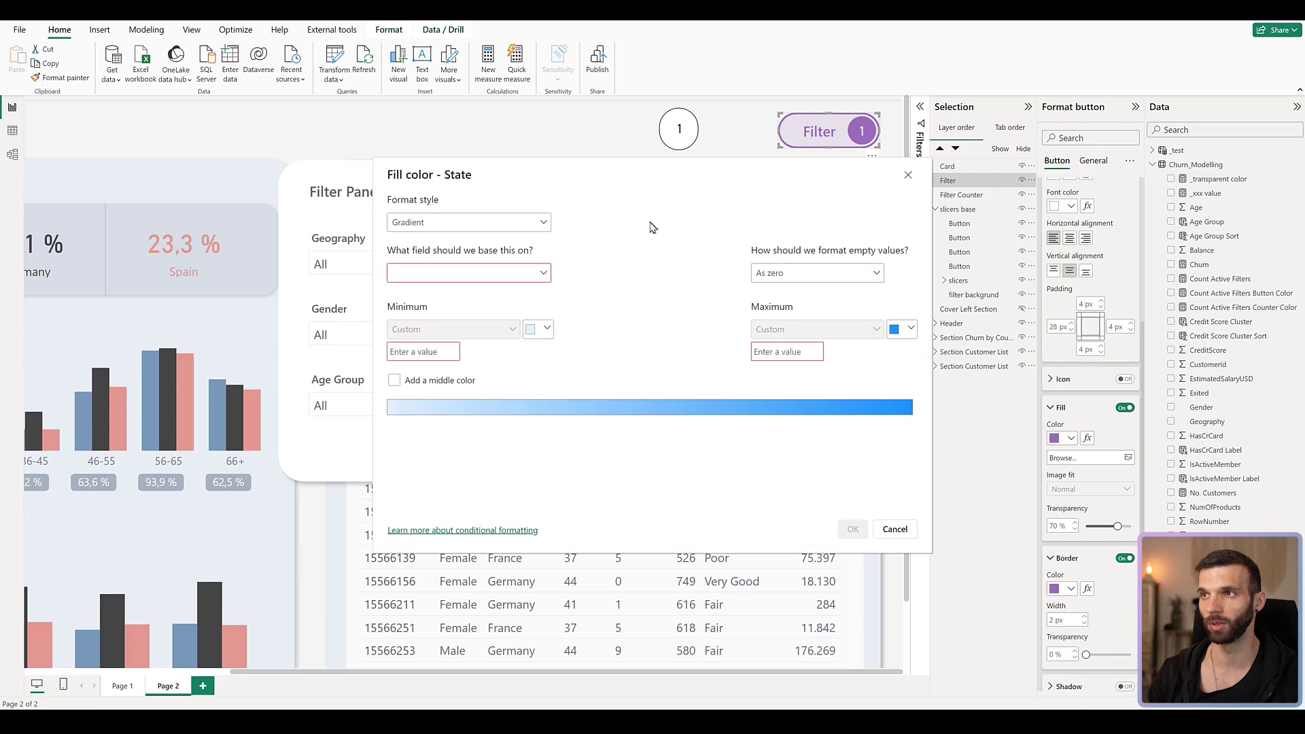
{"action": "left_click", "coordinate": [510, 221]}
{"action": "left_click", "coordinate": [452, 277]}
{"action": "left_click", "coordinate": [495, 274]}
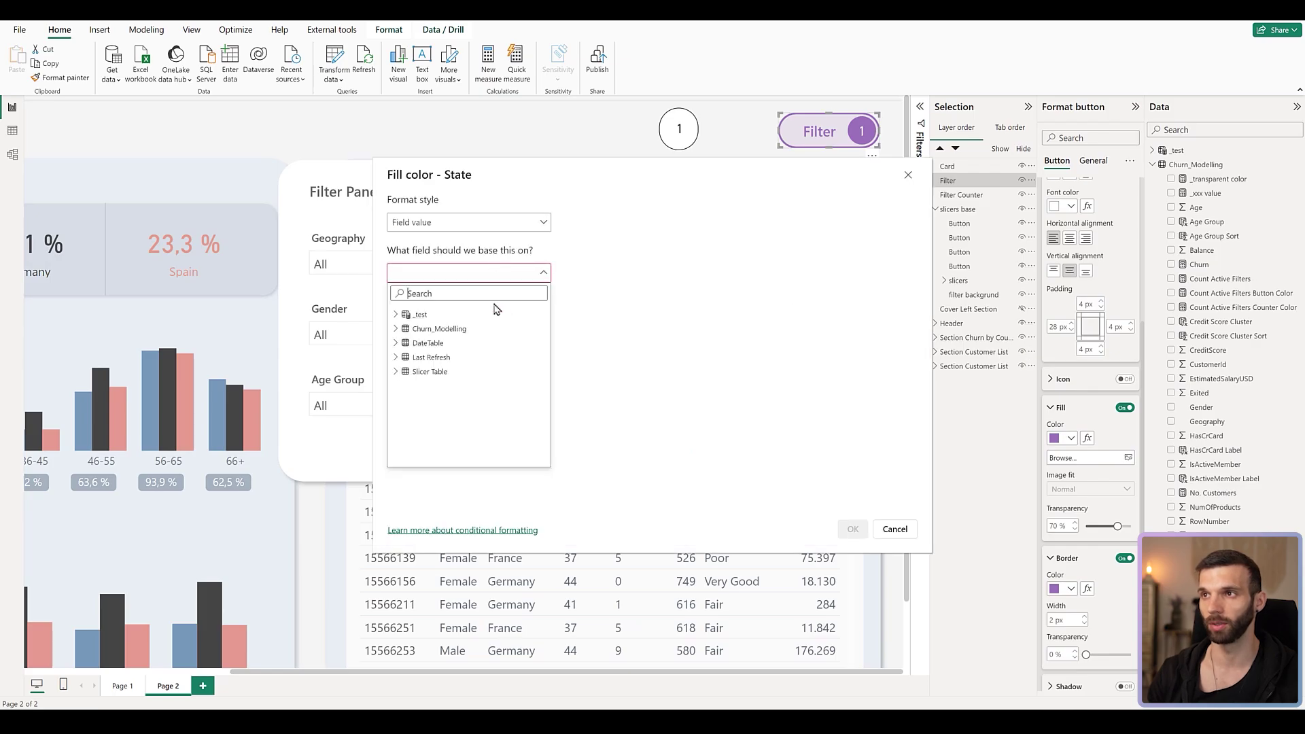
{"action": "type", "text": "button"}
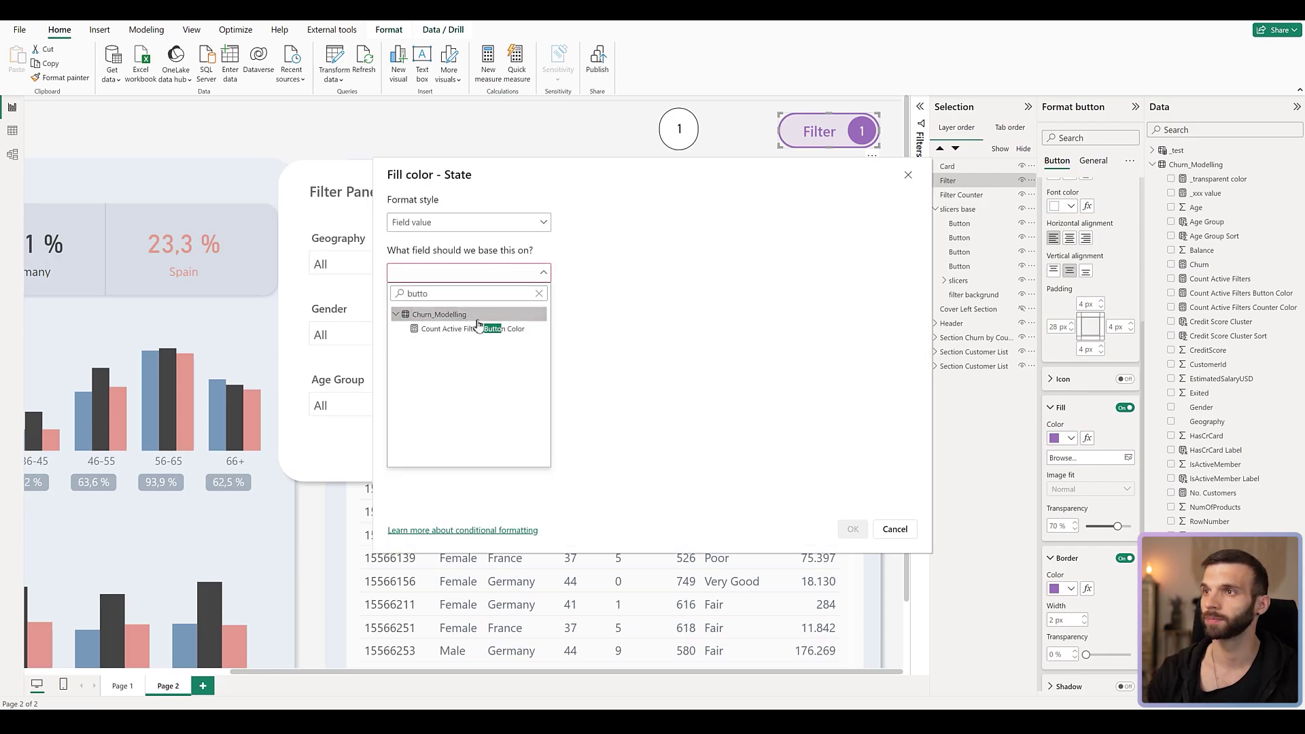
{"action": "left_click", "coordinate": [450, 329]}
{"action": "left_click", "coordinate": [851, 528]}
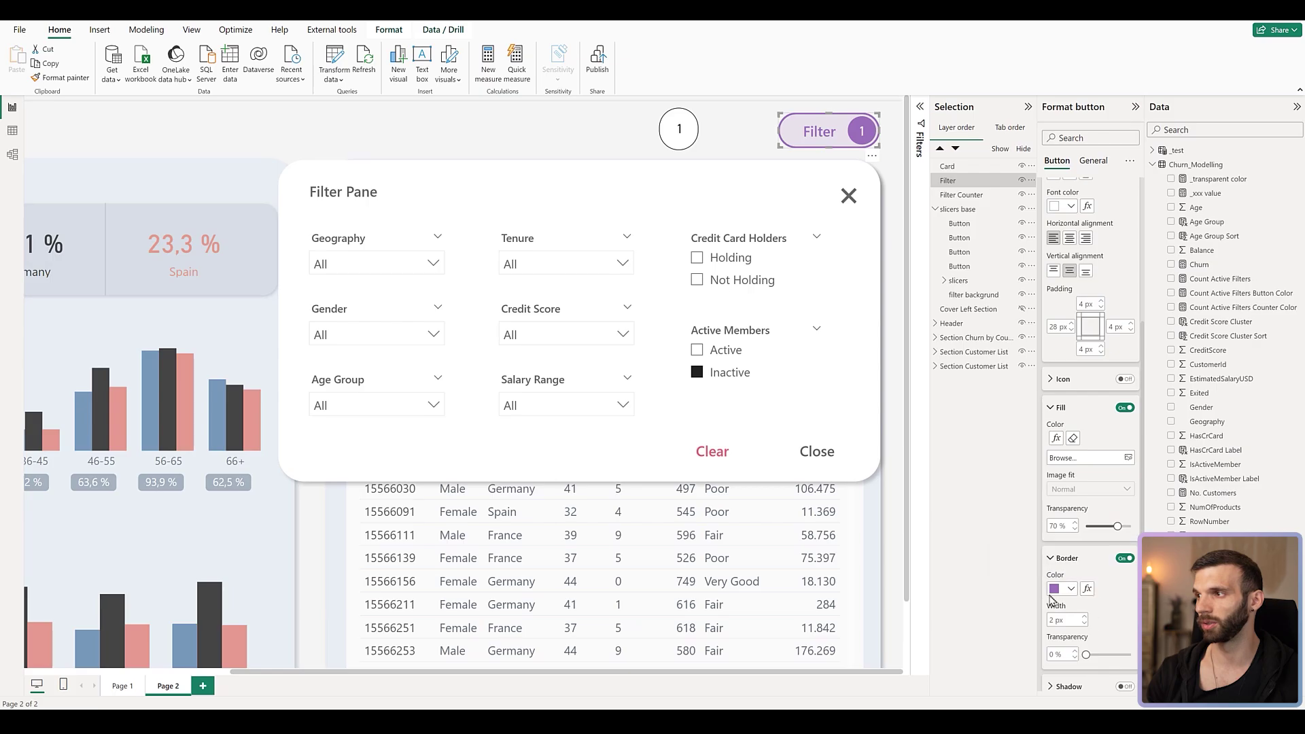
- Base the Filter button's On hover border color on the field value of Count Active Filters Button Color
{"action": "left_click", "coordinate": [450, 222]}
{"action": "left_click", "coordinate": [450, 281]}
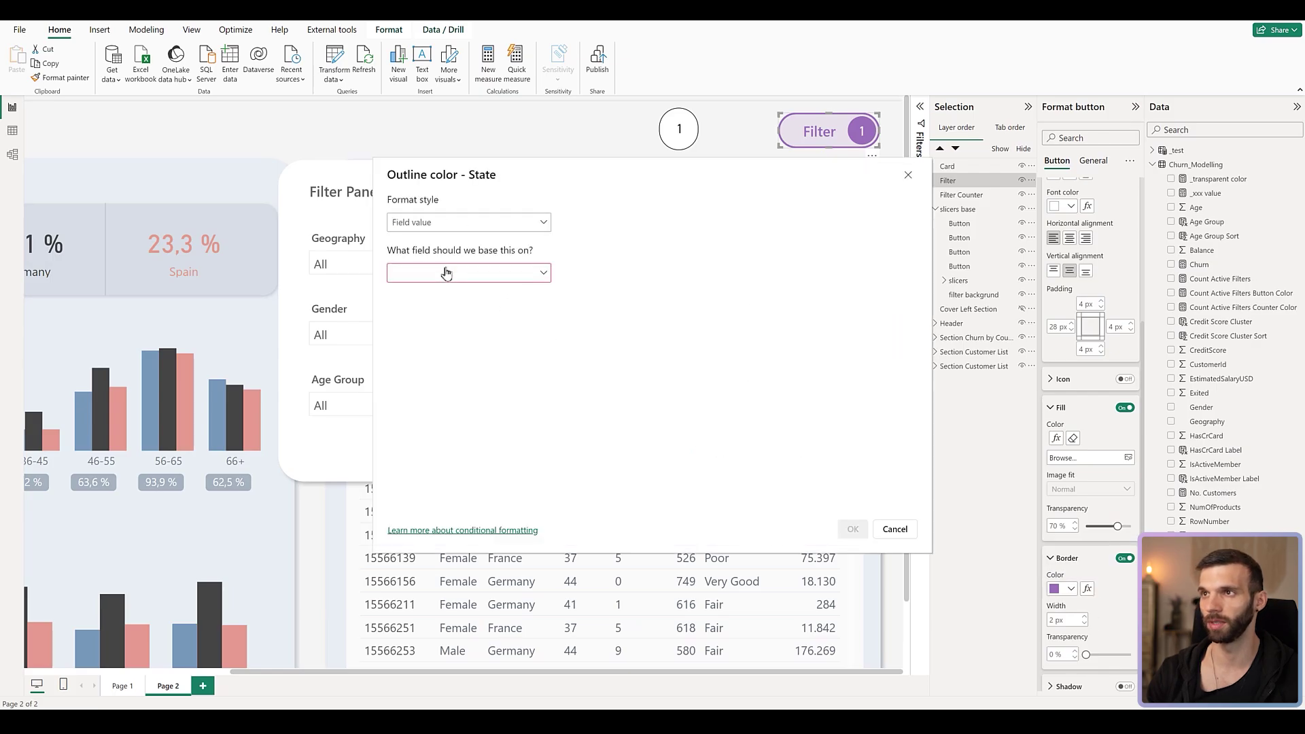
{"action": "left_click", "coordinate": [447, 273]}
{"action": "type", "text": "button"}
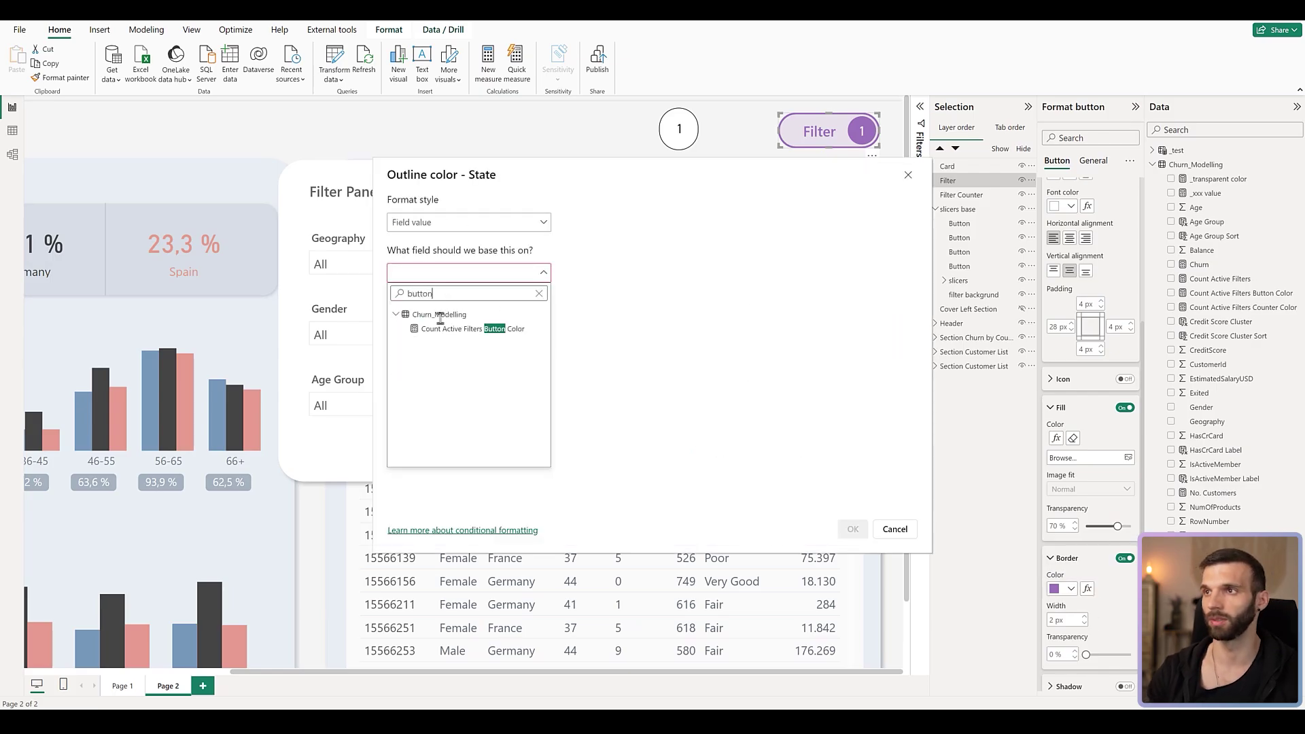
{"action": "left_click", "coordinate": [488, 330]}
{"action": "left_click", "coordinate": [852, 530]}
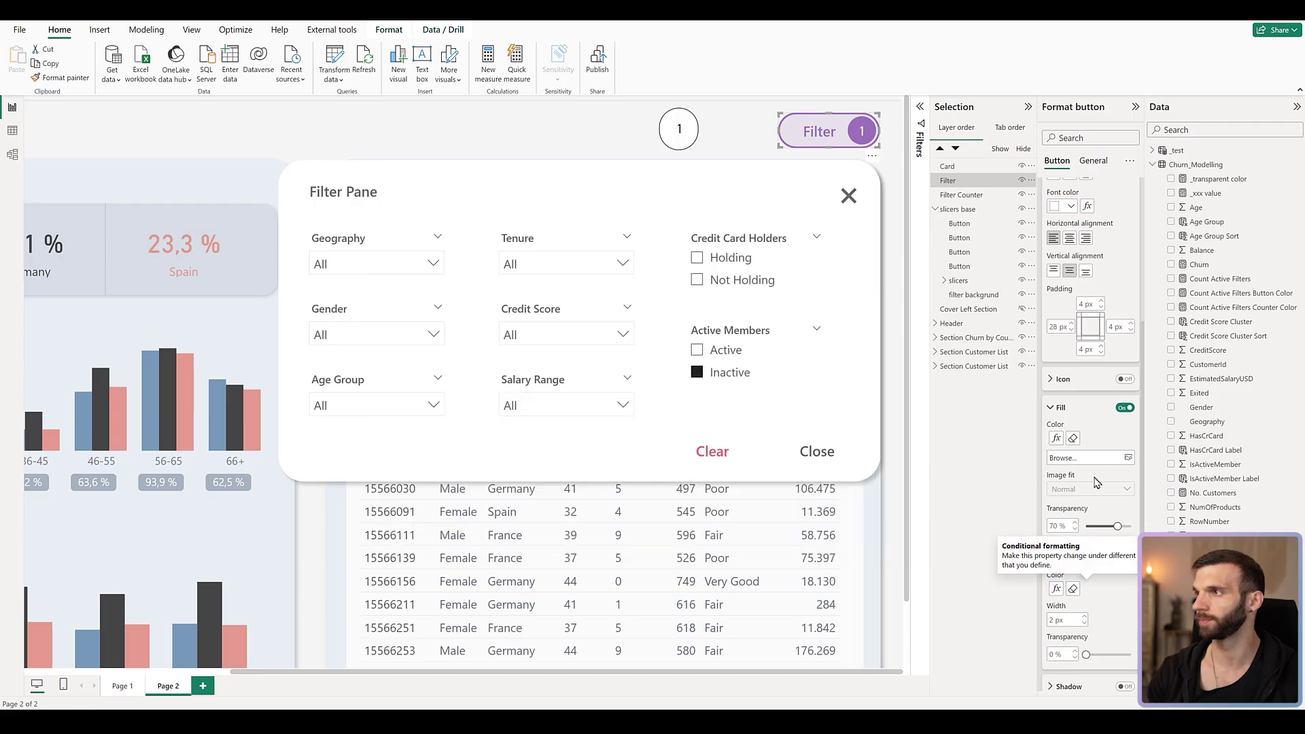
- For the Filter button's On press state, base the fill color on the field value of Count Active Filters Button Color
{"action": "scroll", "coordinate": [1088, 320], "scroll_direction": "up", "scroll_amount": 4}
{"action": "left_click", "coordinate": [1086, 297]}
{"action": "left_click", "coordinate": [1090, 339]}
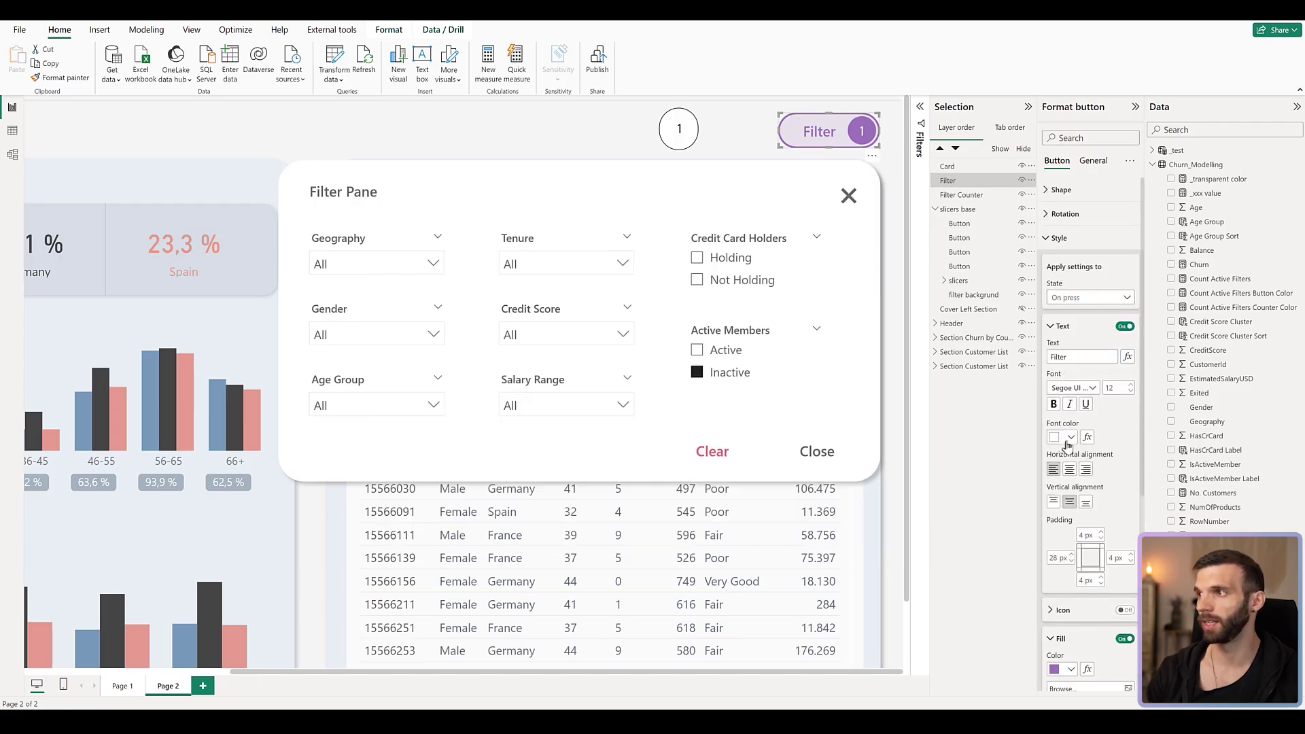
{"action": "scroll", "coordinate": [1122, 444], "scroll_direction": "down", "scroll_amount": 1}
{"action": "scroll", "coordinate": [1122, 444], "scroll_direction": "down", "scroll_amount": 3}
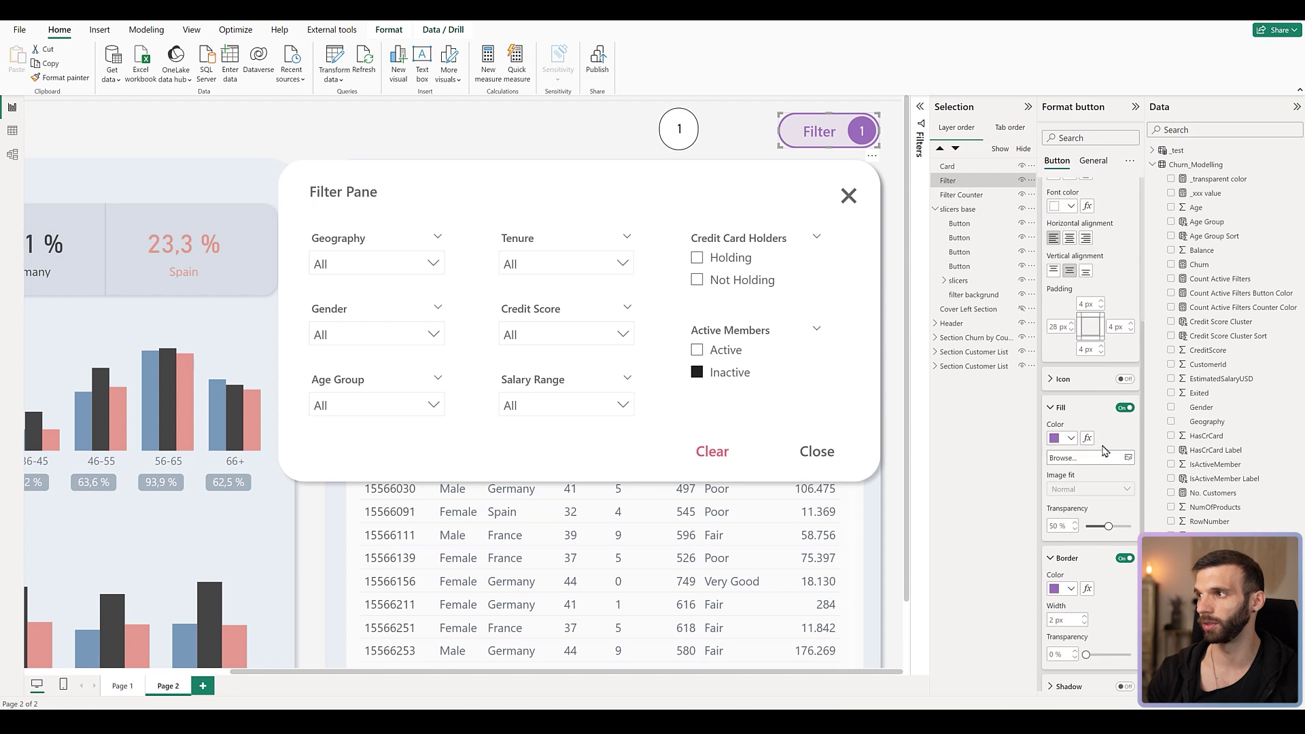
{"action": "left_click", "coordinate": [1087, 438]}
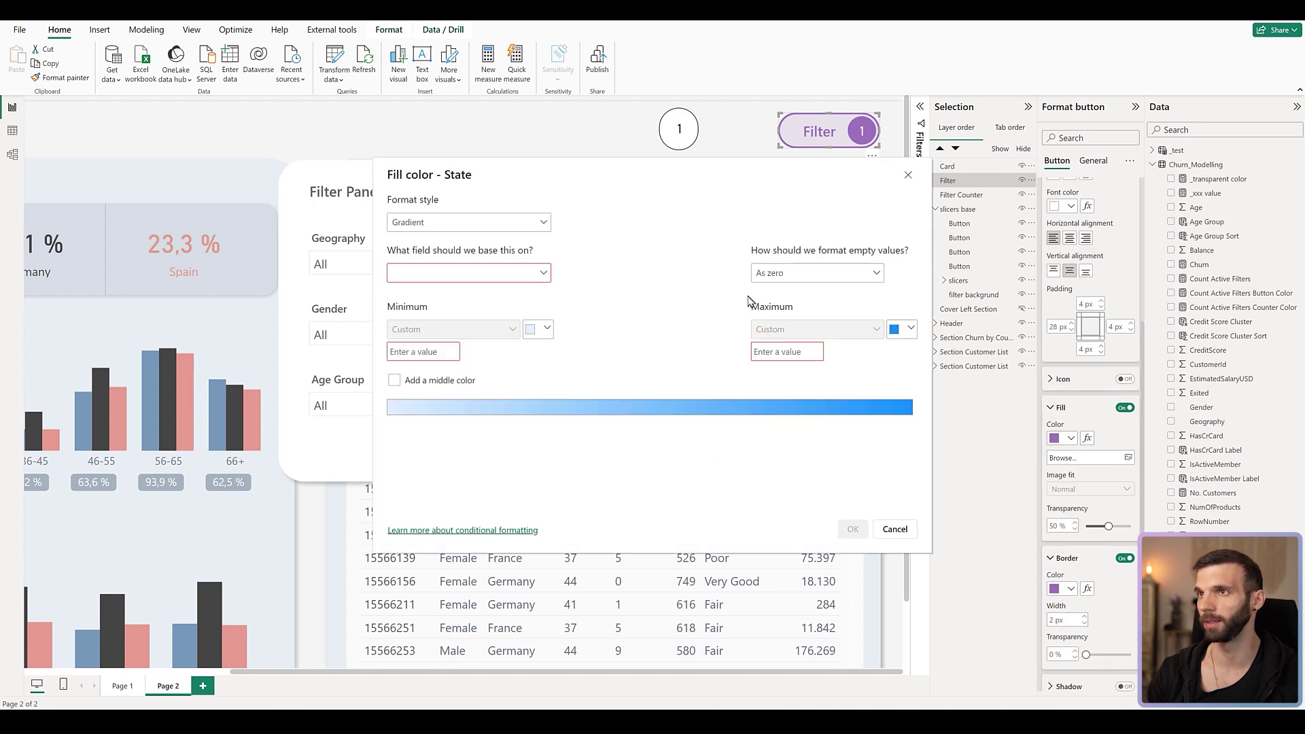
{"action": "left_click", "coordinate": [461, 216]}
{"action": "left_click", "coordinate": [461, 280]}
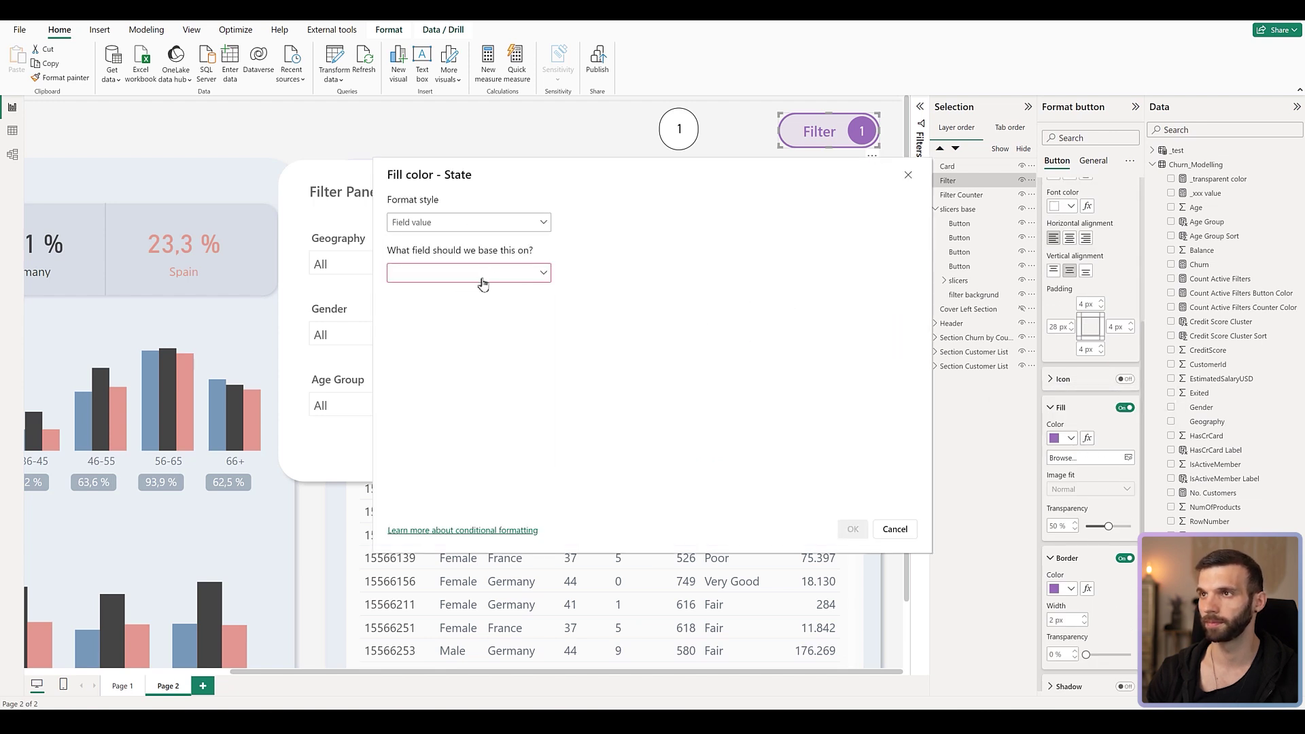
{"action": "left_click", "coordinate": [483, 278]}
{"action": "type", "text": "button"}
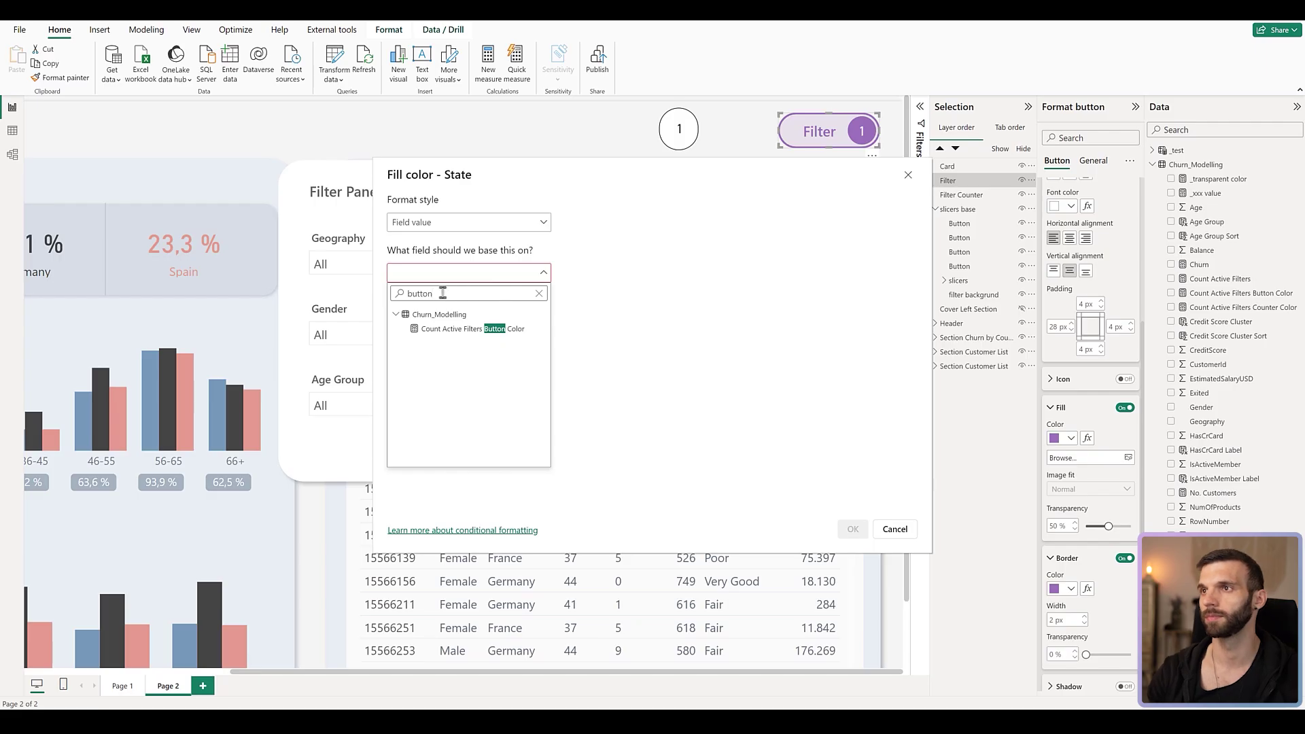
{"action": "left_click", "coordinate": [452, 328]}
{"action": "left_click", "coordinate": [851, 529]}
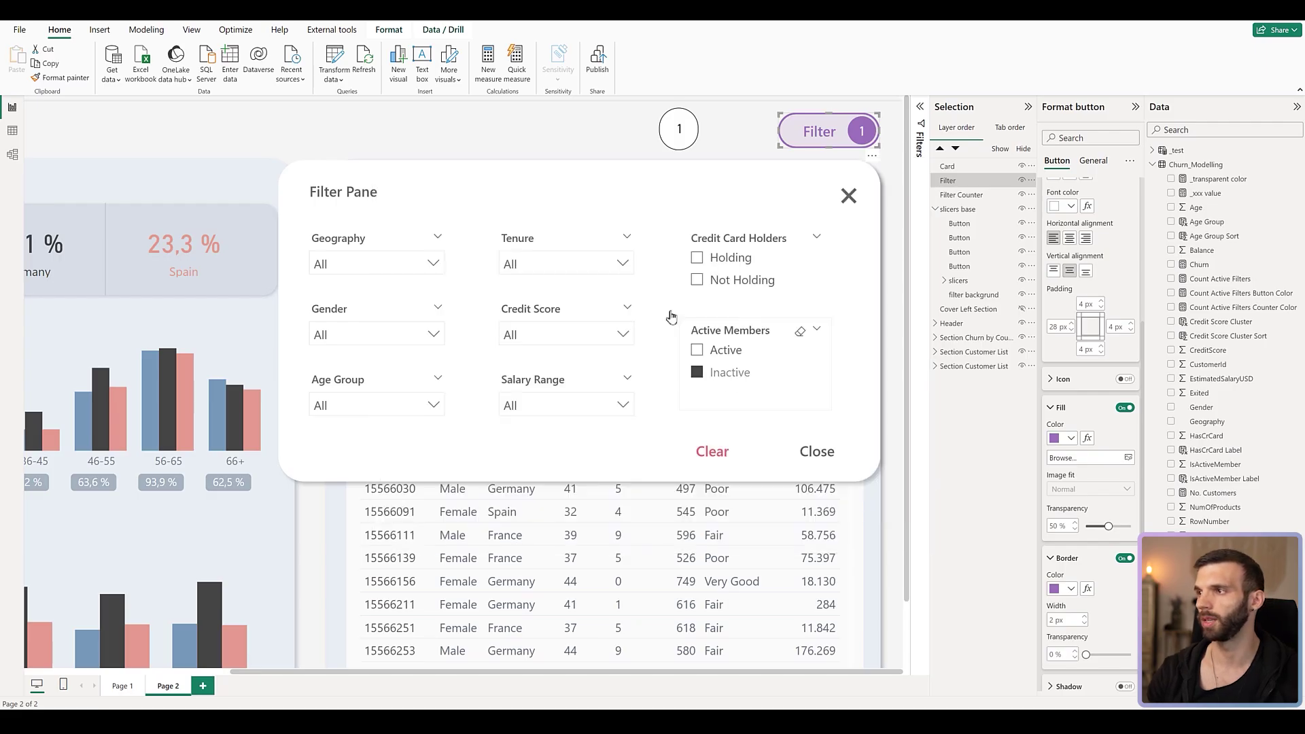
- Base the Filter button's On press border color on the field value of the Count Active Filters Button Color measure
{"action": "scroll", "coordinate": [1093, 544], "scroll_direction": "down", "scroll_amount": 3}
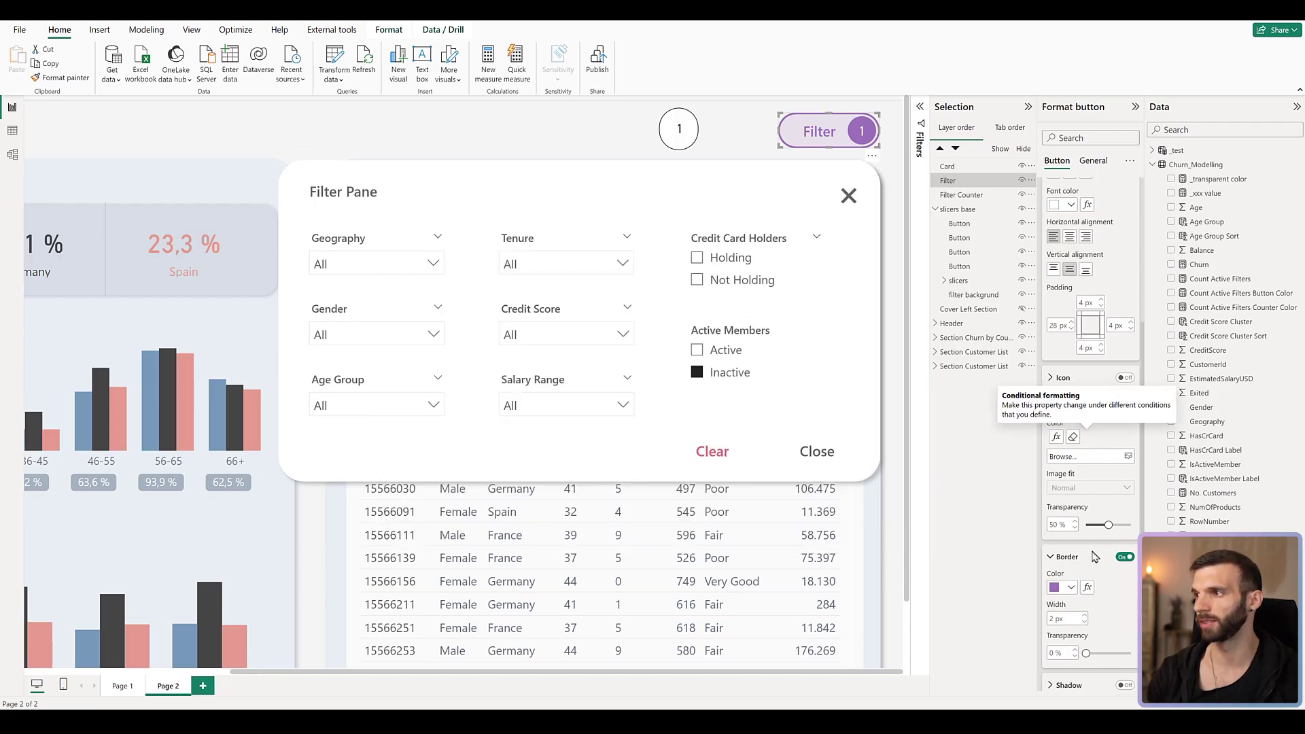
{"action": "left_click", "coordinate": [1088, 512]}
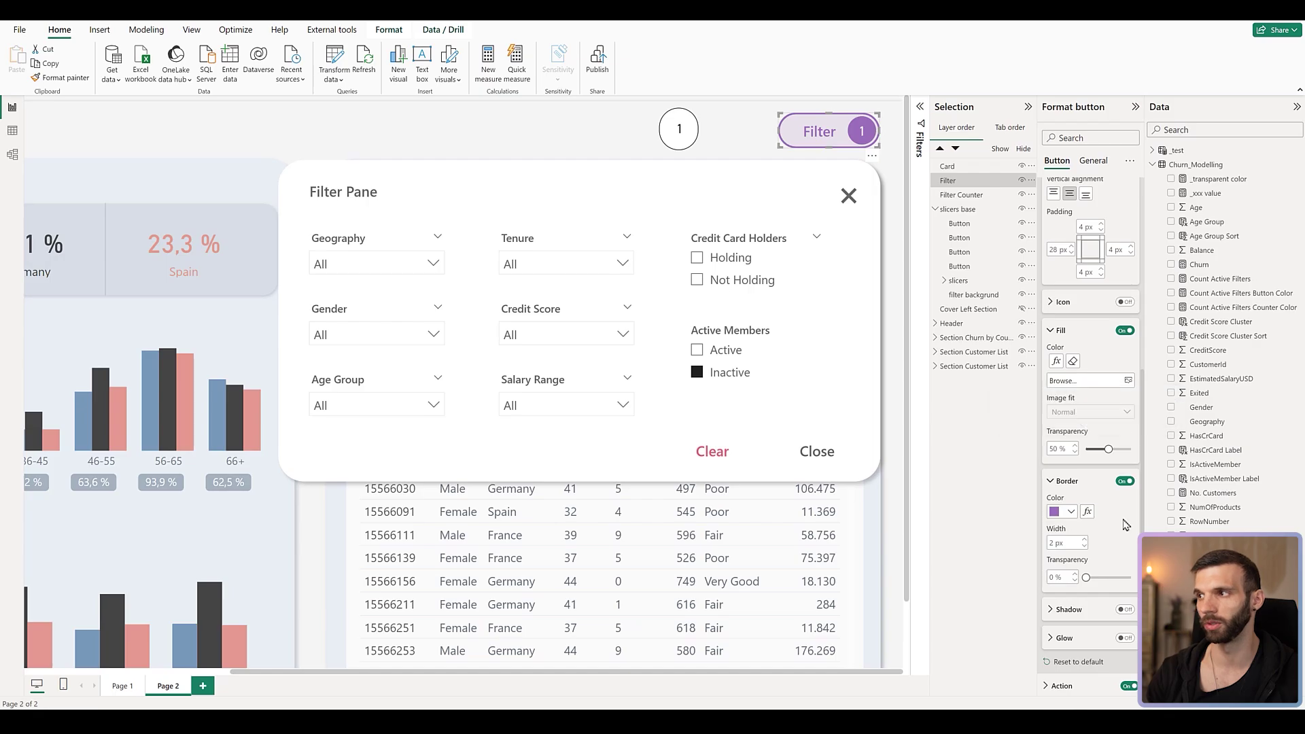
{"action": "left_click", "coordinate": [438, 220]}
{"action": "left_click", "coordinate": [433, 278]}
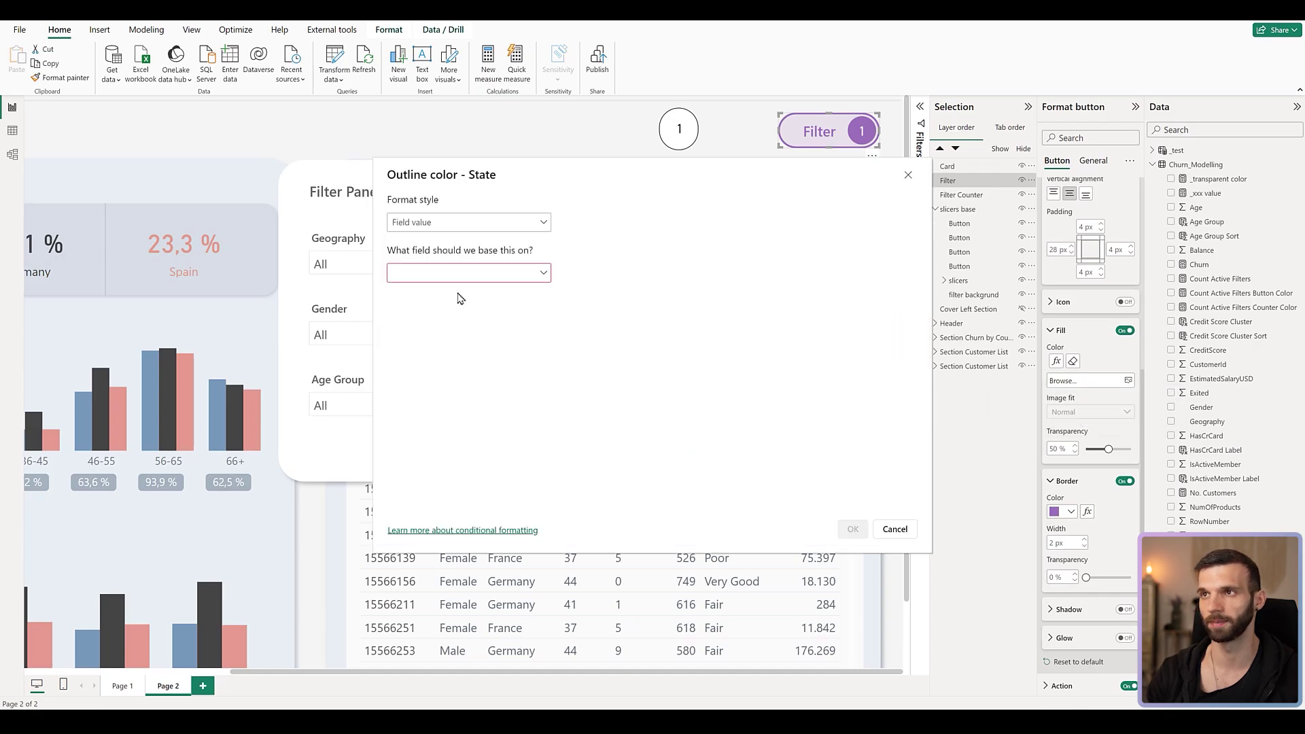
{"action": "left_click", "coordinate": [462, 273]}
{"action": "type", "text": "button"}
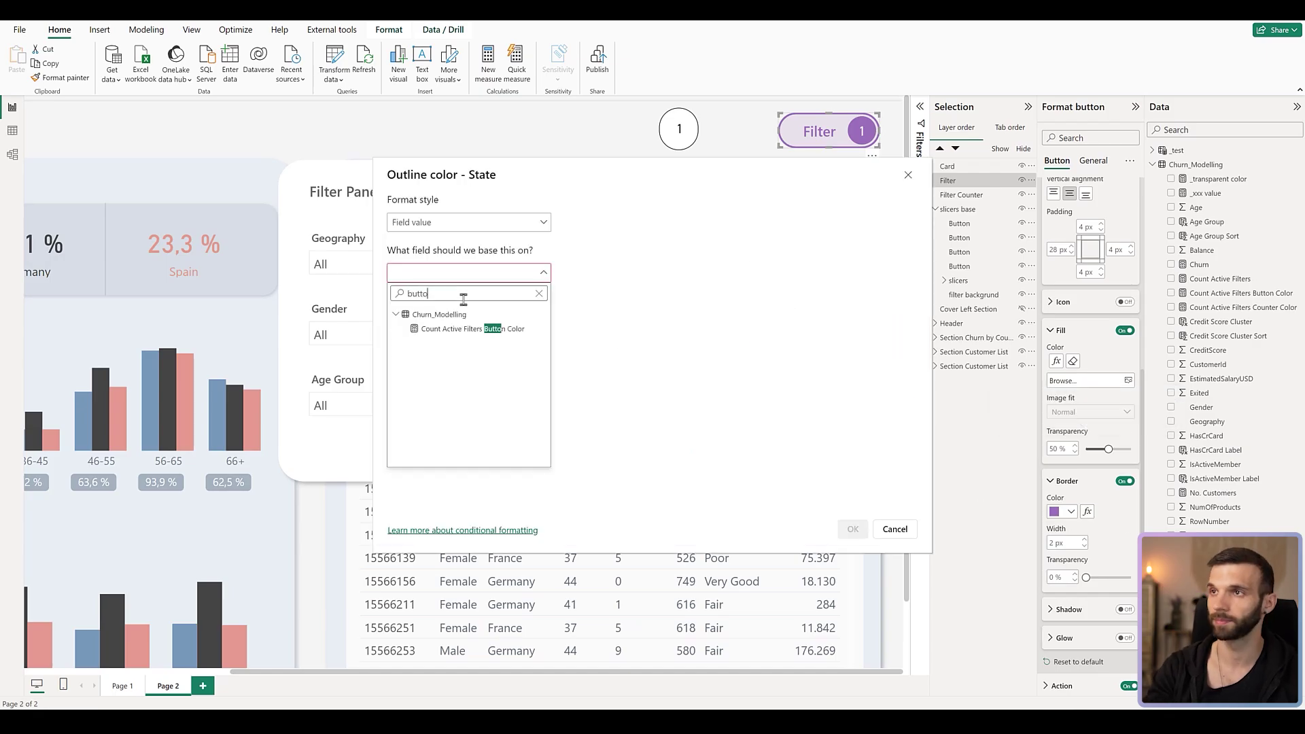
{"action": "left_click", "coordinate": [449, 330]}
{"action": "left_click", "coordinate": [864, 529]}
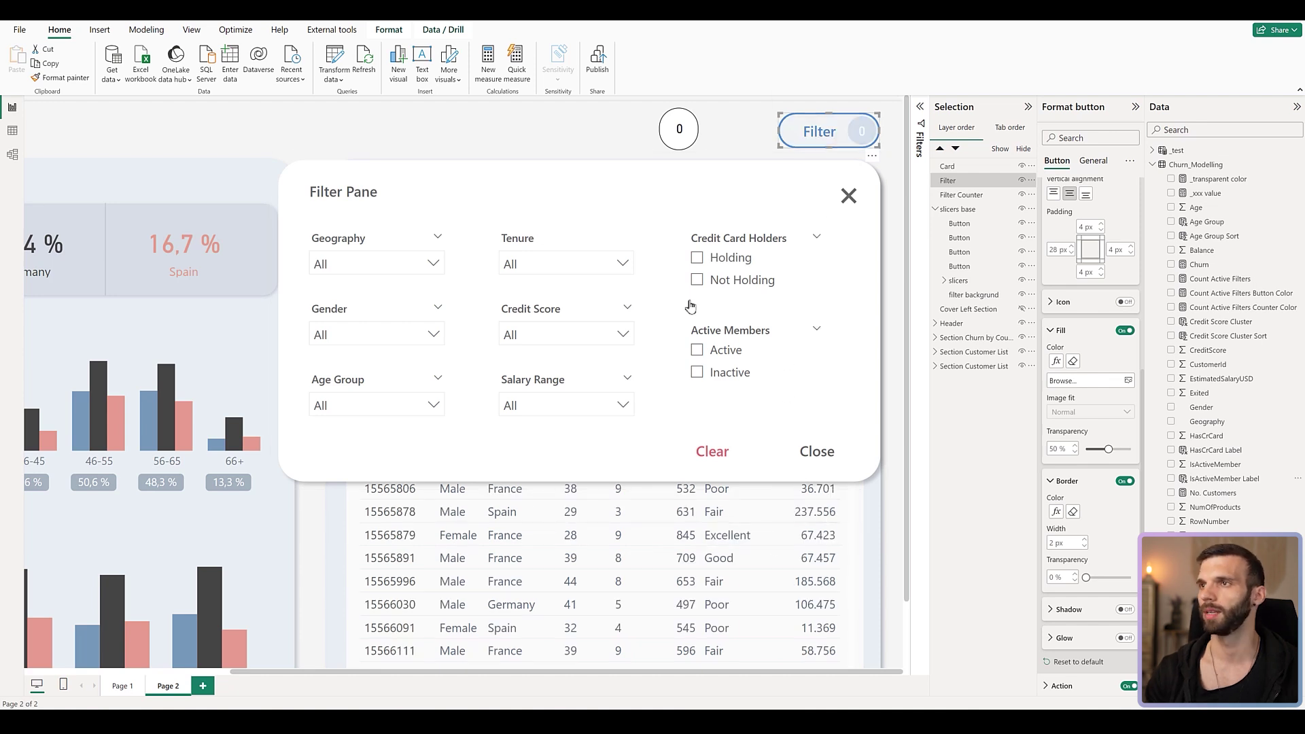
- Filter Credit Score to Very Good and Active Members to Active to test the Filter button's colors and count
{"action": "left_click", "coordinate": [571, 344]}
{"action": "left_click", "coordinate": [540, 402]}
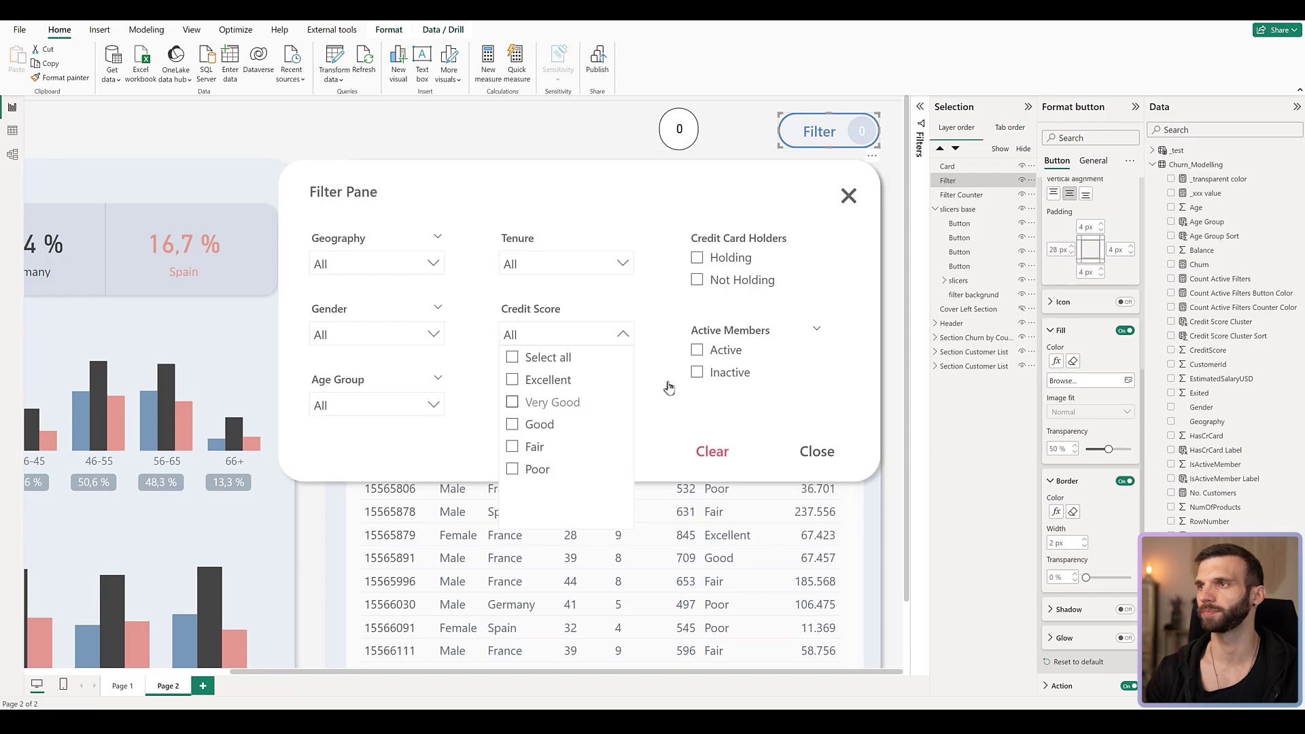
{"action": "left_click", "coordinate": [697, 349]}
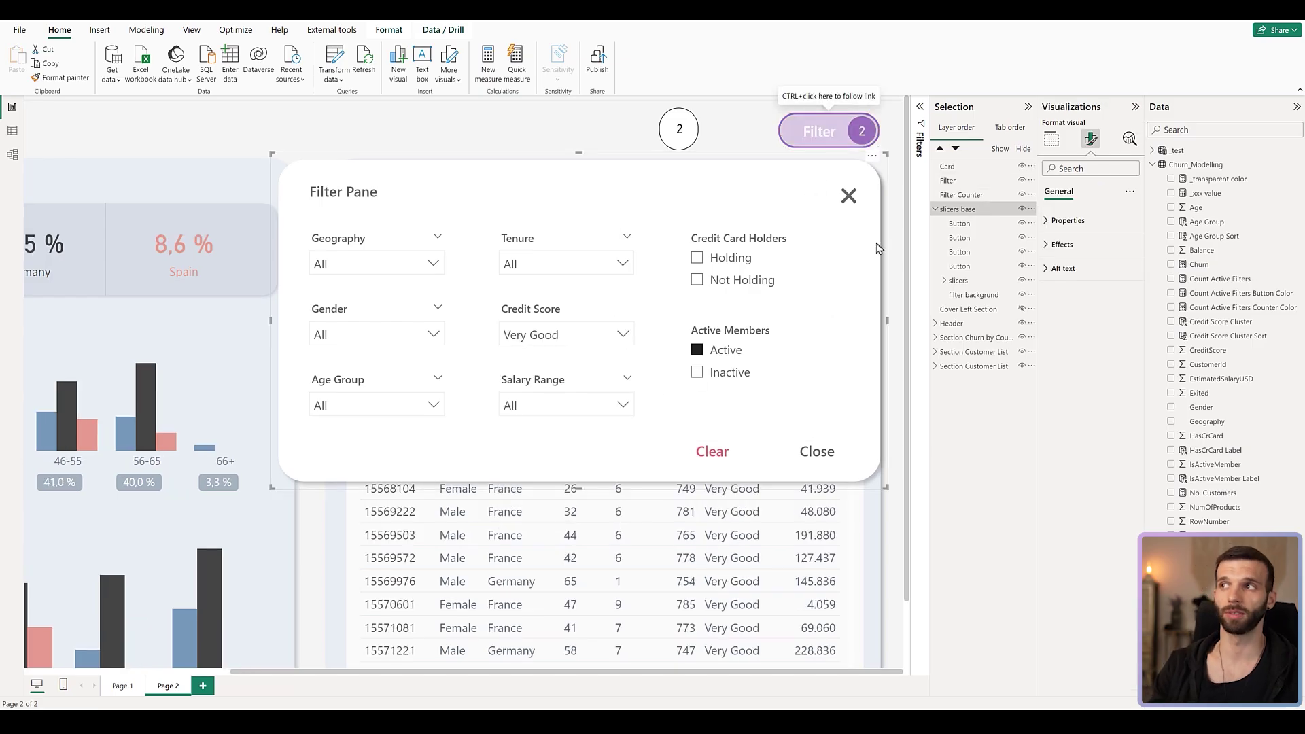
- Examine the tooltip text setting in the Filter button's action options
{"action": "left_click", "coordinate": [826, 138]}
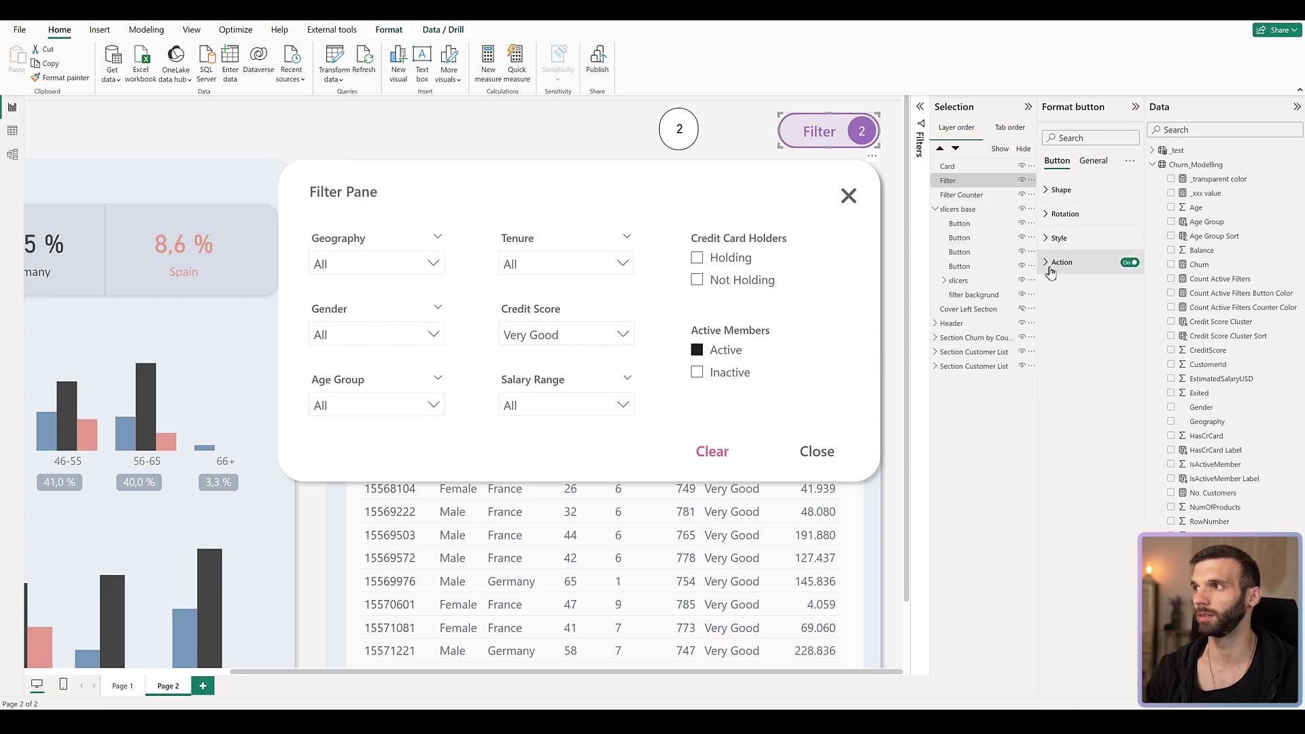
{"action": "left_click", "coordinate": [1053, 262]}
{"action": "left_click", "coordinate": [1069, 444]}
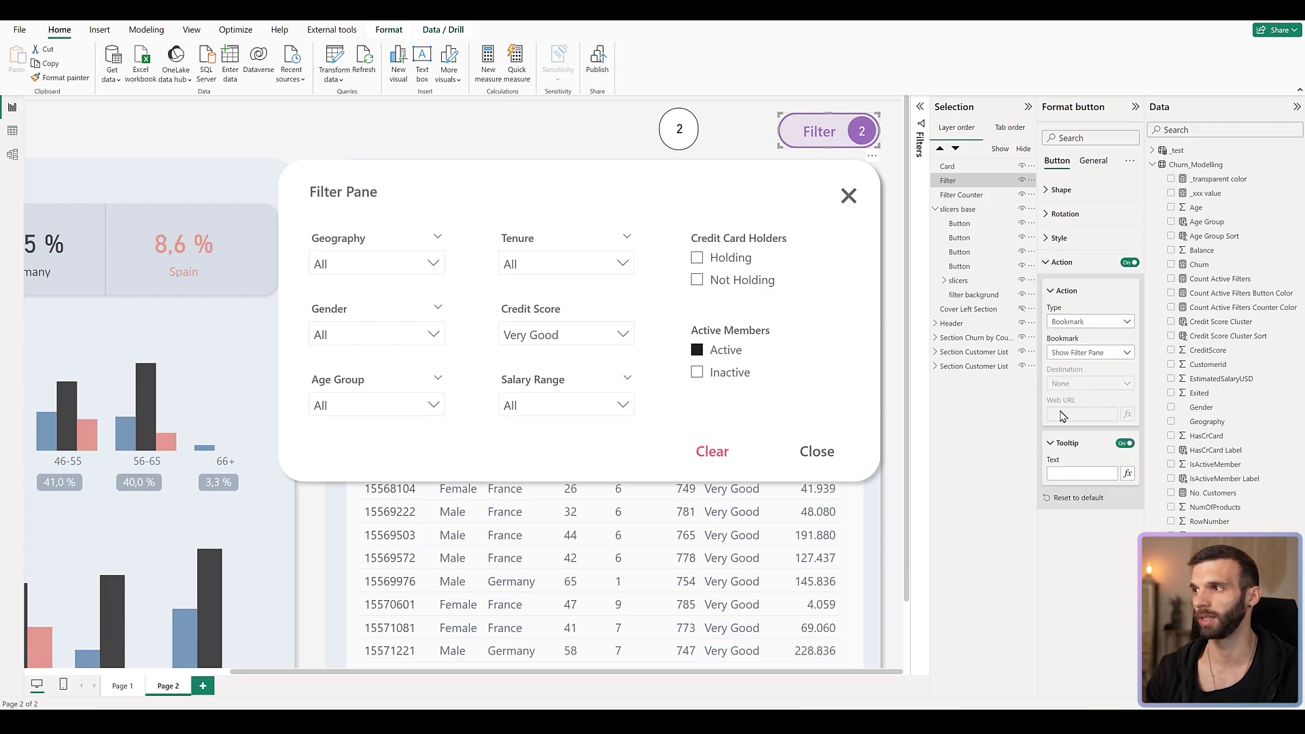
{"action": "left_click", "coordinate": [1072, 474]}
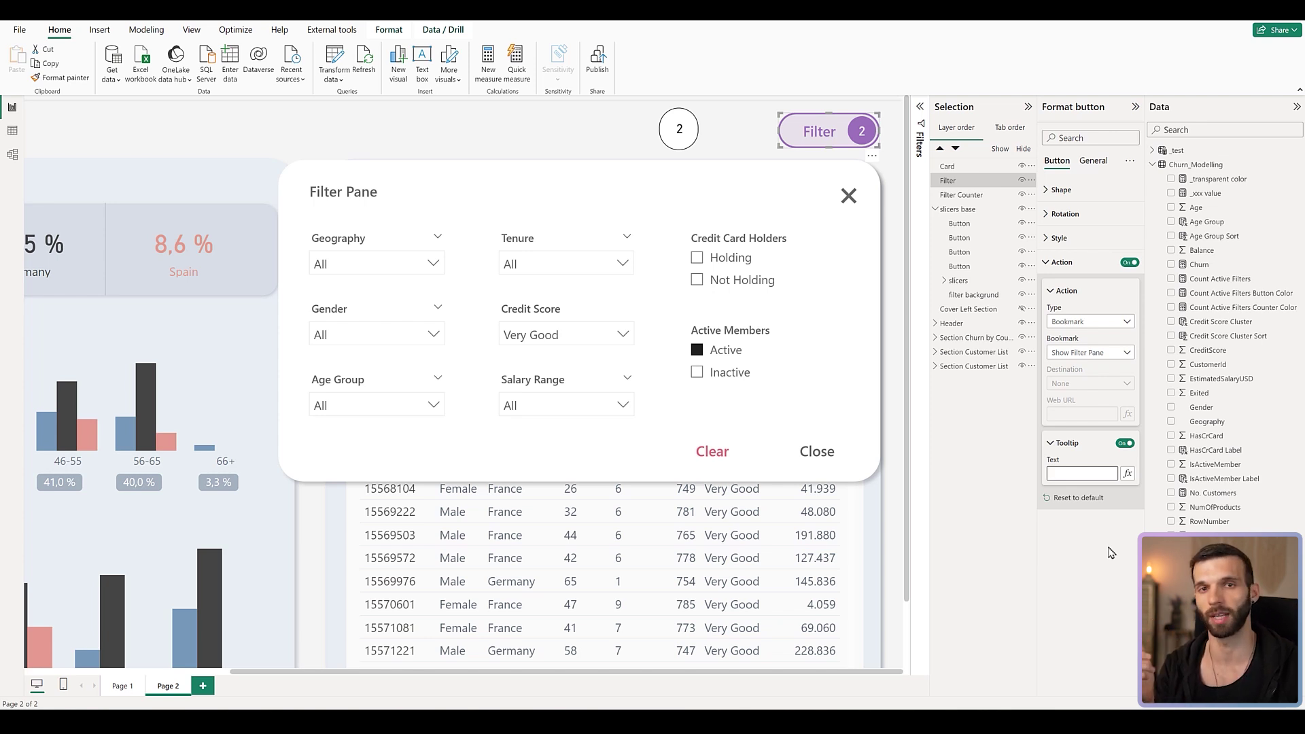
{"action": "key", "text": "Escape"}
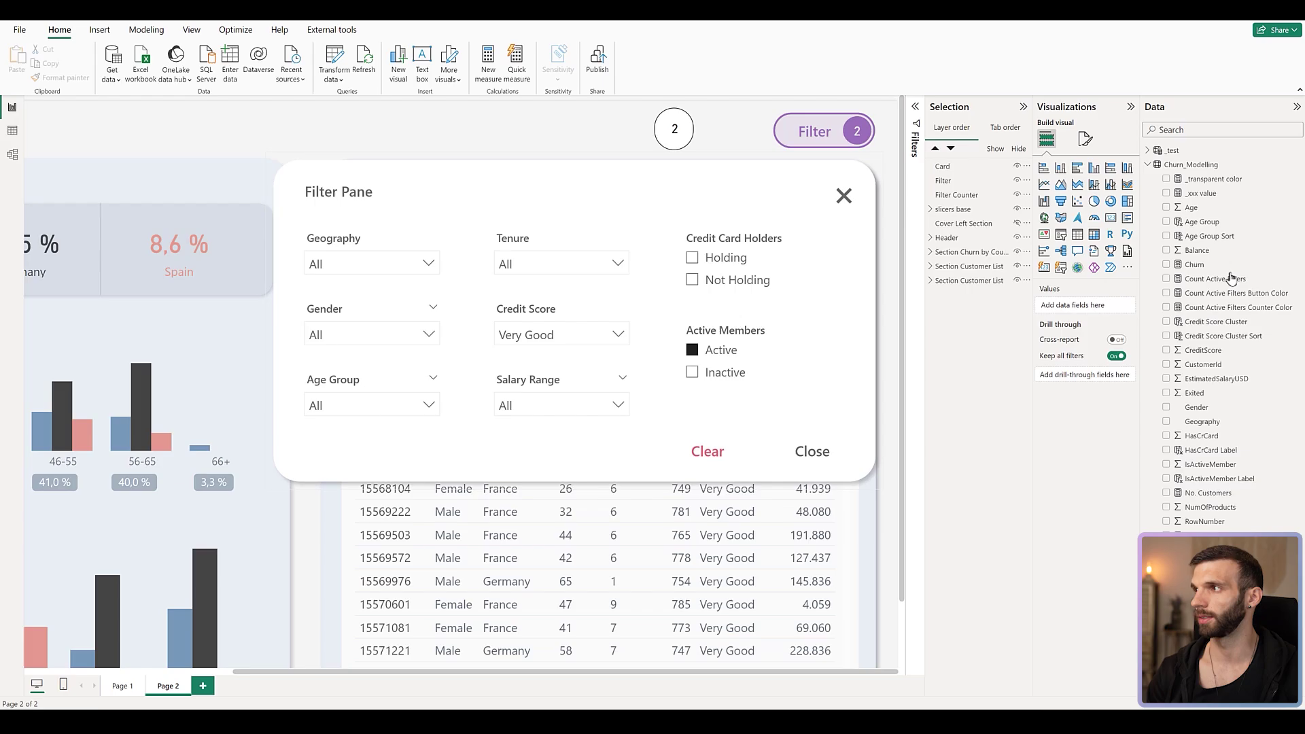
- Create a new measure named Count Active Filters Tooltip in the Churn_Modelling table
{"action": "right_click", "coordinate": [1218, 307]}
{"action": "left_click", "coordinate": [1173, 345]}
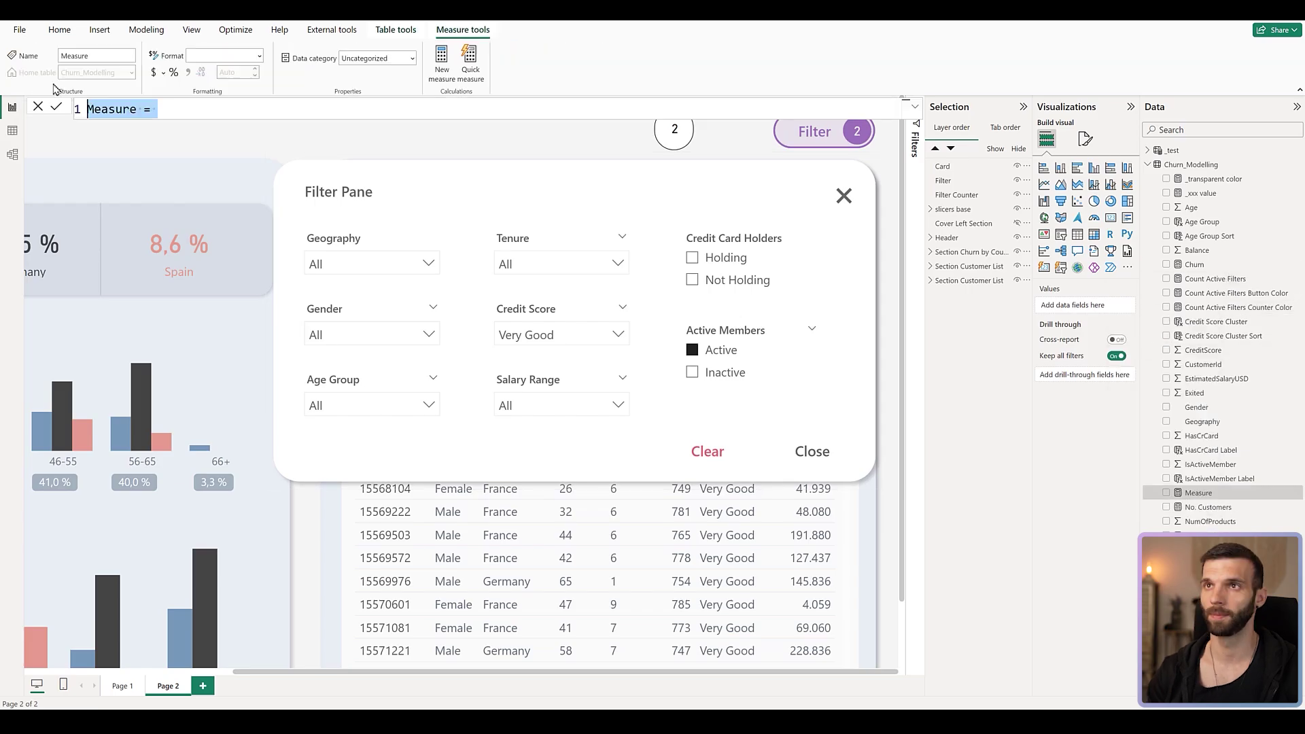
{"action": "type", "text": "Count Active Filters"}
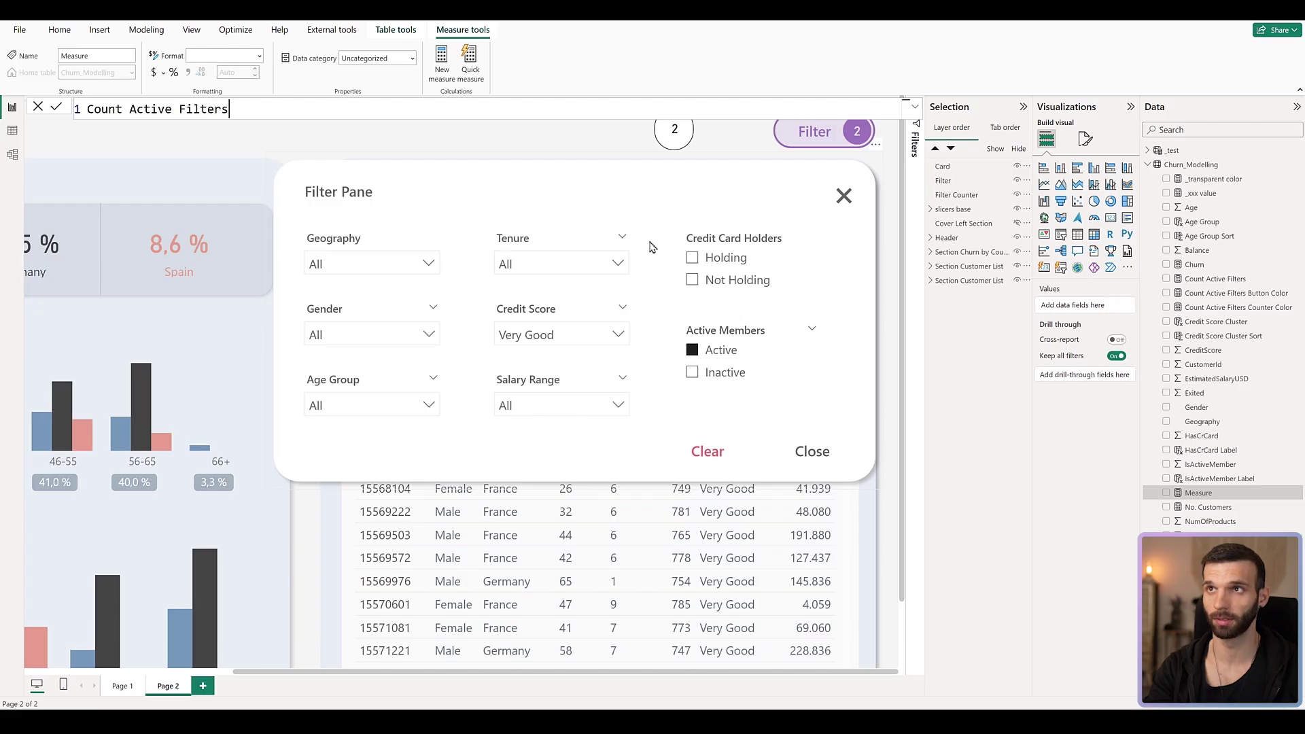
{"action": "type", "text": " Tooltip"}
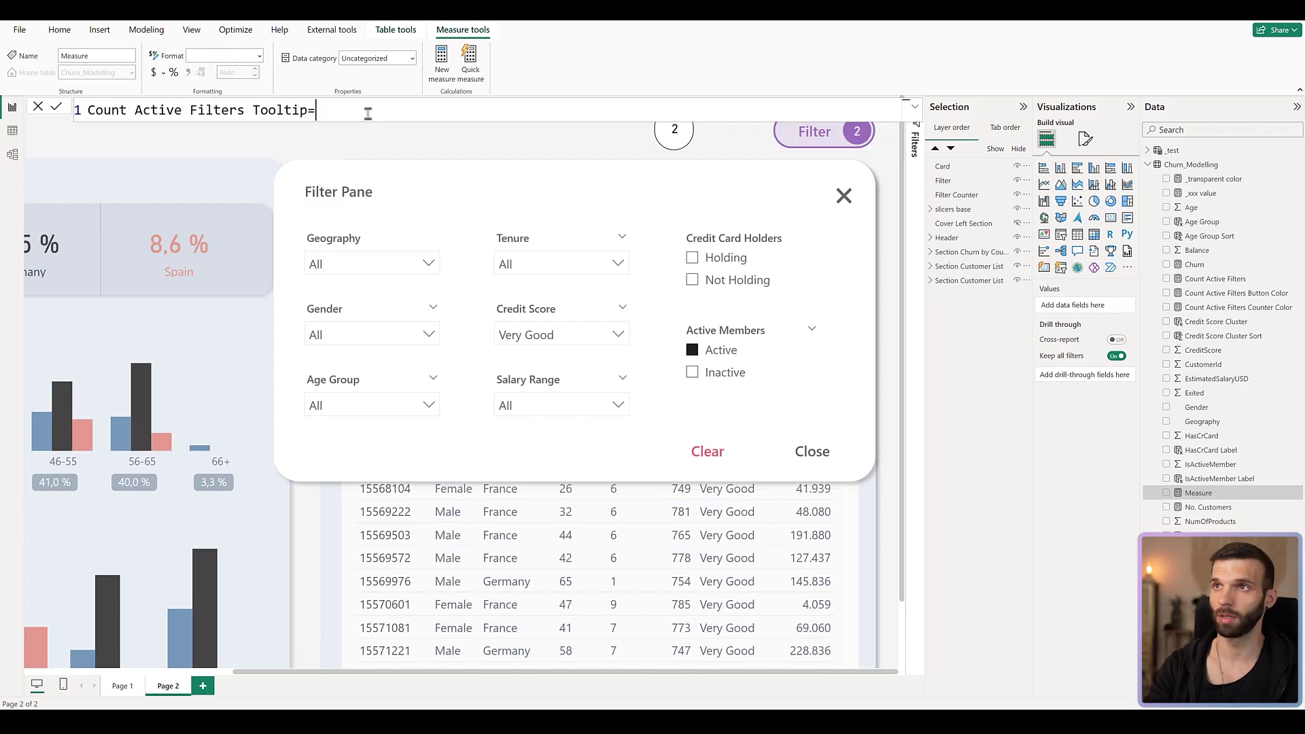
{"action": "type", "text": "="}
{"action": "key", "text": "shift+Return"}
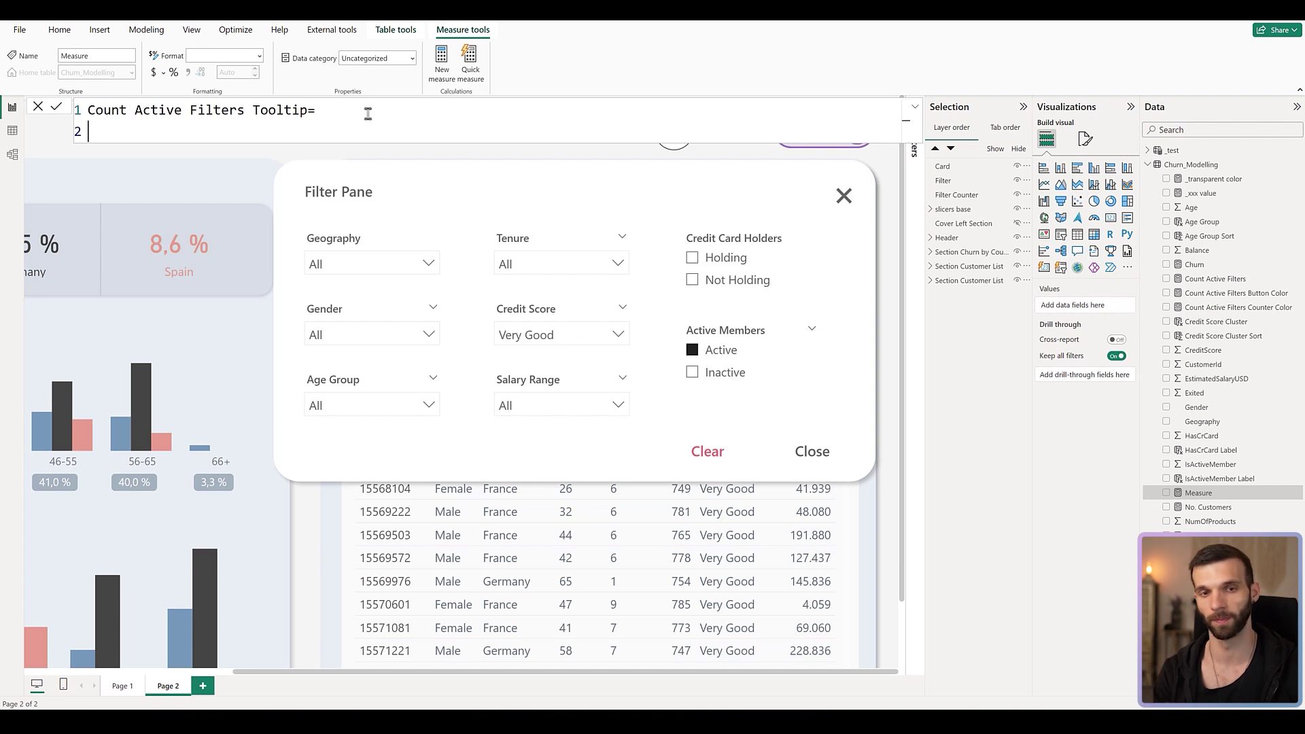
- Define a geography variable that returns "Geography" if Churn_Modelling[Geography] is filtered, otherwise BLANK()
{"action": "type", "text": "VAR"}
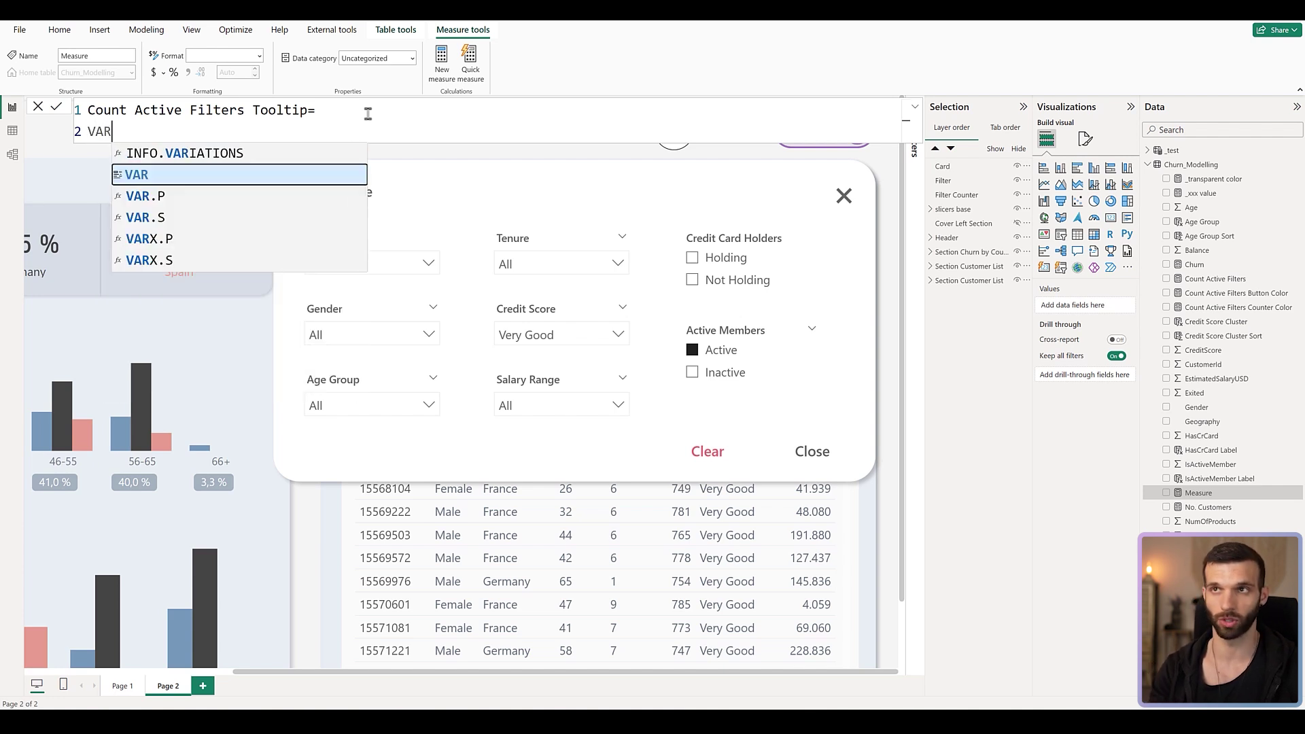
{"action": "type", "text": " geography "}
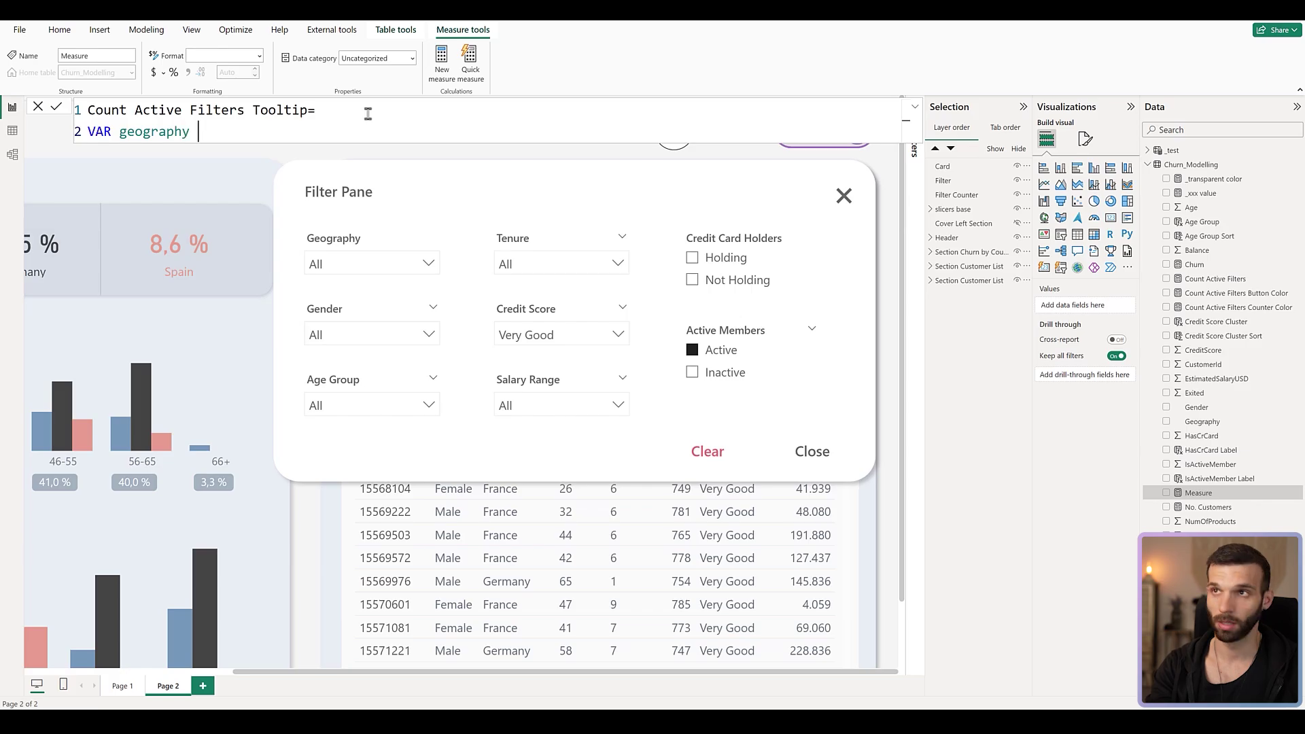
{"action": "type", "text": "= IF"}
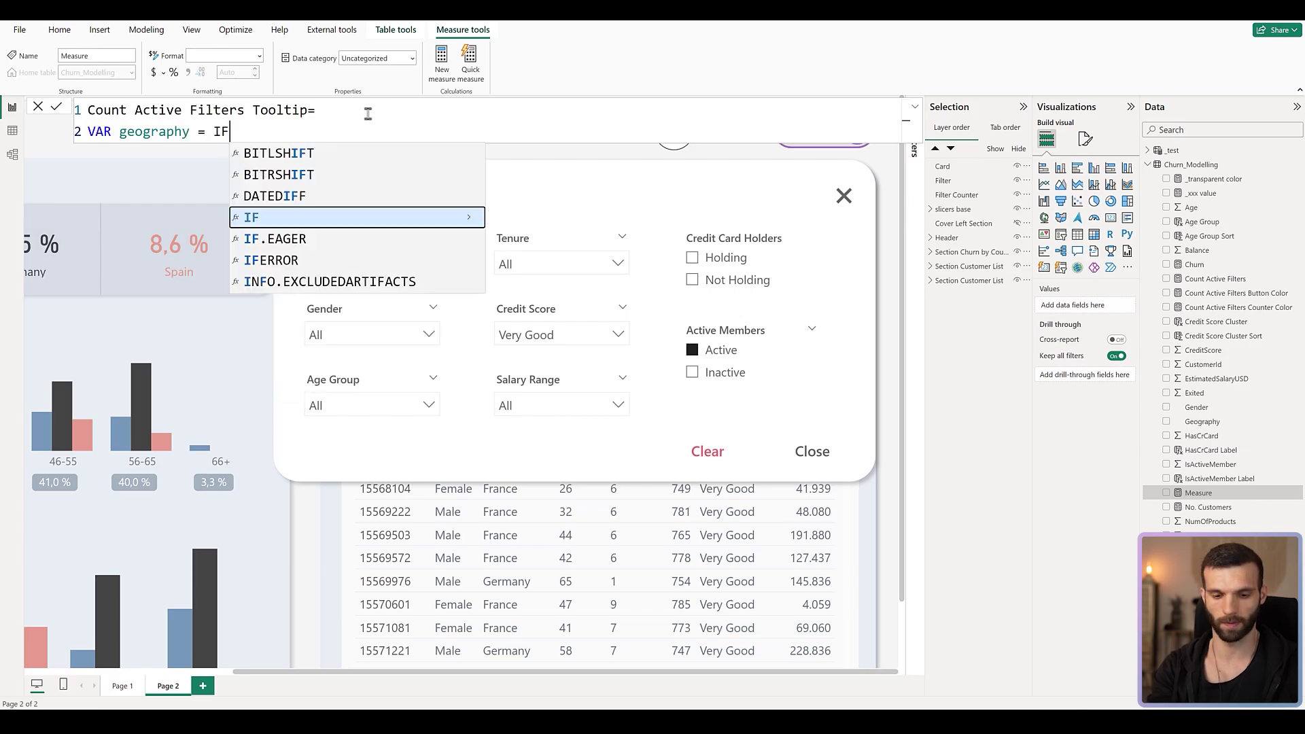
{"action": "type", "text": "(ISFILTERED(geogr"}
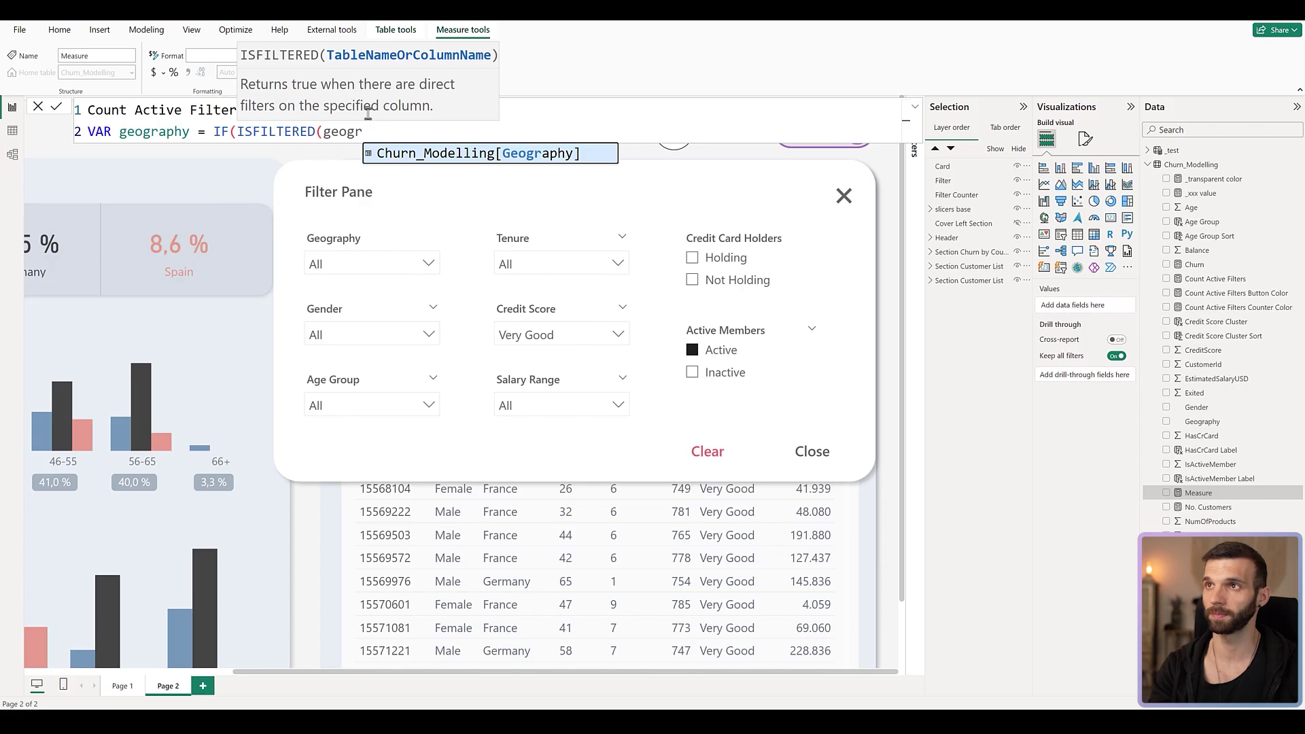
{"action": "key", "text": "Tab"}
{"action": "type", "text": "),\"Geography\""}
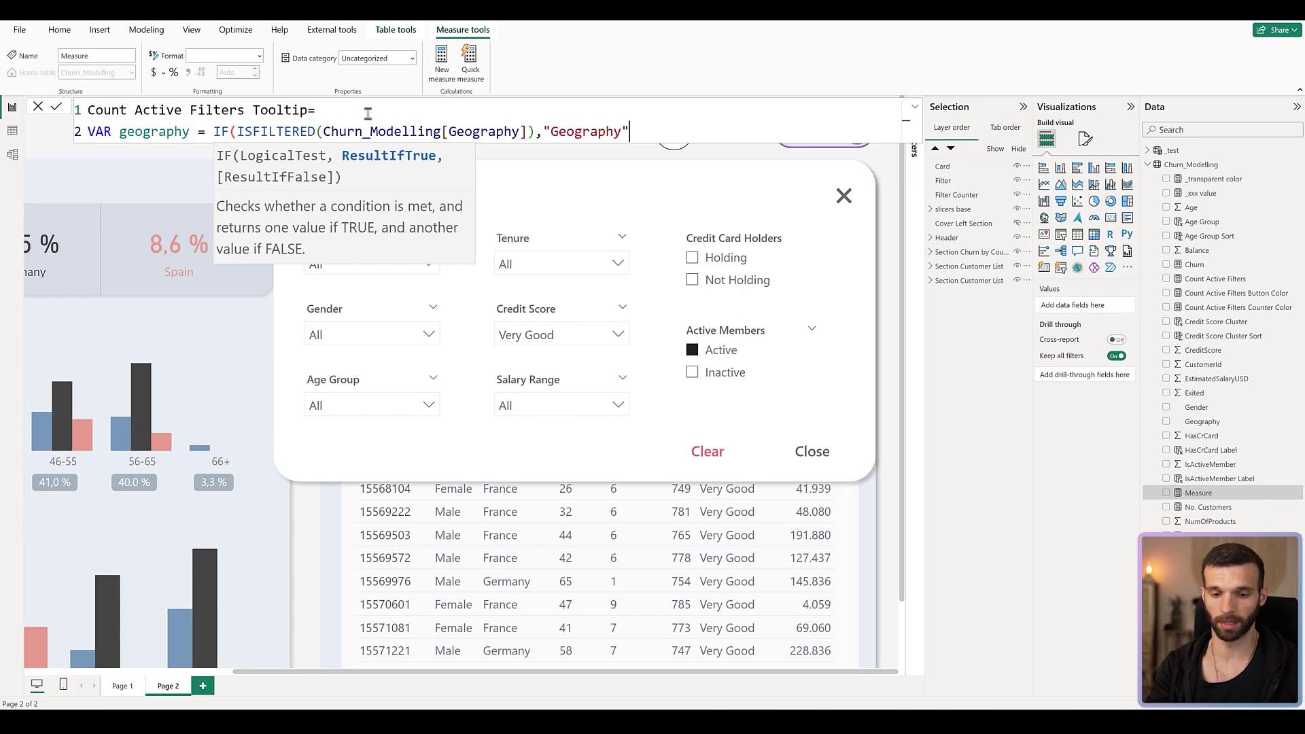
{"action": "type", "text": "=)"}
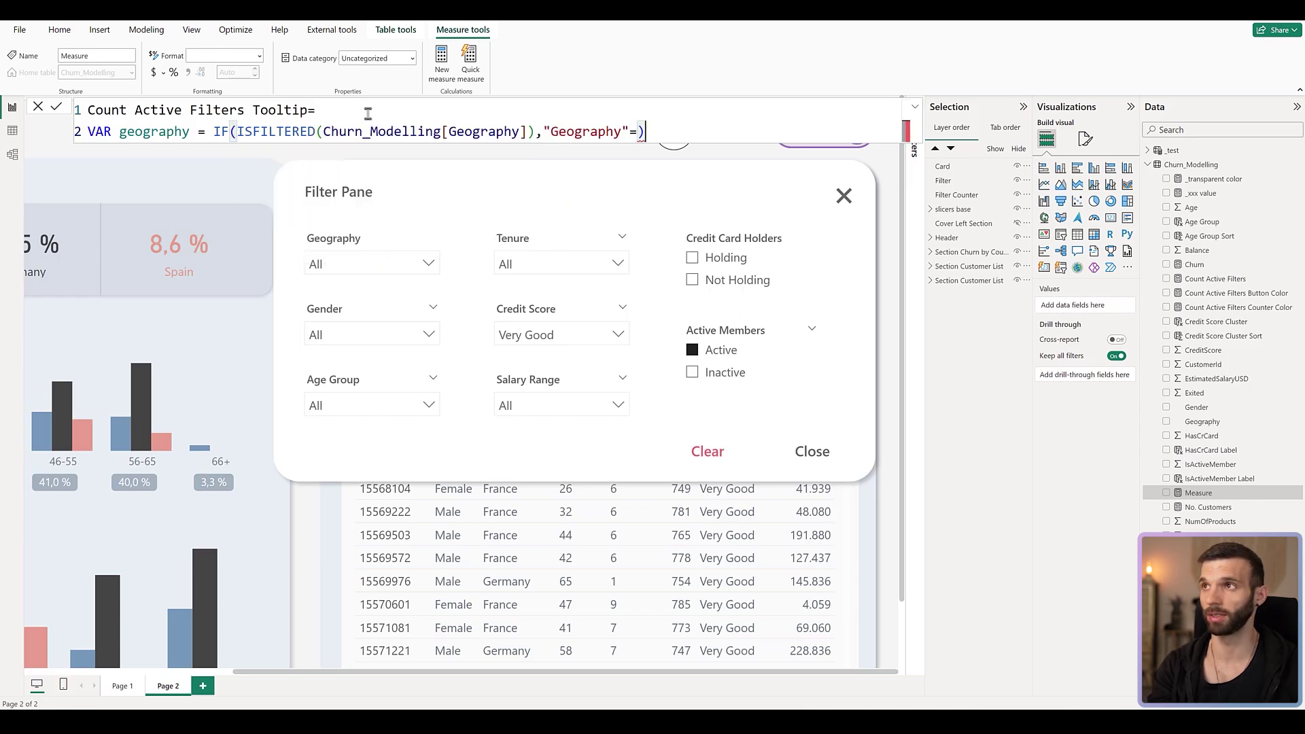
{"action": "key", "text": "BackSpace"}
{"action": "key", "text": "BackSpace"}
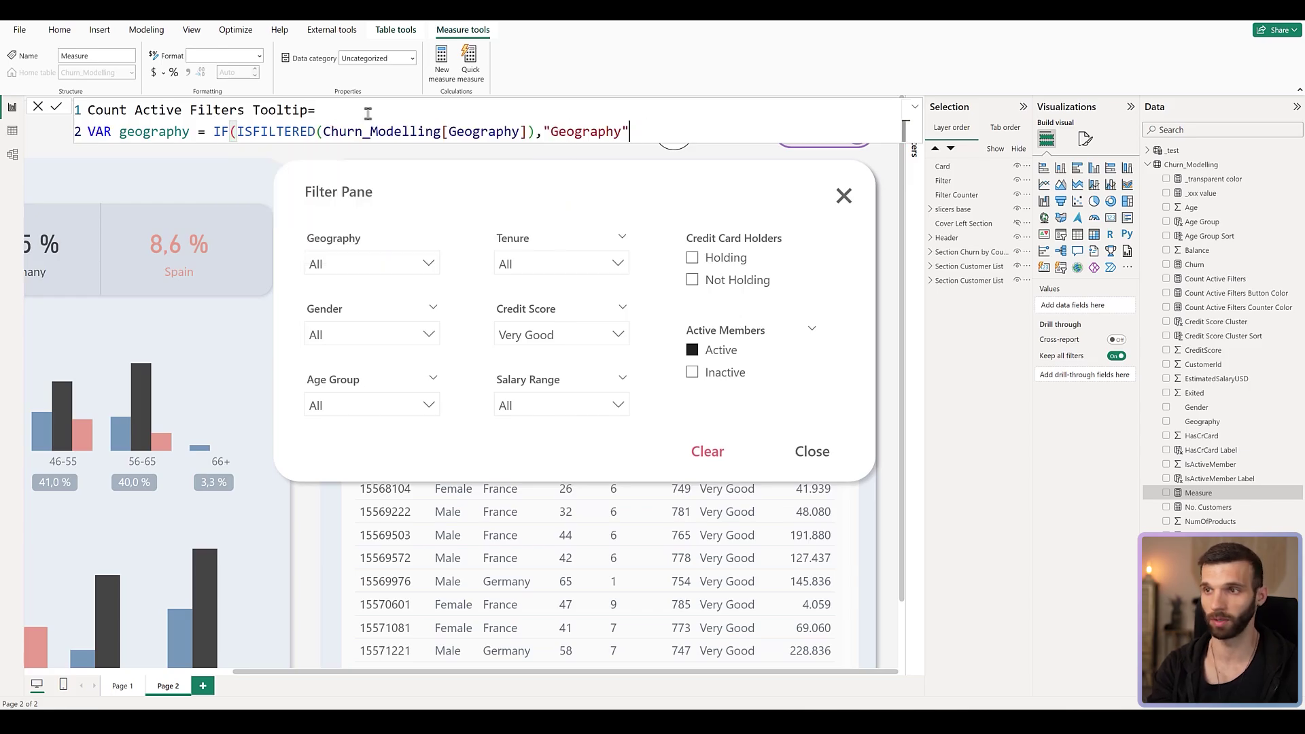
{"action": "type", "text": ",BL"}
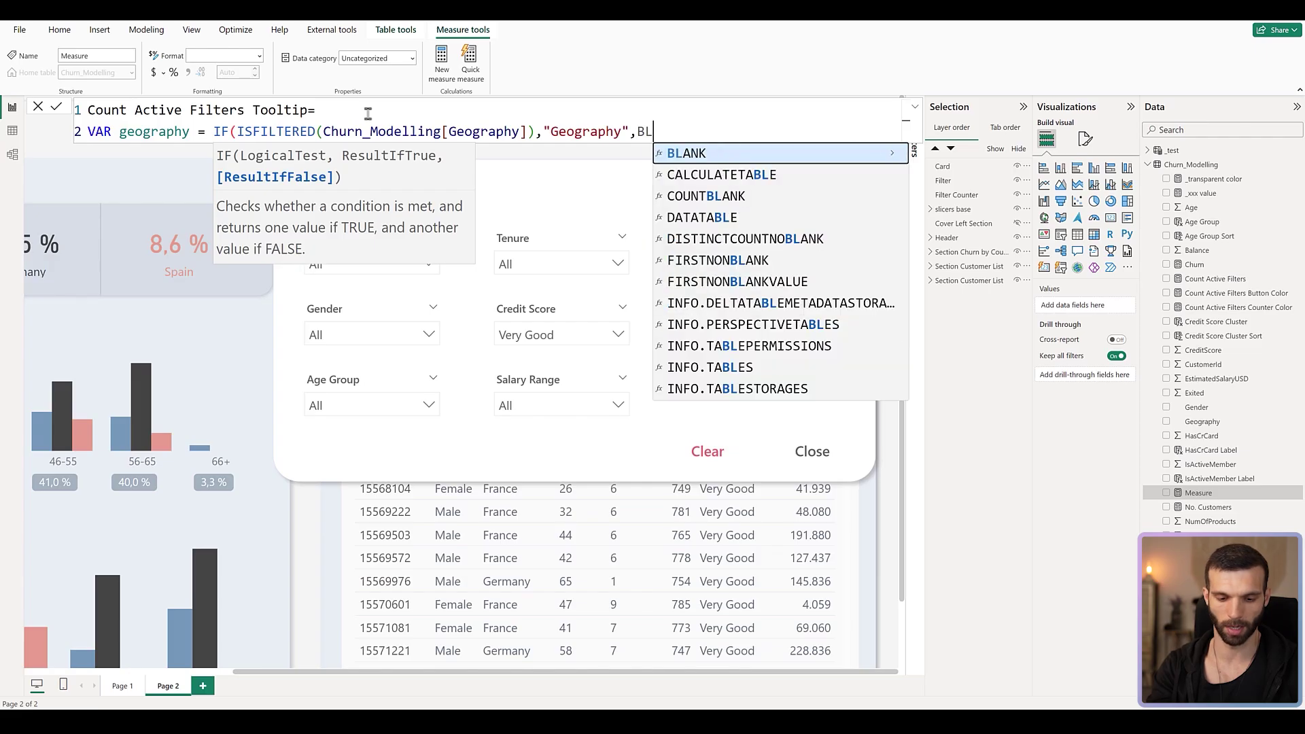
{"action": "type", "text": "ANK())"}
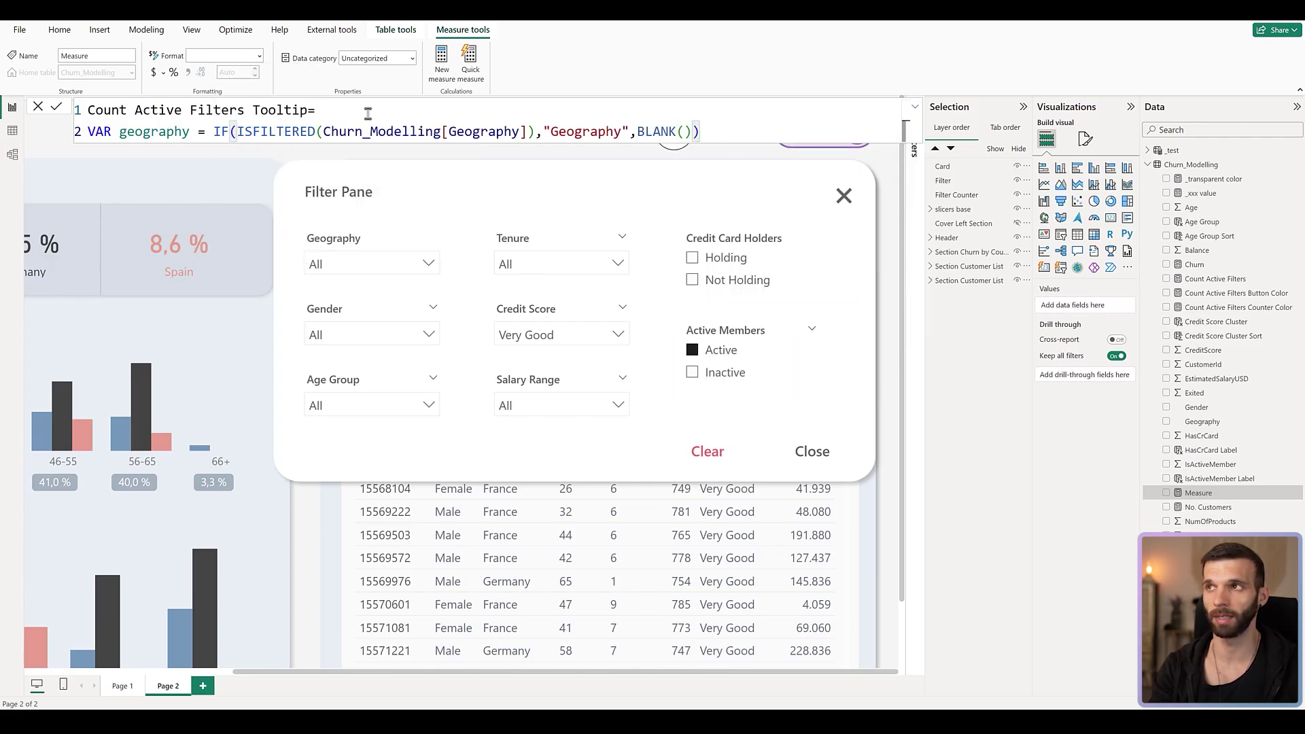
- Add matching ISFILTERED label variables for gender, age_group, tenure_group, credit_score_cluster, salary_range, hascrcard and isactivemember, each returning BLANK() when unfiltered
{"action": "key", "text": "shift+Return"}
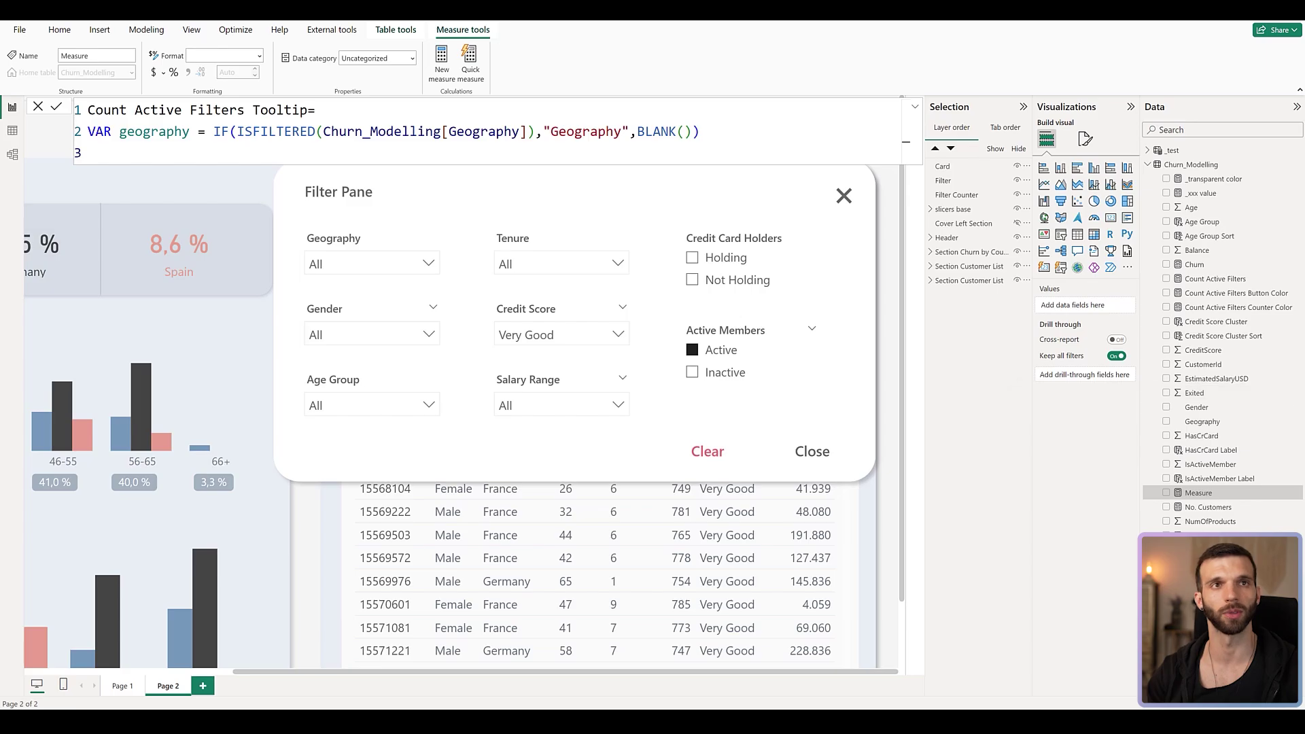
{"action": "type", "text": "VAR gender = IF(ISFILTERED(Churn_Modelling[gender]),\"Gender\",BLANK()) VAR age_group = IF(ISFILTERED(Churn_Modelling[age group]),\"Age Group\",BLANK()) VAR tenure_group = IF(ISFILTERED(Churn_Modelling[tenure group]),\"Tenure\",BLANK()) VAR credit_score_cluster = IF(ISFILTERED(Churn_Modelling[credit score cluster]),\"Credit Score\",BLANK()) VAR salary_range = IF(ISFILTERED(Churn_Modelling[salary range]),\"Salary Range\",BLANK()) VAR hascrcard = IF(ISFILTERED(Churn_Modelling[hascrcard label]),\"Credit Card Owners\",BLANK()) VAR isactivemember = IF(ISFILTERED(Churn_Modelling[IsActiveMember label]),\"Active Members\",BLANK())"}
{"action": "key", "text": "Return"}
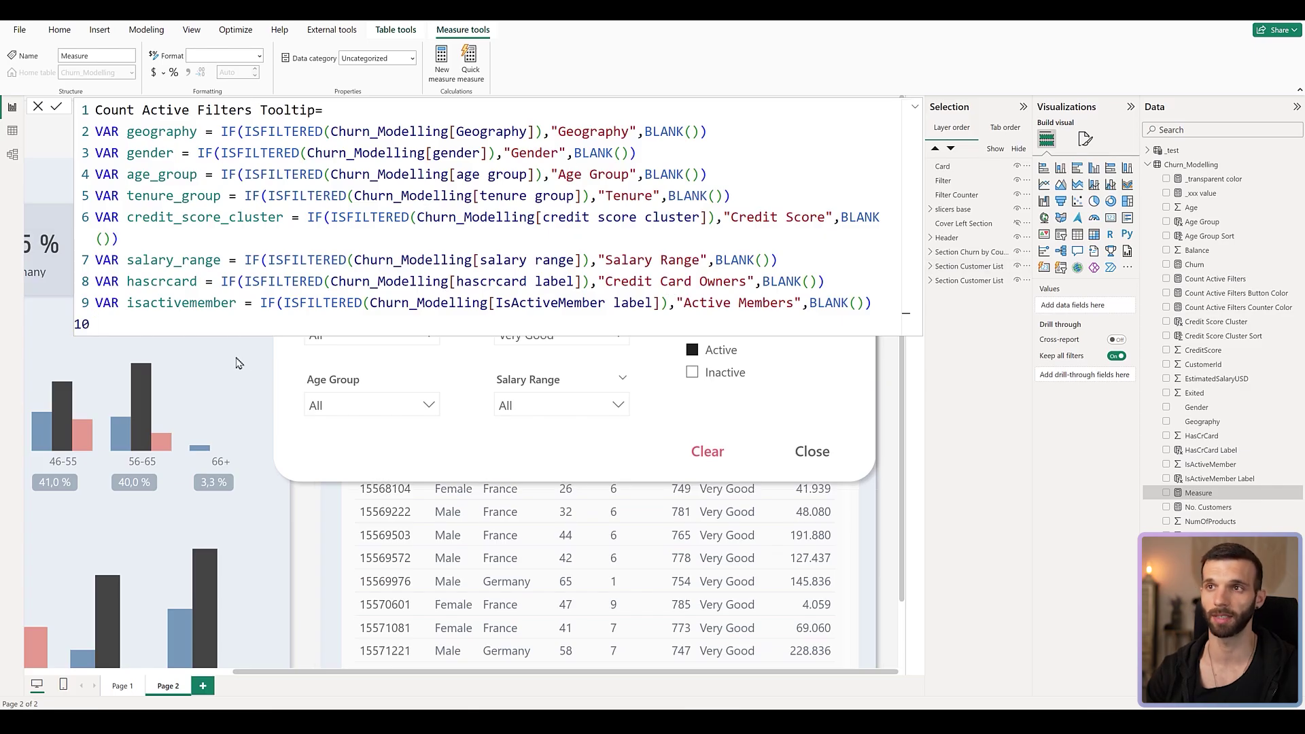
- Declare a filter_list variable two lines below the isactivemember variable in the tooltip measure
{"action": "key", "text": "Return"}
{"action": "key", "text": "Return"}
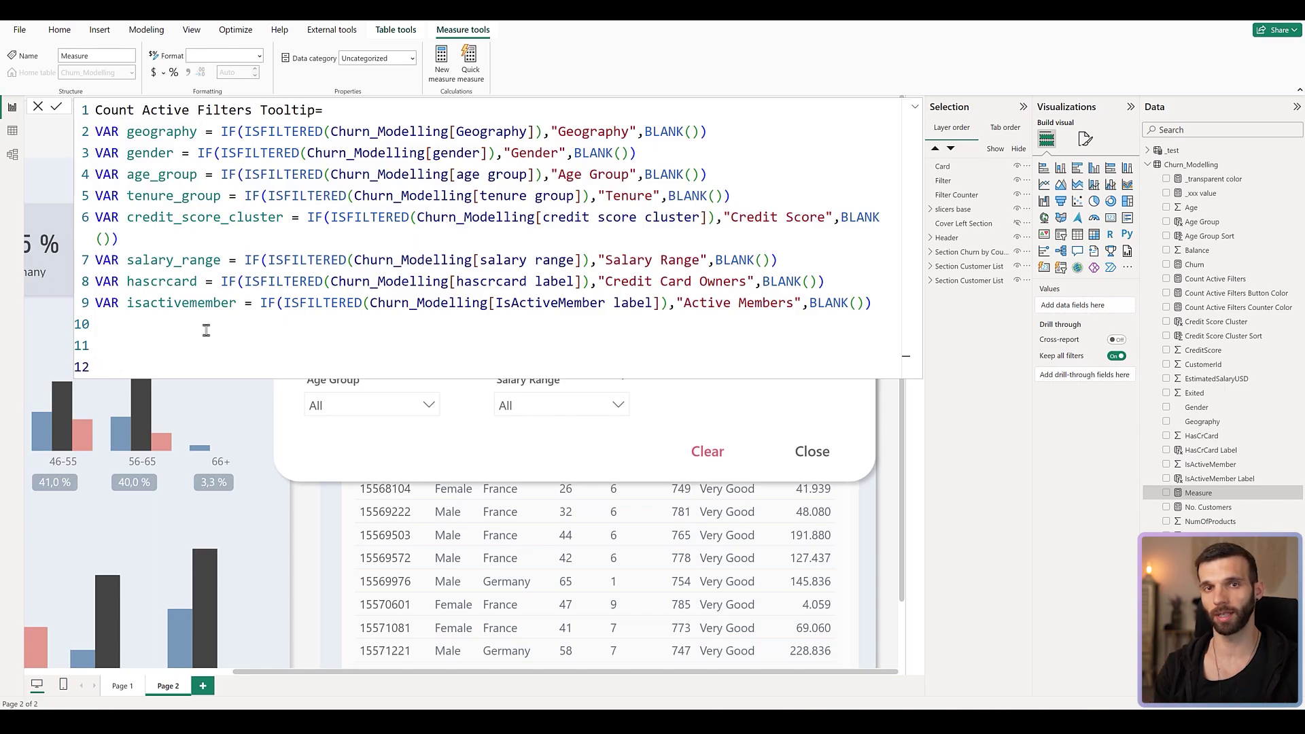
{"action": "type", "text": "VAR filter_list"}
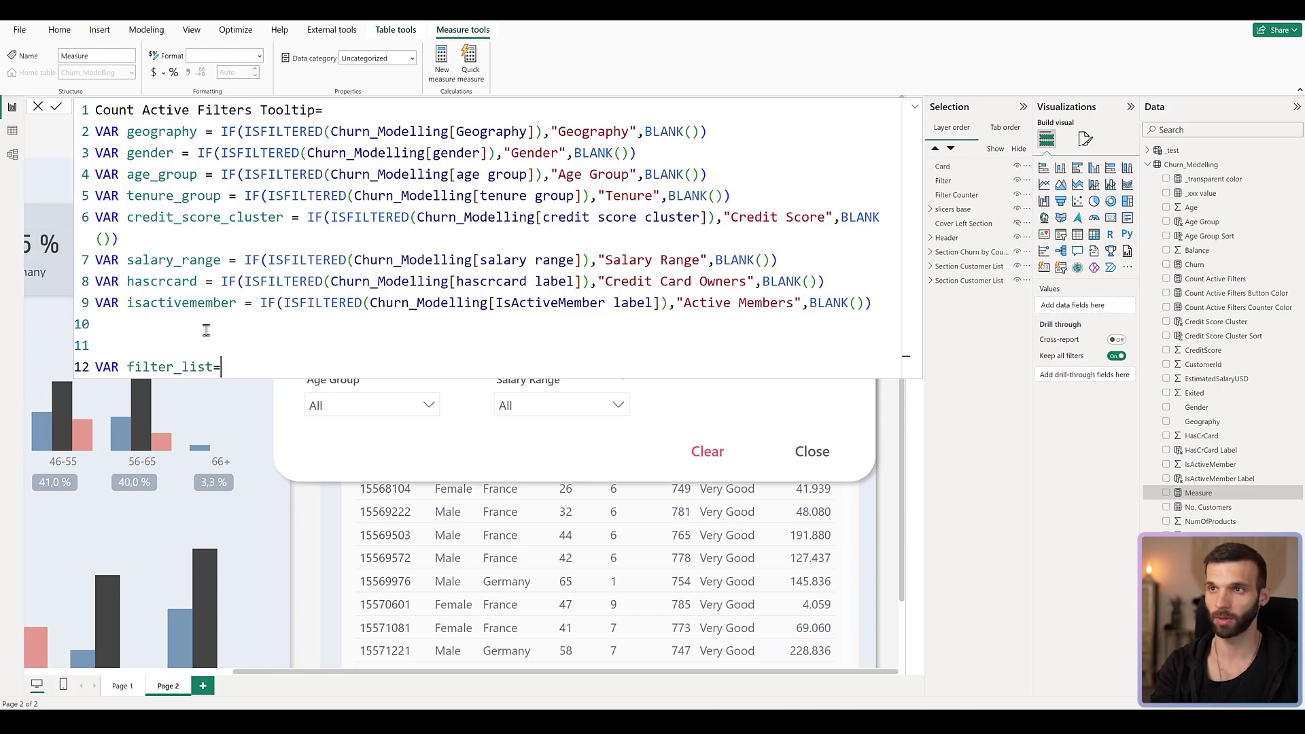
{"action": "type", "text": "="}
{"action": "key", "text": "Return"}
{"action": "type", "text": "CONC"}
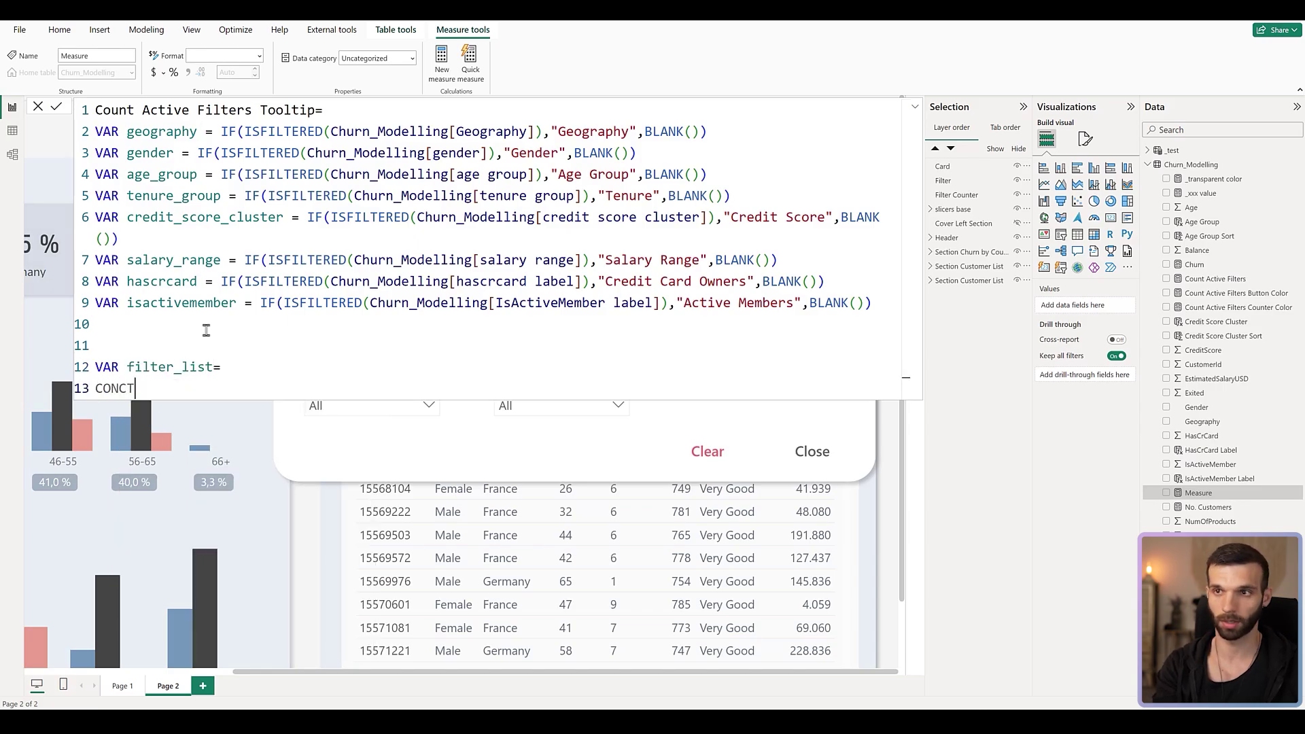
{"action": "key", "text": "Down"}
{"action": "key", "text": "Tab"}
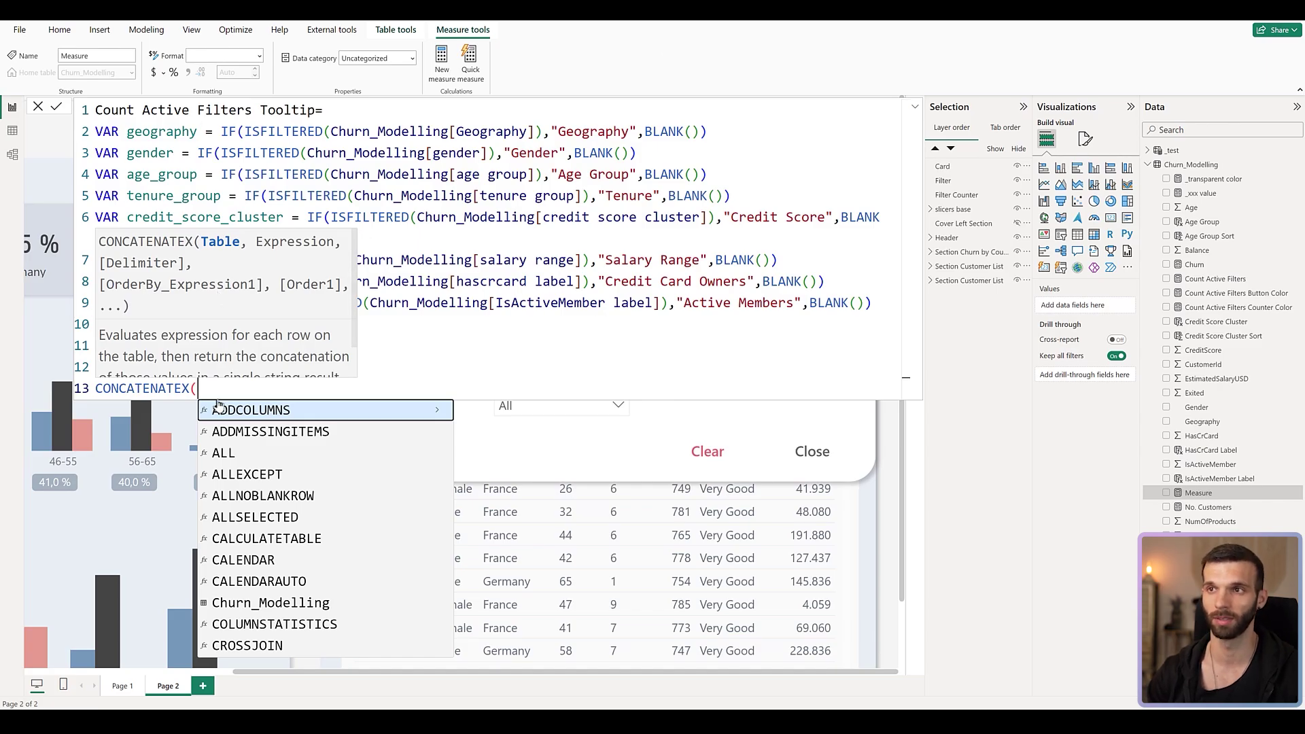
{"action": "left_click_drag", "start_coordinate": [198, 389], "coordinate": [91, 390]}
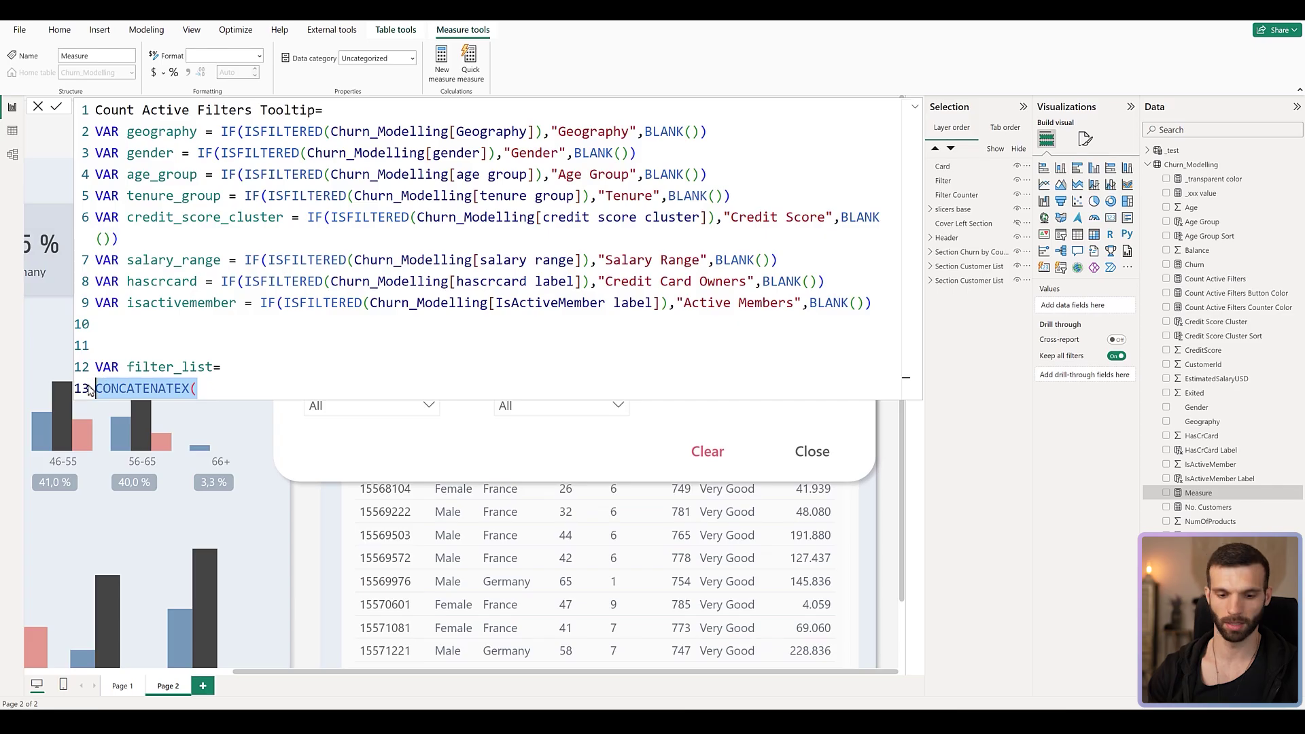
- Define filter_list as the table {geography, gender, age_group, tenure_group, credit_score_cluster, salary_range, hascrcard, isactivemember}
{"action": "type", "text": "{"}
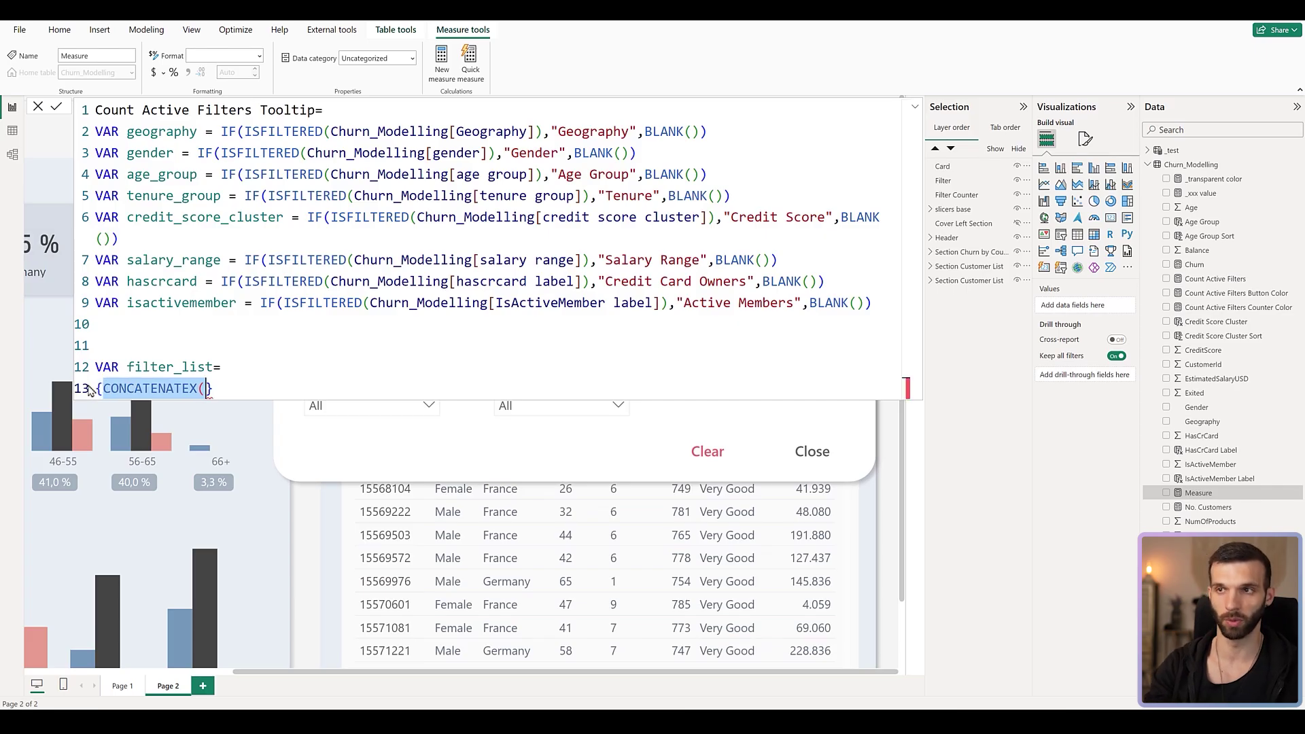
{"action": "key", "text": "BackSpace"}
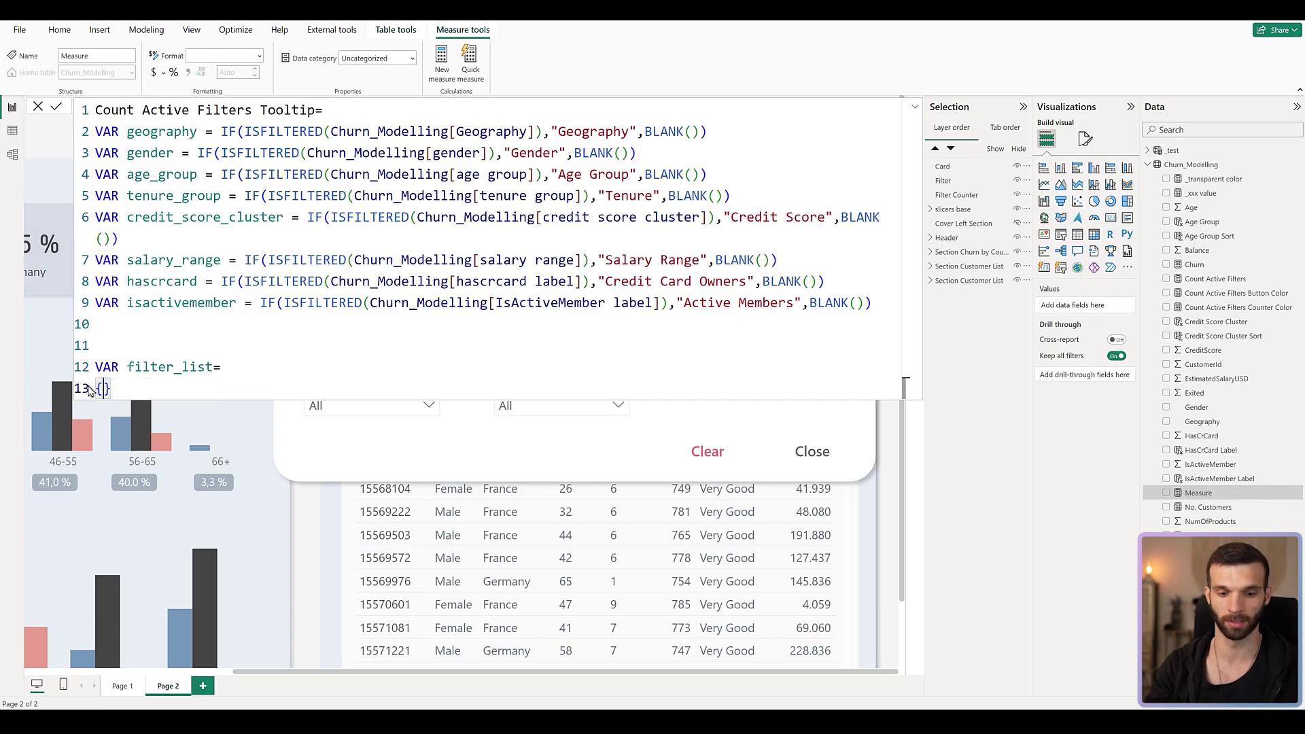
{"action": "type", "text": "geography"}
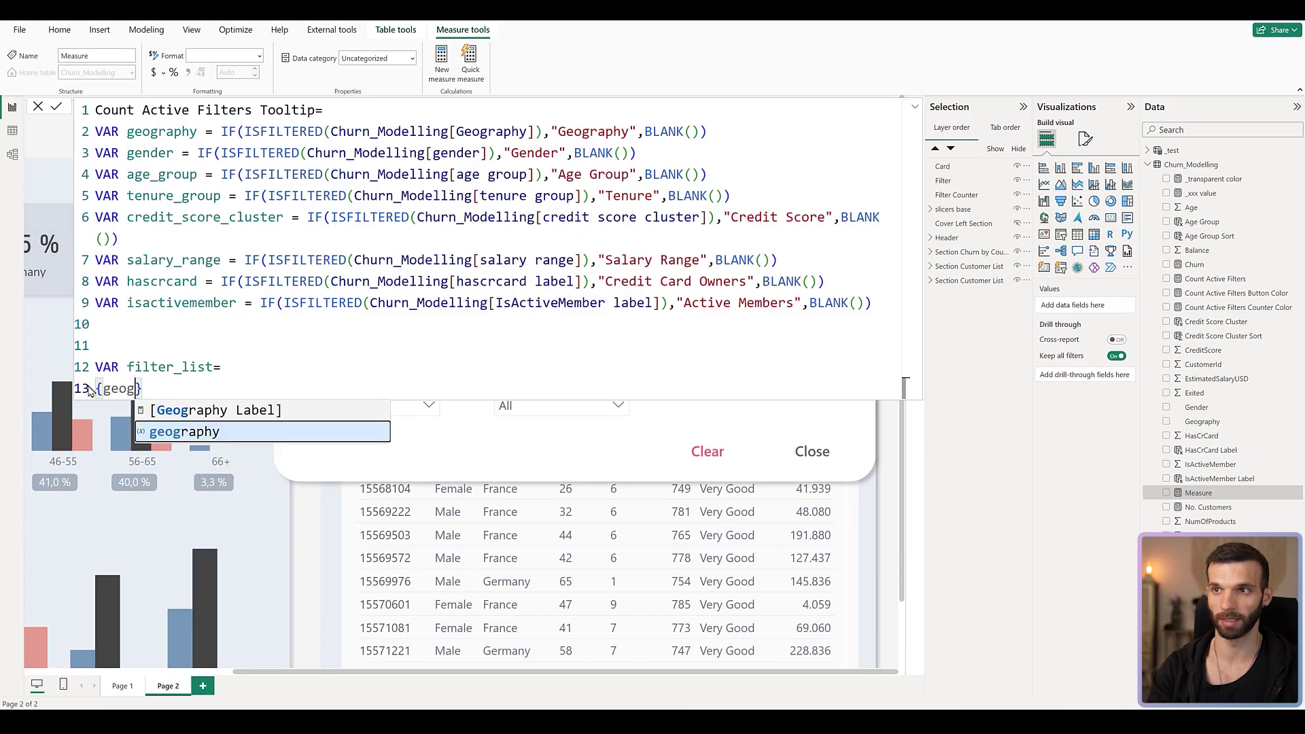
{"action": "type", "text": ", gender"}
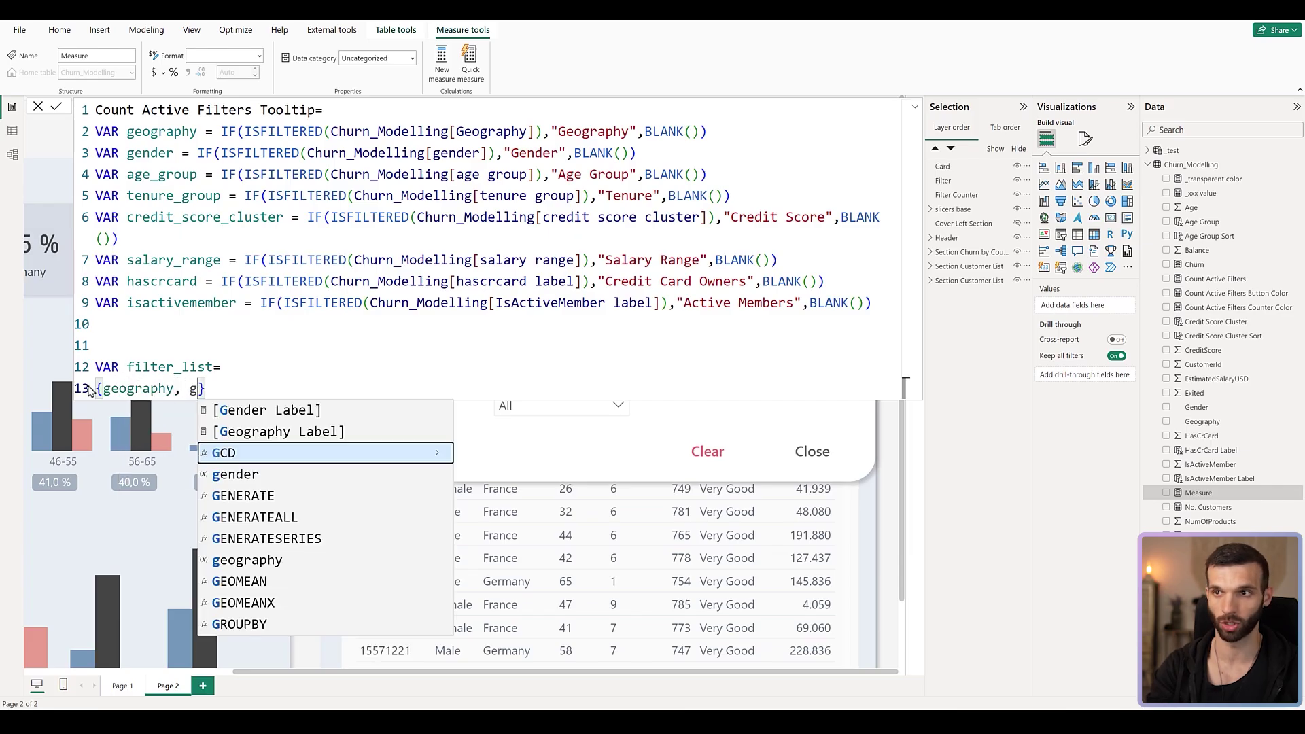
{"action": "key", "text": "Escape"}
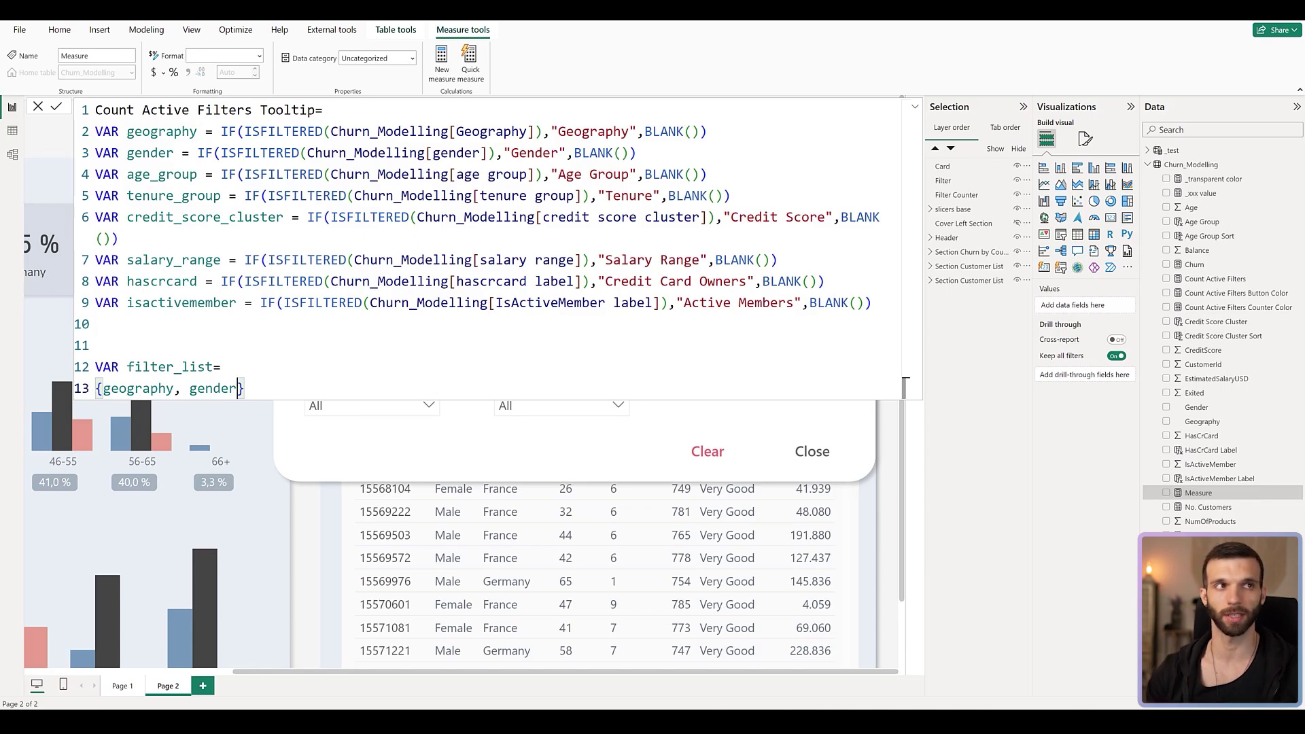
{"action": "type", "text": ", age_group, tenure_group, credit_score_cluster, salary_range, hascrcard, isactivemember"}
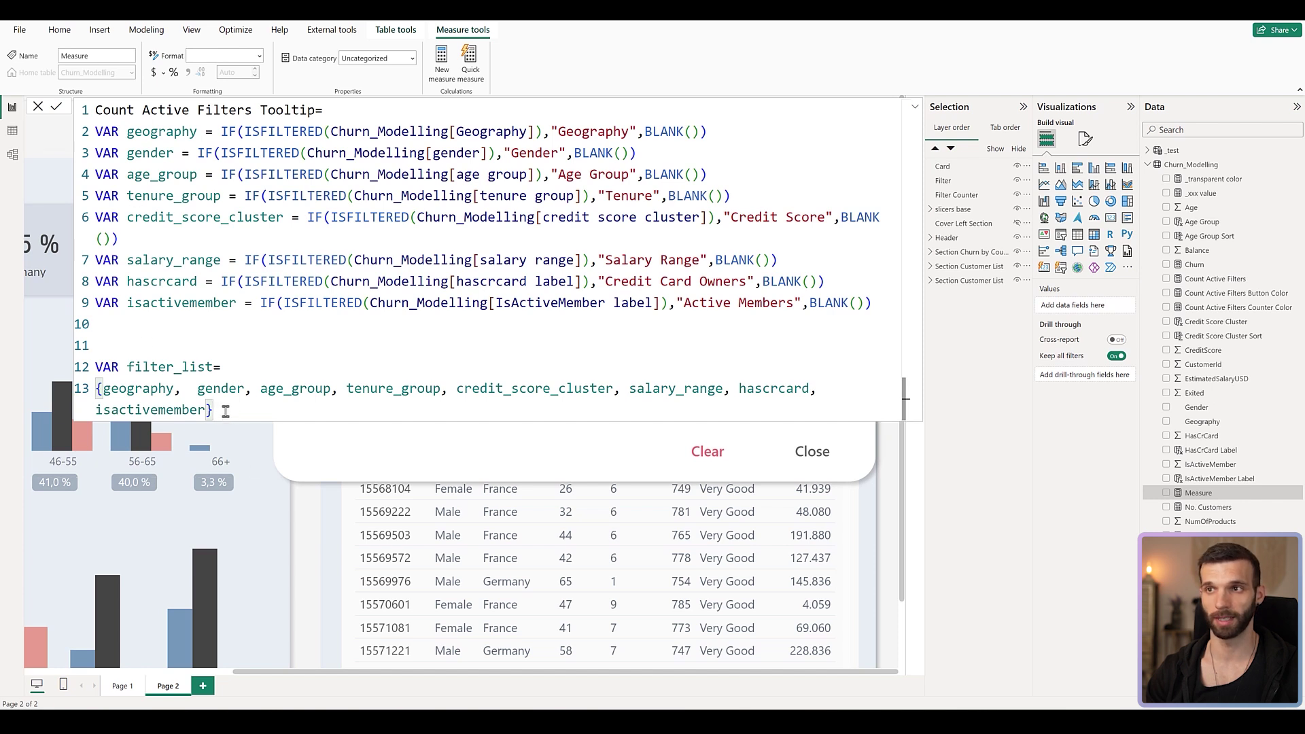
- Declare a filter_table variable below the filter_list definition
{"action": "key", "text": "shift+Return"}
{"action": "key", "text": "shift+Return"}
{"action": "type", "text": "VAR"}
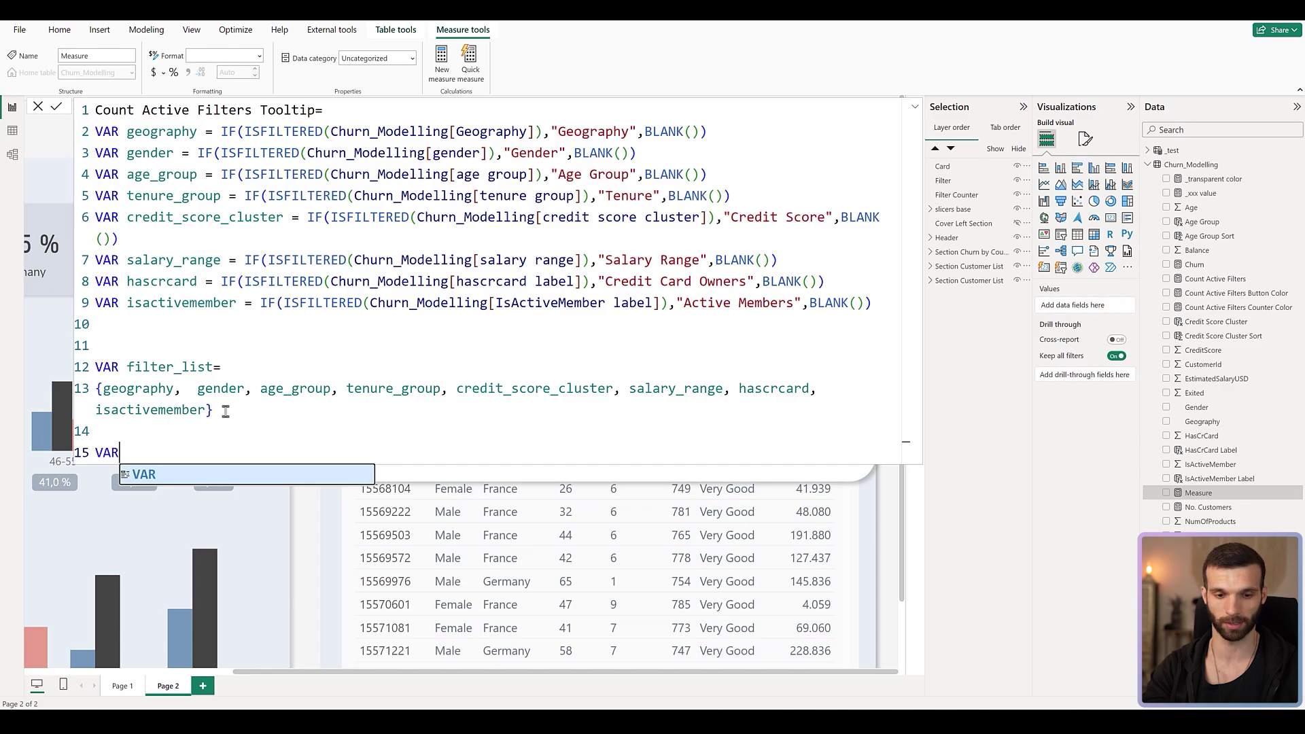
{"action": "type", "text": " filter_tab"}
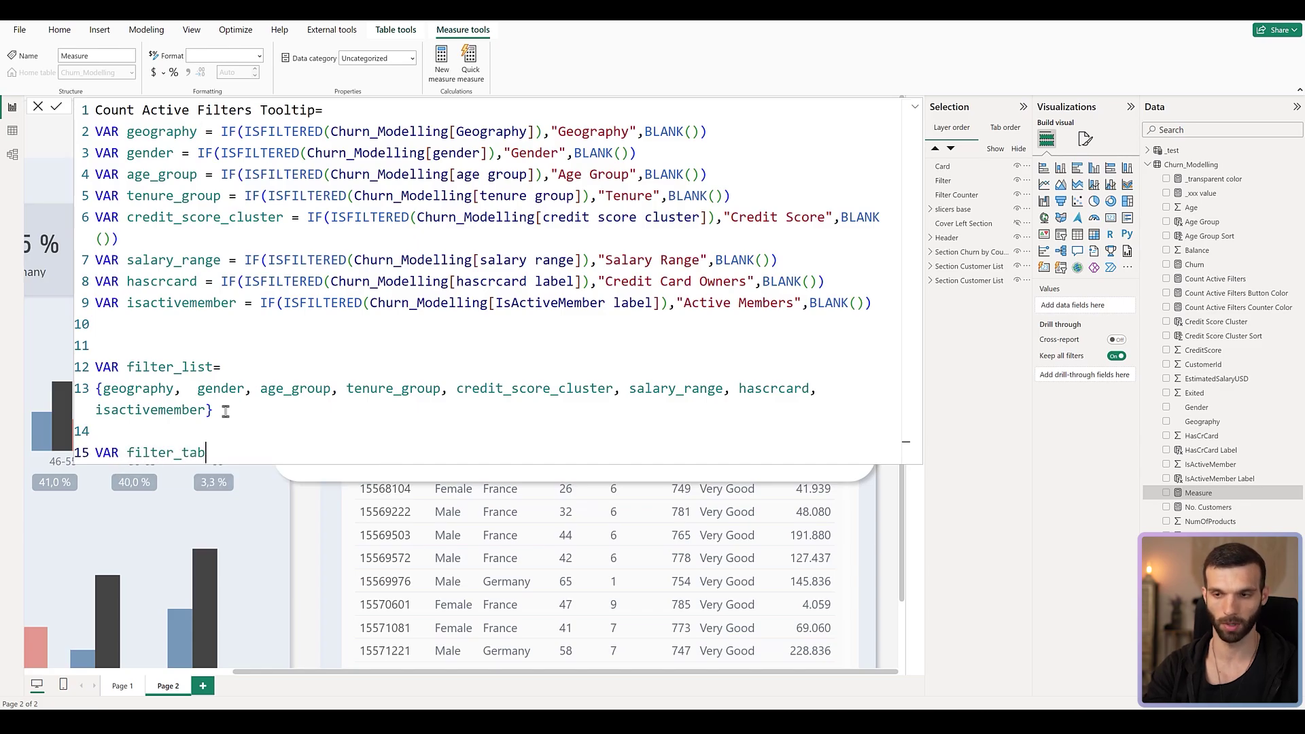
{"action": "type", "text": "le="}
{"action": "key", "text": "shift+Return"}
- Define filter_table as CONCATENATEX(filter_list,[Value],", ")
{"action": "type", "text": "CONC"}
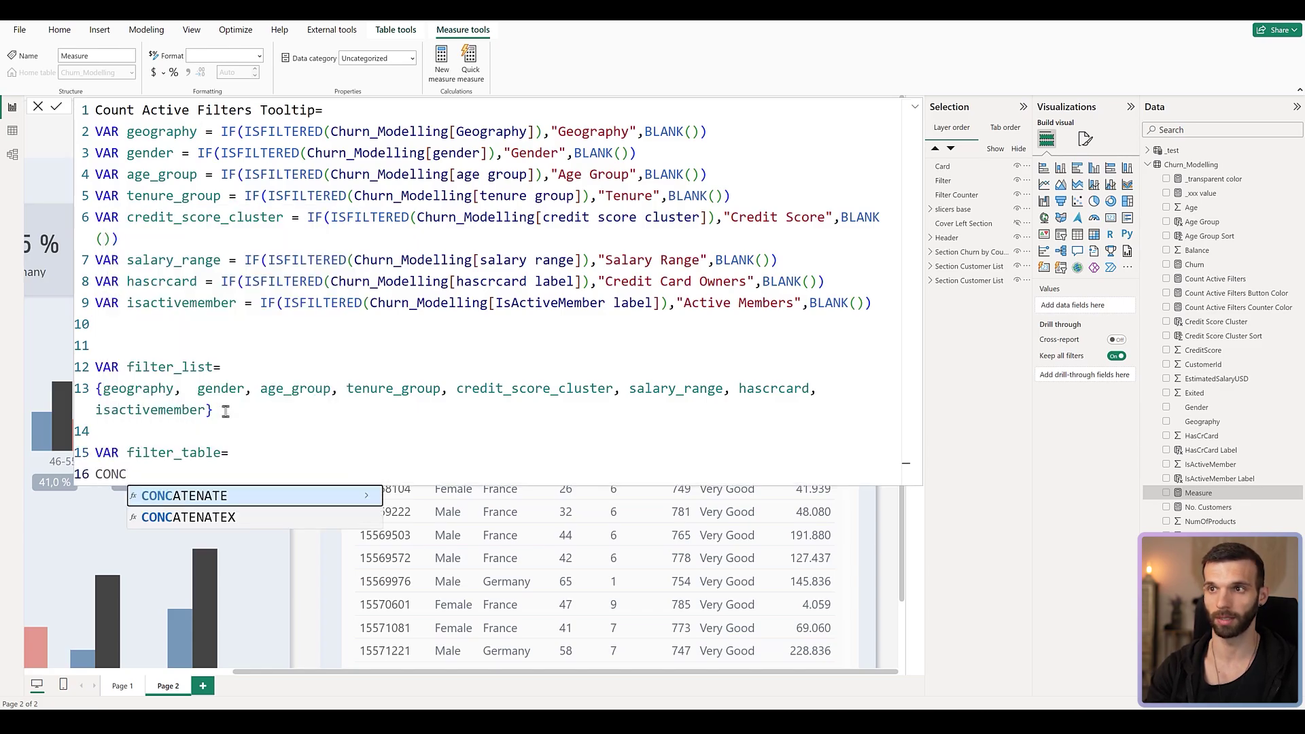
{"action": "key", "text": "Down"}
{"action": "key", "text": "Tab"}
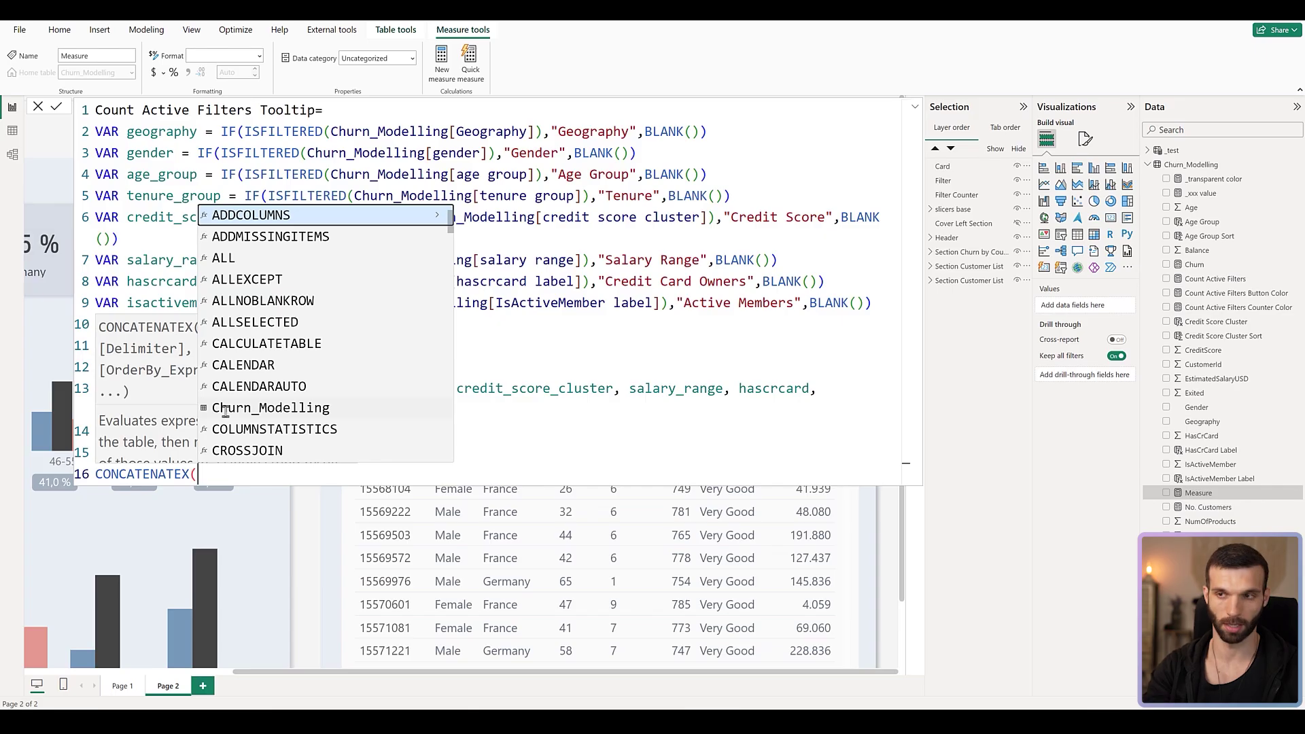
{"action": "type", "text": "filt"}
{"action": "key", "text": "Down"}
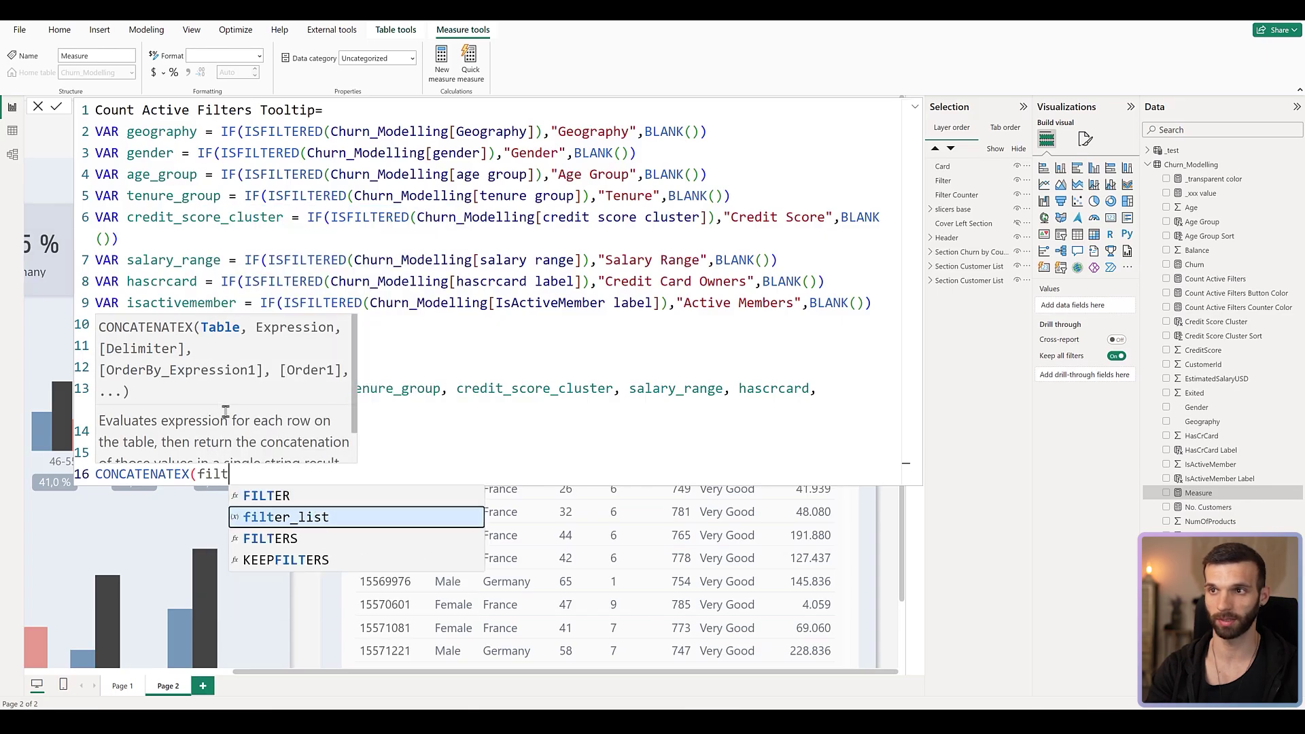
{"action": "key", "text": "Tab"}
{"action": "type", "text": ","}
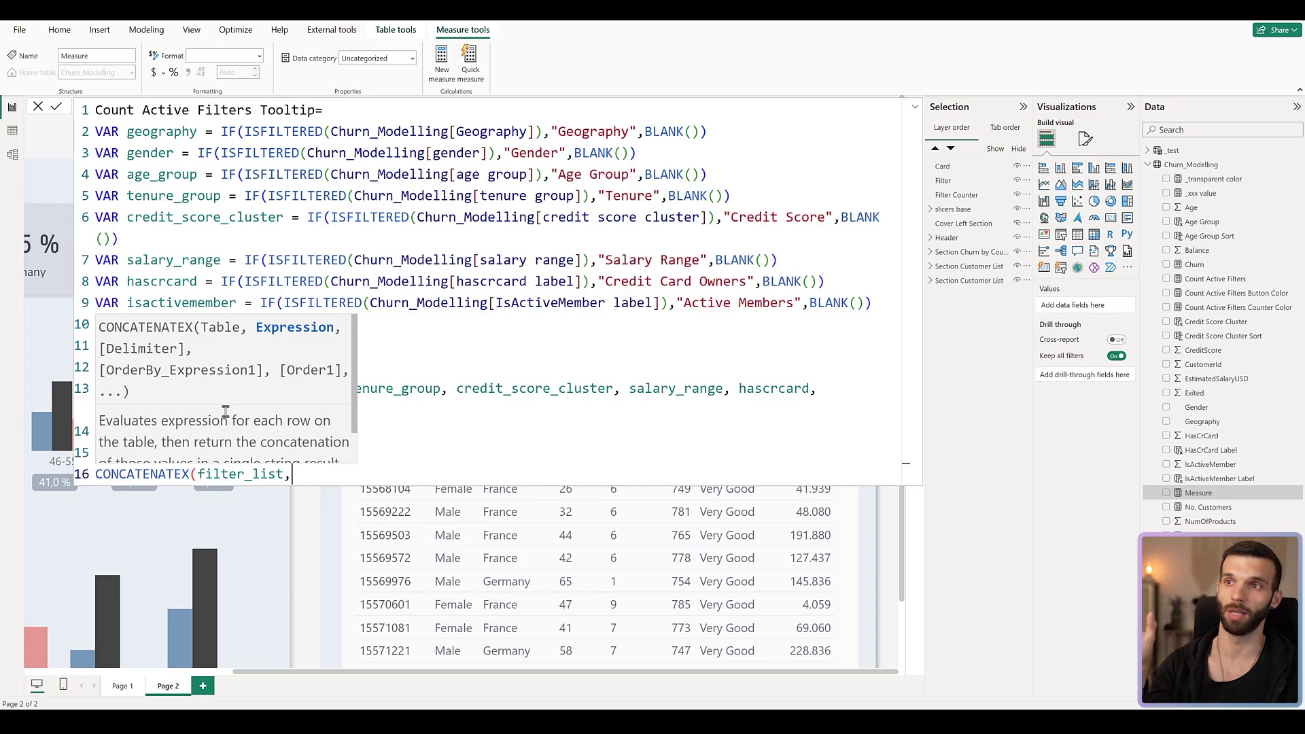
{"action": "type", "text": "[Value]"}
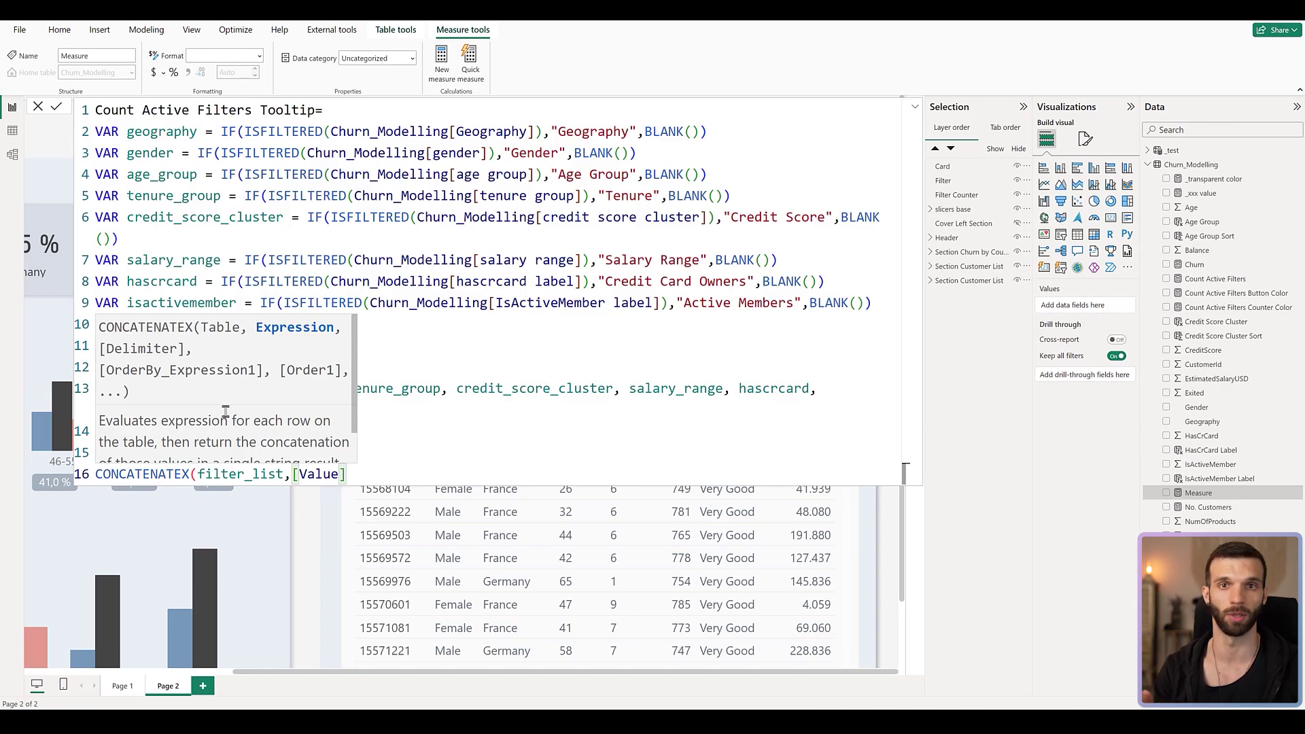
{"action": "type", "text": ",\", \""}
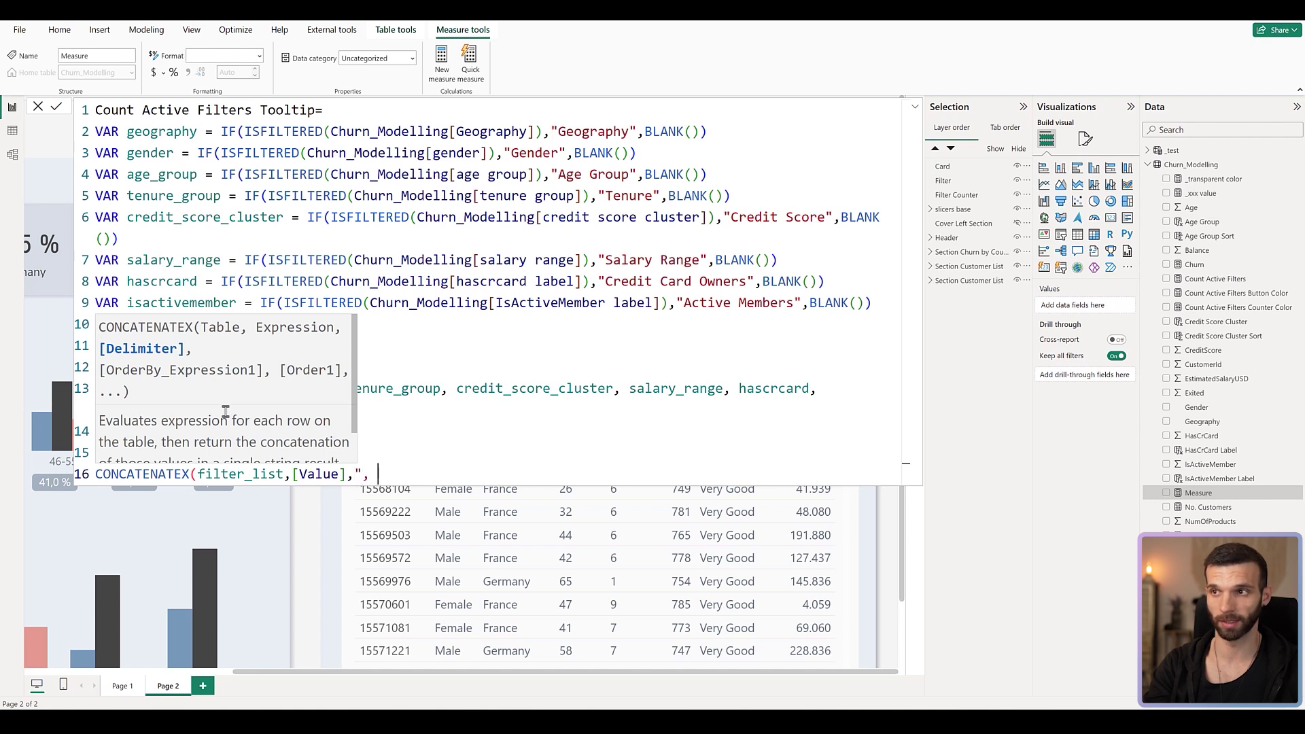
{"action": "type", "text": ")"}
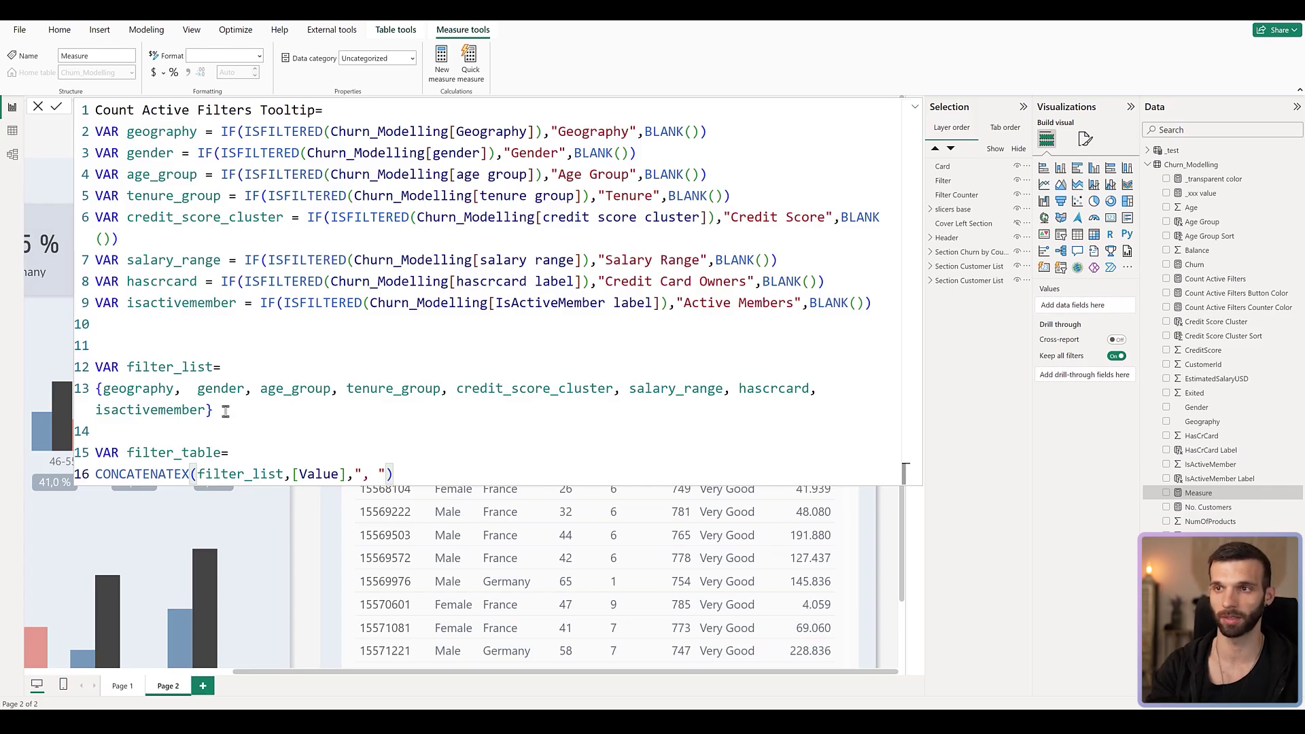
- Make the measure return filter_table and commit its formula
{"action": "key", "text": "Return"}
{"action": "key", "text": "Return"}
{"action": "type", "text": "RETURN"}
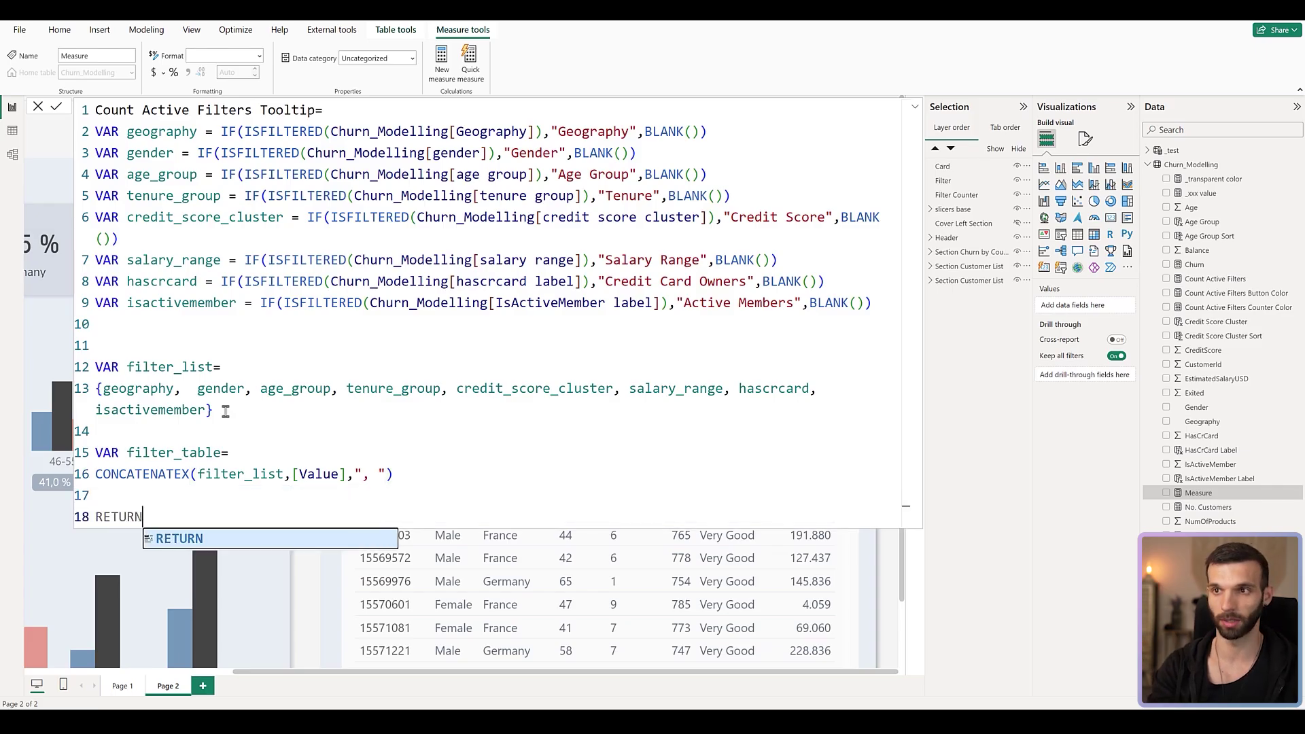
{"action": "key", "text": "Return"}
{"action": "type", "text": "filter_table"}
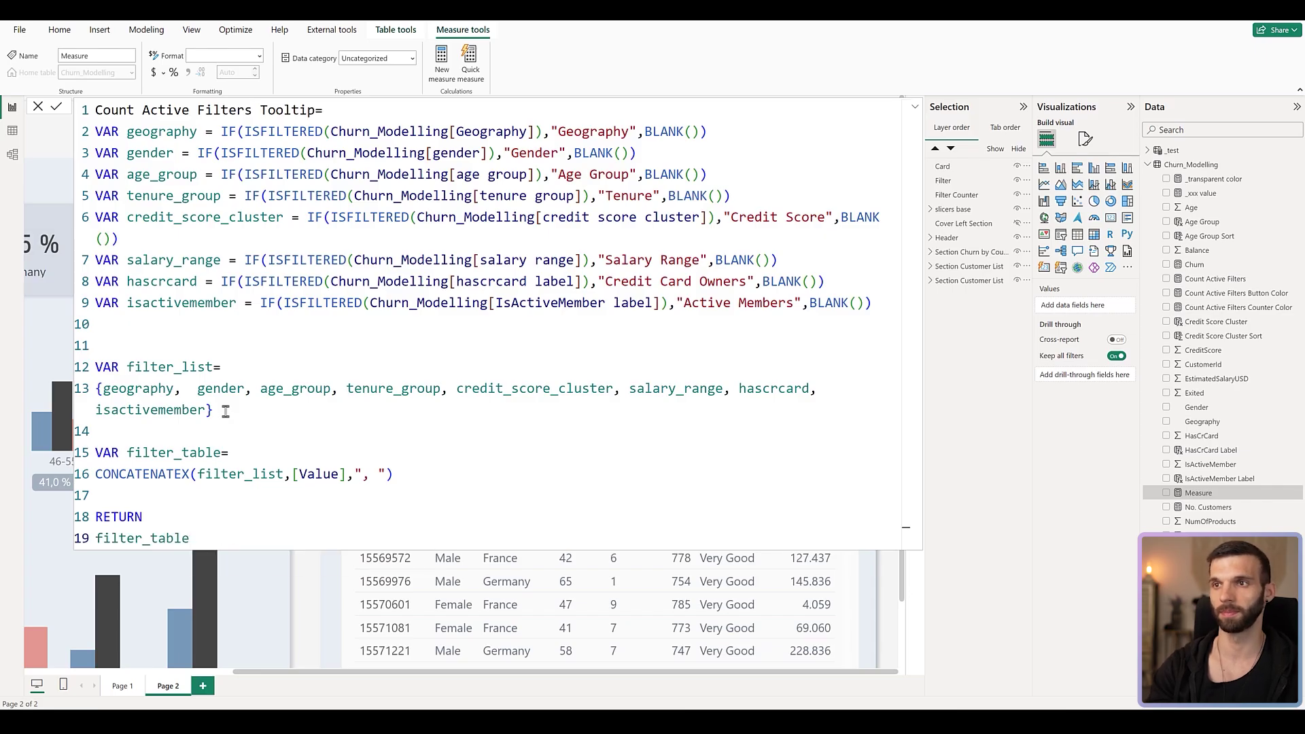
{"action": "key", "text": "Return"}
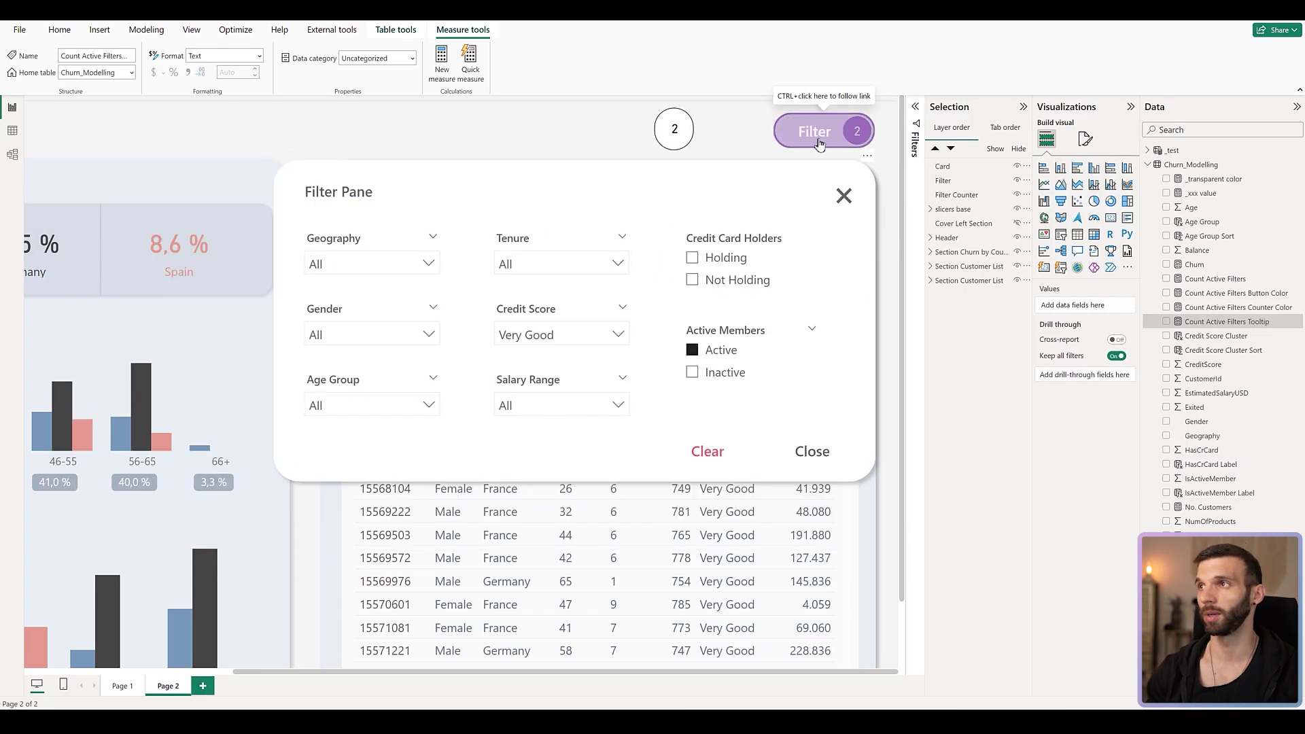
- Base the Filter button's action tooltip text on the field value of Count Active Filters Tooltip and preview the tooltip
{"action": "left_click", "coordinate": [819, 142]}
{"action": "left_click", "coordinate": [1057, 262]}
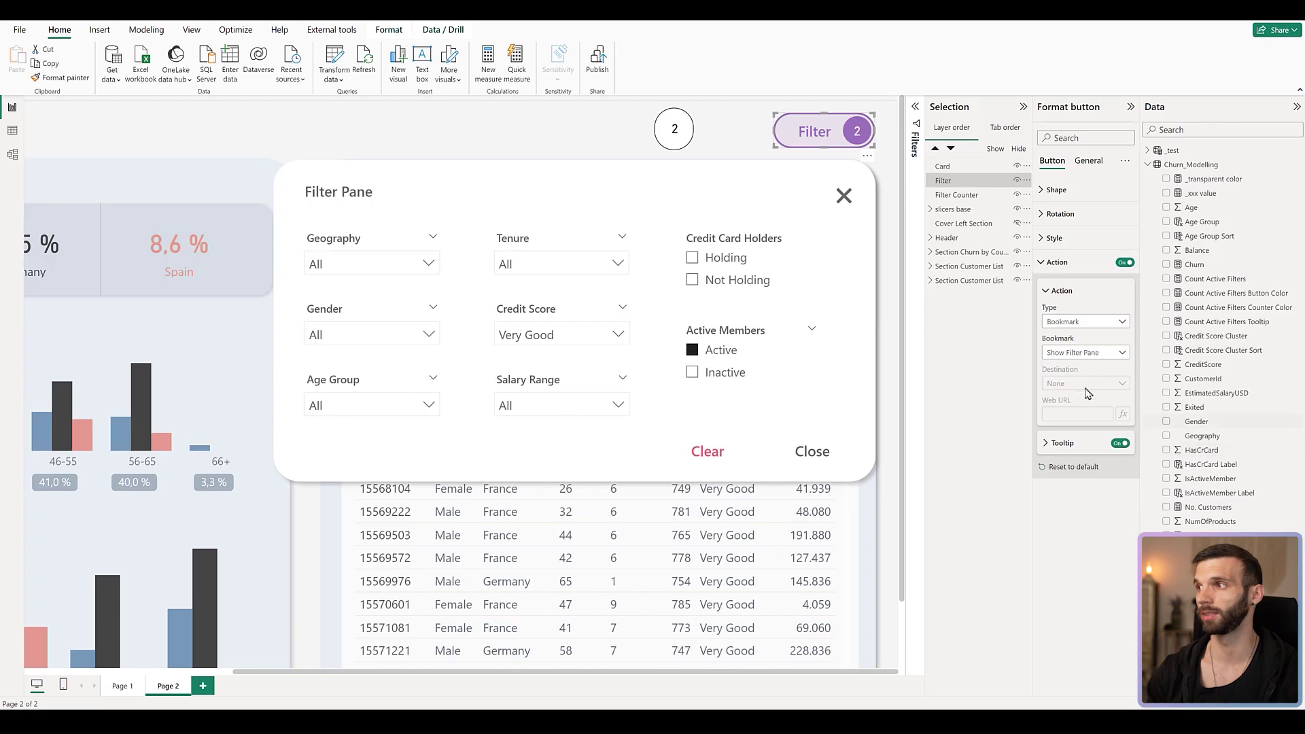
{"action": "left_click", "coordinate": [1062, 443]}
{"action": "left_click", "coordinate": [1123, 474]}
{"action": "left_click", "coordinate": [411, 223]}
{"action": "left_click", "coordinate": [410, 242]}
{"action": "left_click", "coordinate": [422, 272]}
{"action": "type", "text": "toolti"}
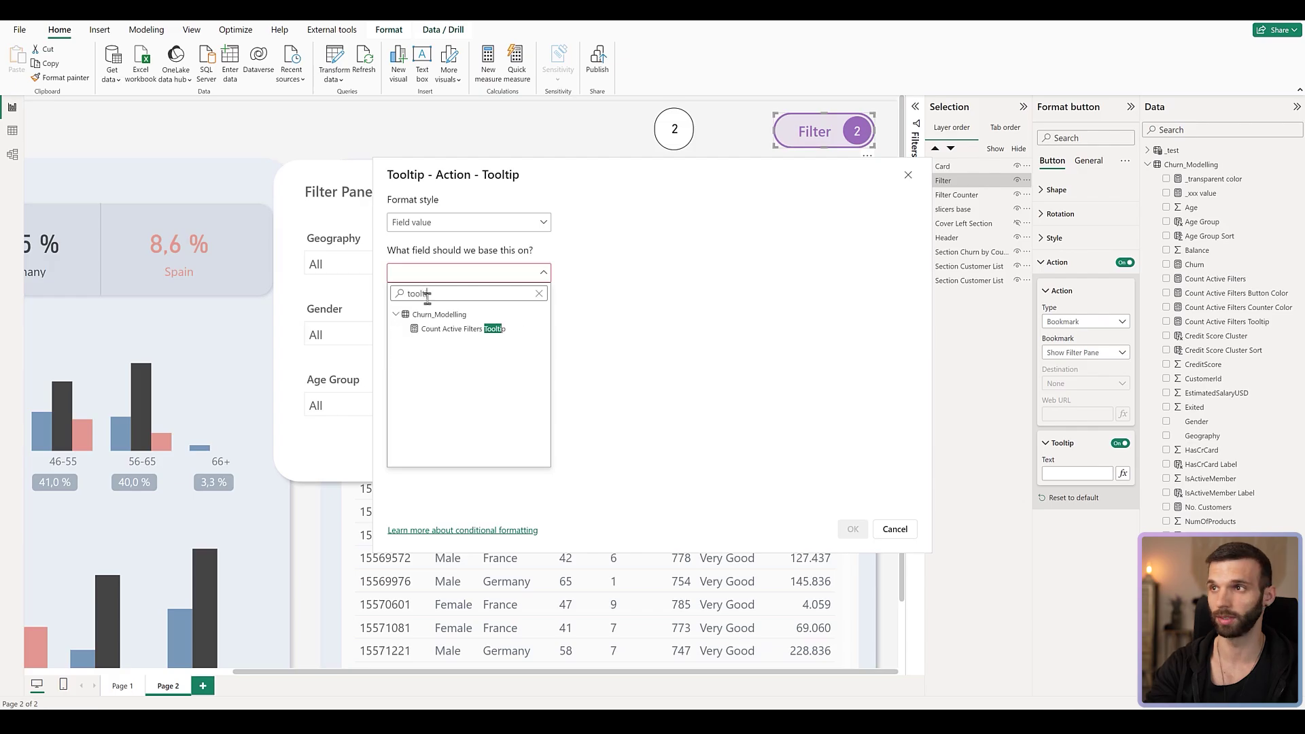
{"action": "left_click", "coordinate": [455, 330]}
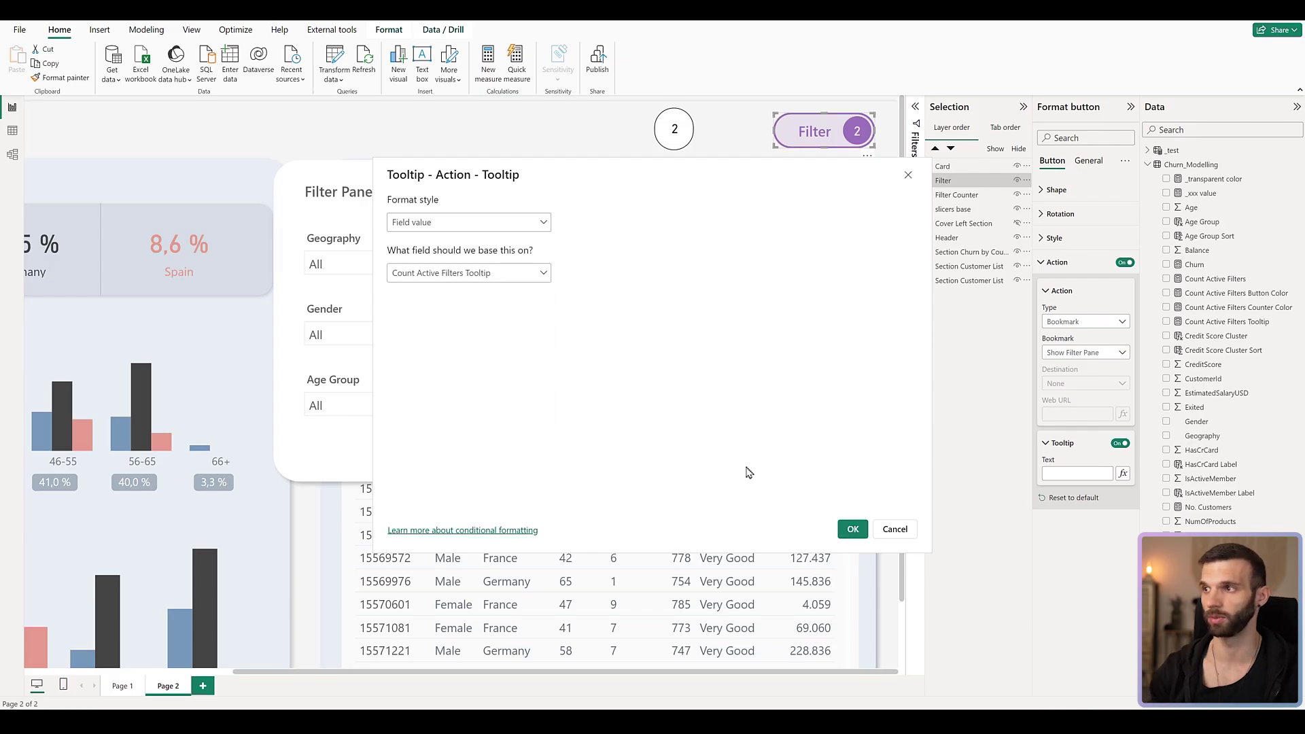
{"action": "left_click", "coordinate": [852, 530]}
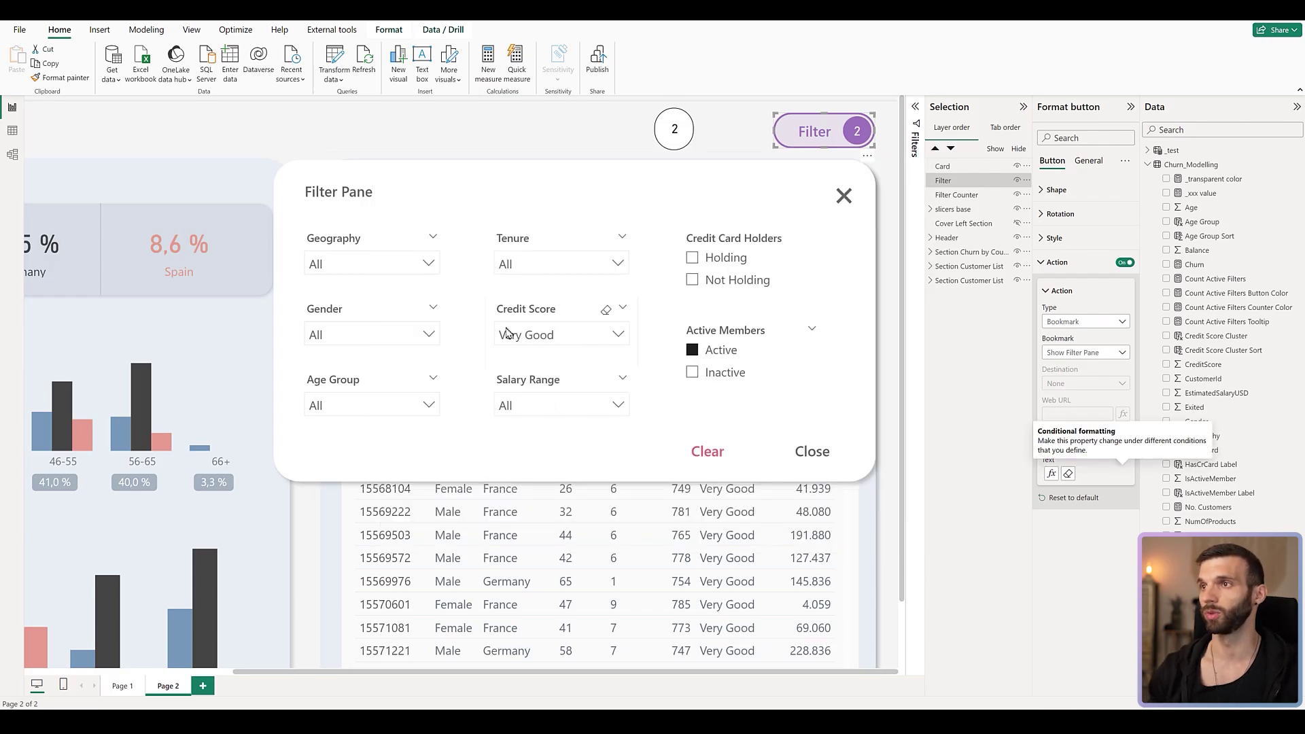
{"action": "mouse_move", "coordinate": [810, 134]}
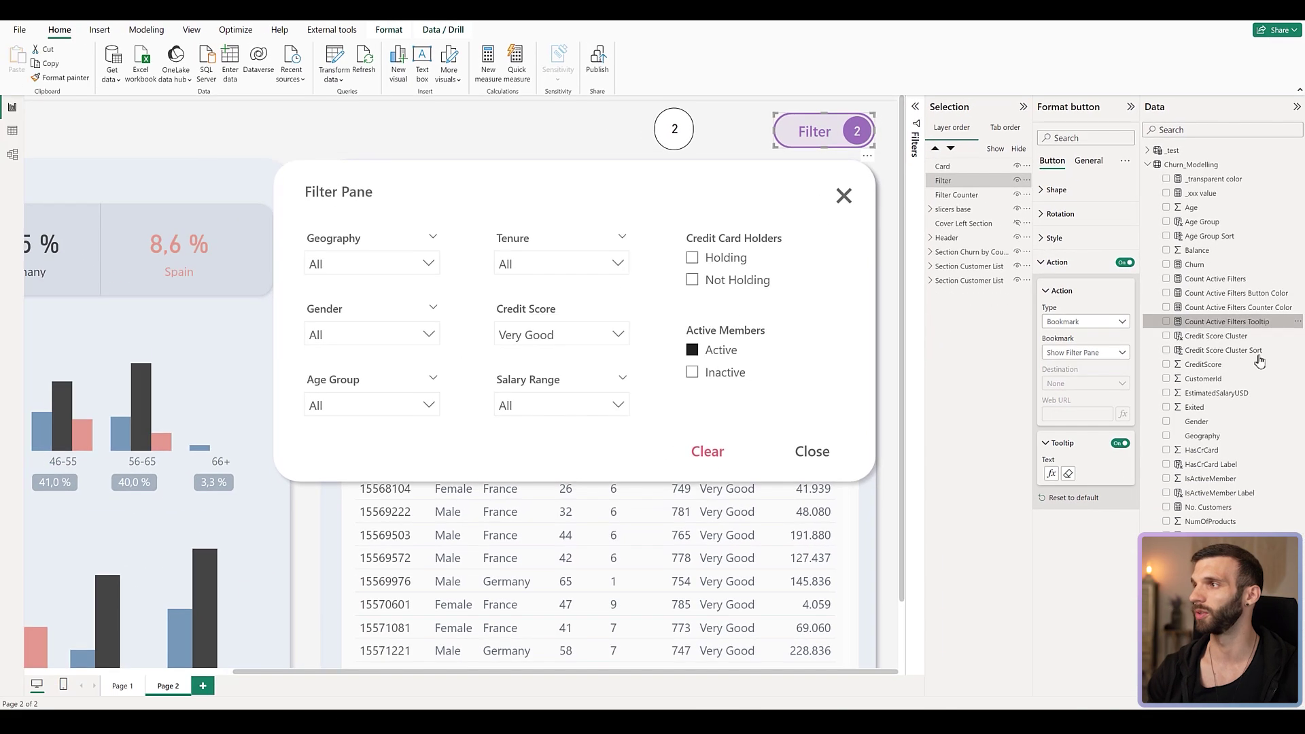
- In the Count Active Filters Tooltip measure, leave filter_table empty and declare filter_label_show directly above the CONCATENATEX expression
{"action": "left_click", "coordinate": [1230, 322]}
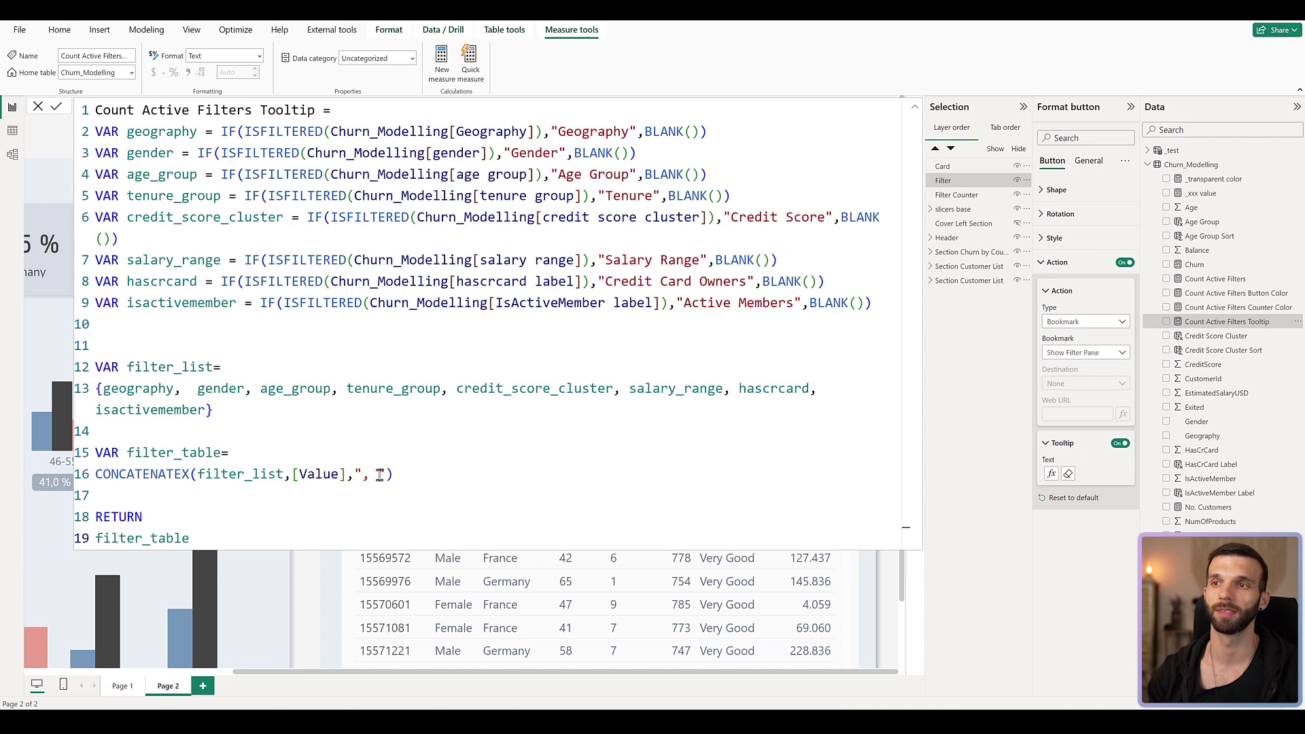
{"action": "mouse_move", "coordinate": [163, 406]}
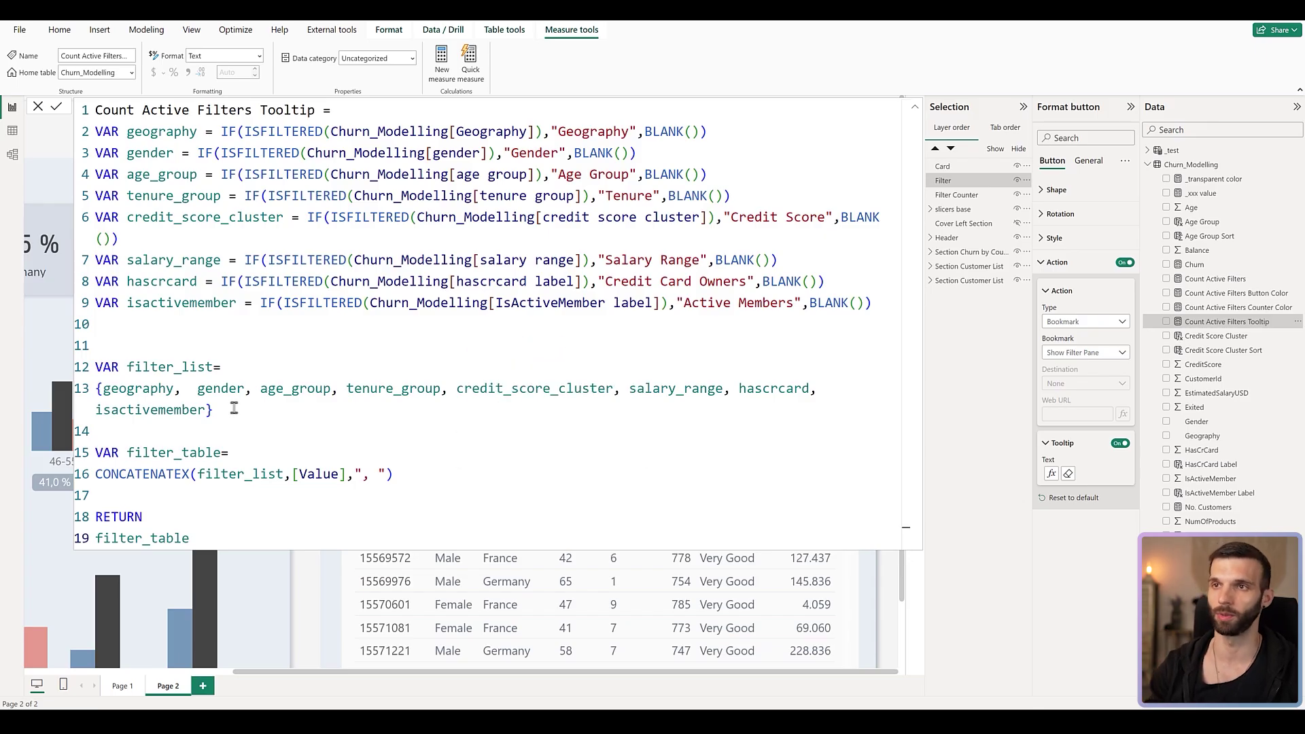
{"action": "left_click", "coordinate": [274, 459]}
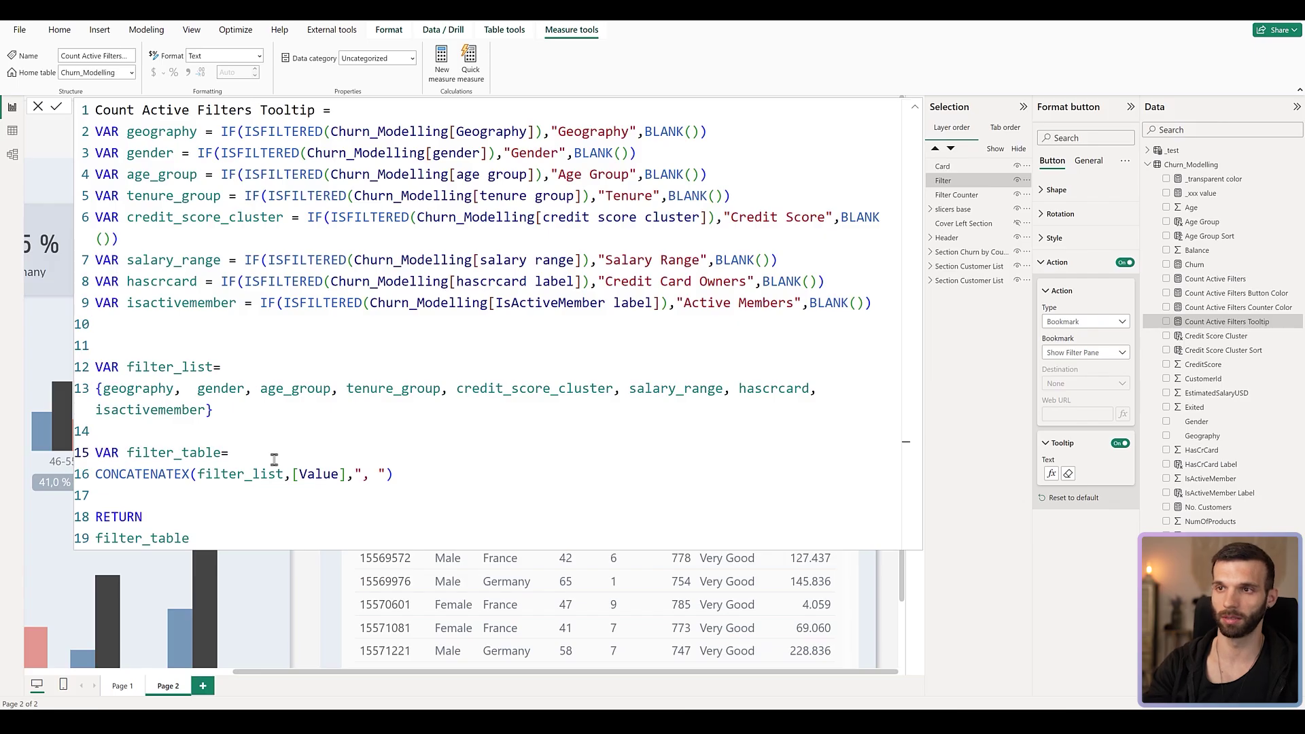
{"action": "key", "text": "Return"}
{"action": "key", "text": "Return"}
{"action": "key", "text": "Return"}
{"action": "type", "text": "VAR filter_"}
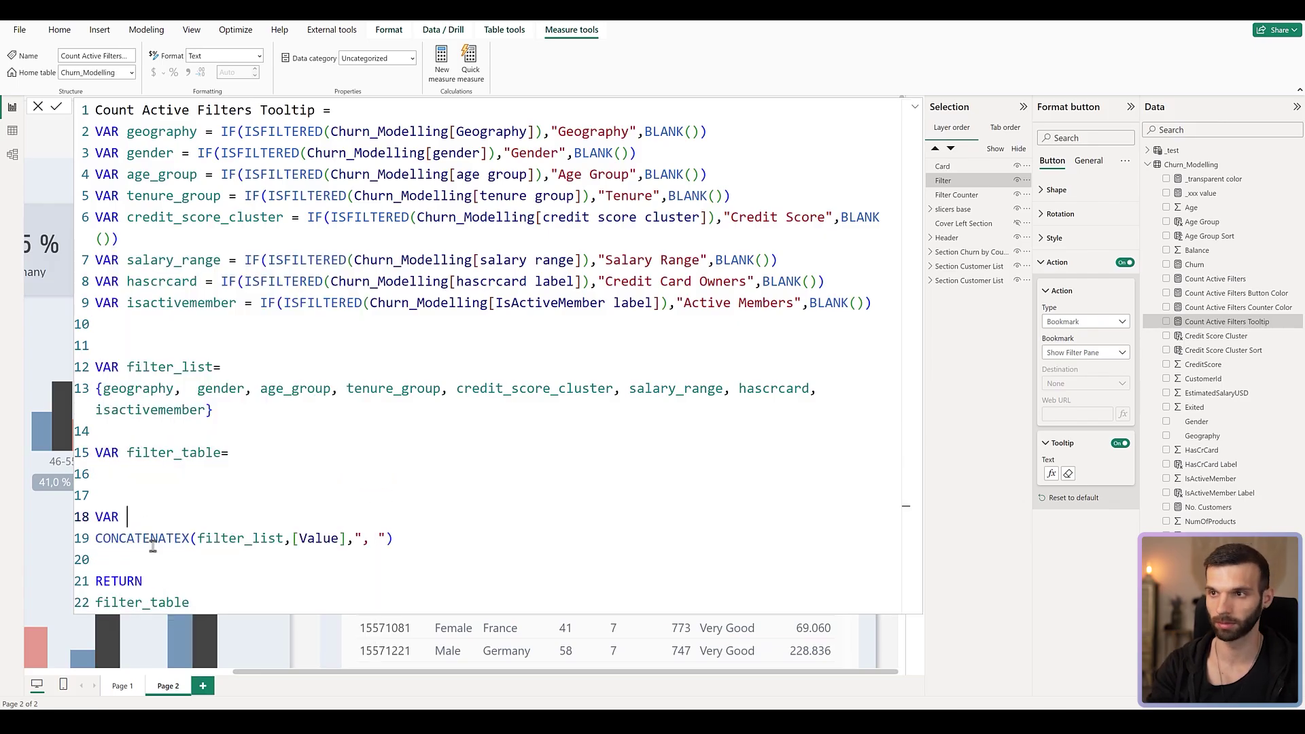
{"action": "type", "text": "label_show"}
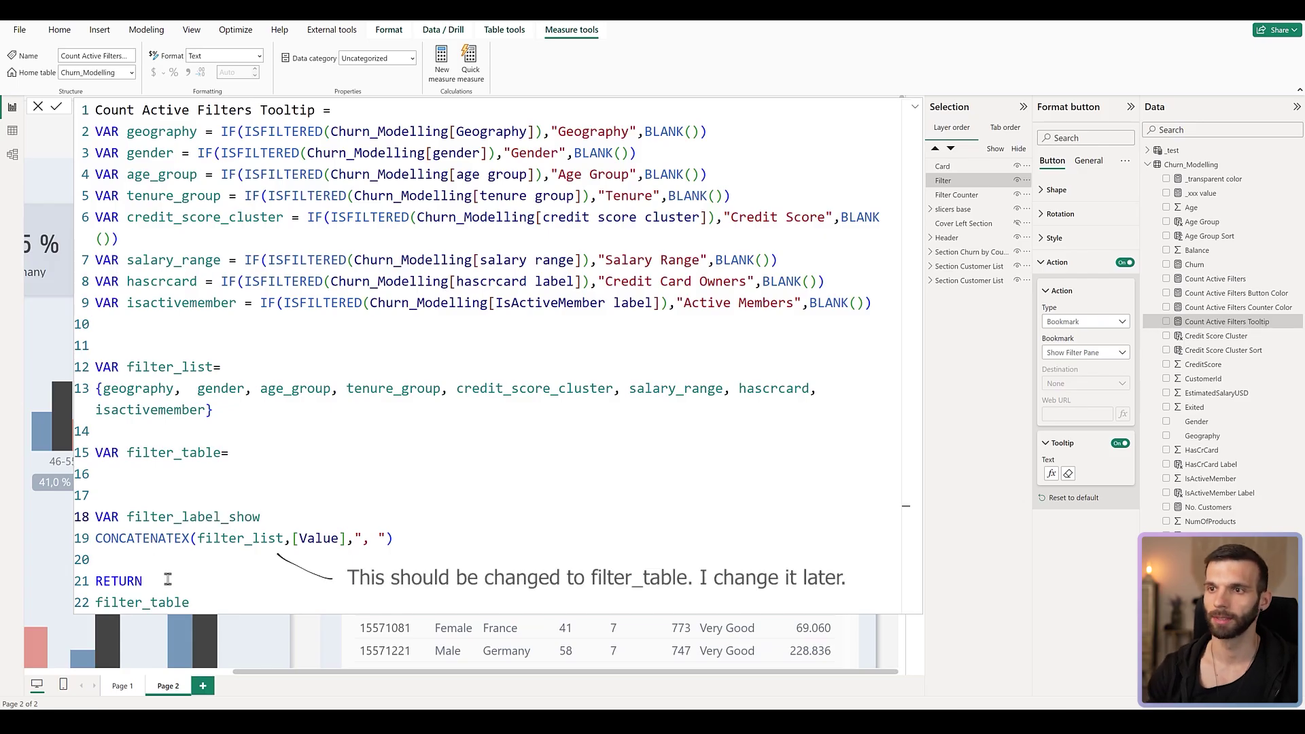
- Make the measure return filter_label_show and add the missing equals sign to that variable's declaration
{"action": "left_click_drag", "start_coordinate": [191, 603], "coordinate": [151, 602]}
{"action": "type", "text": "l"}
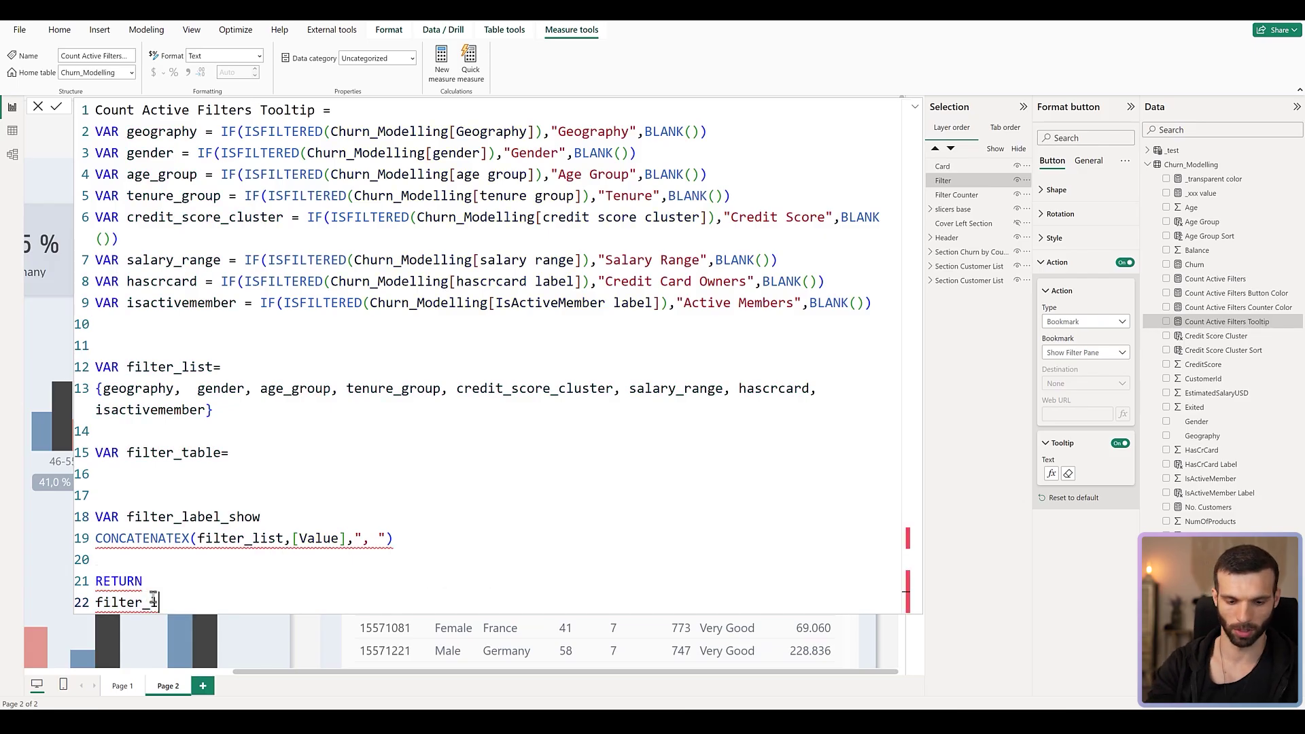
{"action": "type", "text": "abel_show"}
{"action": "key", "text": "Up"}
{"action": "key", "text": "Up"}
{"action": "key", "text": "Up"}
{"action": "key", "text": "Up"}
{"action": "key", "text": "End"}
{"action": "type", "text": "="}
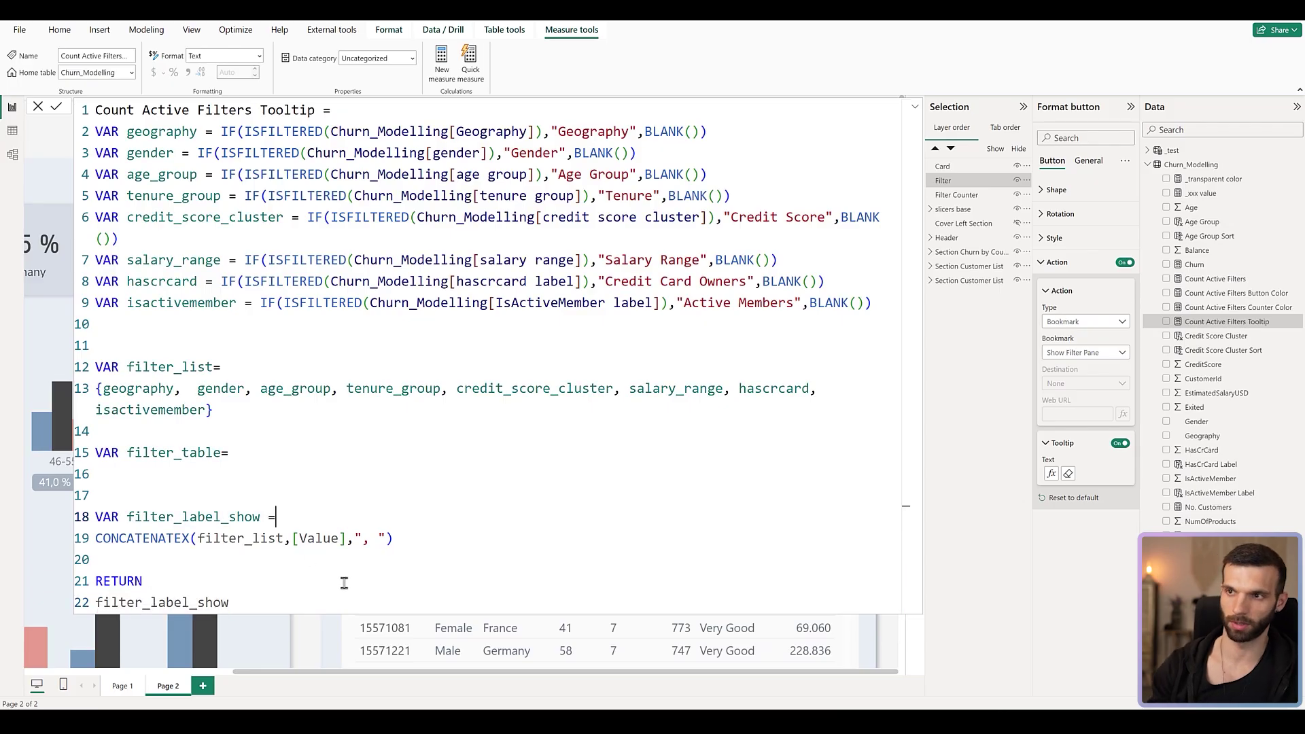
- Define the filter_table variable as FILTER(filter_list,[Value]<>BLANK()) to keep only non-blank labels
{"action": "key", "text": "Up"}
{"action": "key", "text": "Up"}
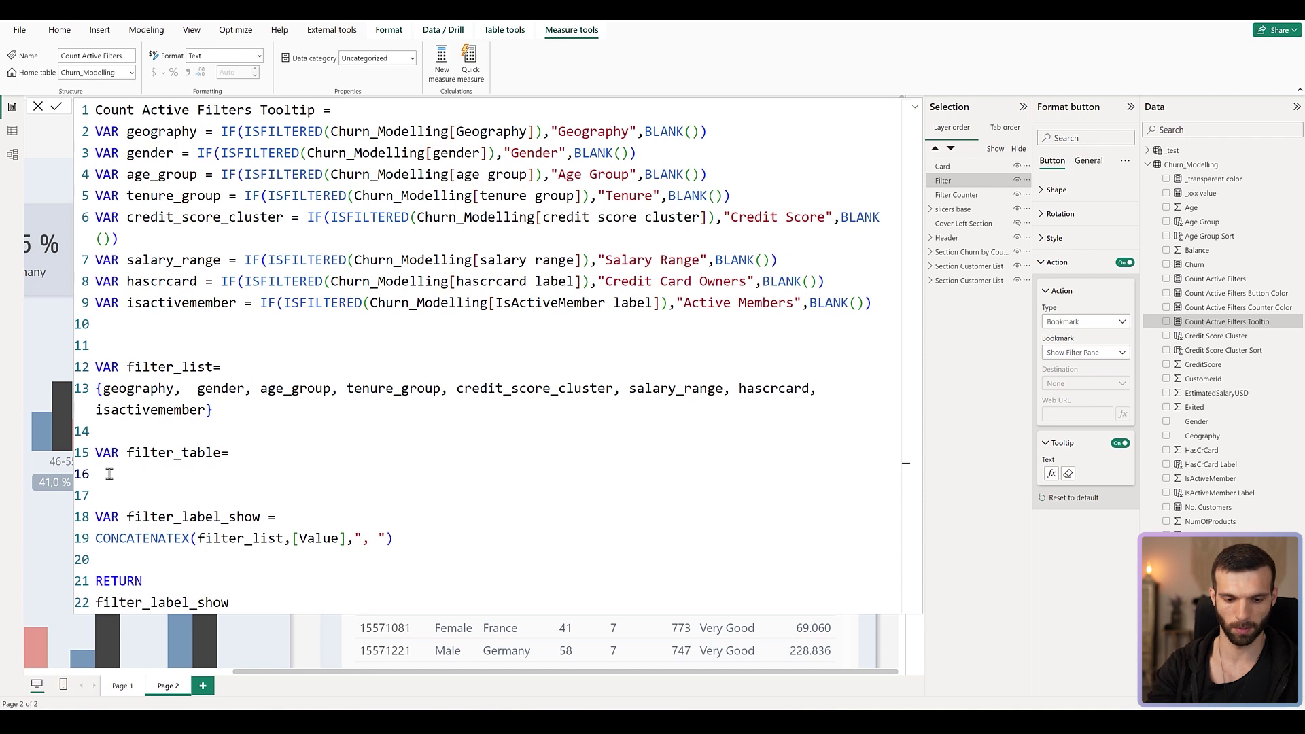
{"action": "type", "text": "FILTER("}
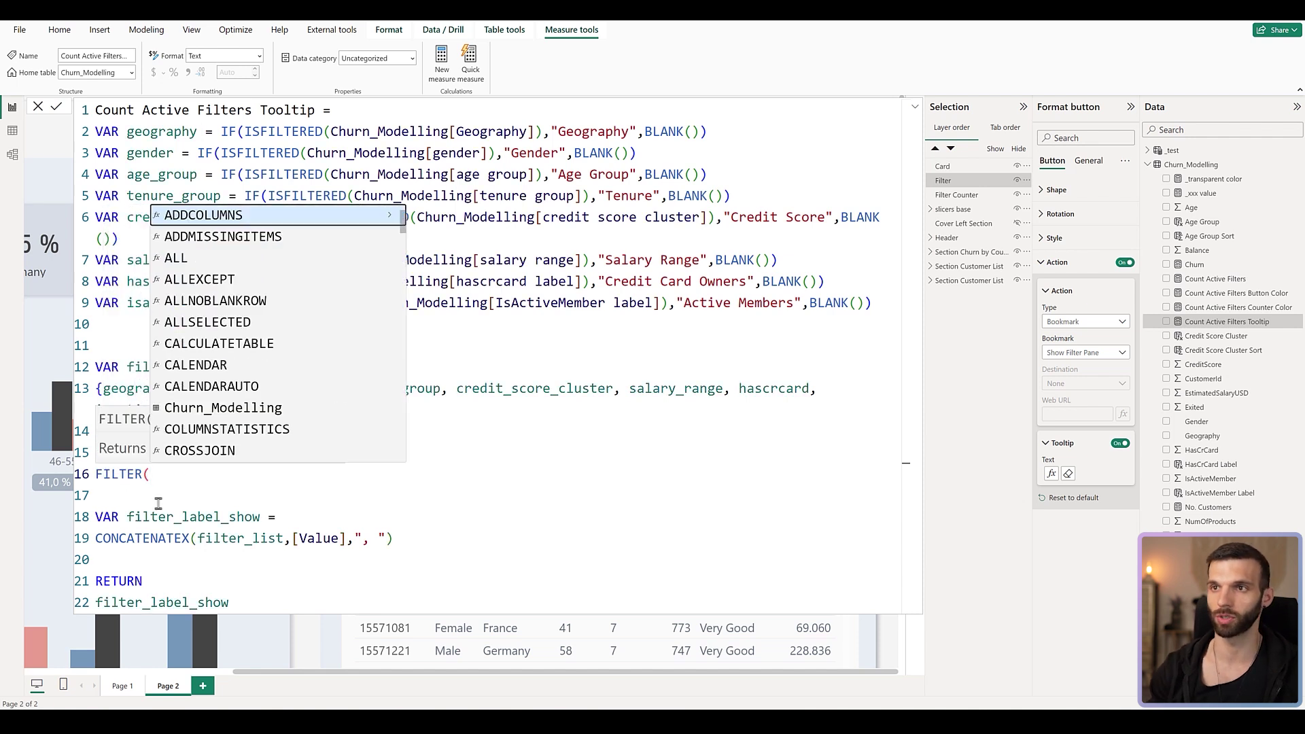
{"action": "type", "text": "filter"}
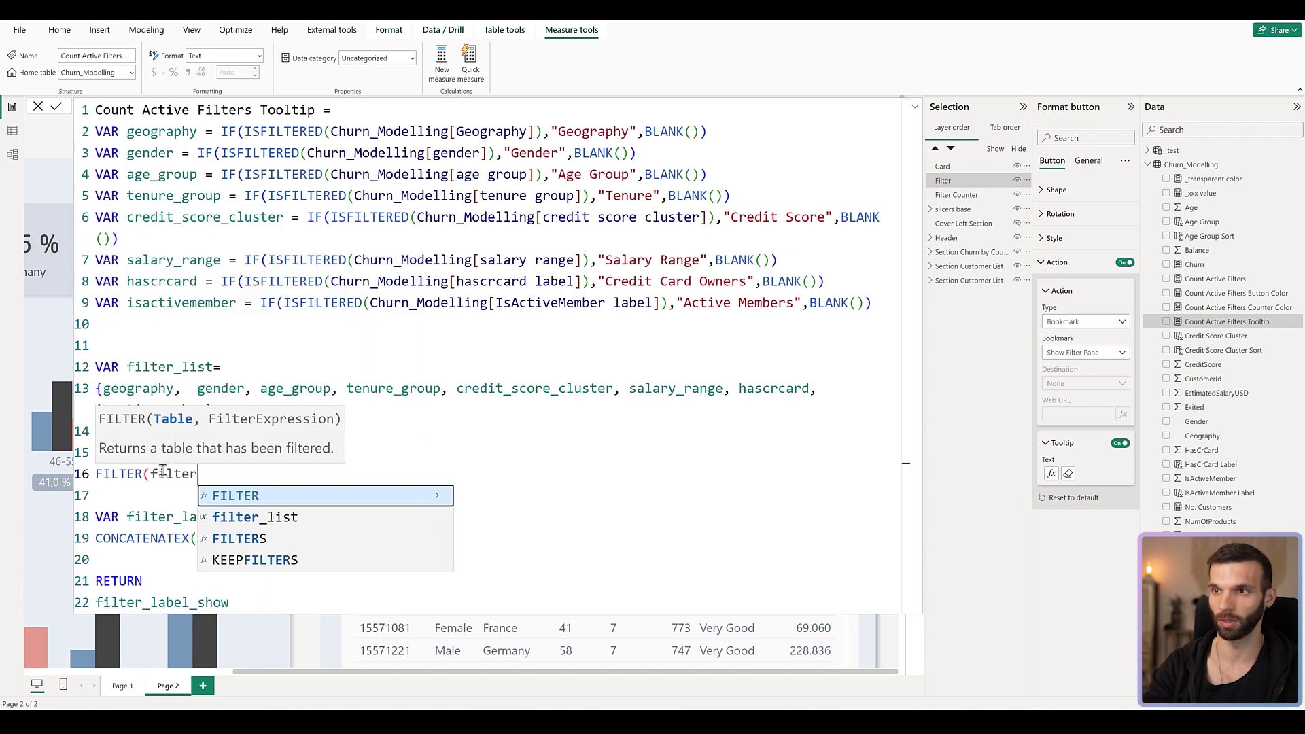
{"action": "key", "text": "Down"}
{"action": "key", "text": "Tab"}
{"action": "type", "text": ","}
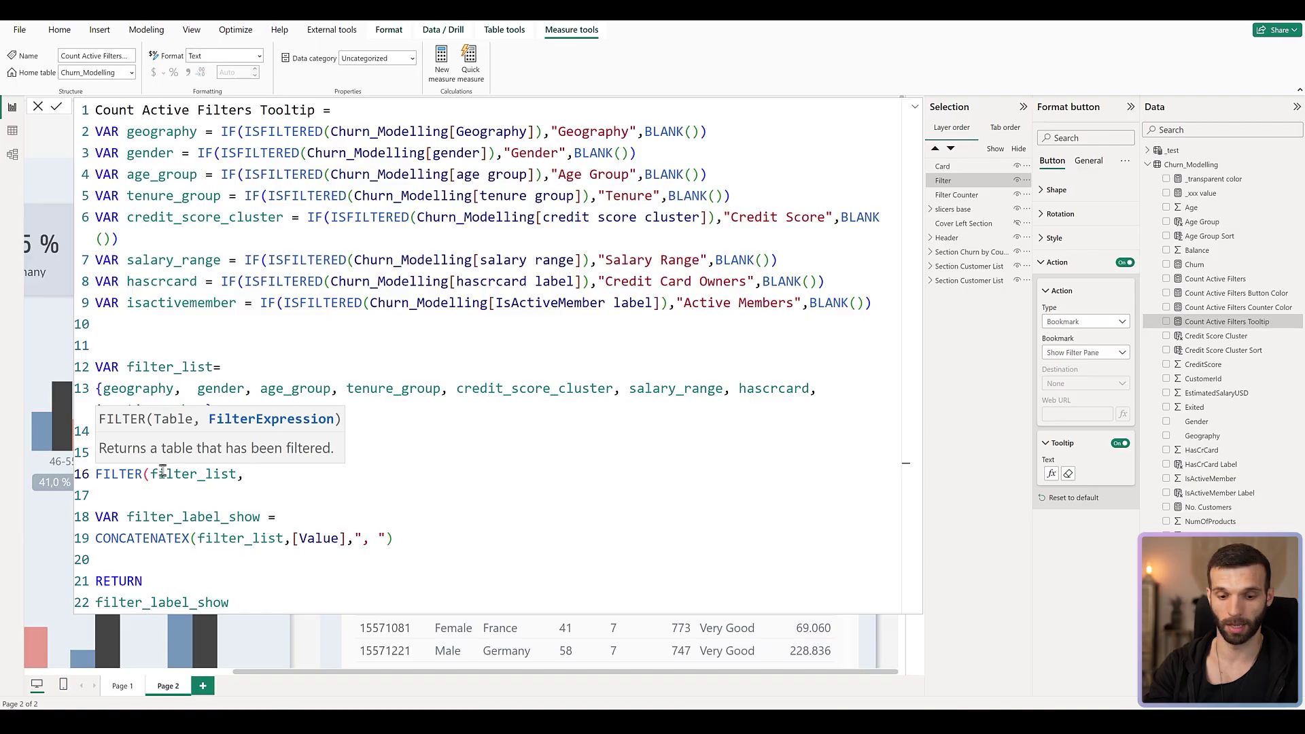
{"action": "type", "text": "[Value]"}
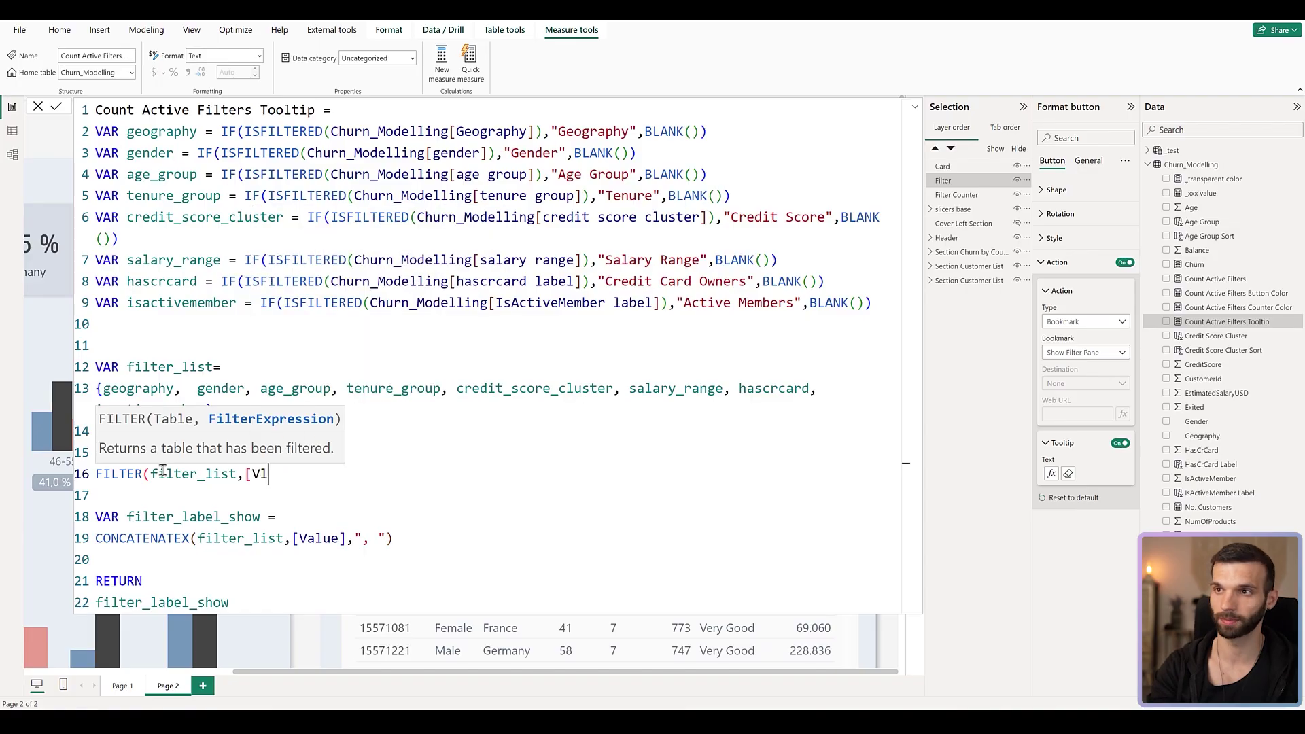
{"action": "type", "text": "<"}
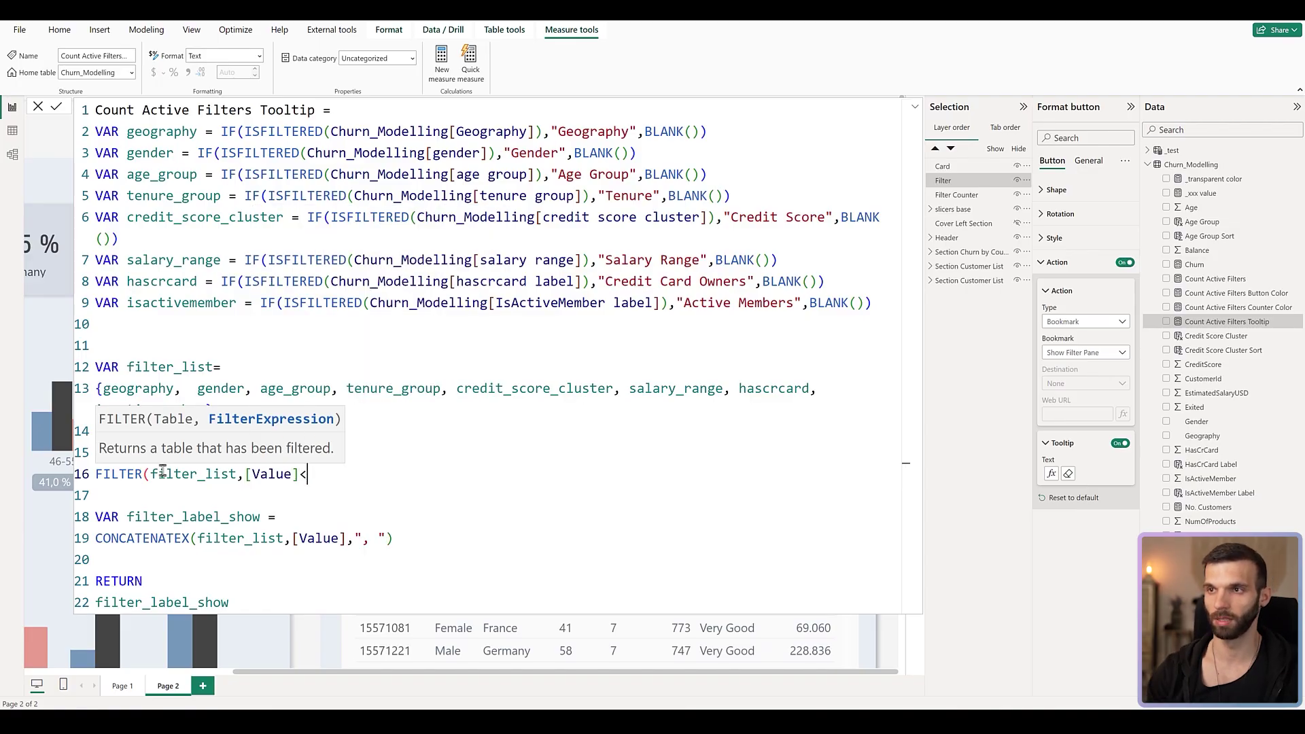
{"action": "type", "text": ">BLANK("}
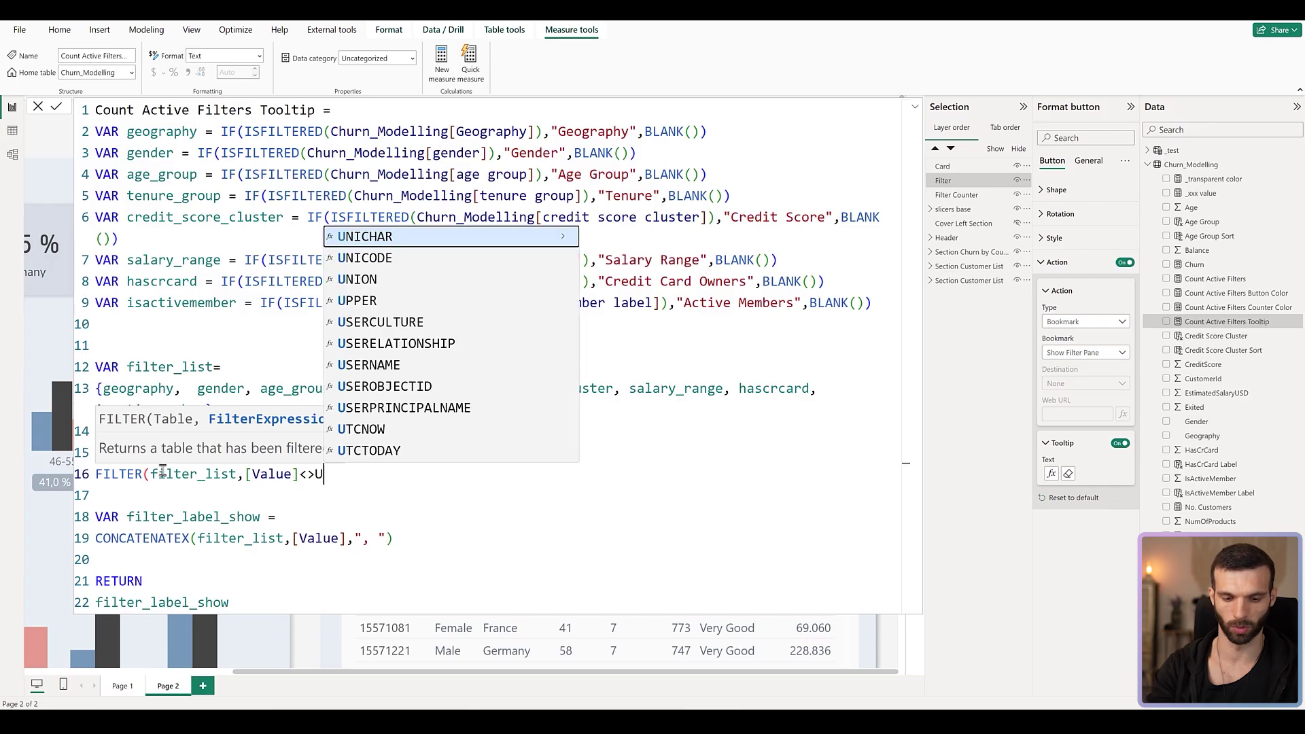
{"action": "type", "text": "))"}
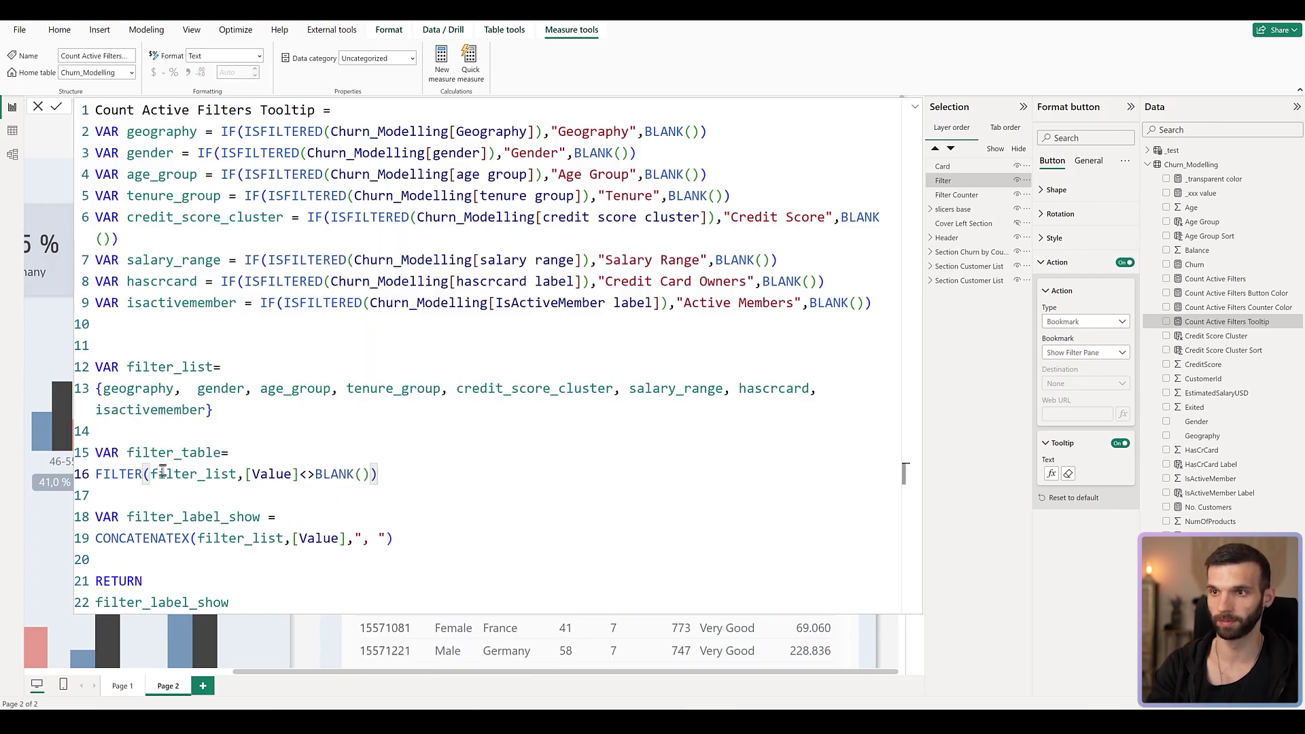
- Prefix the returned filter_label_show with the text "Active Filter: " using the & operator
{"action": "key", "text": "Down"}
{"action": "key", "text": "Down"}
{"action": "key", "text": "Down"}
{"action": "key", "text": "Down"}
{"action": "key", "text": "Down"}
{"action": "key", "text": "Down"}
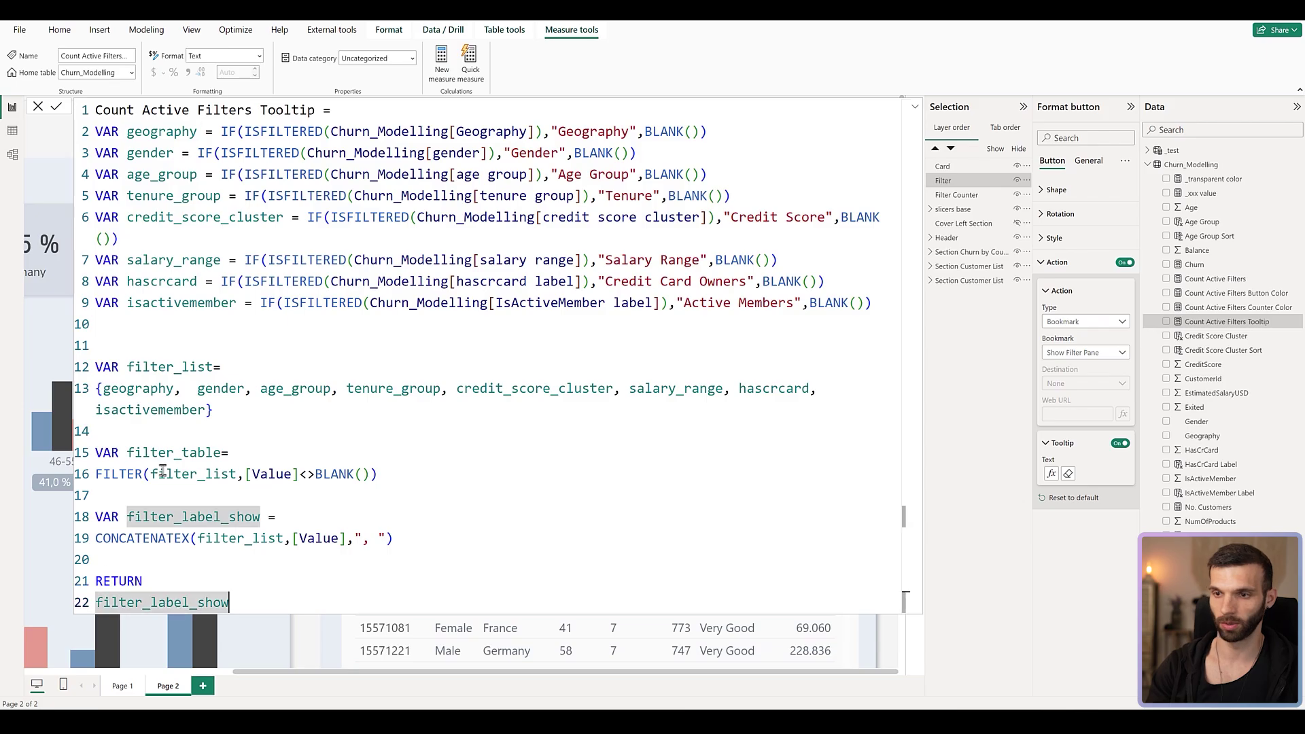
{"action": "key", "text": "Home"}
{"action": "type", "text": "\""}
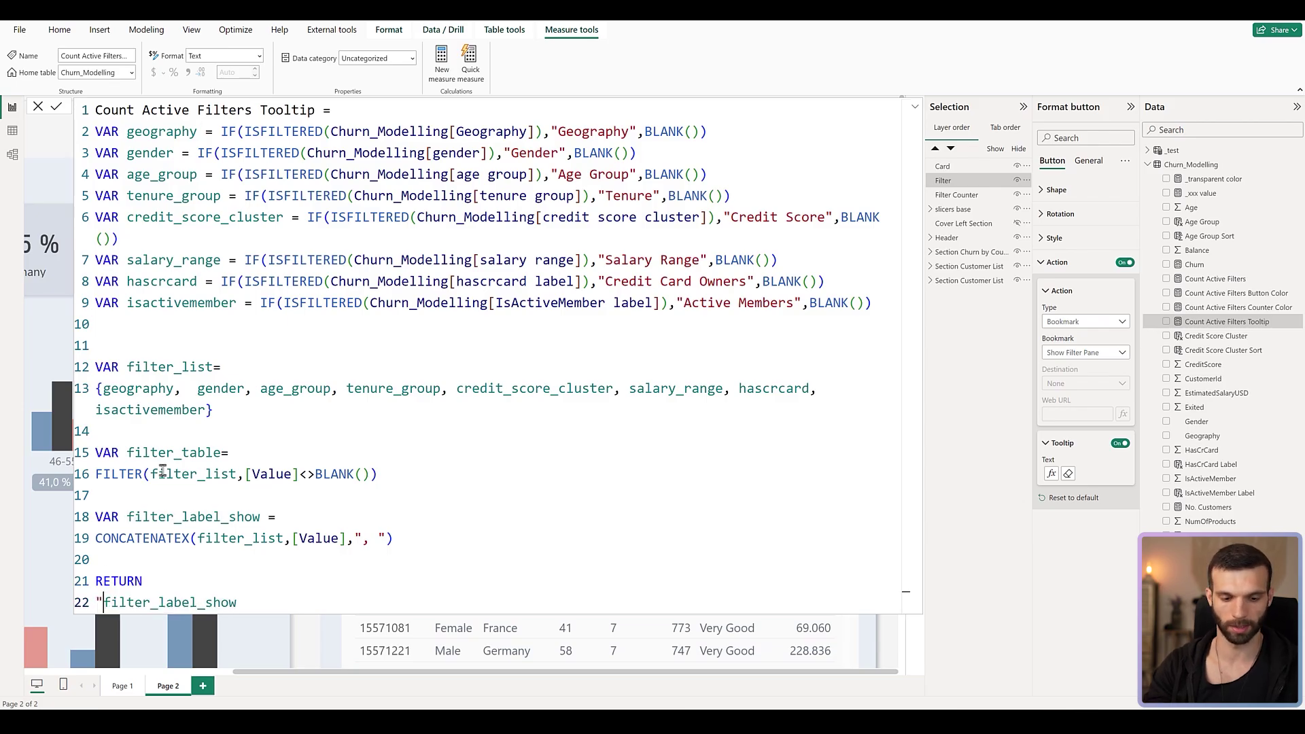
{"action": "type", "text": "Active"}
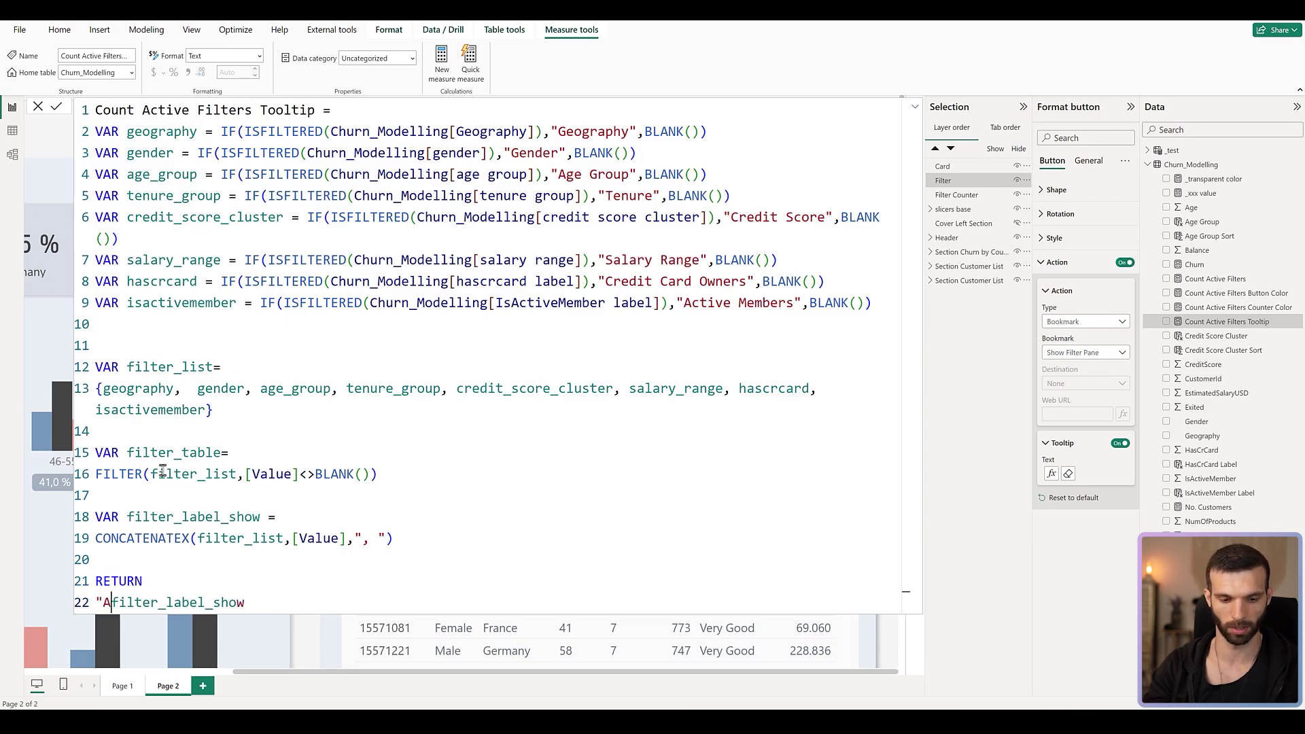
{"action": "type", "text": " Filter: \" & "}
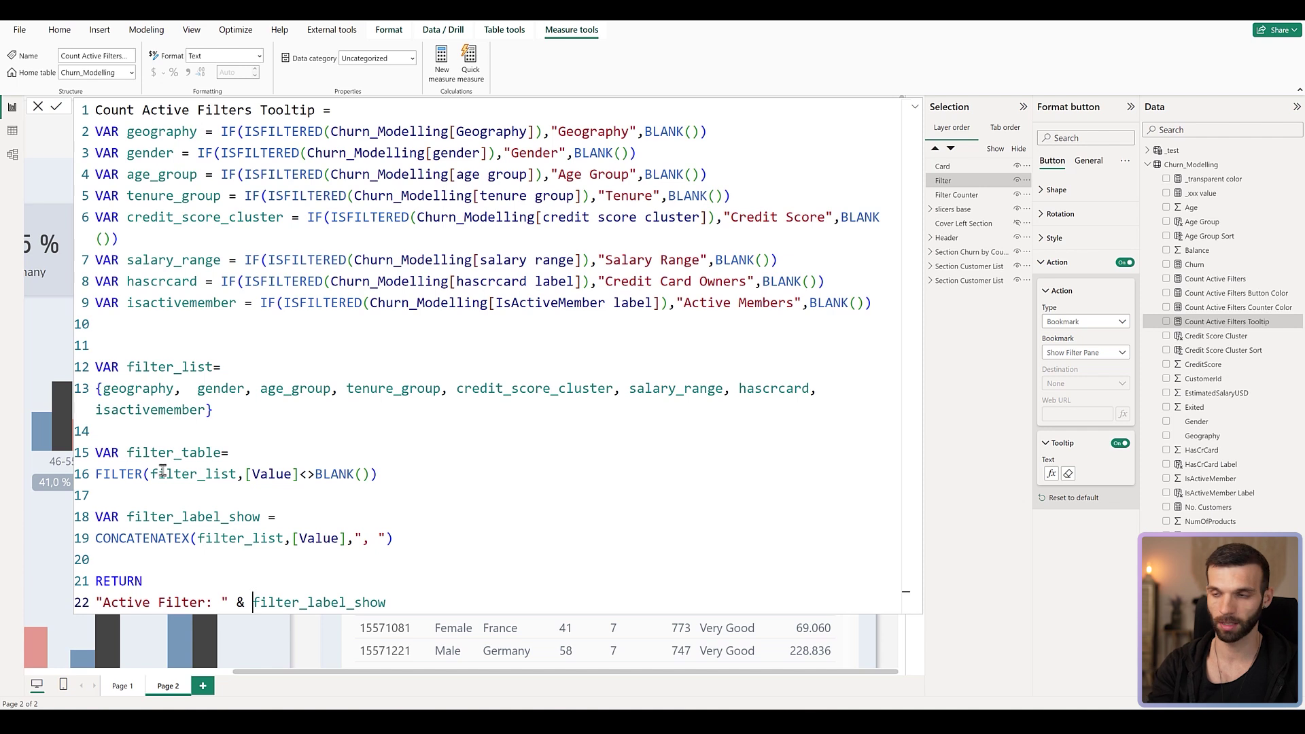
- Wrap the returned label in IF(filter_label_show<>BLANK(),filter_label_show,"None") after the text prefix
{"action": "type", "text": "IF"}
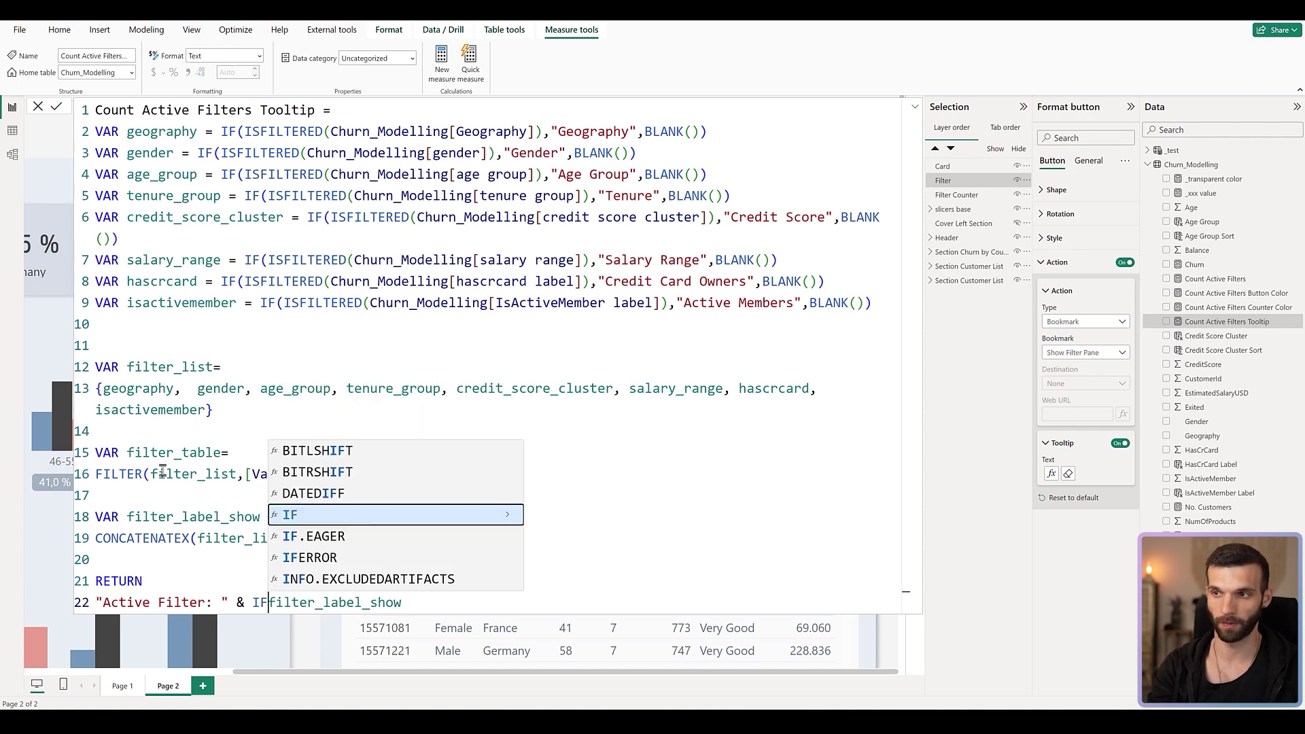
{"action": "type", "text": "("}
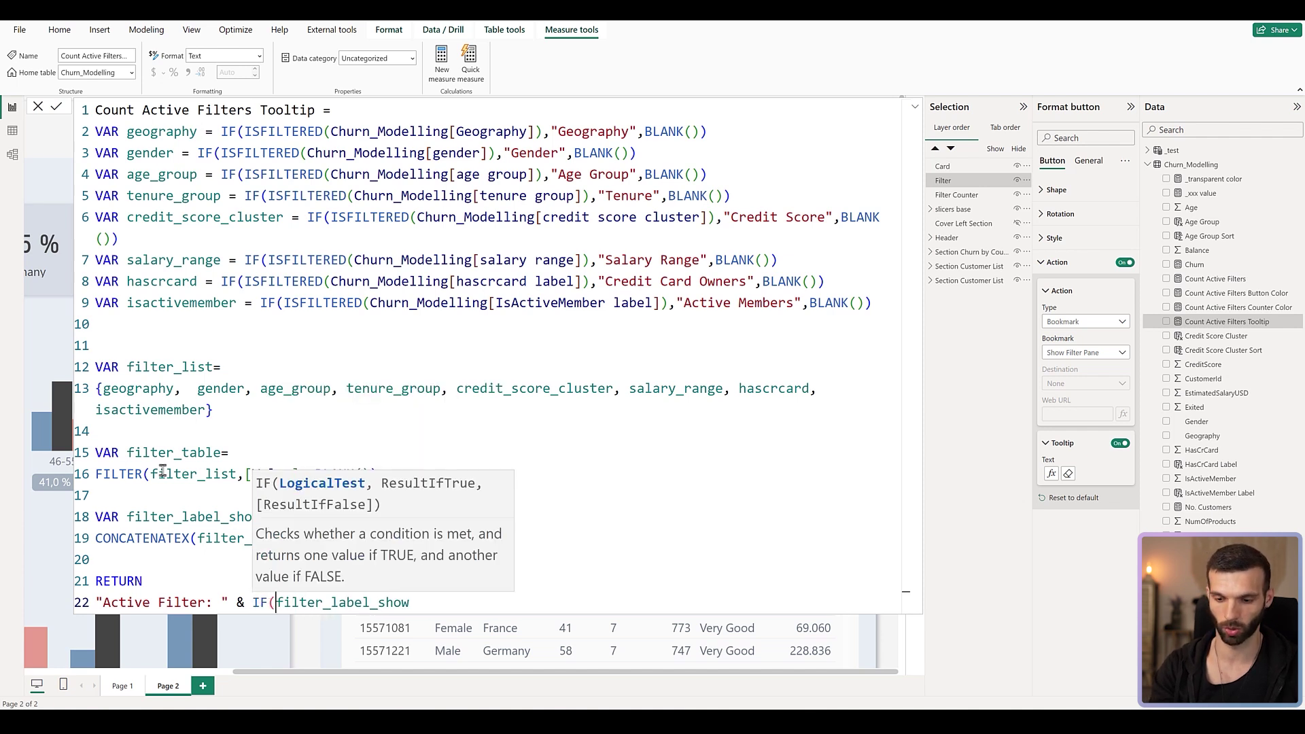
{"action": "key", "text": "End"}
{"action": "type", "text": "<>BLANK()"}
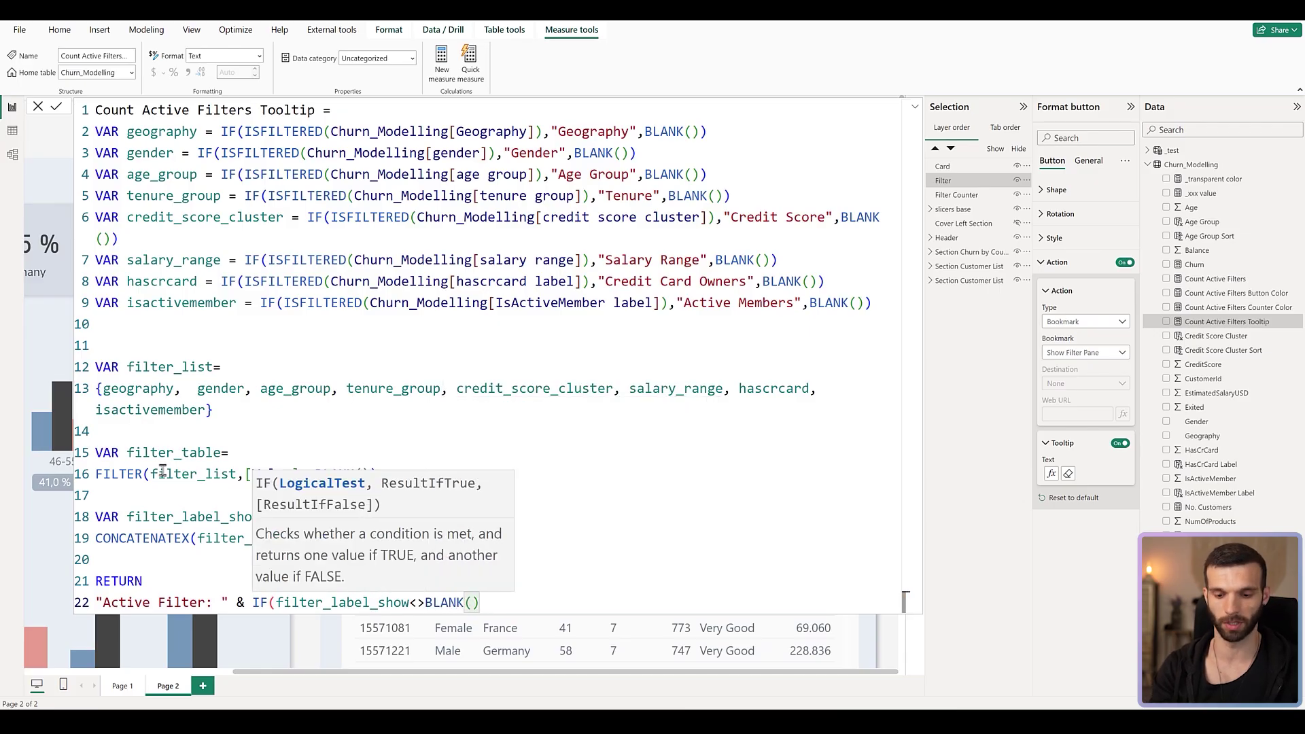
{"action": "type", "text": ",filter"}
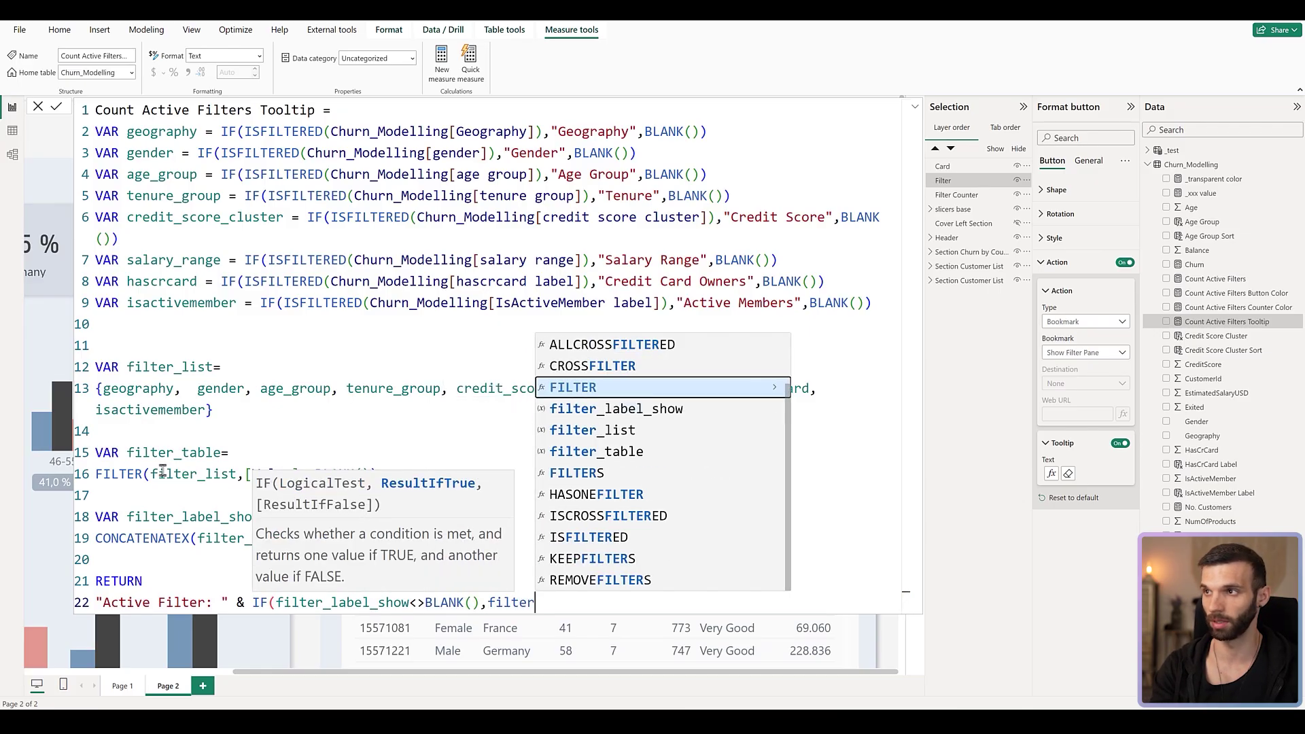
{"action": "key", "text": "Down"}
{"action": "key", "text": "Tab"}
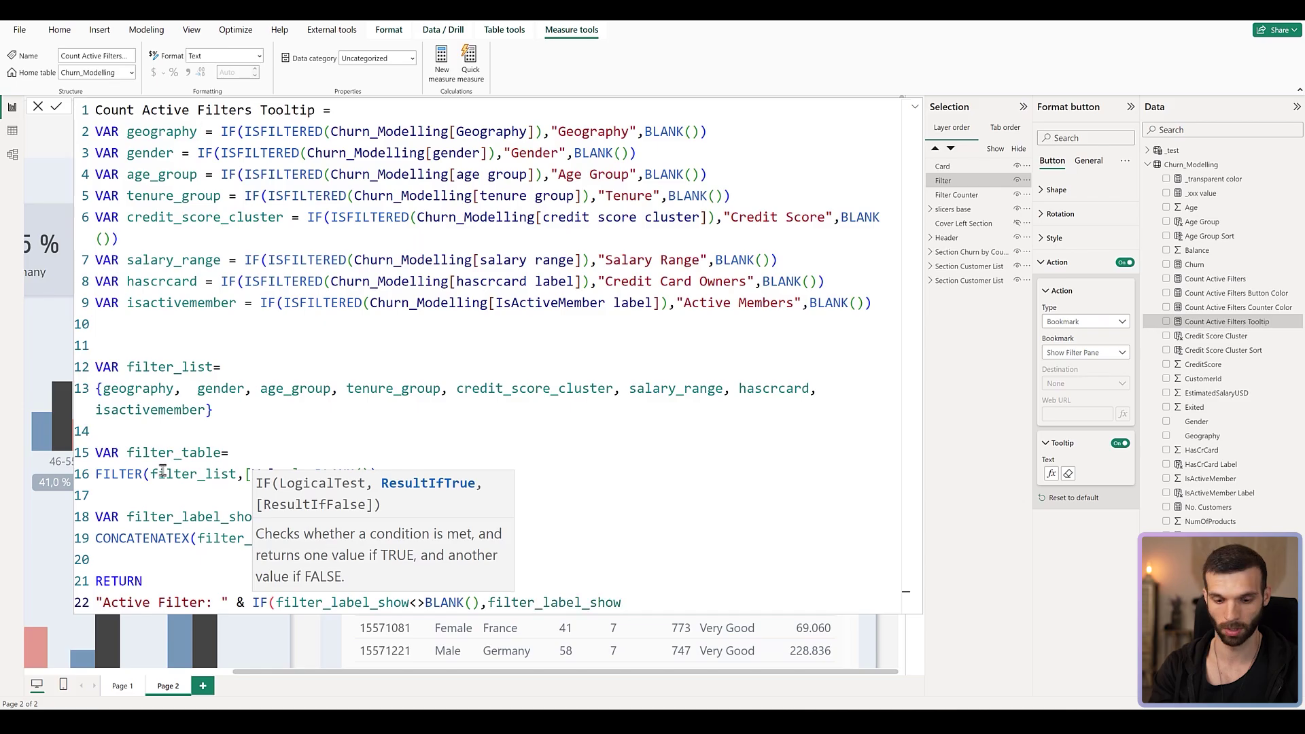
{"action": "type", "text": "\"None\")"}
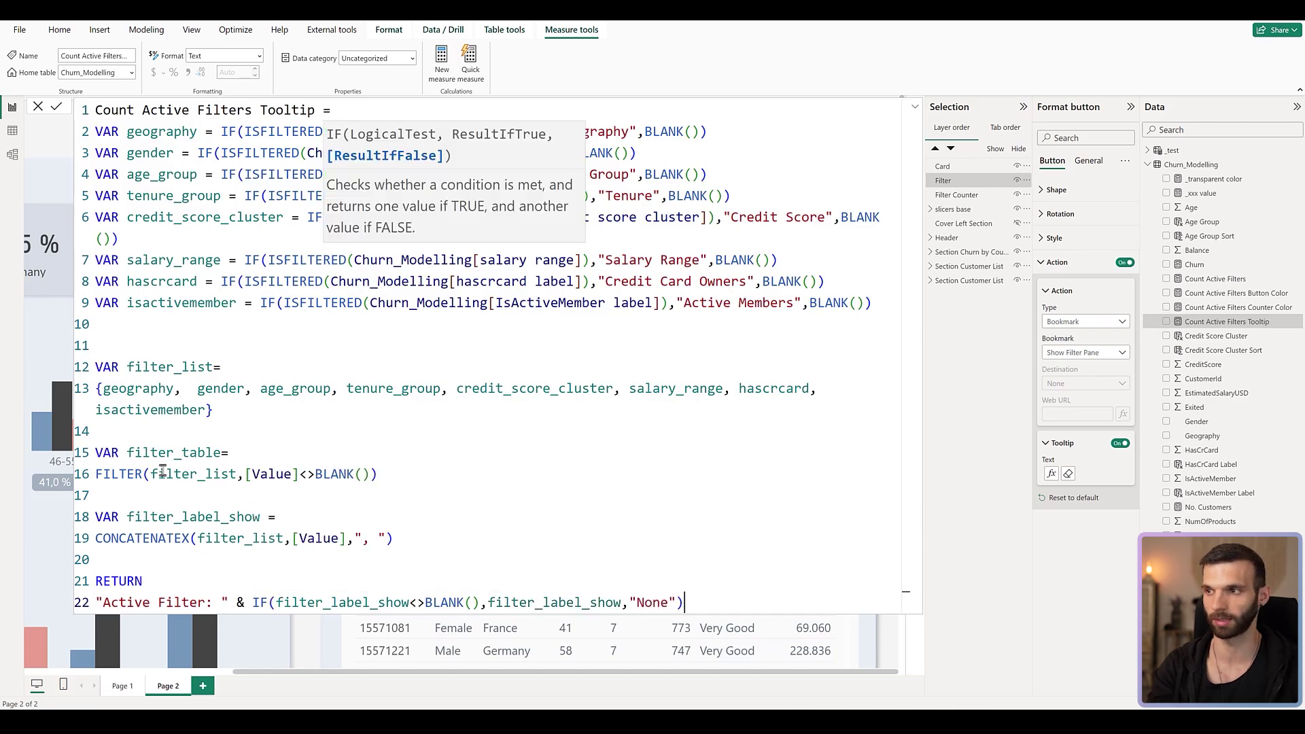
- Change the returned prefix to "Active Filters: ", commit the measure and preview the Filter button's tooltip
{"action": "left_click", "coordinate": [205, 603]}
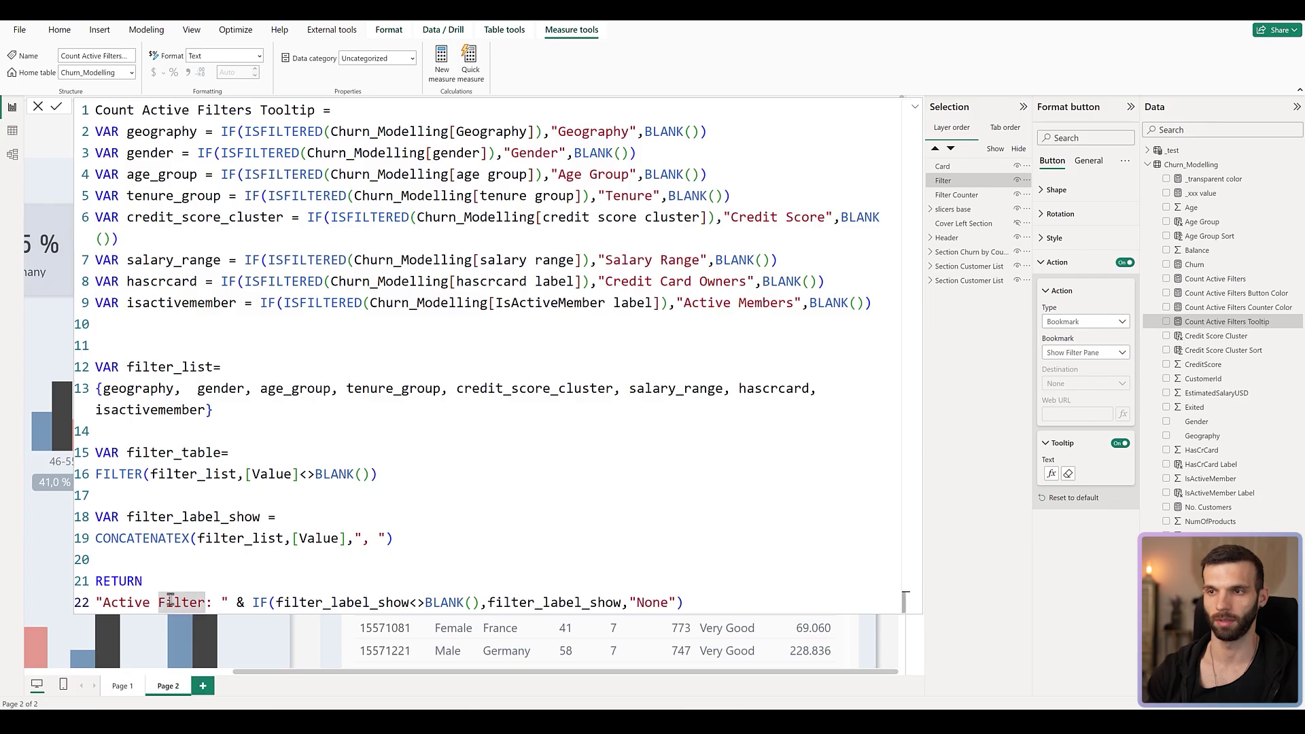
{"action": "type", "text": "s"}
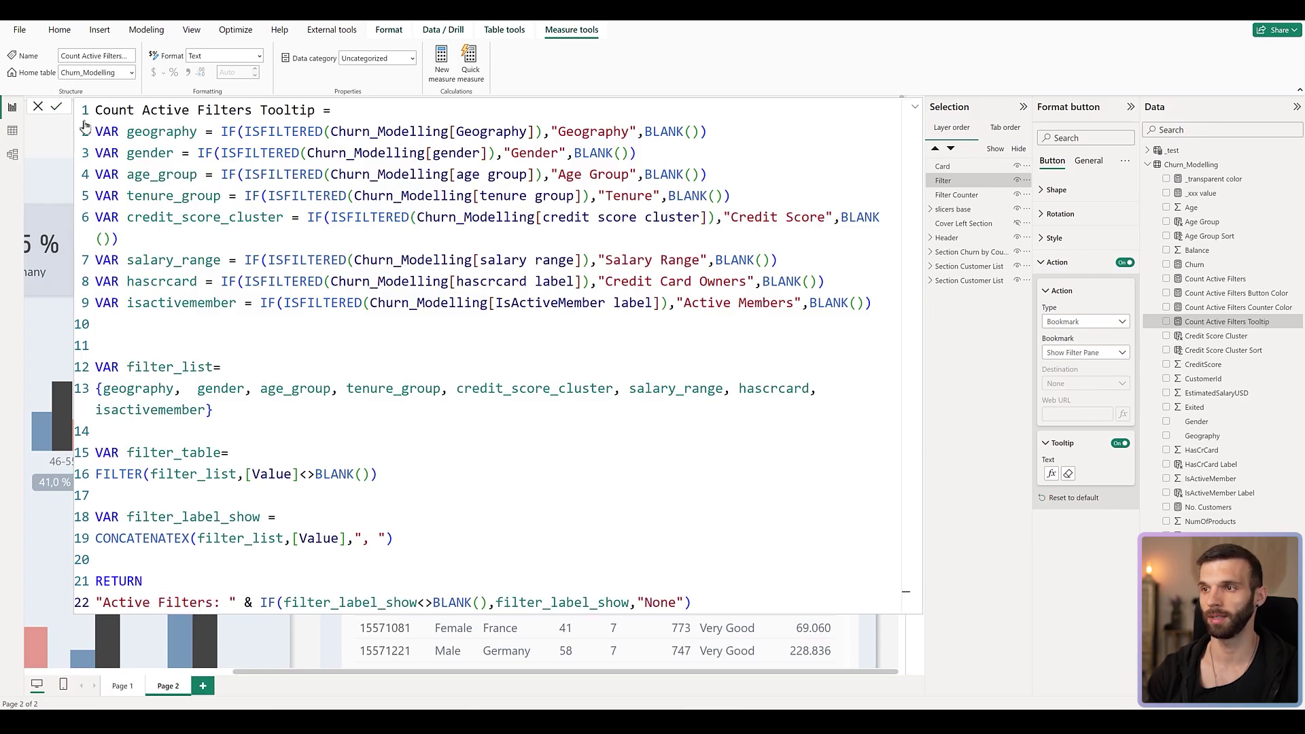
{"action": "left_click", "coordinate": [36, 108]}
{"action": "mouse_move", "coordinate": [816, 137]}
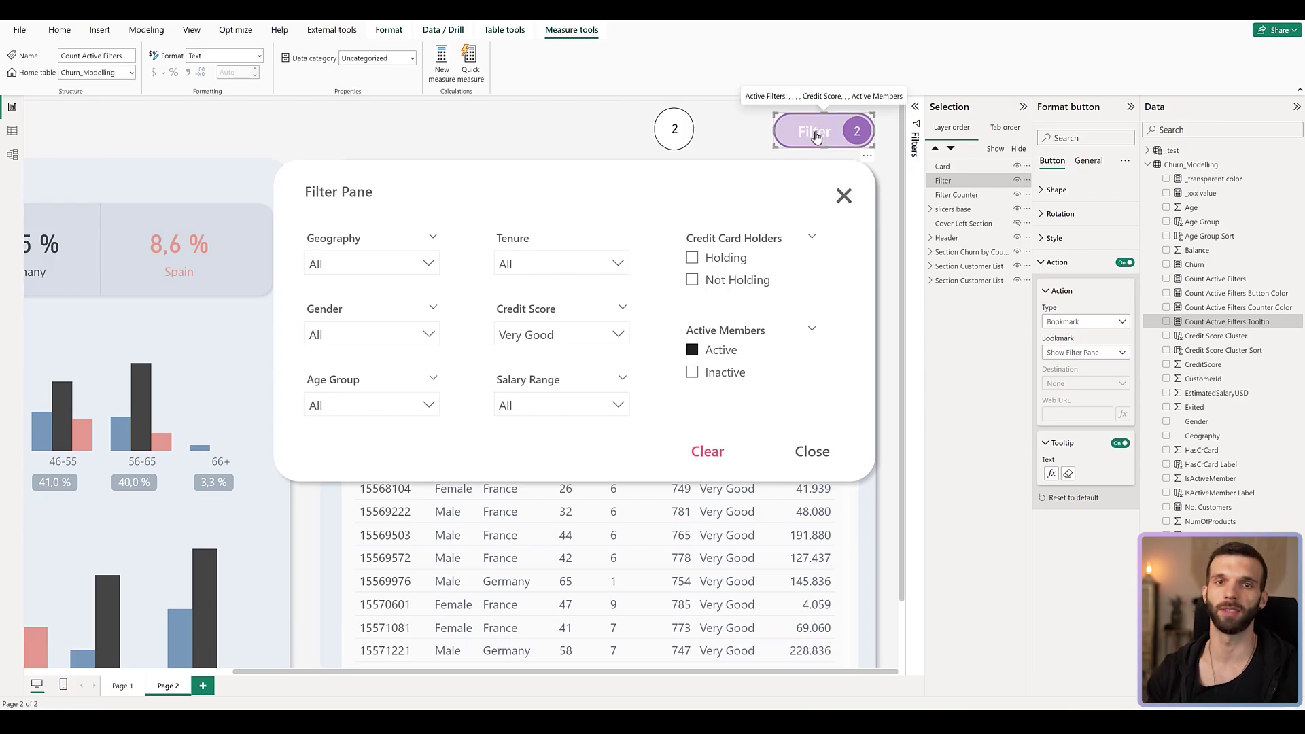
- In the Count Active Filters Tooltip measure, make CONCATENATEX use filter_table, commit the formula and preview the Filter button's tooltip
{"action": "left_click", "coordinate": [1220, 307]}
{"action": "left_click", "coordinate": [1219, 323]}
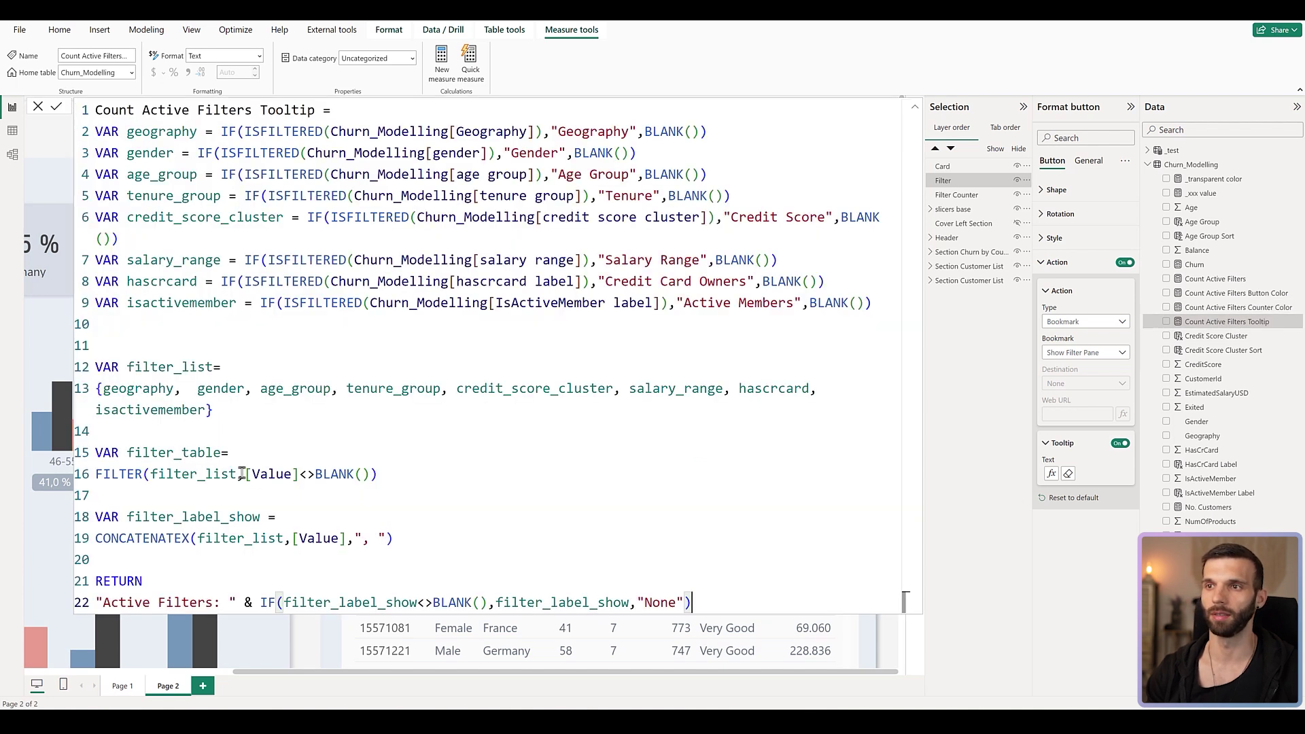
{"action": "double_click", "coordinate": [255, 542]}
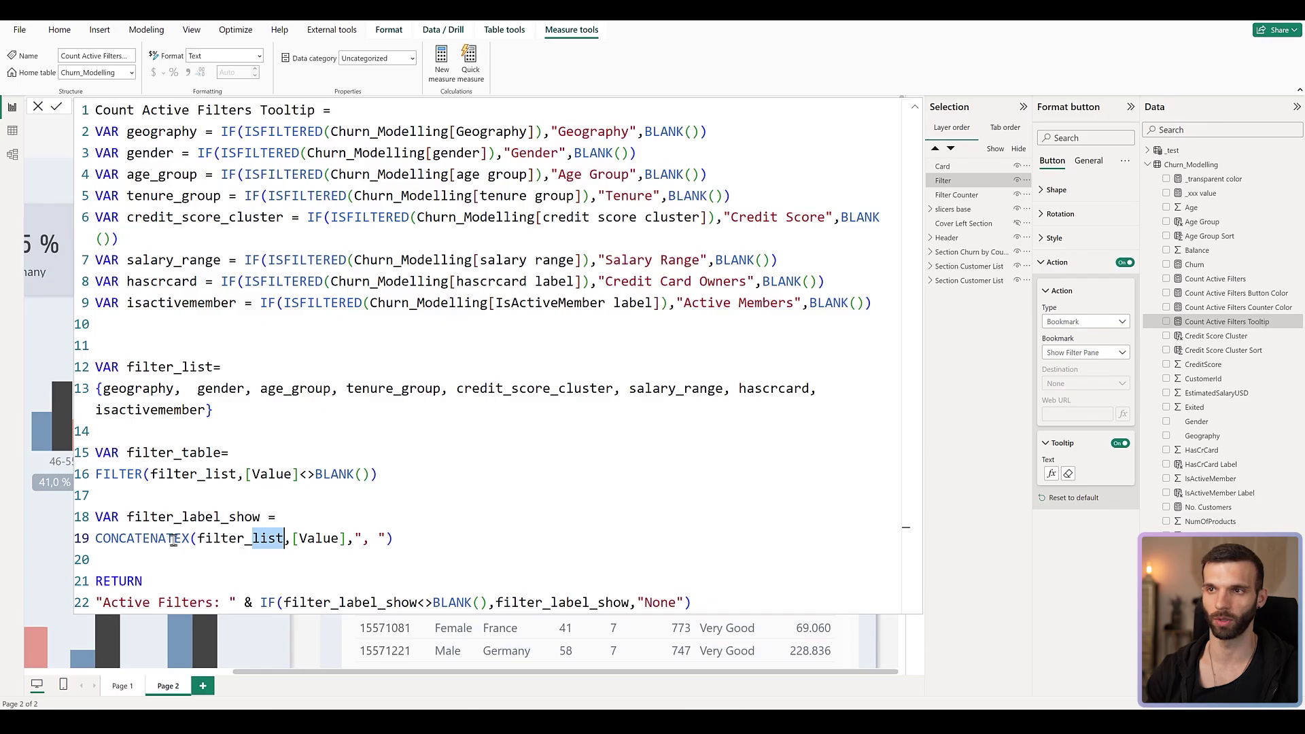
{"action": "type", "text": "table"}
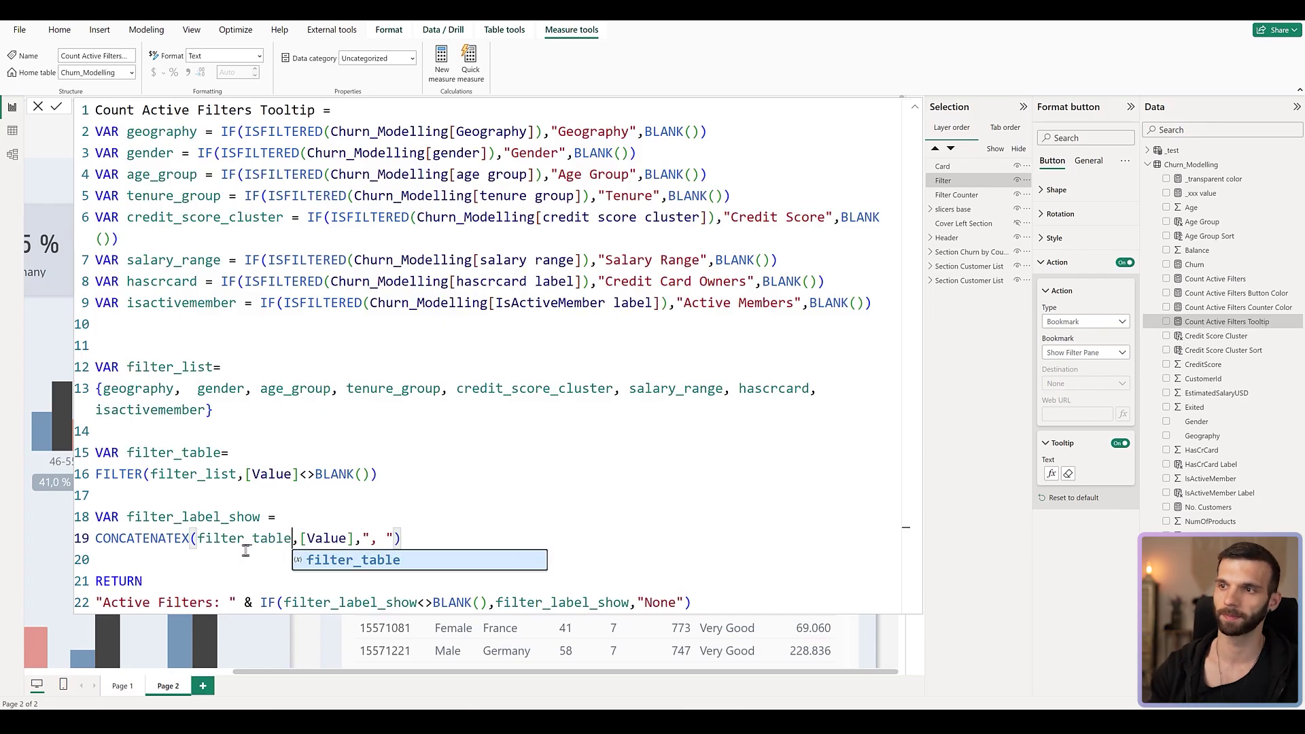
{"action": "key", "text": "Escape"}
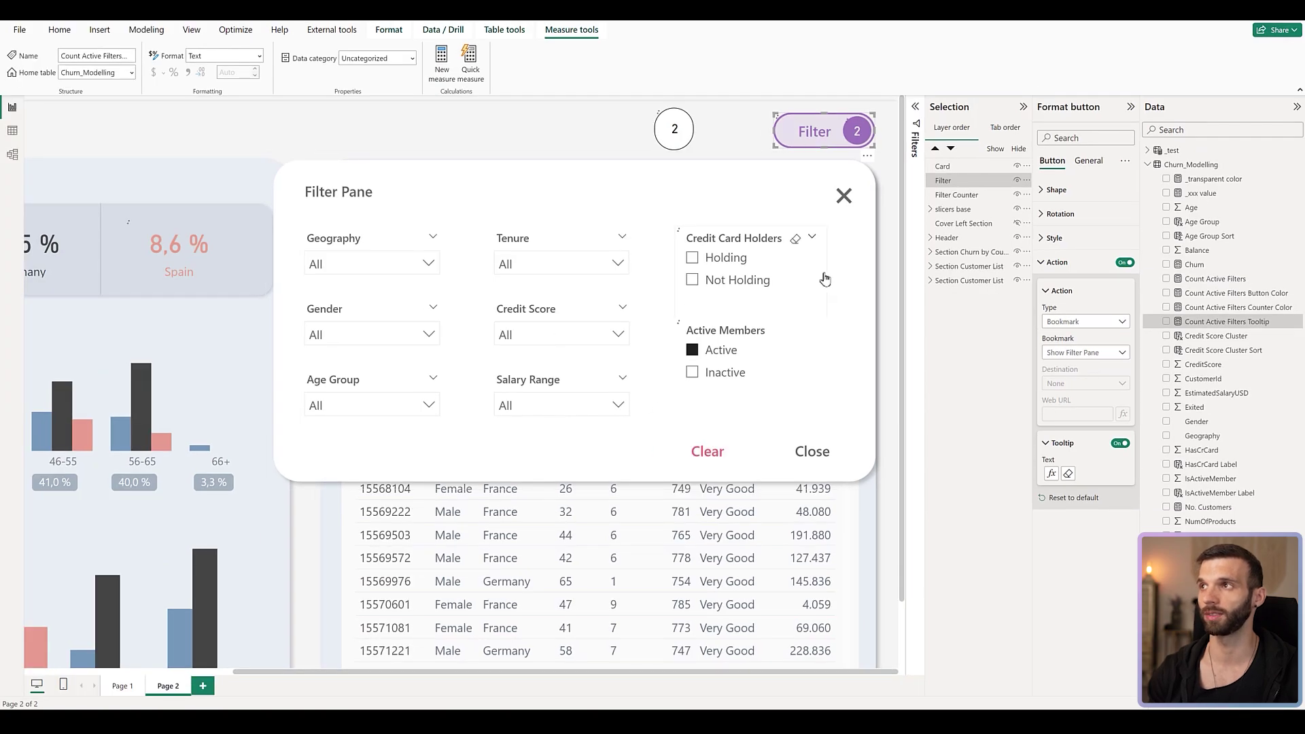
{"action": "mouse_move", "coordinate": [813, 135]}
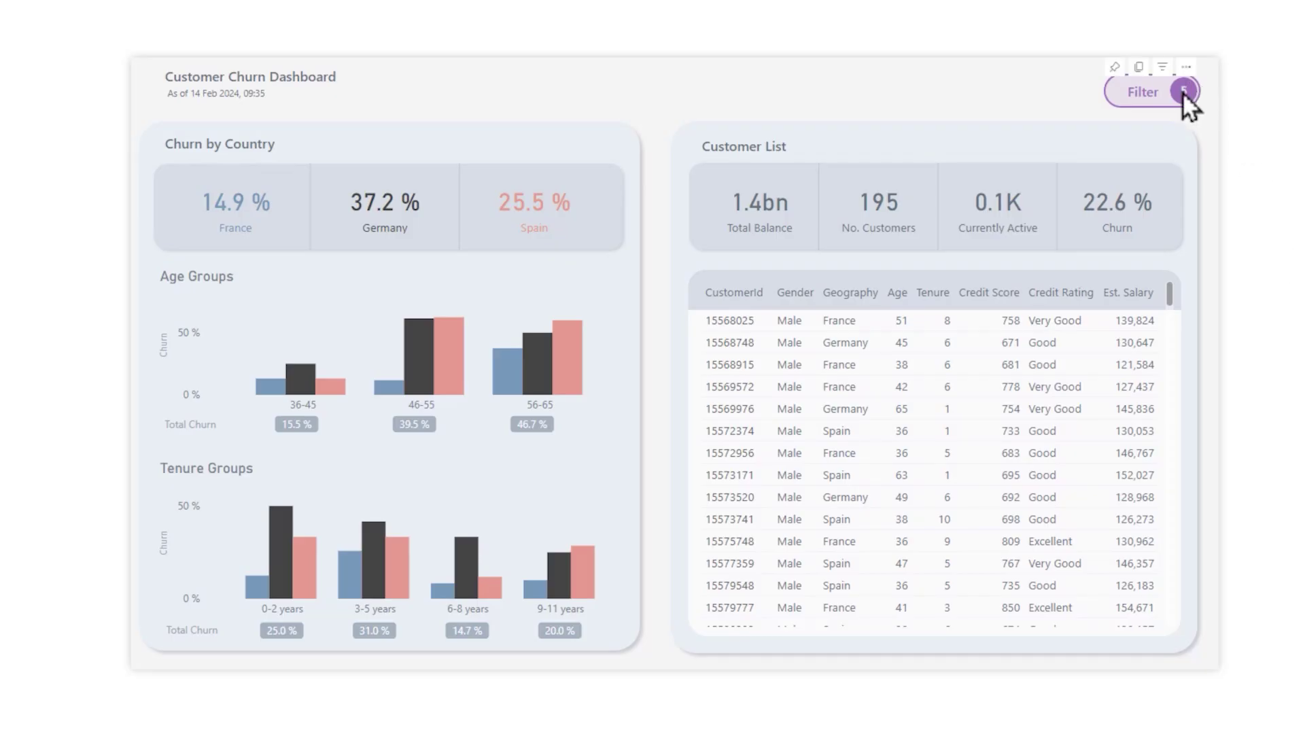
{"action": "mouse_move", "coordinate": [1183, 93]}
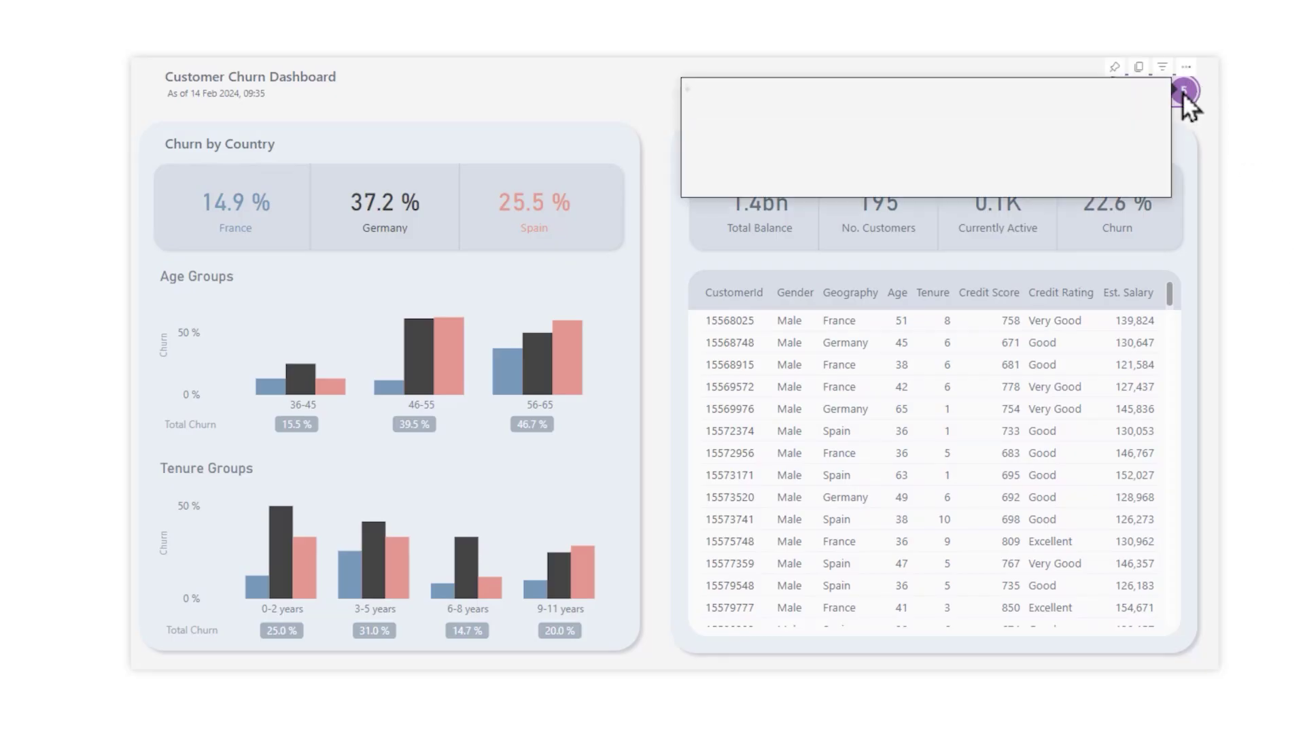